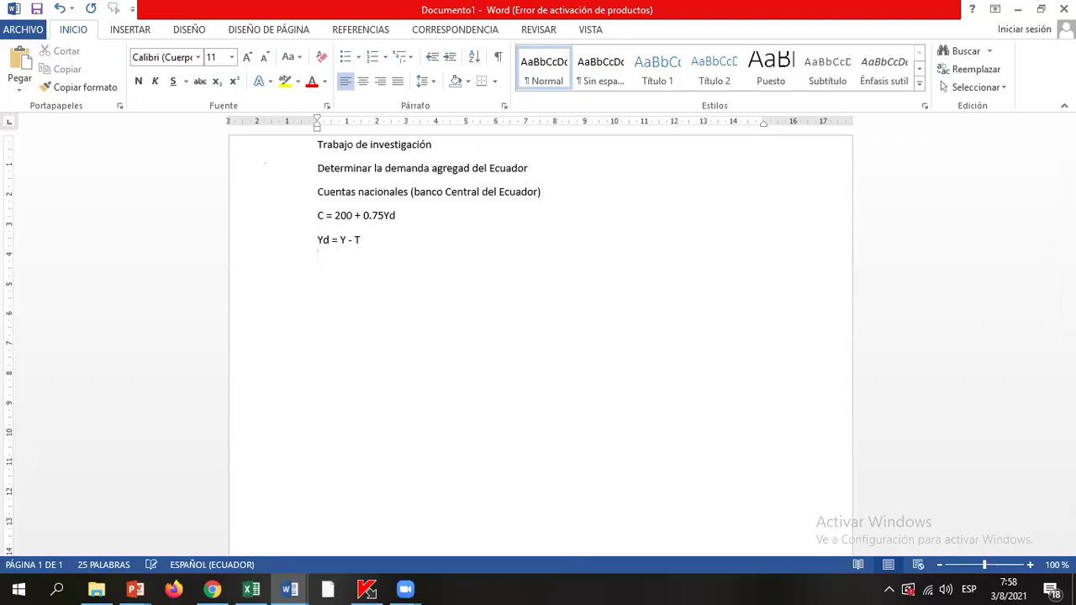
# Step: Delete the consumption and disposable income equations below the "Cuentas nacionales" line in Documento1
pyautogui.hotkey('alt', 'Tab')
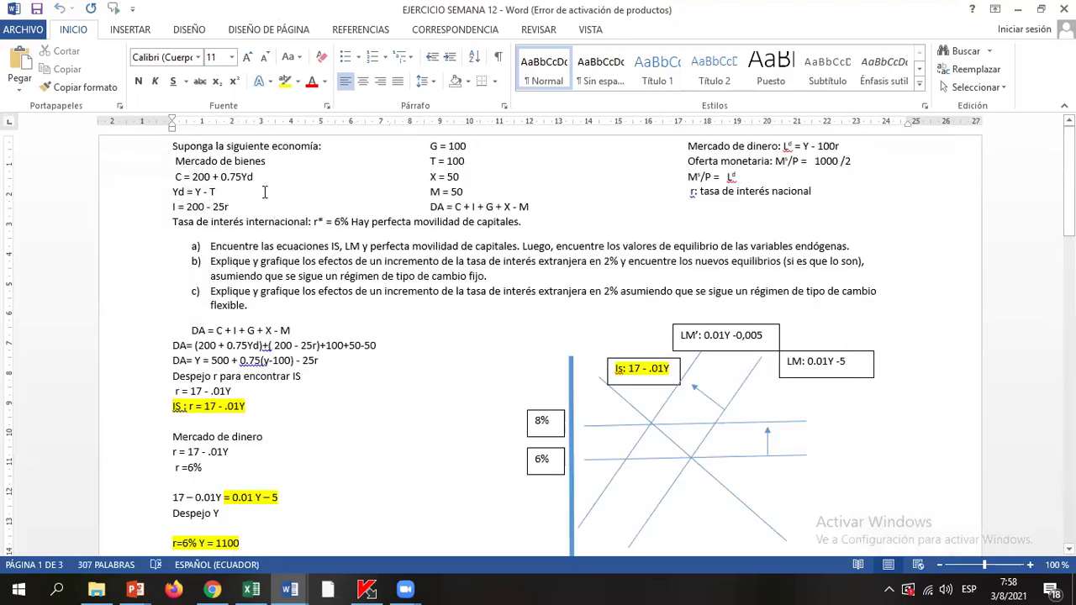
pyautogui.hotkey('alt', 'Tab')
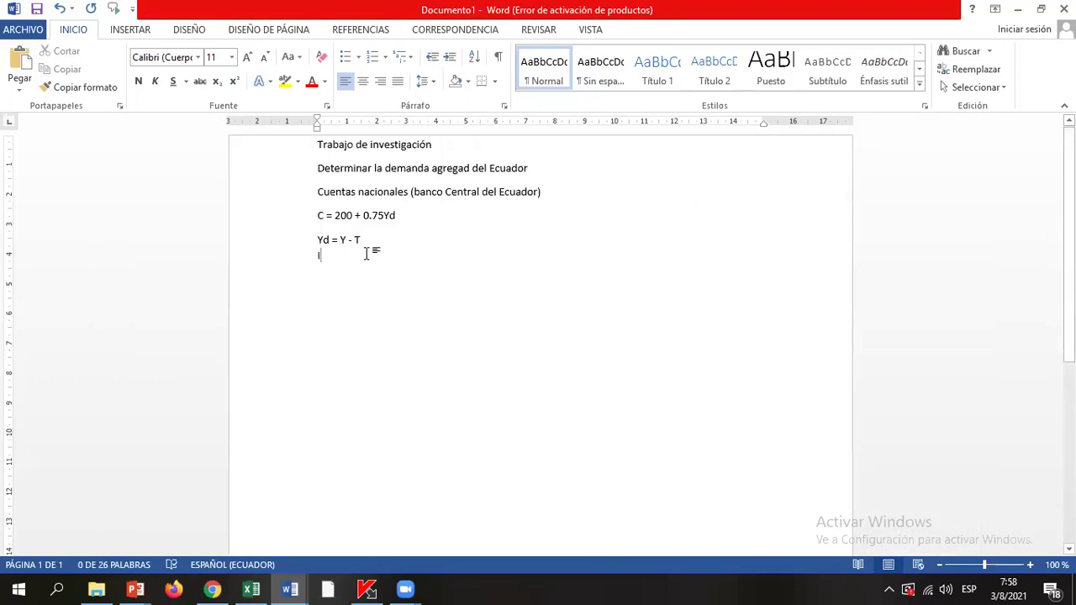
pyautogui.moveTo(289, 238)
pyautogui.mouseDown()
pyautogui.moveTo(303, 218)
pyautogui.moveTo(298, 227)
pyautogui.mouseUp()
pyautogui.press('Delete')
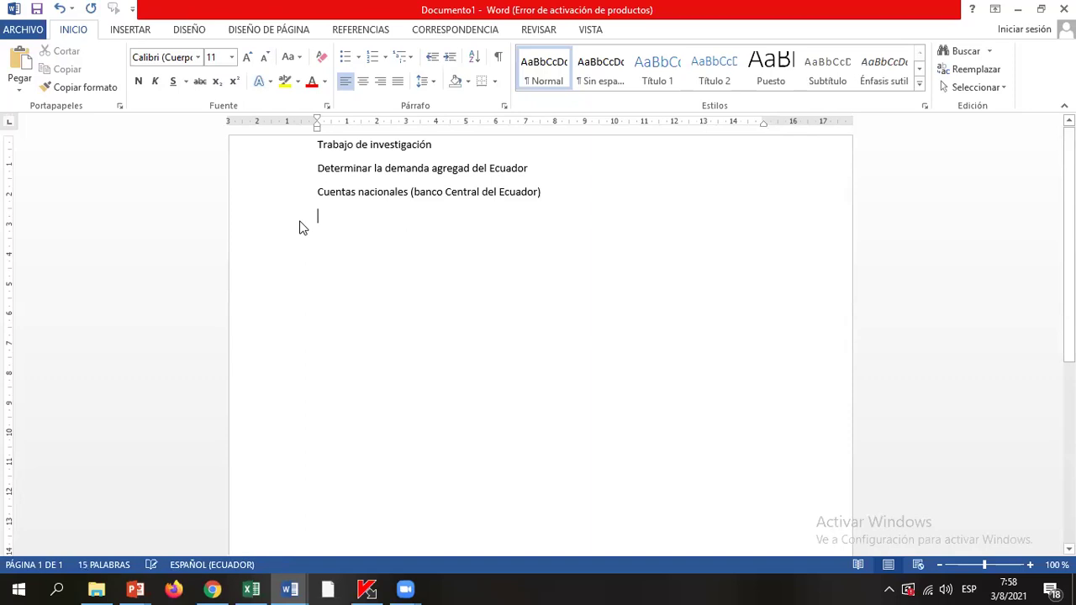
# Step: Copy the equation "DA = C + I + G + X - M" from EJERCICIO SEMANA 12 and paste it below the "Cuentas nacionales" line in Documento1
pyautogui.hotkey('alt', 'Tab')
pyautogui.click(182, 176)
pyautogui.moveTo(537, 205); pyautogui.dragTo(425, 206)
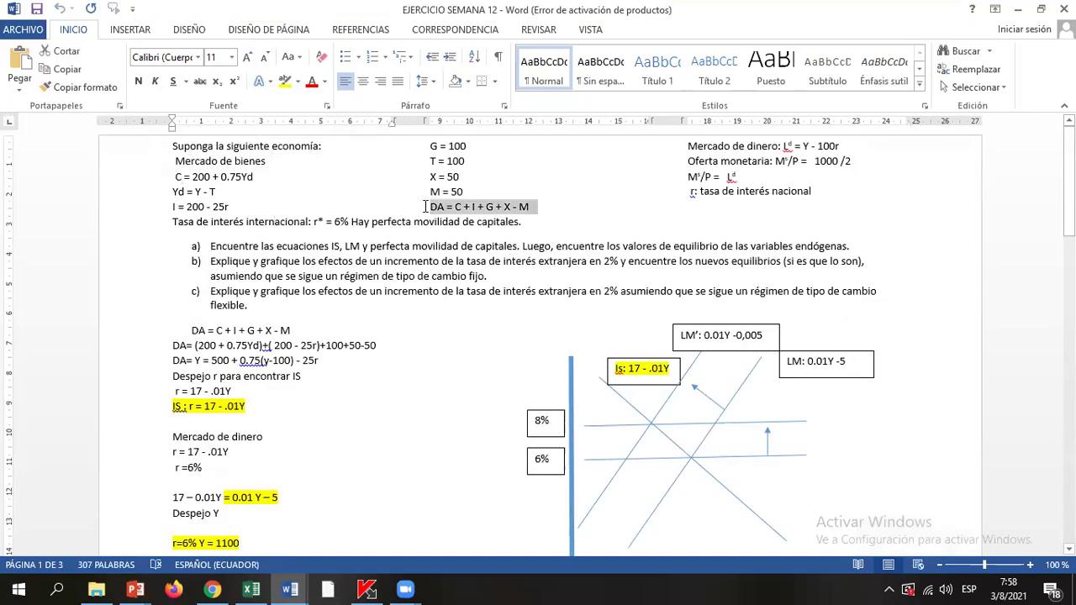
pyautogui.hotkey('ctrl', 'c')
pyautogui.hotkey('alt', 'Tab')
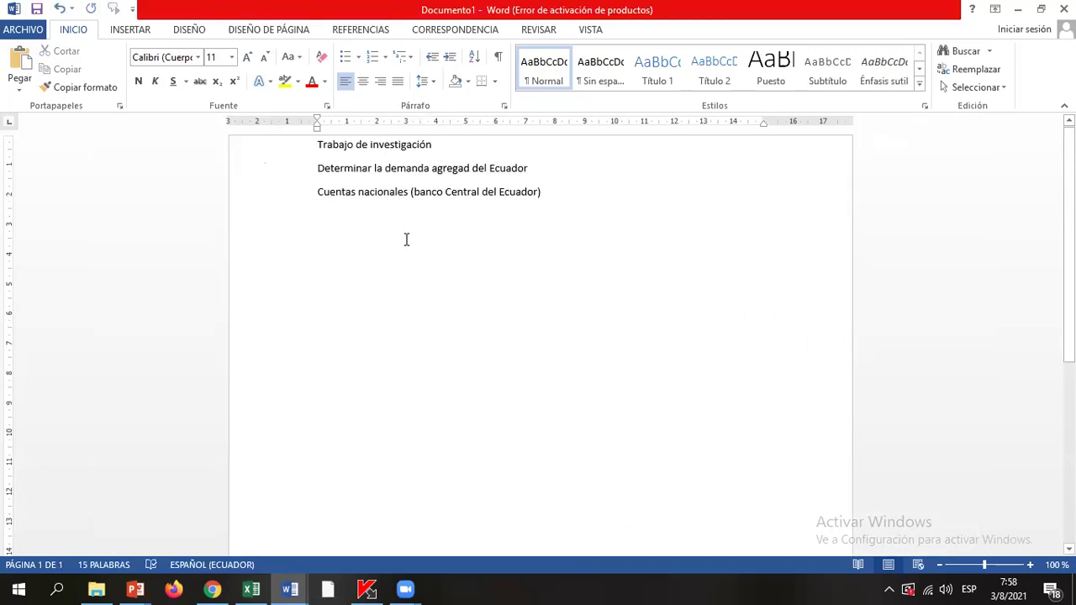
pyautogui.hotkey('ctrl', 'v')
# Step: Examine the individual terms C, I, G, X and M of the pasted aggregate demand equation
pyautogui.doubleClick(344, 217)
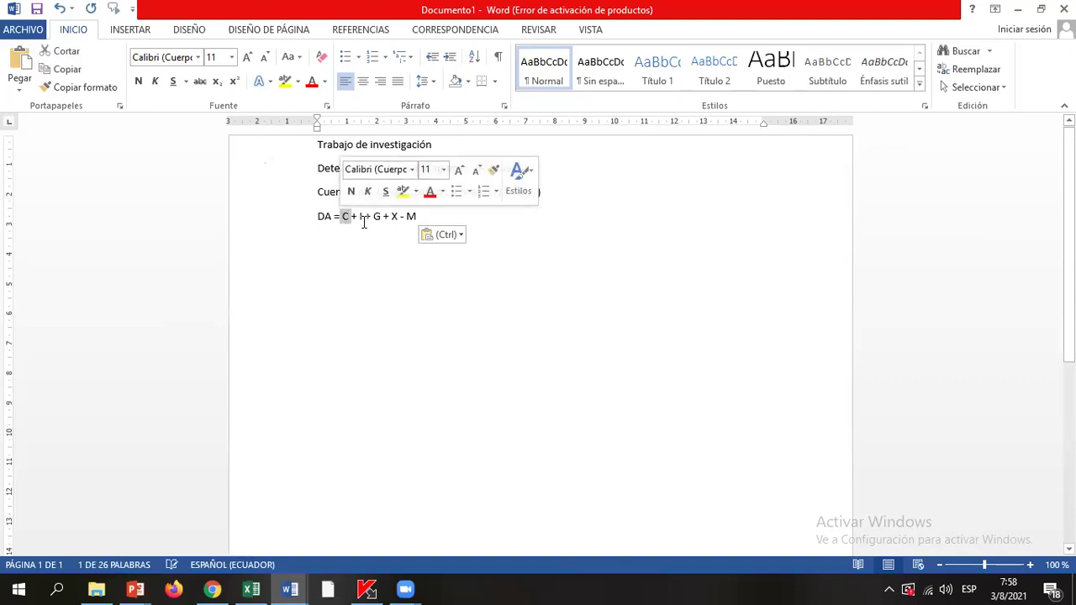
pyautogui.doubleClick(358, 217)
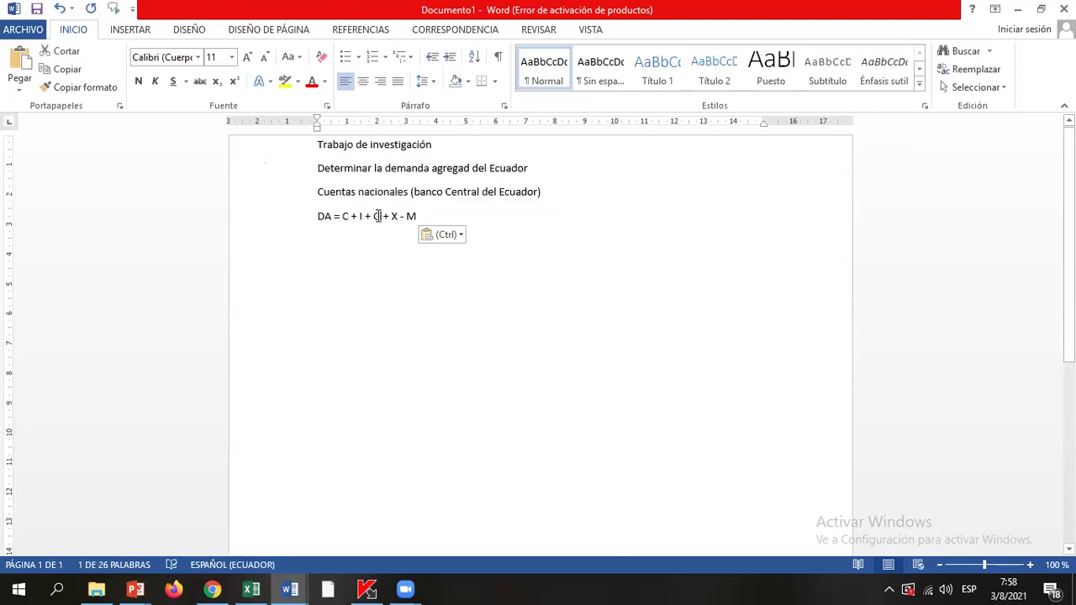
pyautogui.doubleClick(376, 217)
pyautogui.doubleClick(394, 217)
pyautogui.doubleClick(411, 217)
pyautogui.doubleClick(401, 217)
pyautogui.doubleClick(403, 217)
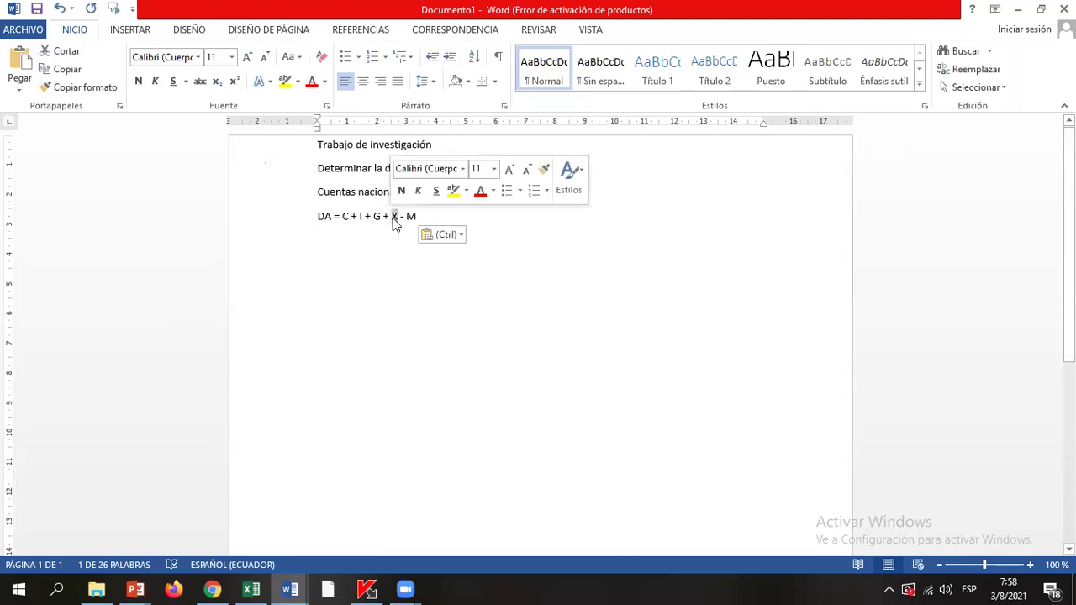
pyautogui.moveTo(405, 216); pyautogui.dragTo(335, 217)
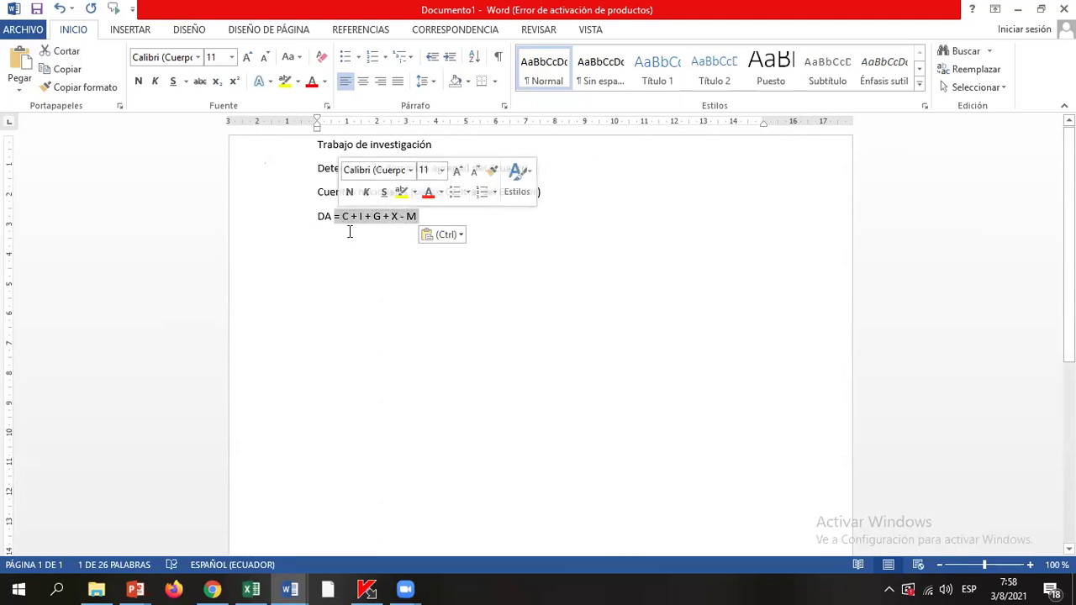
# Step: Switch to the Macroeconomia intermedia Silabo workbook in Excel and add a blank sheet after Hoja1
pyautogui.hotkey('alt', 'Tab')
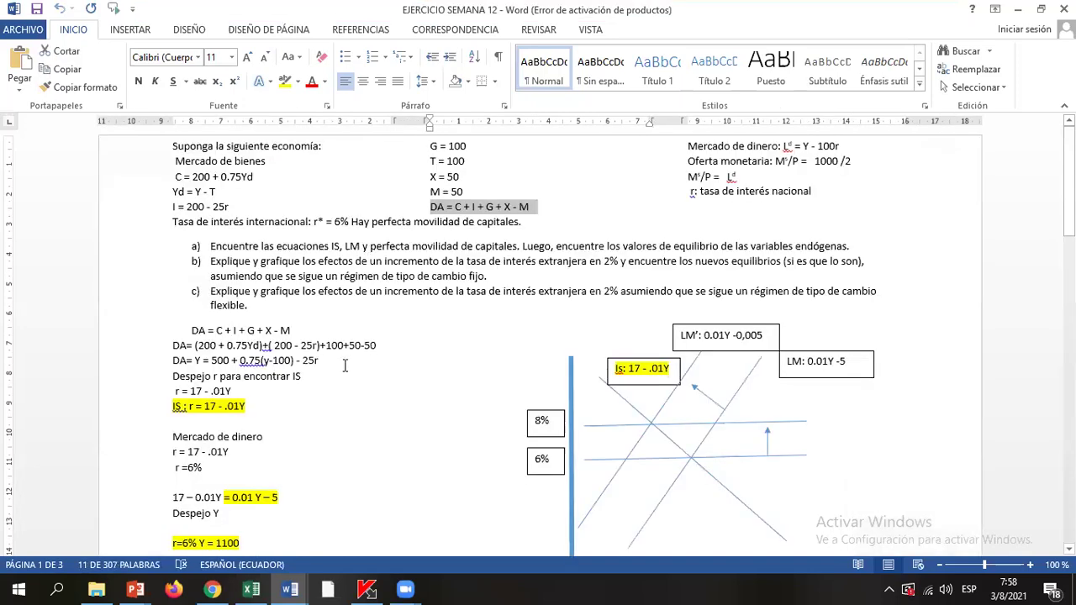
pyautogui.hotkey('alt', 'Tab')
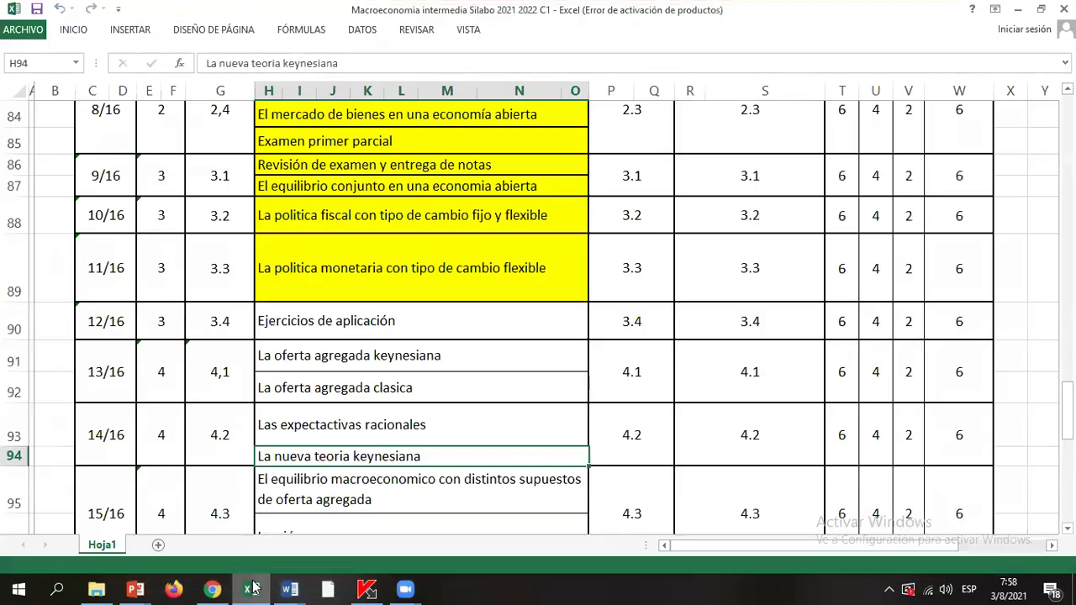
pyautogui.click(252, 589)
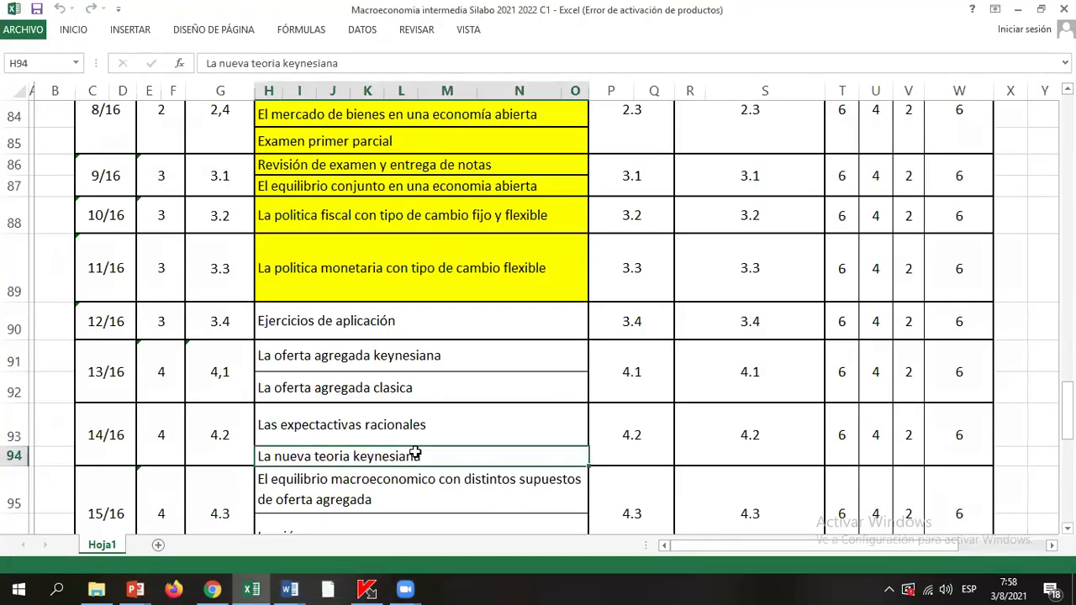
pyautogui.scroll(-4, 415, 451)
pyautogui.scroll(2, 415, 451)
pyautogui.click(310, 384)
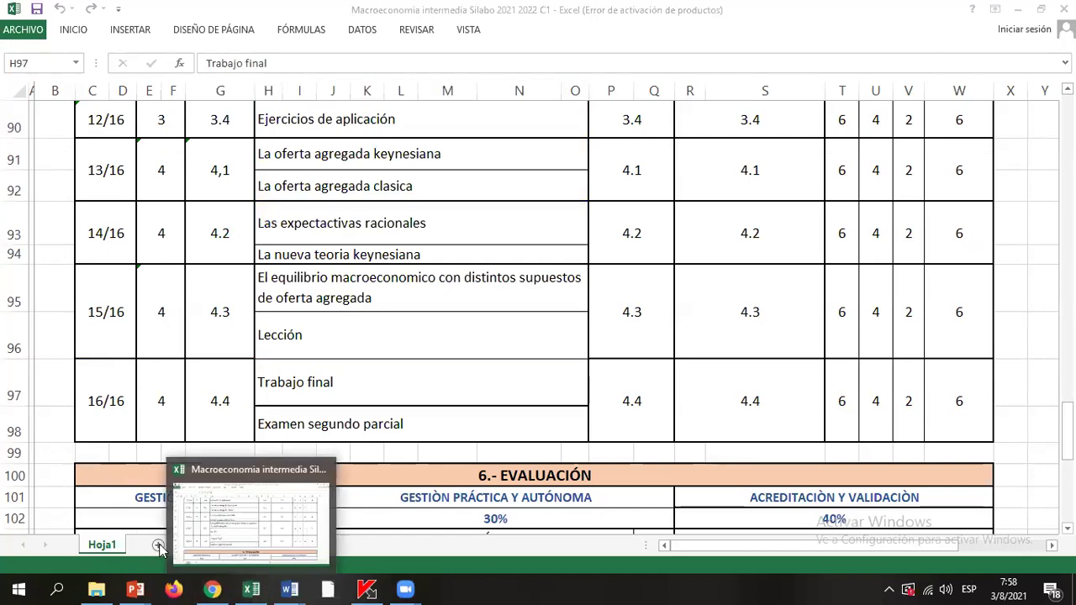
pyautogui.moveTo(263, 470)
pyautogui.click(156, 546)
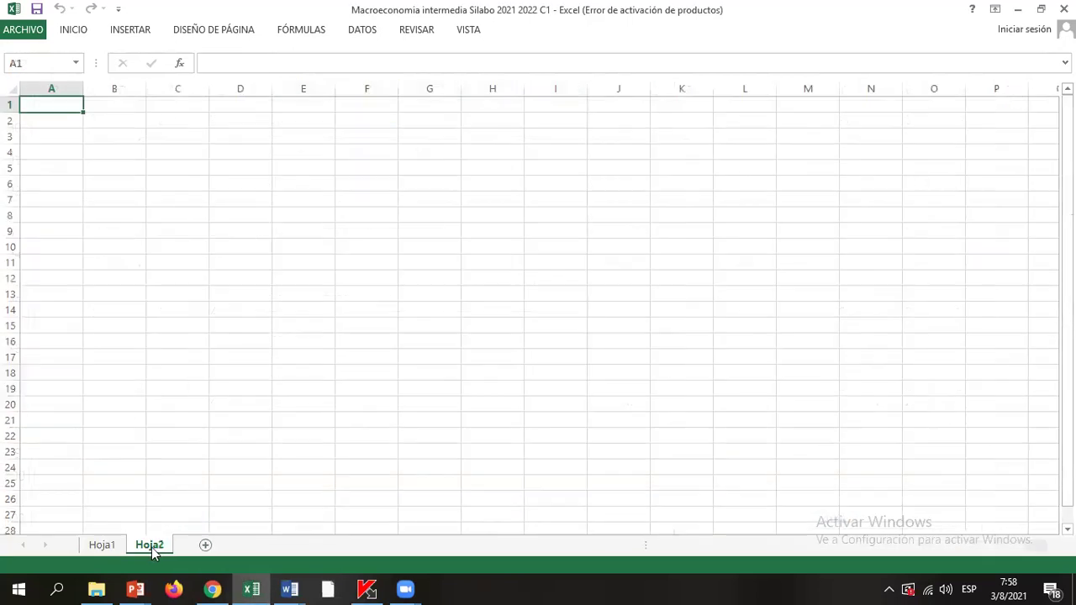
pyautogui.click(102, 108)
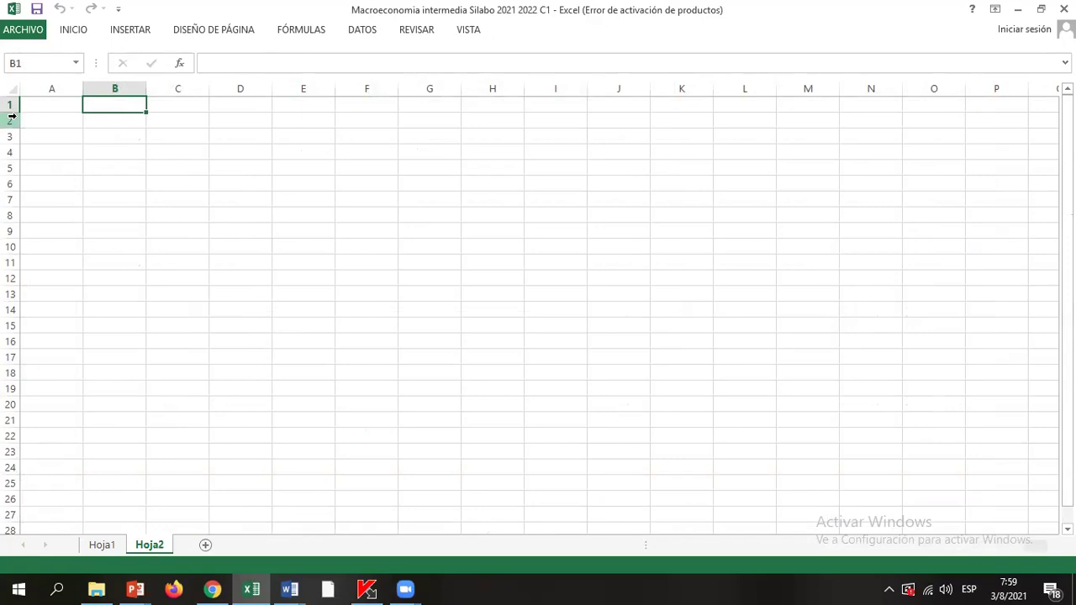
# Step: Copy the aggregate demand equation from Documento1 in Word into cell B1 of Hoja2 in Excel
pyautogui.hotkey('alt', 'Tab')
pyautogui.hotkey('alt', 'Tab')
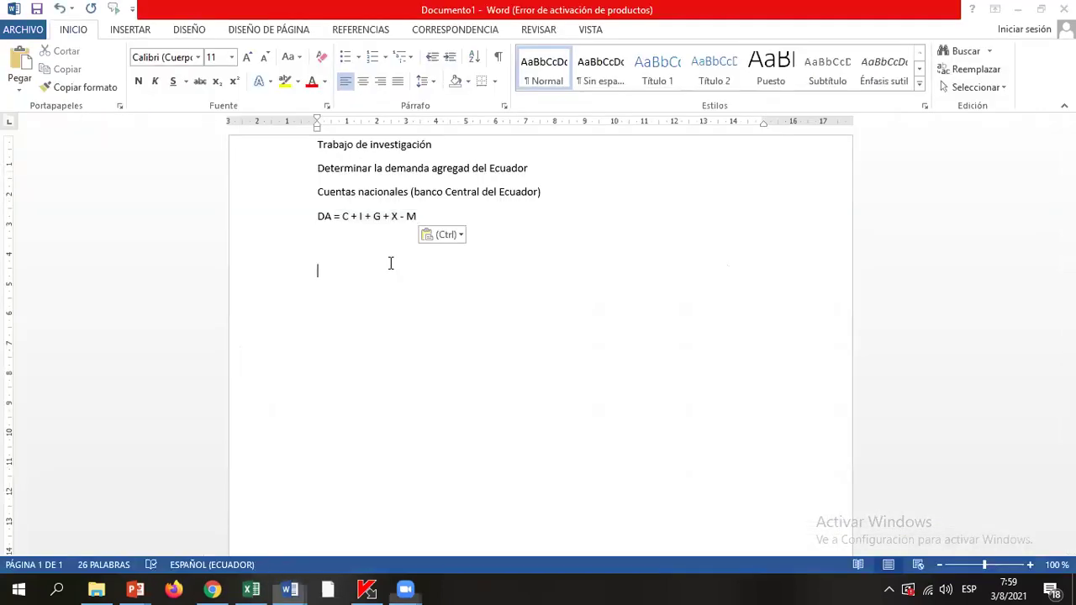
pyautogui.moveTo(419, 216); pyautogui.dragTo(323, 218)
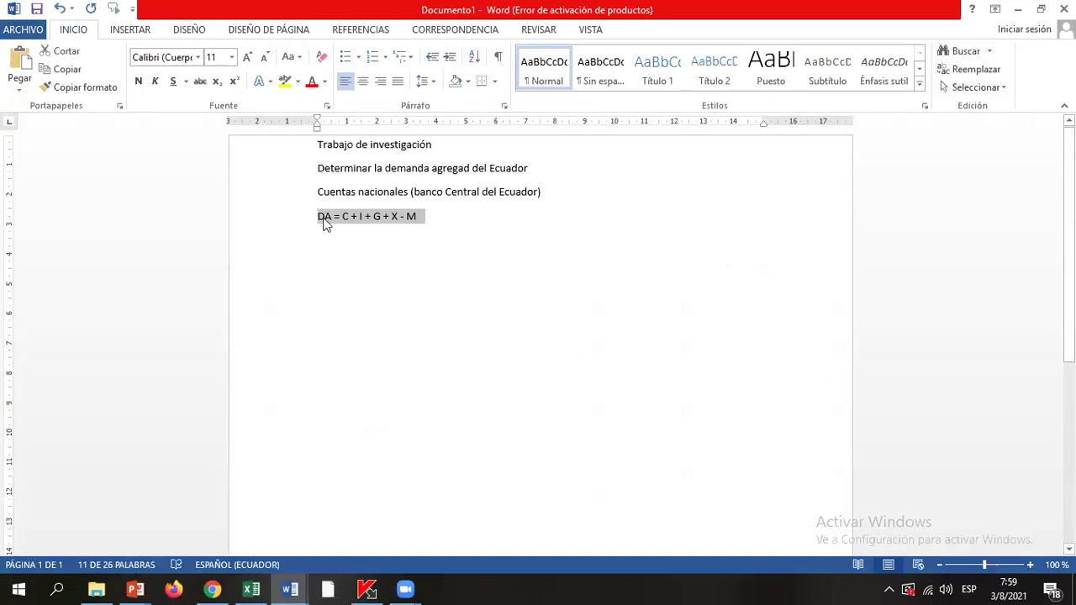
pyautogui.click(326, 223)
pyautogui.hotkey('alt', 'Tab')
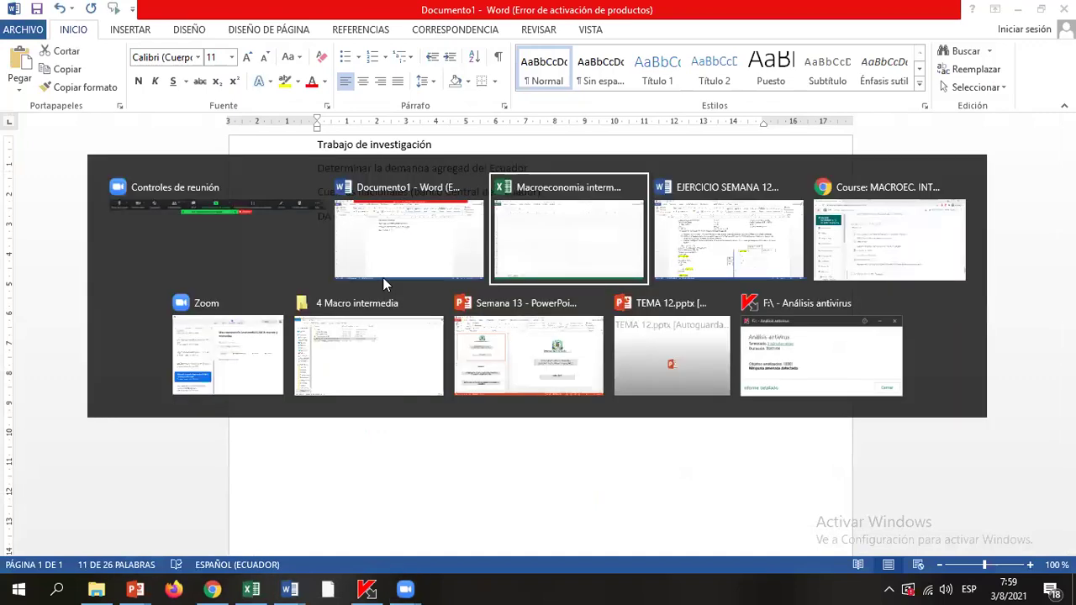
pyautogui.click(101, 101)
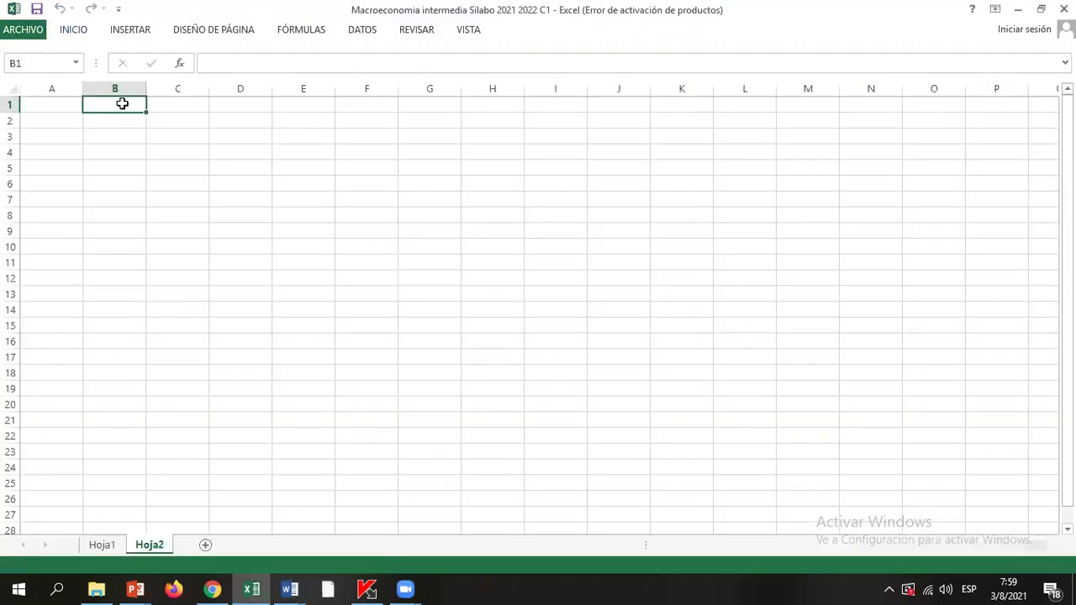
pyautogui.hotkey('ctrl', 'v')
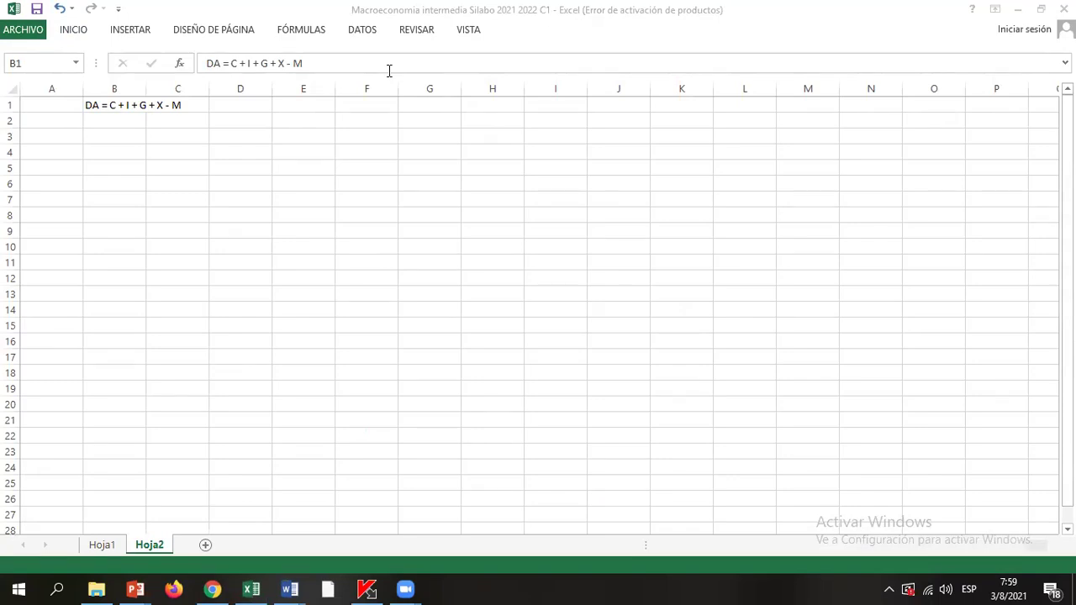
# Step: Enter the column heading C in cell B3, below the pasted equation
pyautogui.click(110, 138)
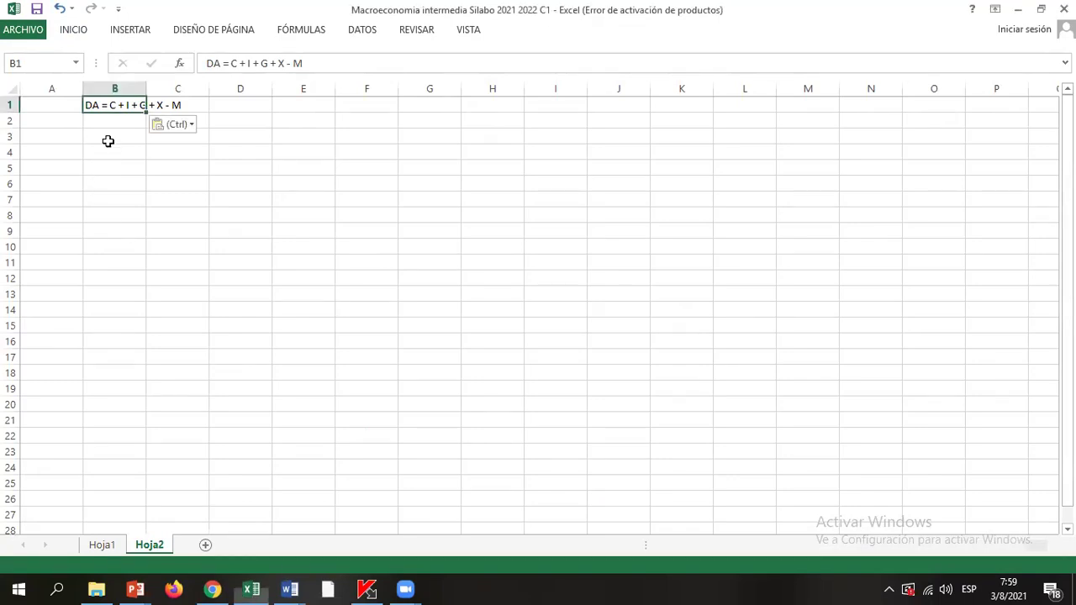
pyautogui.click(582, 174)
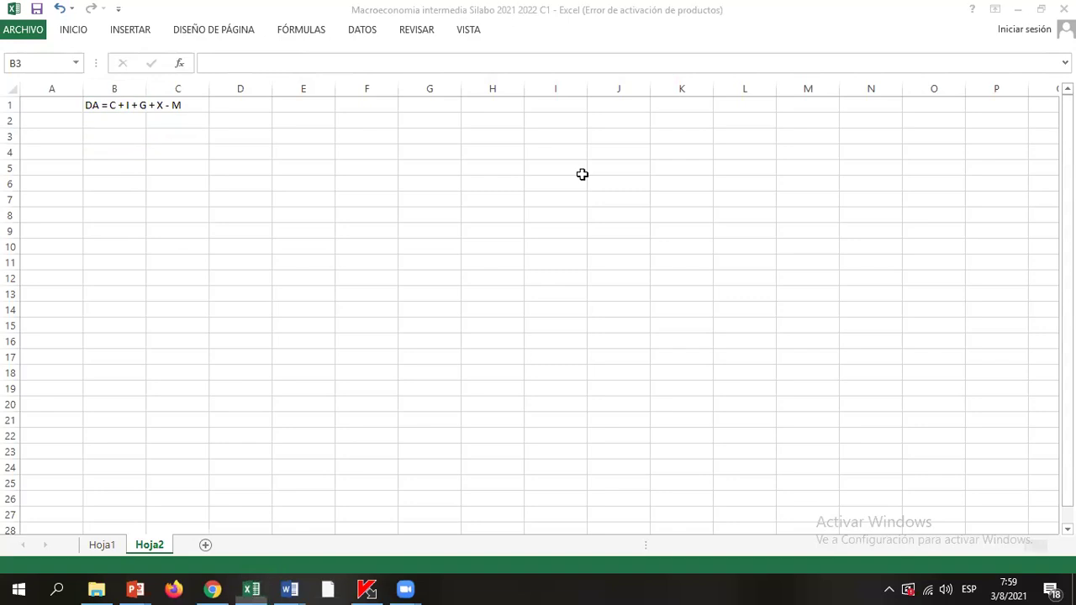
pyautogui.click(127, 136)
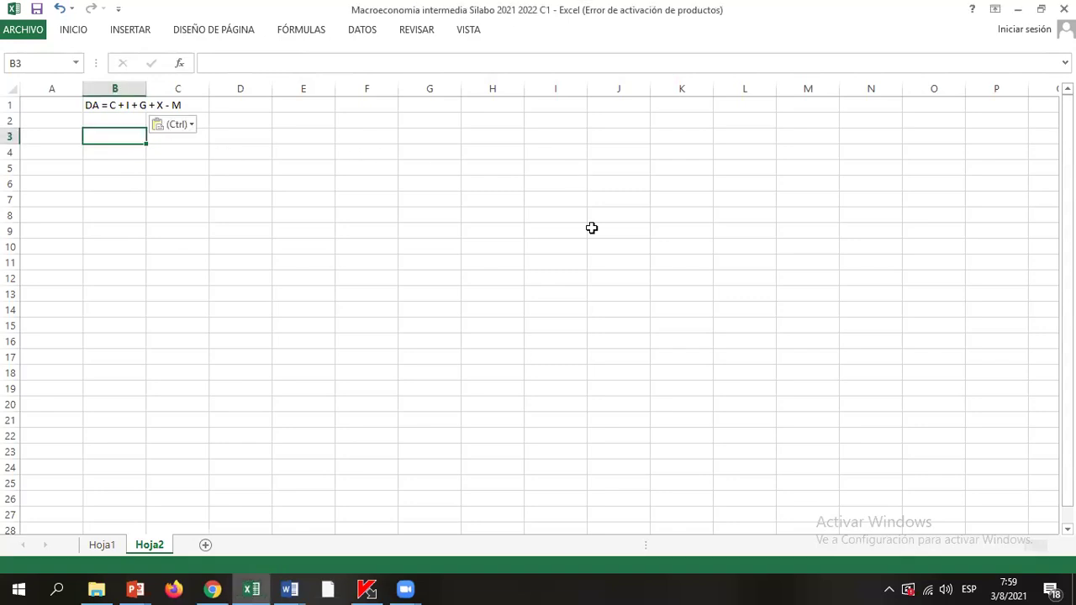
pyautogui.write('C')
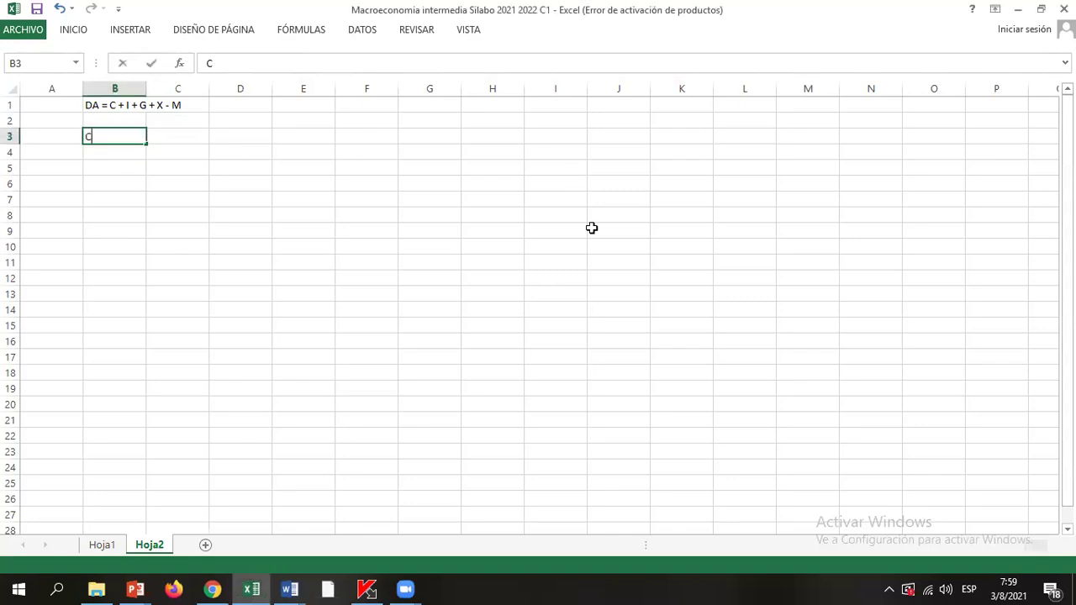
pyautogui.press('Right')
pyautogui.press('Right')
pyautogui.press('Left')
pyautogui.press('Left')
pyautogui.press('Down')
pyautogui.press('Left')
pyautogui.press('Down')
pyautogui.press('Down')
pyautogui.press('Up')
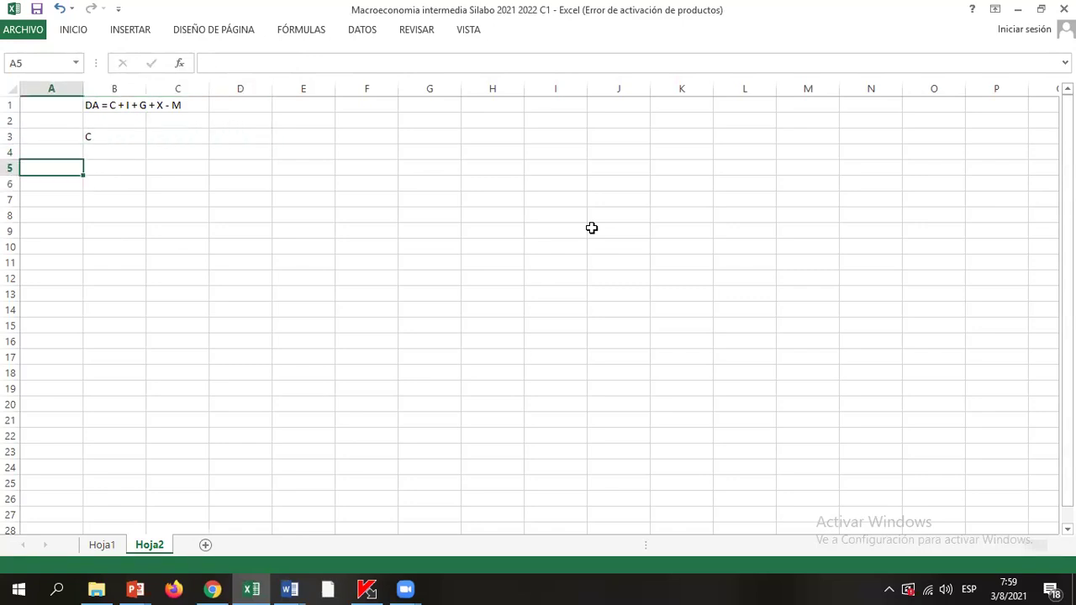
pyautogui.press('Up')
pyautogui.write('20')
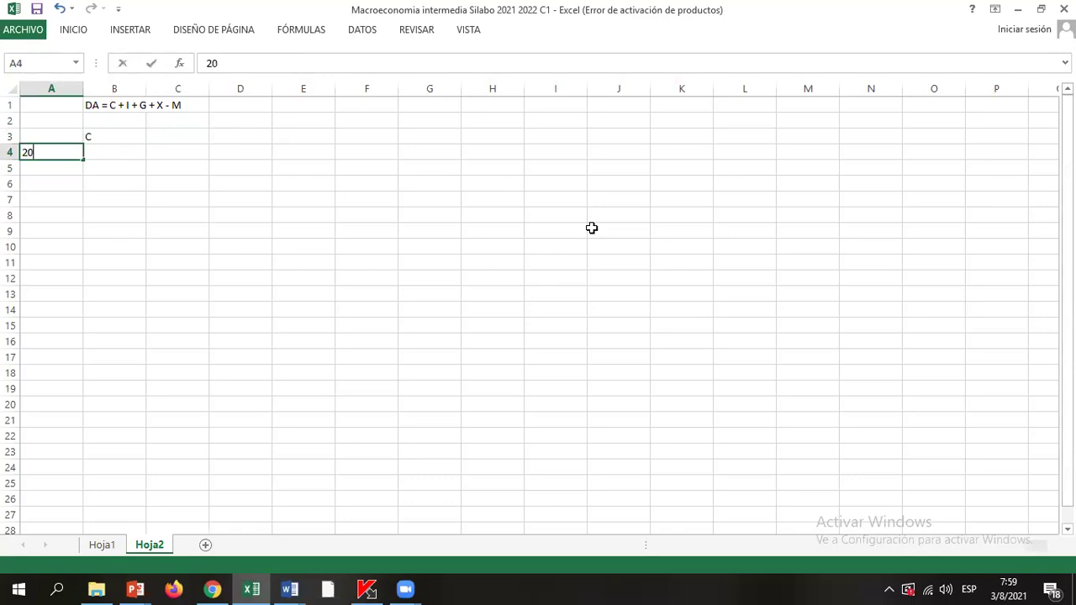
pyautogui.write('0')
pyautogui.press('BackSpace')
pyautogui.press('BackSpace')
pyautogui.press('BackSpace')
# Step: Enter the column headings I, G, X and M in cells C3 through F3
pyautogui.press('Up')
pyautogui.press('Right')
pyautogui.press('Right')
pyautogui.write('io')
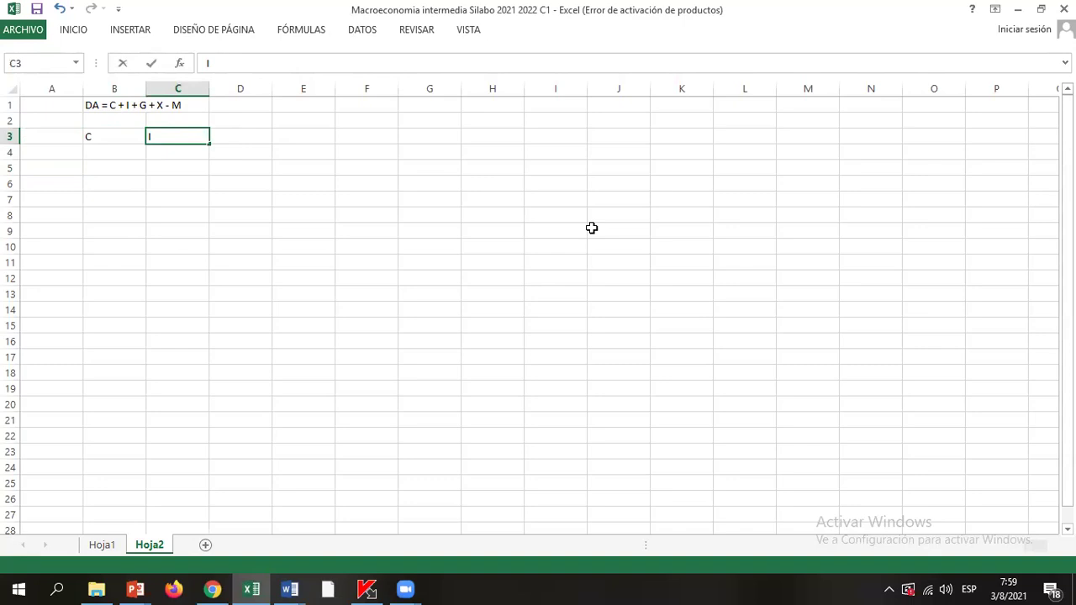
pyautogui.press('Tab')
pyautogui.write('g')
pyautogui.press('BackSpace')
pyautogui.write('G')
pyautogui.press('Tab')
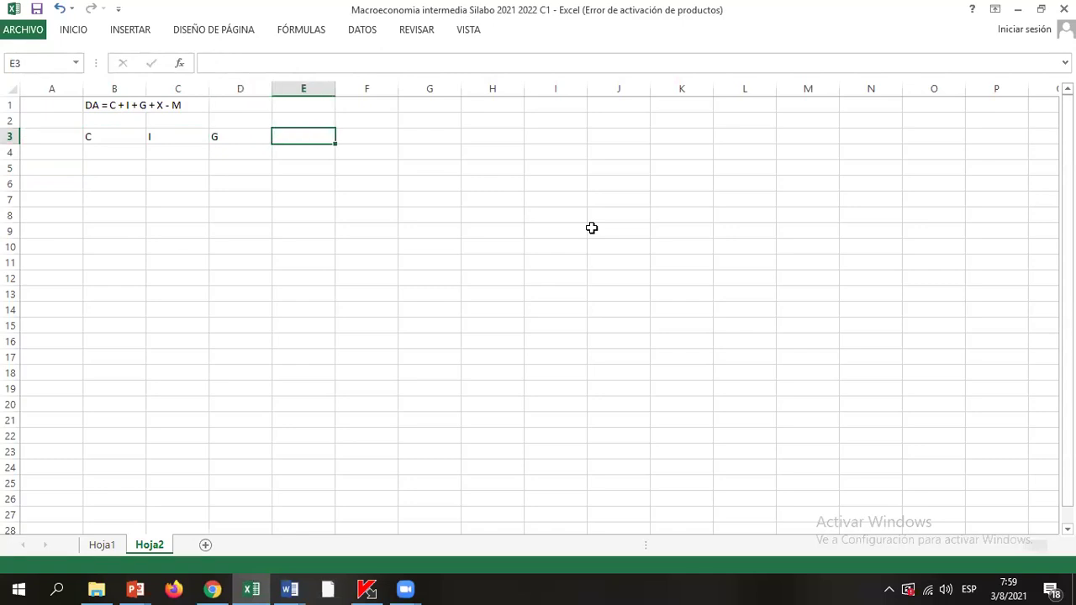
pyautogui.write('X')
pyautogui.press('Tab')
pyautogui.write('M')
pyautogui.press('Left')
pyautogui.press('Up')
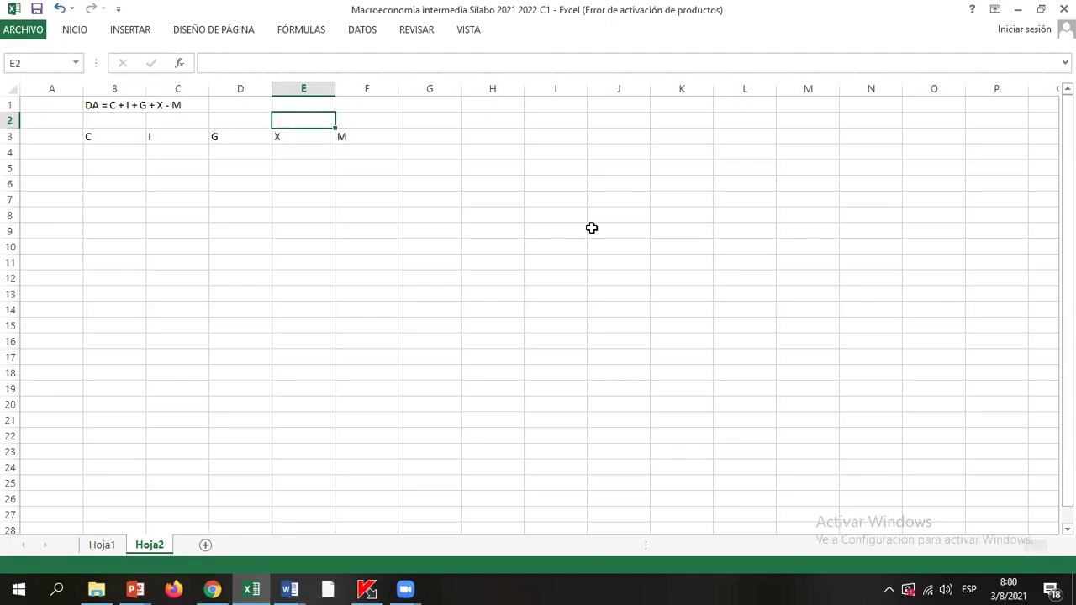
pyautogui.press('Left')
pyautogui.press('Left')
pyautogui.press('Left')
pyautogui.press('Down')
pyautogui.press('Left')
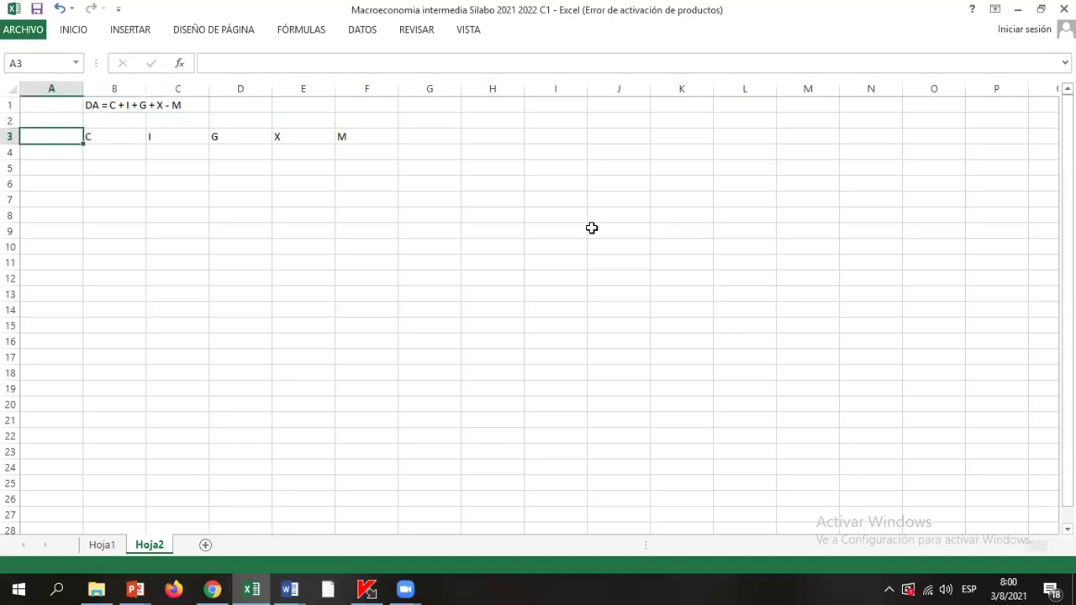
pyautogui.press('Right')
pyautogui.press('Right')
pyautogui.press('Right')
pyautogui.press('Right')
pyautogui.press('Right')
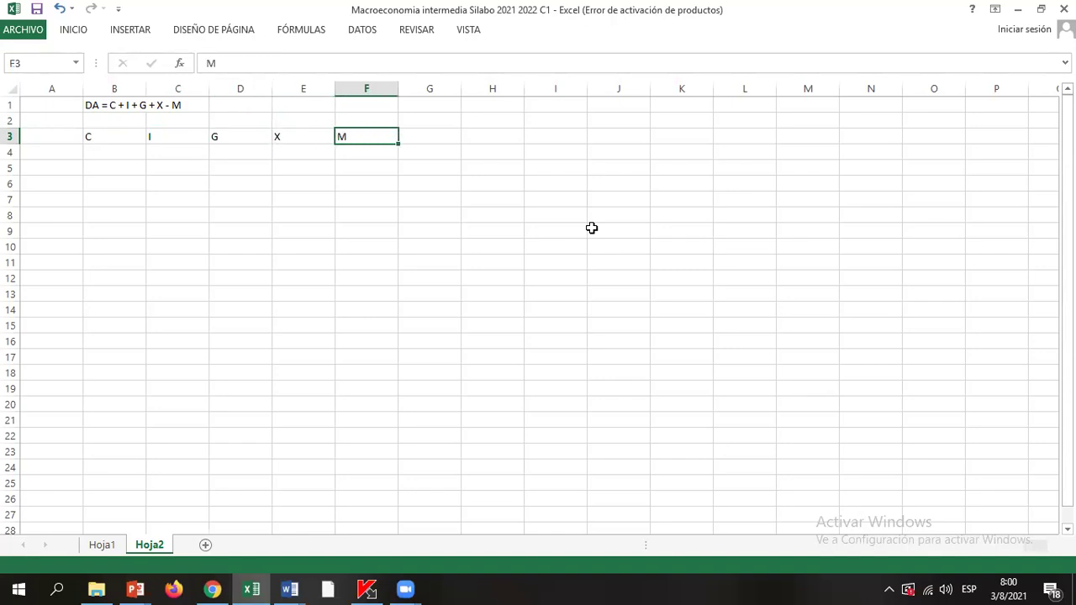
pyautogui.press('Left')
pyautogui.press('Left')
pyautogui.press('Left')
pyautogui.press('Left')
pyautogui.press('Left')
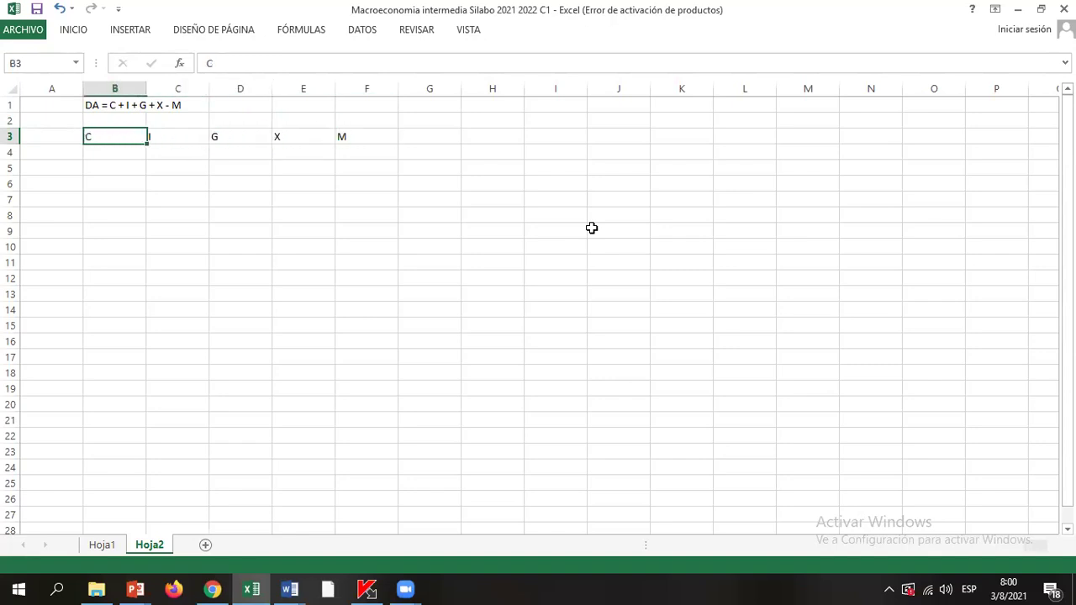
pyautogui.press('Right')
pyautogui.press('Right')
pyautogui.press('Left')
pyautogui.press('Left')
pyautogui.press('Right')
pyautogui.press('Left')
pyautogui.press('Right')
pyautogui.press('Right')
pyautogui.press('Right')
pyautogui.press('Right')
pyautogui.press('Right')
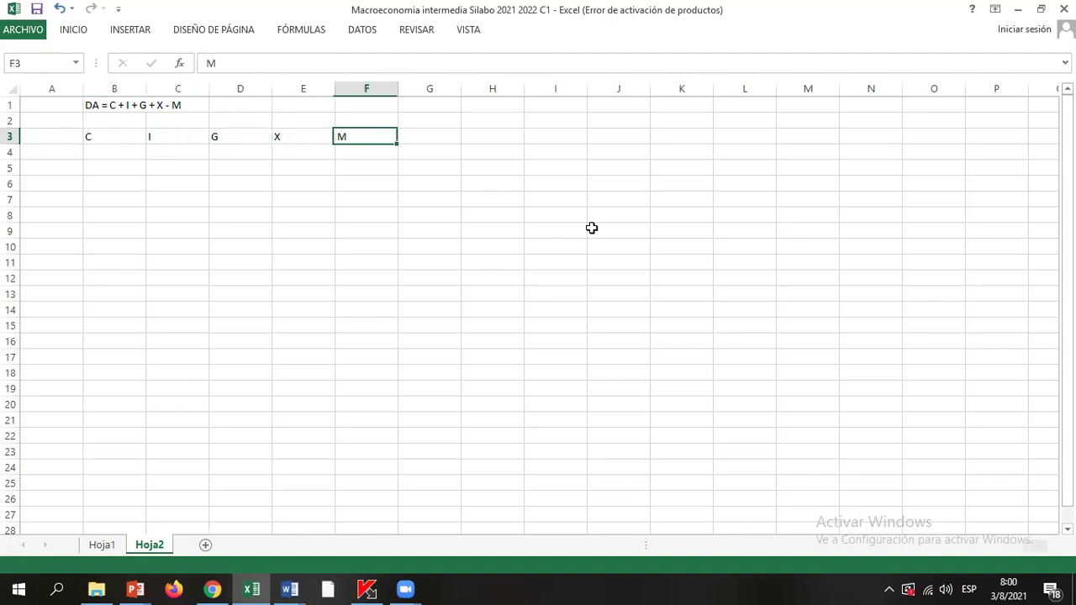
pyautogui.hotkey('shift', 'Left')
pyautogui.hotkey('shift', 'Left')
pyautogui.hotkey('shift', 'Left')
pyautogui.hotkey('shift', 'Left')
pyautogui.hotkey('shift', 'Left')
pyautogui.hotkey('shift', 'Right')
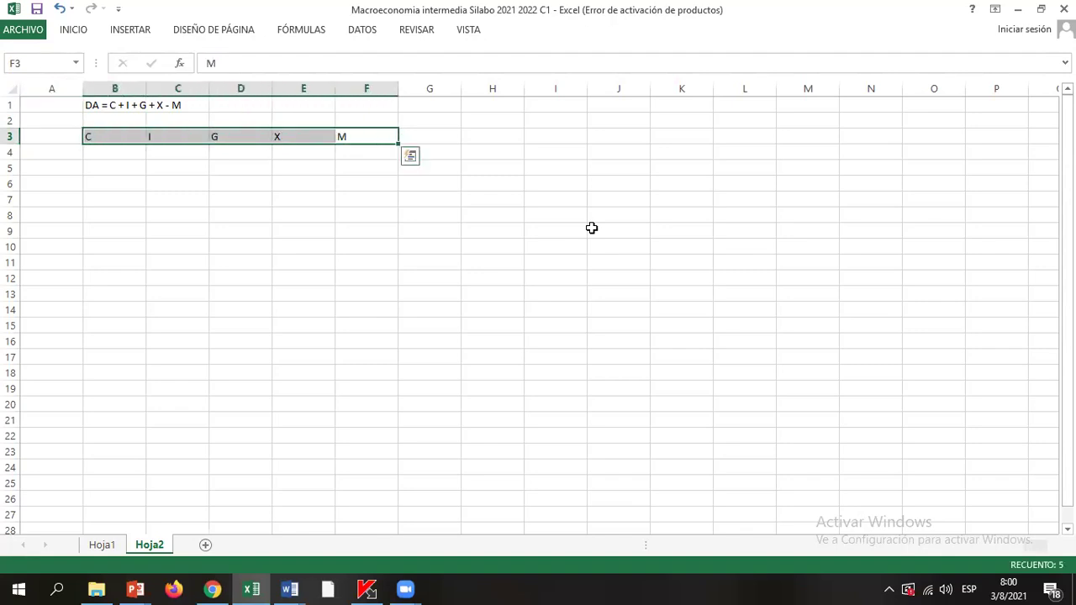
pyautogui.hotkey('shift', 'Down')
pyautogui.hotkey('shift', 'Down')
pyautogui.hotkey('shift', 'Down')
pyautogui.hotkey('shift', 'Down')
pyautogui.hotkey('shift', 'Down')
pyautogui.hotkey('shift', 'Down')
pyautogui.hotkey('shift', 'Down')
pyautogui.hotkey('shift', 'Down')
pyautogui.hotkey('shift', 'Down')
pyautogui.hotkey('shift', 'Down')
pyautogui.hotkey('shift', 'Down')
pyautogui.hotkey('shift', 'Up')
pyautogui.hotkey('shift', 'Up')
pyautogui.hotkey('shift', 'Up')
pyautogui.hotkey('shift', 'Up')
pyautogui.hotkey('shift', 'Up')
pyautogui.hotkey('shift', 'Up')
pyautogui.hotkey('shift', 'Up')
pyautogui.hotkey('shift', 'Up')
pyautogui.hotkey('shift', 'Up')
pyautogui.hotkey('shift', 'Up')
pyautogui.hotkey('shift', 'Up')
pyautogui.hotkey('shift', 'Up')
pyautogui.press('Down')
pyautogui.press('Left')
pyautogui.press('Left')
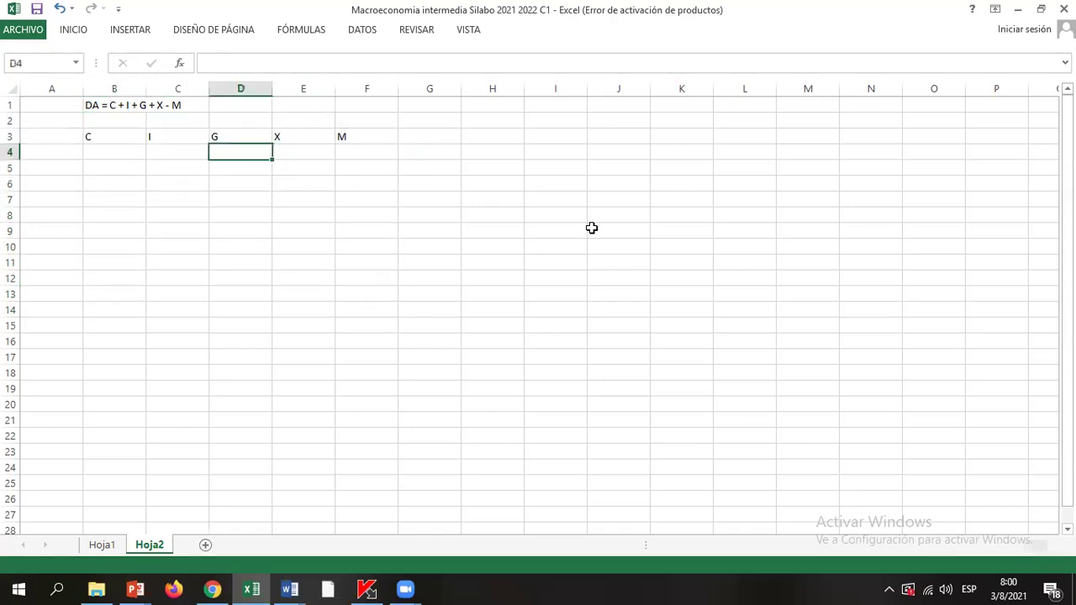
# Step: Enter the years 2020 and 2019 in cells A4 and A5 as the start of the table's year column
pyautogui.press('Left')
pyautogui.press('Left')
pyautogui.press('Down')
pyautogui.press('Down')
pyautogui.press('Up')
pyautogui.press('Up')
pyautogui.press('Left')
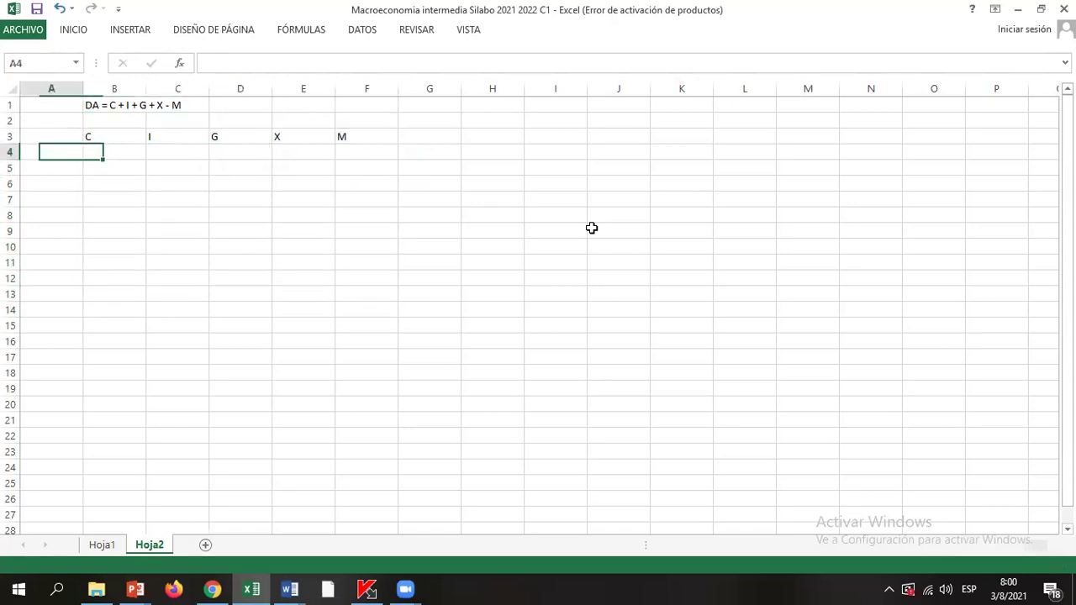
pyautogui.write('2020')
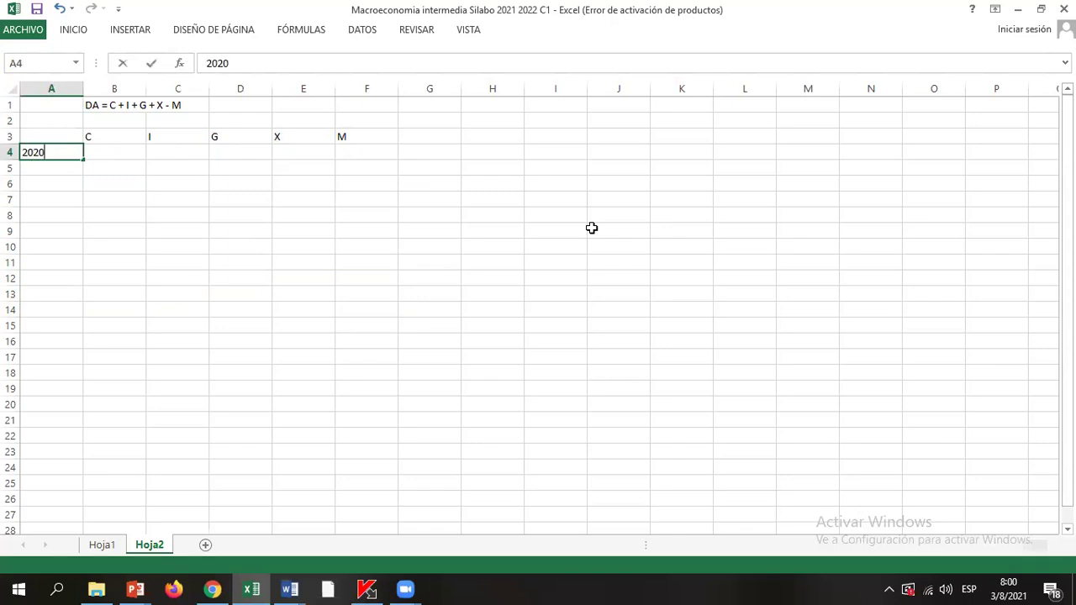
pyautogui.press('Return')
pyautogui.write('2021')
pyautogui.press('Return')
pyautogui.press('Up')
pyautogui.write('2019')
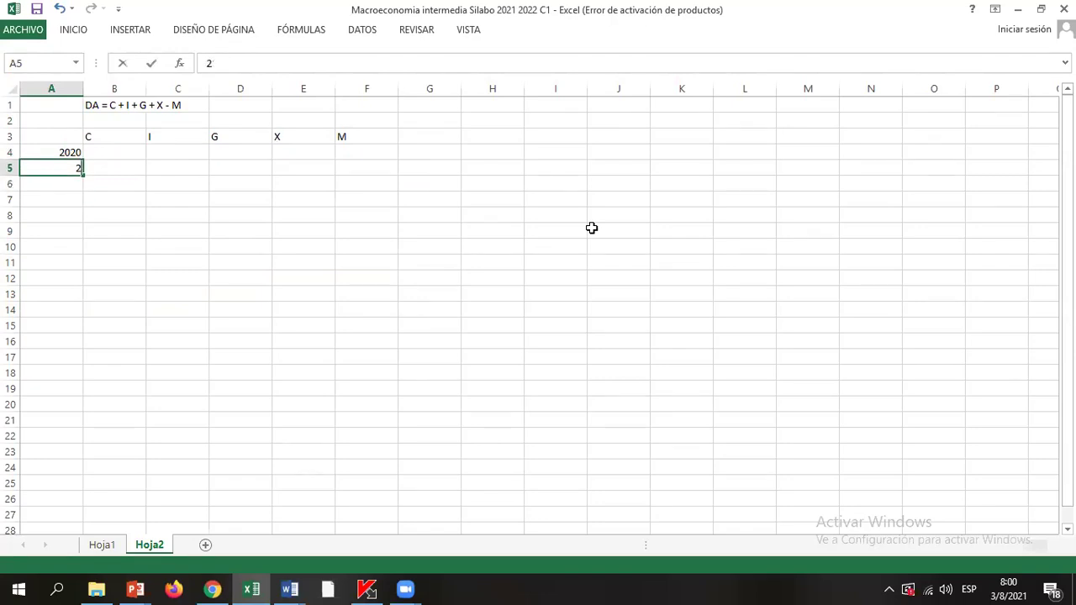
pyautogui.press('Return')
pyautogui.press('Up')
pyautogui.hotkey('shift', 'Down')
pyautogui.hotkey('shift', 'Down')
pyautogui.hotkey('shift', 'Down')
pyautogui.hotkey('shift', 'Down')
pyautogui.hotkey('shift', 'Down')
pyautogui.hotkey('shift', 'Down')
pyautogui.hotkey('shift', 'Down')
pyautogui.hotkey('shift', 'Down')
pyautogui.hotkey('shift', 'Down')
pyautogui.hotkey('shift', 'Down')
pyautogui.hotkey('shift', 'Down')
pyautogui.hotkey('shift', 'Down')
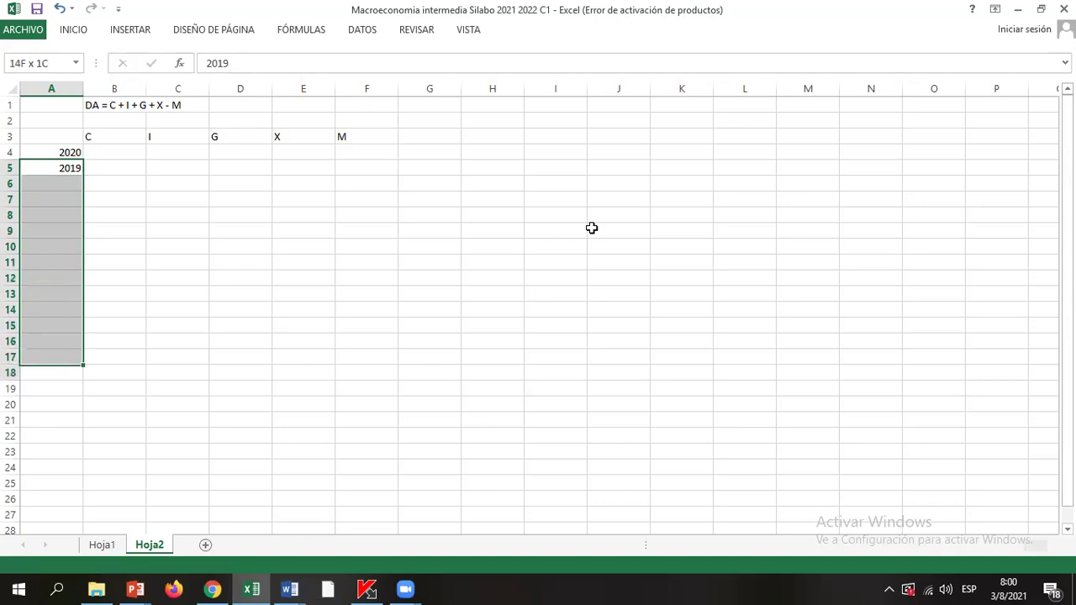
pyautogui.hotkey('shift', 'Down')
pyautogui.hotkey('shift', 'Down')
pyautogui.hotkey('shift', 'Down')
pyautogui.hotkey('shift', 'Down')
pyautogui.hotkey('shift', 'Down')
# Step: Extend the descending year series from cells A4 and A5 down to 1998 in cell A26
pyautogui.press('Up')
pyautogui.press('Up')
pyautogui.press('Up')
pyautogui.press('Up')
pyautogui.press('Down')
pyautogui.press('Down')
pyautogui.press('Down')
pyautogui.hotkey('shift', 'Down')
pyautogui.hotkey('shift', 'Down')
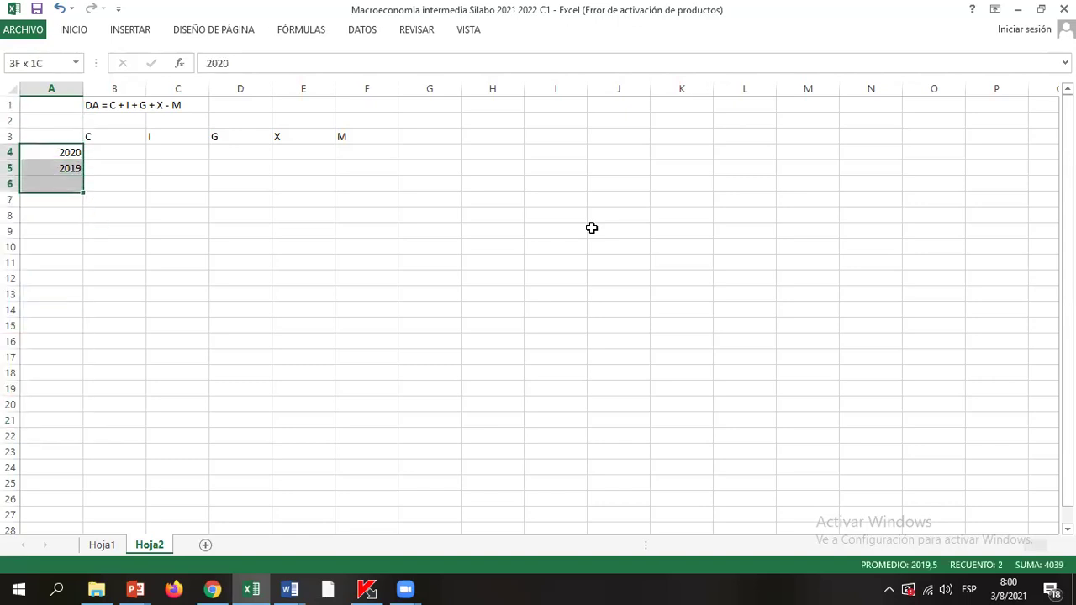
pyautogui.hotkey('shift', 'Up')
pyautogui.moveTo(85, 174); pyautogui.dragTo(76, 499)
pyautogui.click(115, 471)
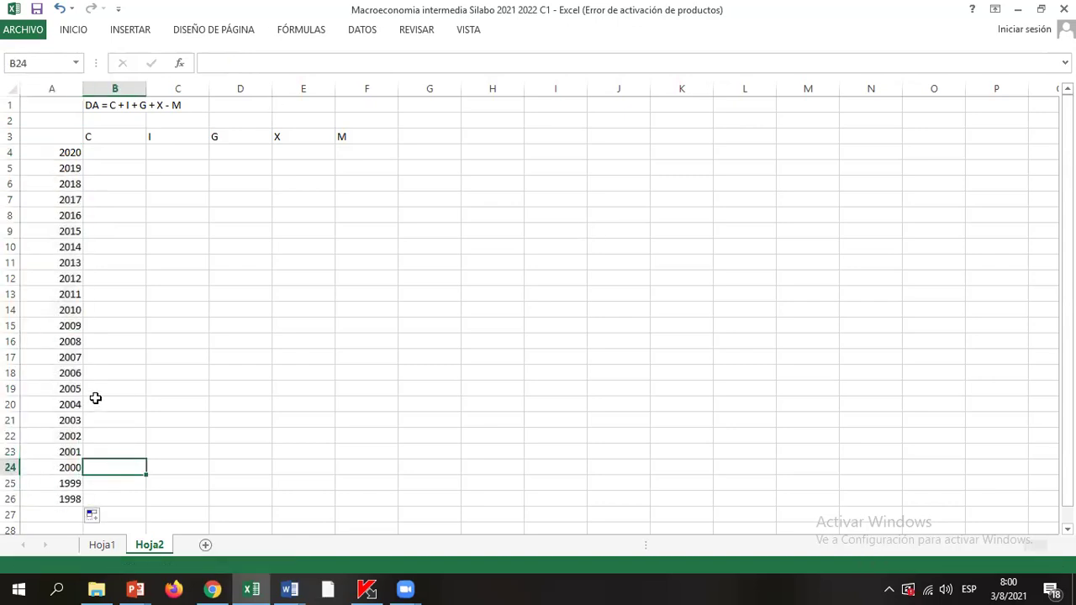
pyautogui.click(123, 149)
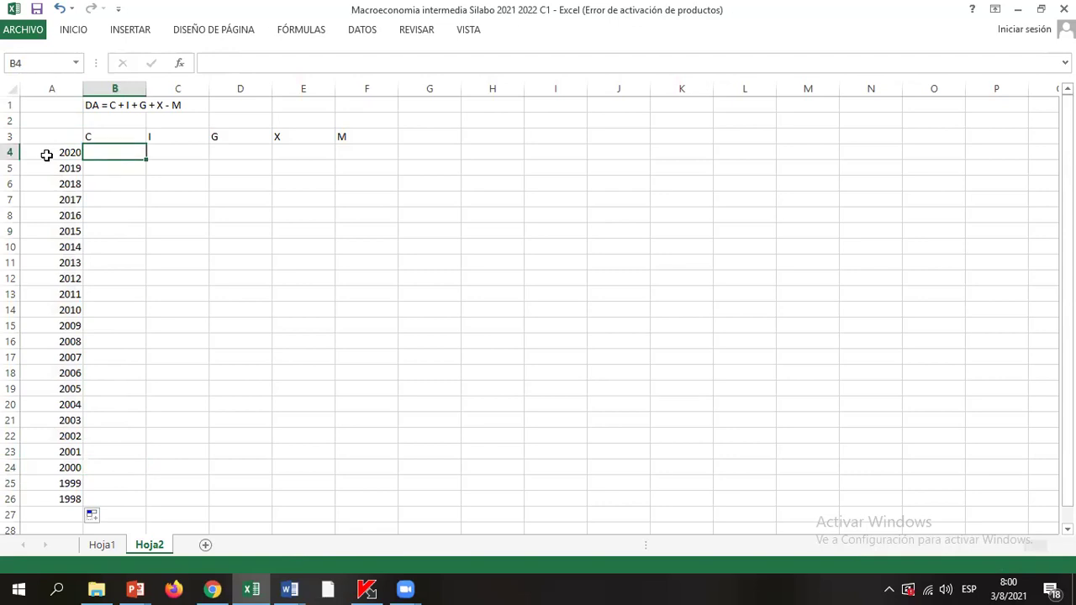
pyautogui.moveTo(78, 154); pyautogui.dragTo(51, 502)
pyautogui.click(126, 165)
pyautogui.click(125, 155)
pyautogui.hotkey('shift', 'Down')
pyautogui.hotkey('shift', 'Down')
pyautogui.hotkey('shift', 'Down')
pyautogui.hotkey('shift', 'Down')
pyautogui.hotkey('shift', 'Down')
pyautogui.hotkey('shift', 'Down')
pyautogui.hotkey('shift', 'Down')
pyautogui.hotkey('shift', 'Down')
pyautogui.hotkey('shift', 'Down')
pyautogui.hotkey('shift', 'Down')
pyautogui.hotkey('shift', 'Down')
pyautogui.hotkey('shift', 'Down')
pyautogui.hotkey('shift', 'Down')
pyautogui.hotkey('shift', 'Down')
pyautogui.hotkey('shift', 'Down')
pyautogui.hotkey('shift', 'Down')
pyautogui.hotkey('shift', 'Down')
pyautogui.hotkey('shift', 'Down')
pyautogui.hotkey('shift', 'Down')
pyautogui.hotkey('shift', 'Down')
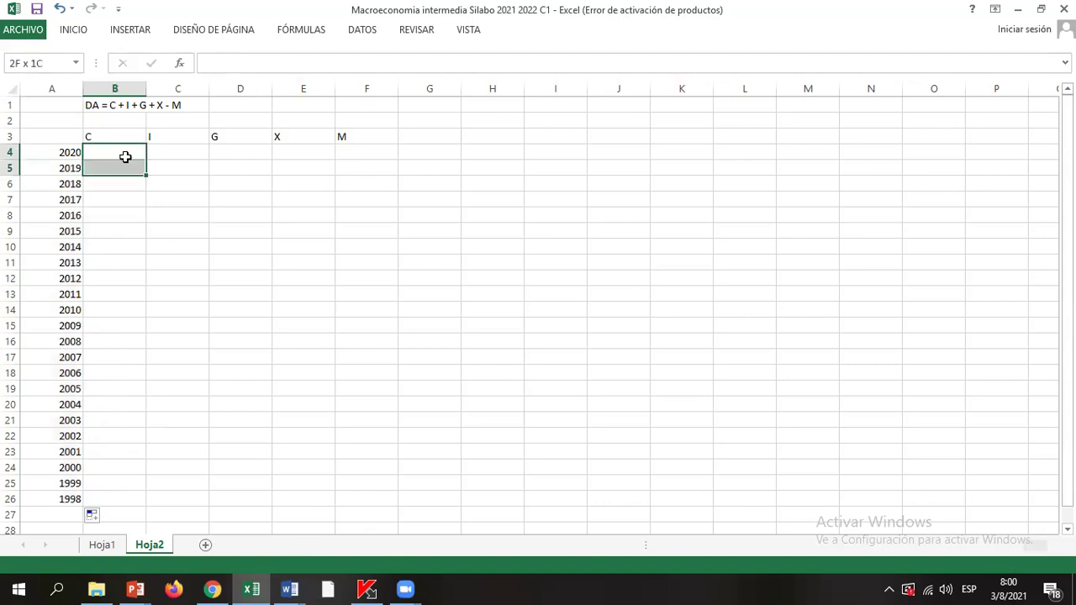
# Step: Enter the column heading R in cell G3, after the M column
pyautogui.press('Up')
pyautogui.press('Up')
pyautogui.press('Down')
pyautogui.press('Down')
pyautogui.press('Right')
pyautogui.press('Up')
pyautogui.press('Right')
pyautogui.press('Right')
pyautogui.press('Right')
pyautogui.press('Right')
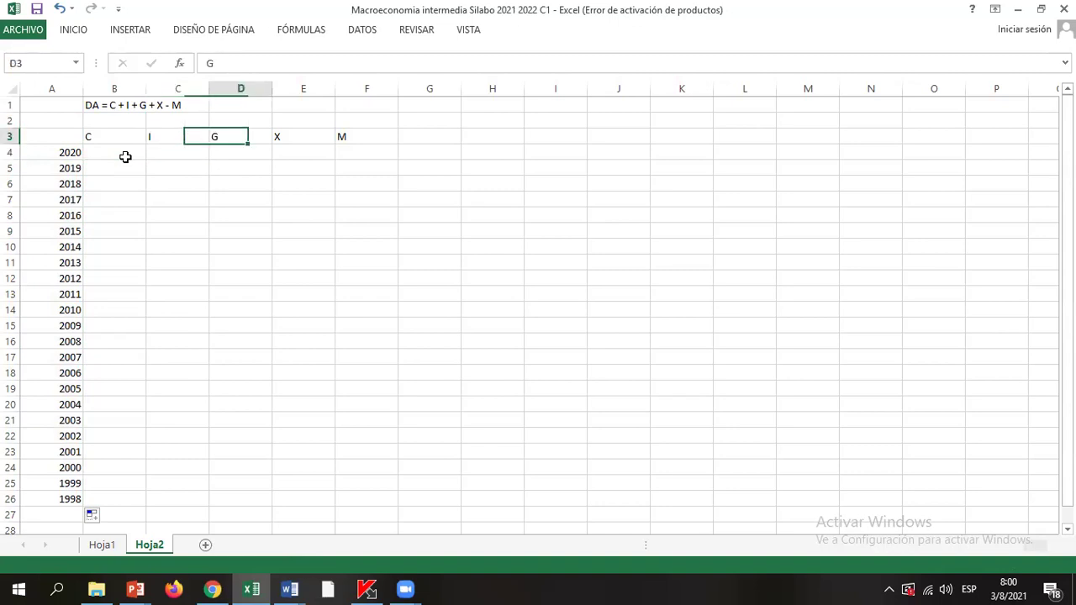
pyautogui.write('R')
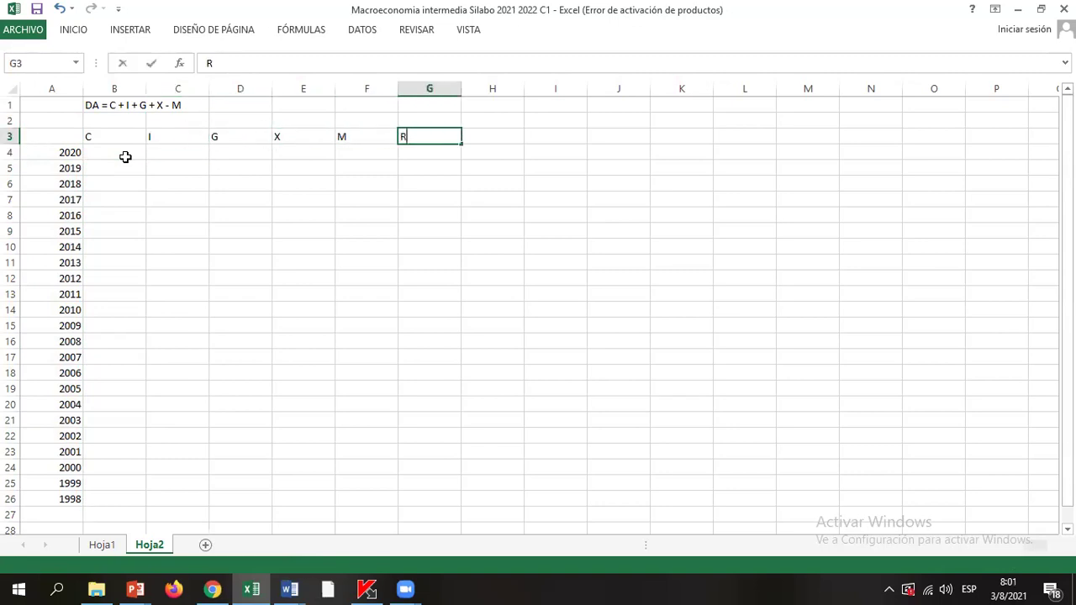
pyautogui.press('BackSpace')
pyautogui.write('R')
pyautogui.press('Return')
pyautogui.press('Up')
pyautogui.press('Down')
pyautogui.press('Down')
pyautogui.press('Down')
pyautogui.press('Down')
pyautogui.press('Down')
pyautogui.press('Down')
pyautogui.press('Down')
pyautogui.press('Down')
pyautogui.press('Down')
pyautogui.press('Down')
pyautogui.press('Down')
pyautogui.press('Down')
pyautogui.press('Down')
pyautogui.press('Down')
pyautogui.press('Down')
pyautogui.press('Down')
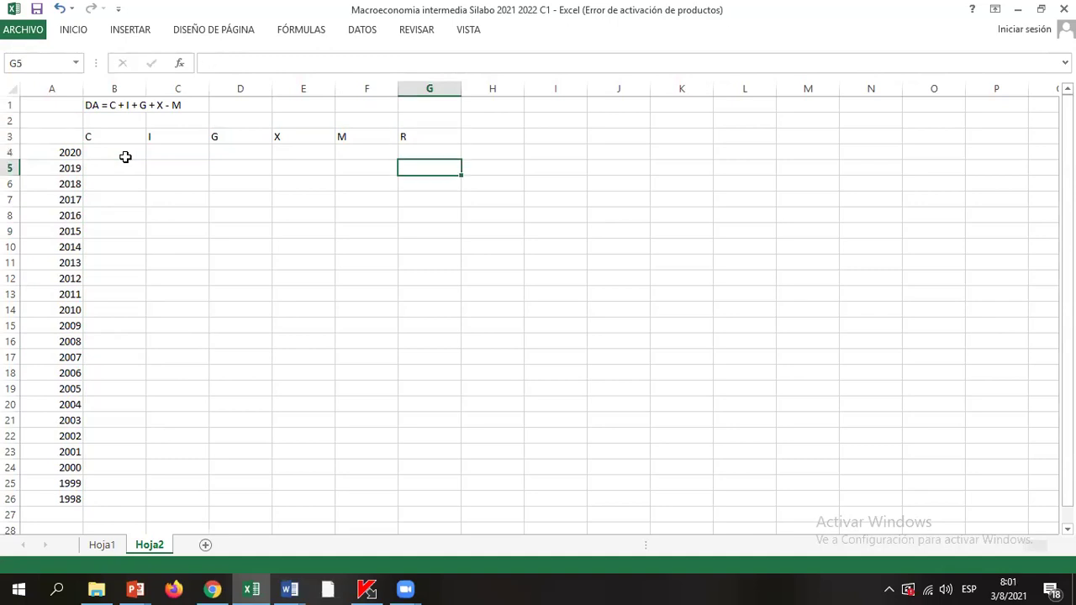
pyautogui.press('Down')
pyautogui.press('Down')
pyautogui.press('Down')
pyautogui.press('Down')
pyautogui.press('Down')
pyautogui.press('Down')
pyautogui.press('Down')
pyautogui.press('Down')
pyautogui.press('Up')
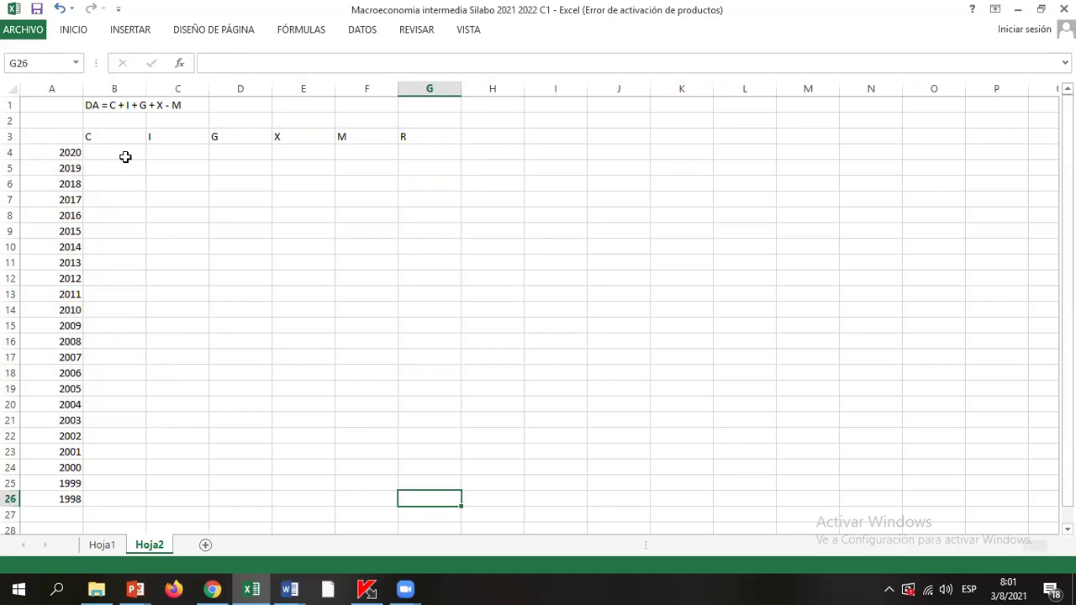
pyautogui.hotkey('shift', 'Up')
pyautogui.hotkey('shift', 'Up')
pyautogui.hotkey('shift', 'Up')
pyautogui.hotkey('shift', 'Up')
pyautogui.hotkey('shift', 'Up')
pyautogui.hotkey('shift', 'Up')
pyautogui.hotkey('shift', 'Up')
pyautogui.hotkey('shift', 'Up')
pyautogui.hotkey('shift', 'Up')
pyautogui.hotkey('shift', 'Up')
pyautogui.hotkey('shift', 'Up')
pyautogui.hotkey('shift', 'Up')
pyautogui.hotkey('shift', 'Up')
pyautogui.hotkey('shift', 'Up')
pyautogui.hotkey('shift', 'Up')
pyautogui.hotkey('shift', 'Up')
pyautogui.hotkey('shift', 'Up')
pyautogui.hotkey('shift', 'Up')
pyautogui.hotkey('shift', 'Up')
pyautogui.hotkey('shift', 'Up')
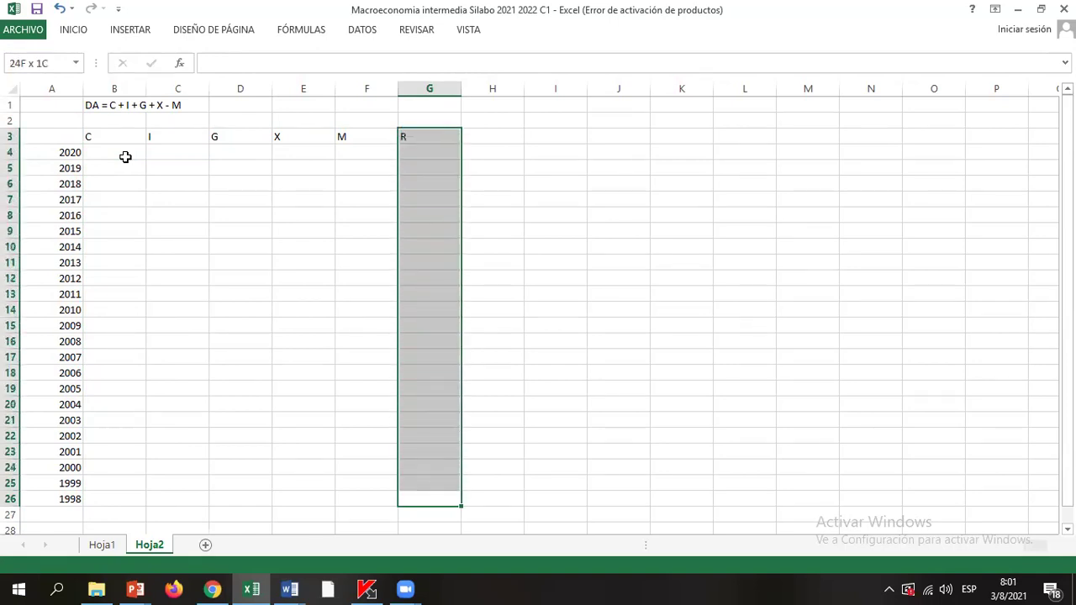
pyautogui.hotkey('shift', 'Down')
pyautogui.hotkey('shift', 'Left')
pyautogui.hotkey('shift', 'Left')
pyautogui.hotkey('shift', 'Left')
pyautogui.hotkey('shift', 'Left')
pyautogui.hotkey('shift', 'Left')
pyautogui.hotkey('shift', 'Left')
pyautogui.hotkey('shift', 'Right')
pyautogui.hotkey('shift', 'Right')
pyautogui.hotkey('shift', 'Left')
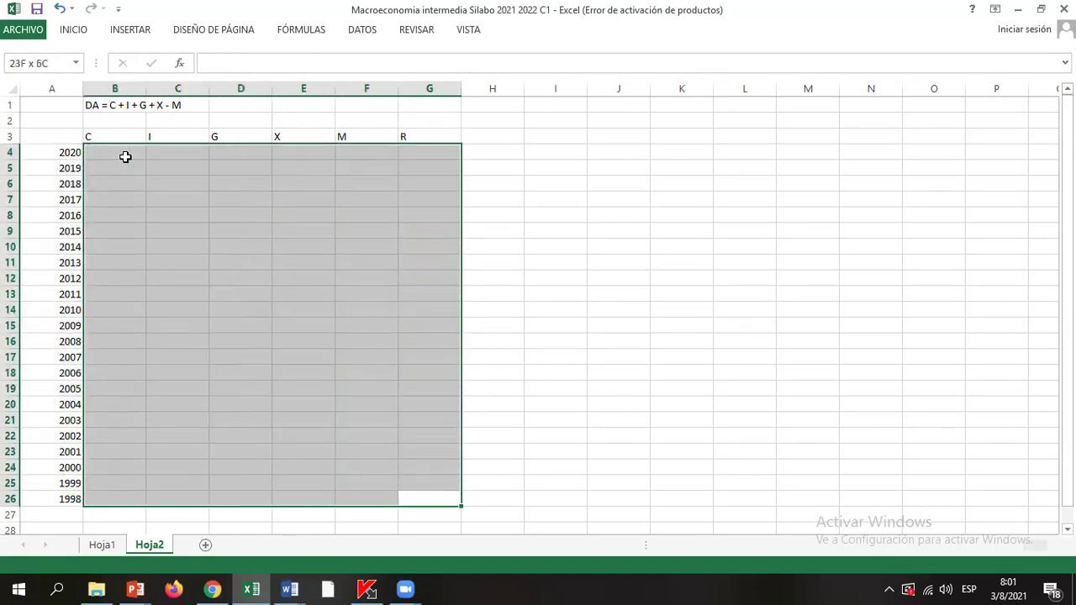
pyautogui.press('Right')
pyautogui.press('Right')
pyautogui.press('Left')
pyautogui.press('Left')
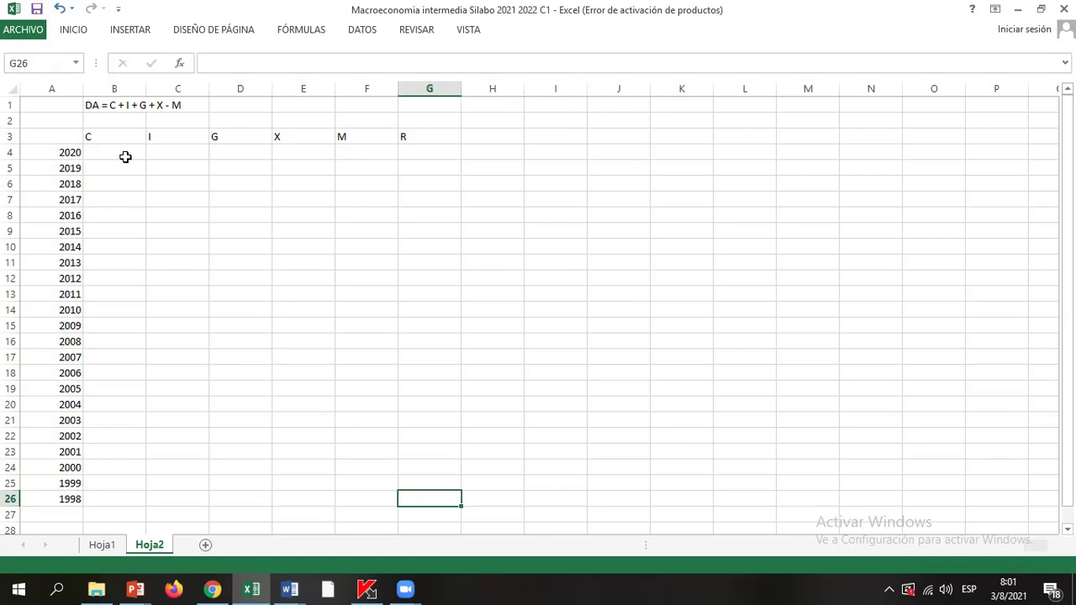
pyautogui.press('Up')
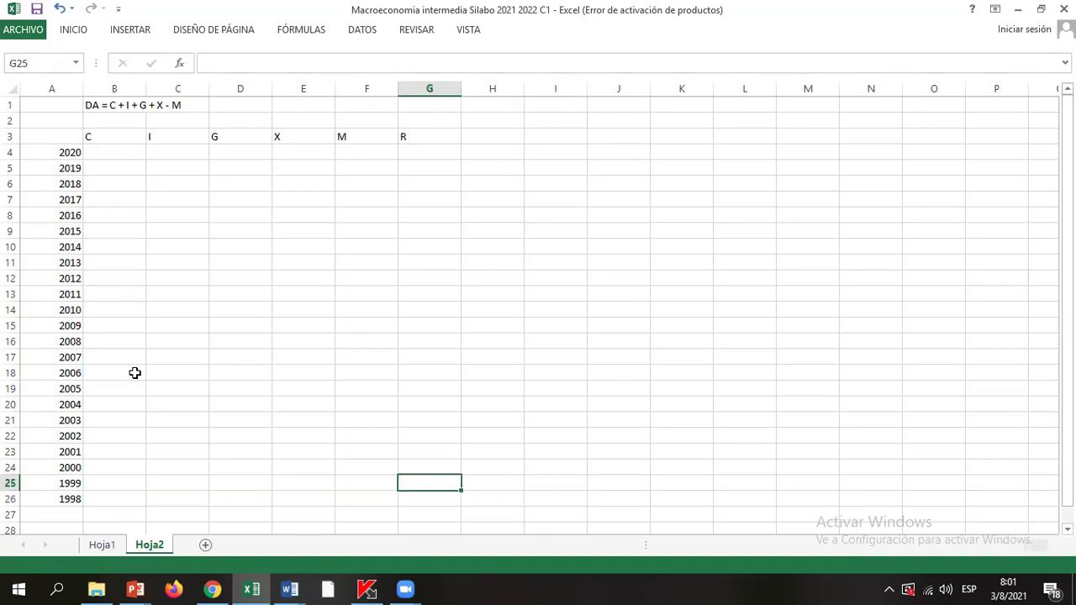
# Step: Switch to the EJERCICIO SEMANA 12 document in Word
pyautogui.hotkey('alt', 'Tab')
pyautogui.hotkey('alt', 'Tab')
pyautogui.hotkey('alt', 'Tab')
pyautogui.hotkey('alt', 'Tab')
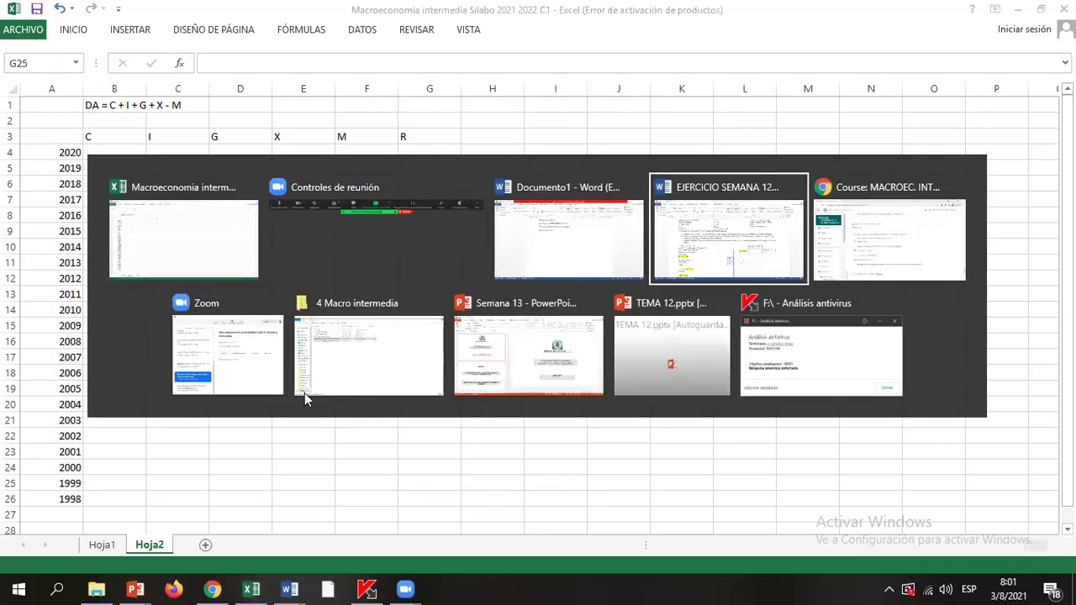
pyautogui.hotkey('alt', 'shift', 'Tab')
pyautogui.hotkey('alt', 'shift', 'Tab')
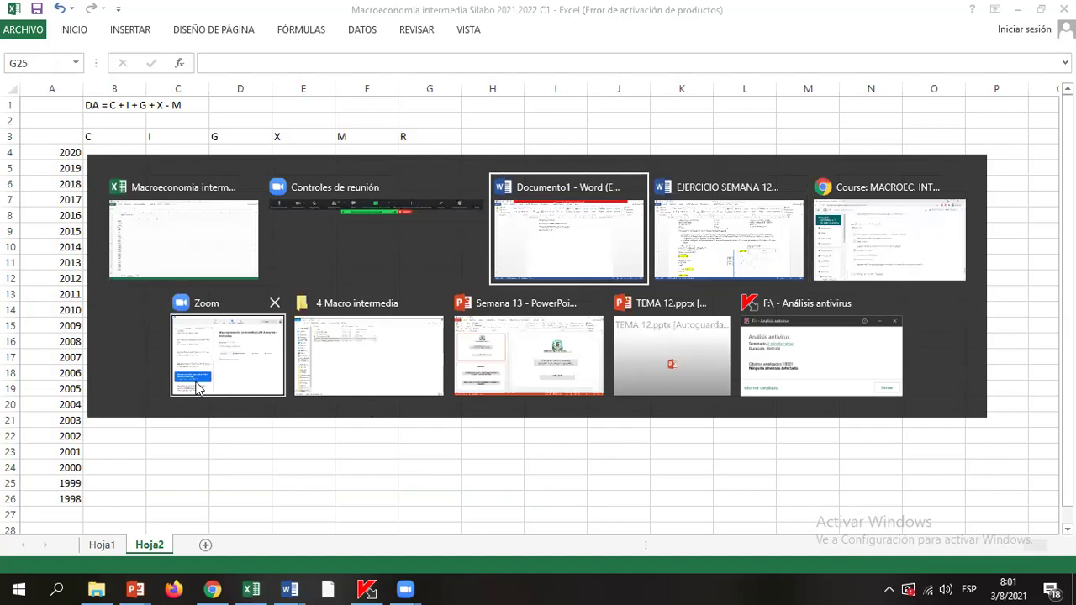
pyautogui.hotkey('alt', 'shift', 'Tab')
pyautogui.hotkey('alt', 'shift', 'Tab')
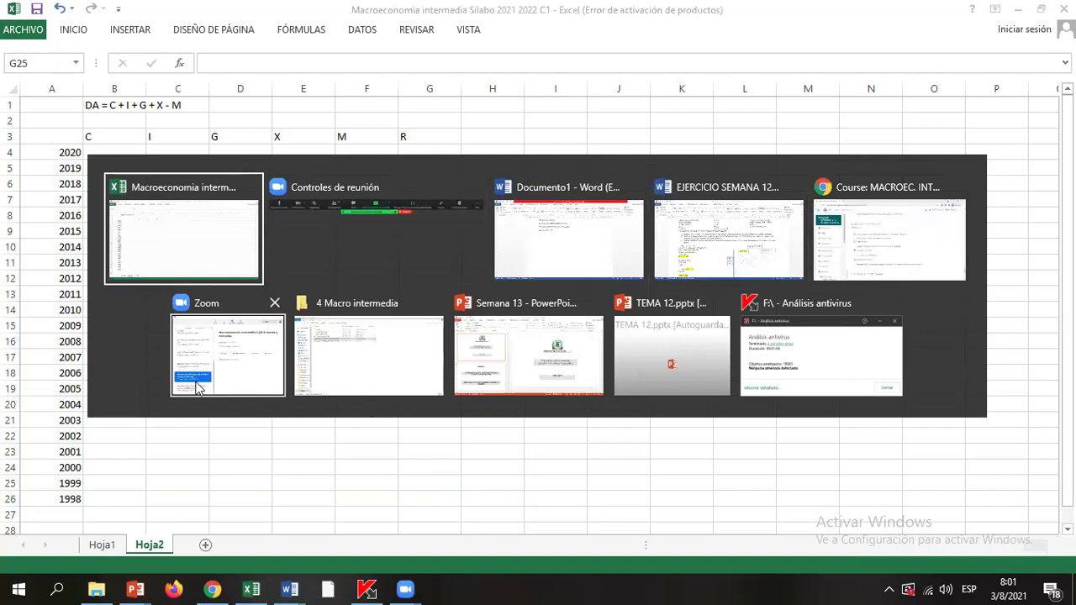
pyautogui.press('Left')
pyautogui.write('Z')
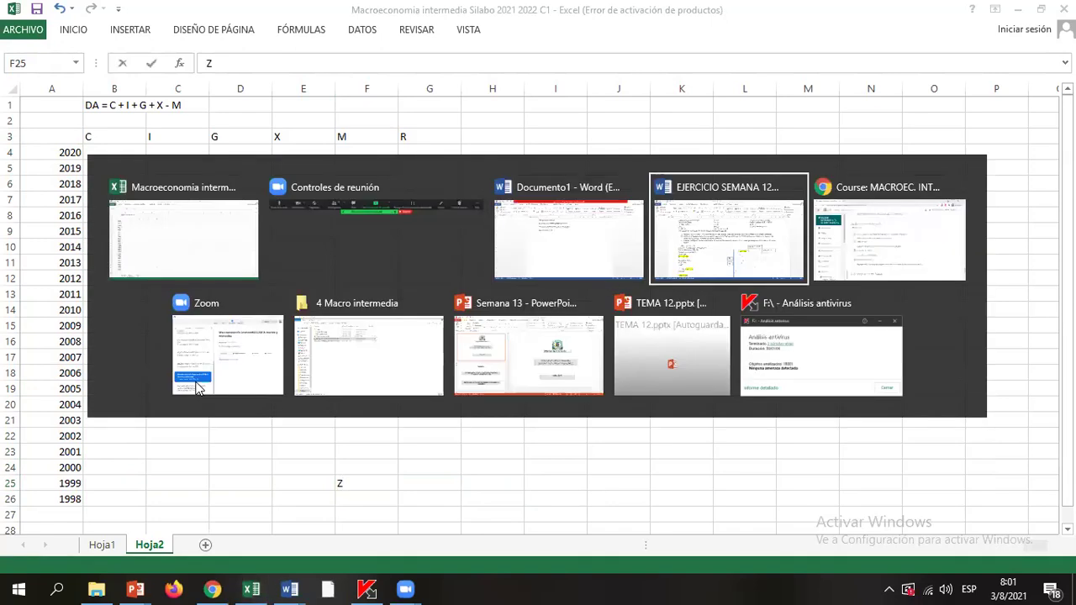
pyautogui.hotkey('alt', 'Tab')
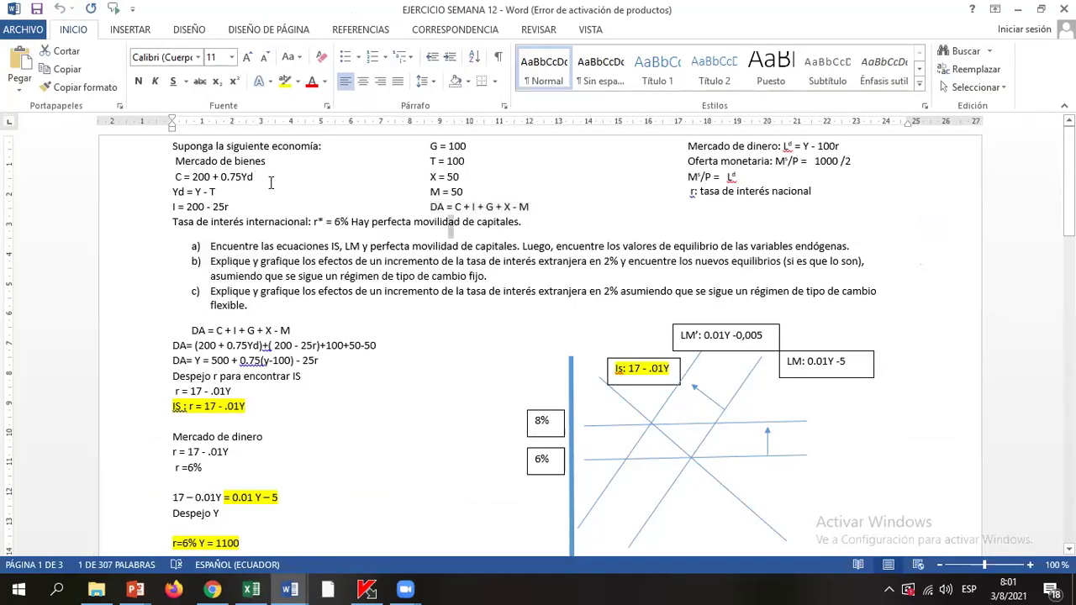
# Step: Copy the consumption function C = 200 + 0.75Yd from the Word exercise into cell I2 of Hoja2 in Excel
pyautogui.moveTo(272, 178); pyautogui.dragTo(166, 176)
pyautogui.hotkey('ctrl', 'c')
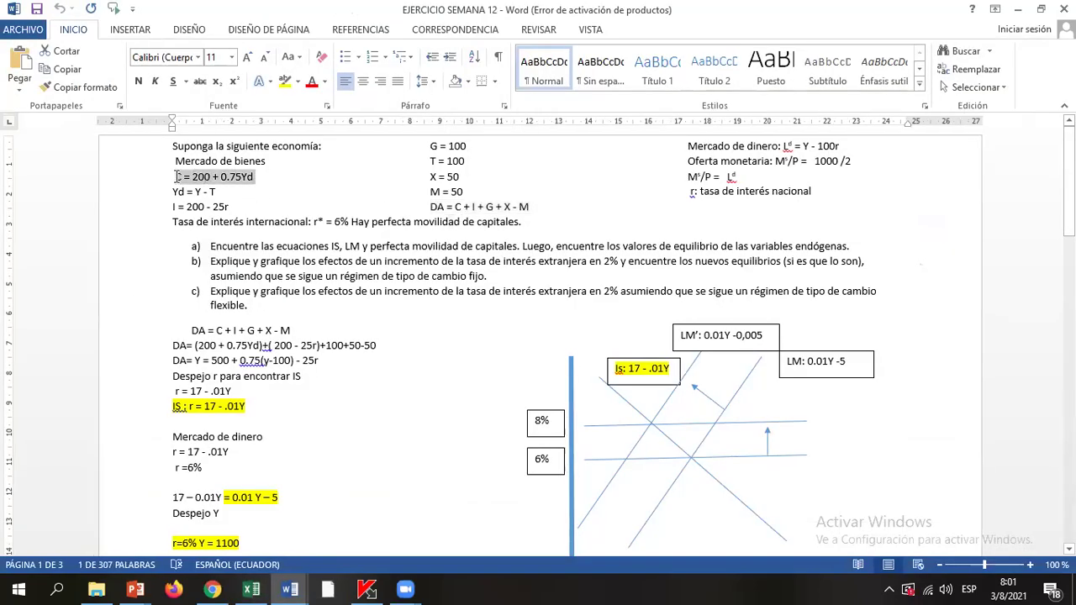
pyautogui.hotkey('alt', 'Tab')
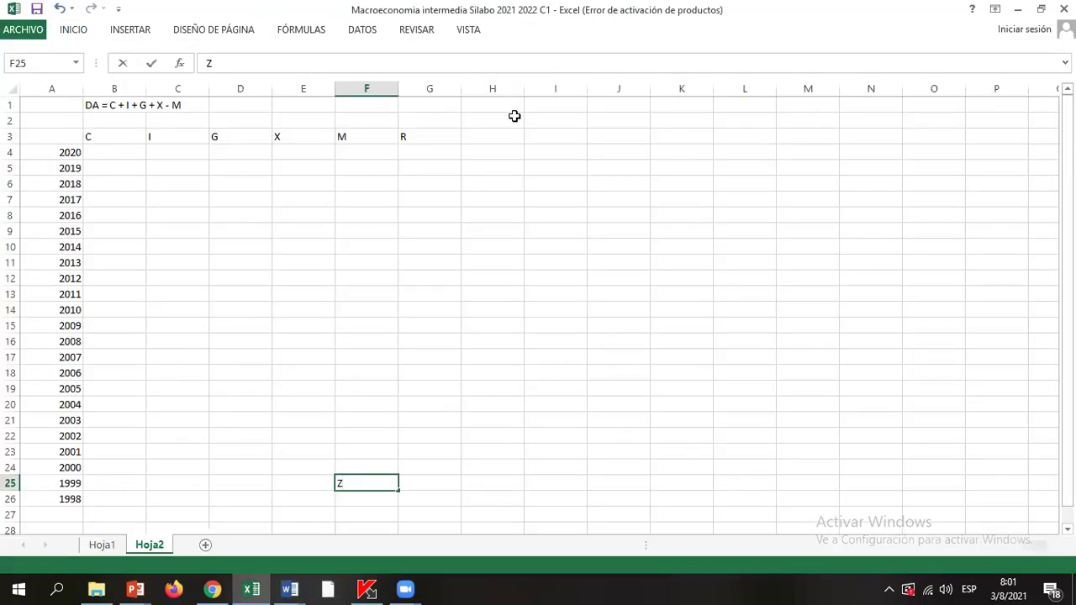
pyautogui.click(553, 115)
pyautogui.hotkey('ctrl', 'v')
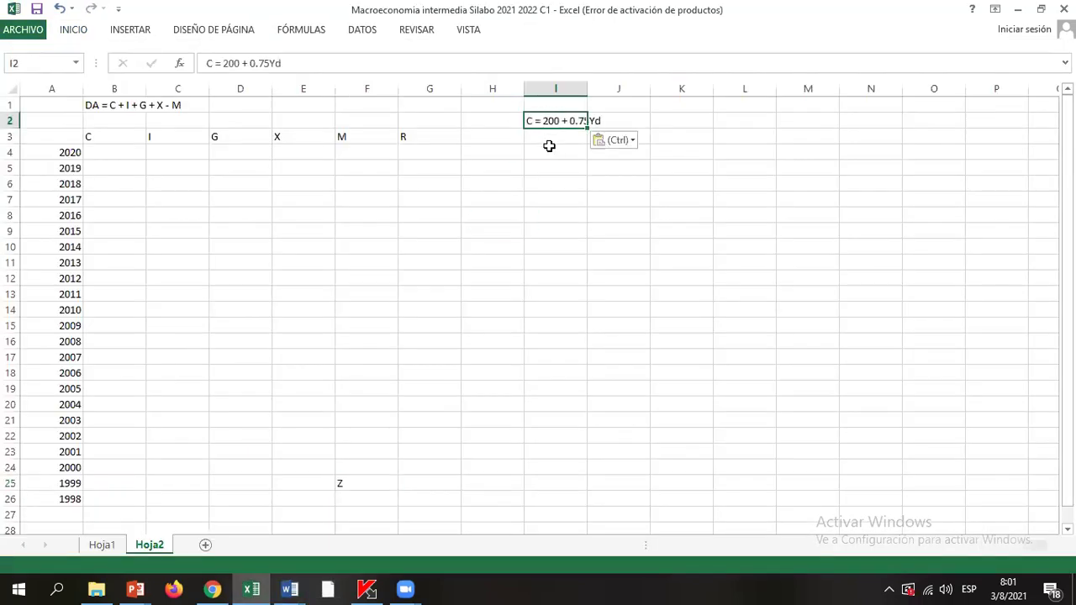
# Step: Enter the label Formula in cell K2, next to the consumption function
pyautogui.click(552, 143)
pyautogui.click(683, 124)
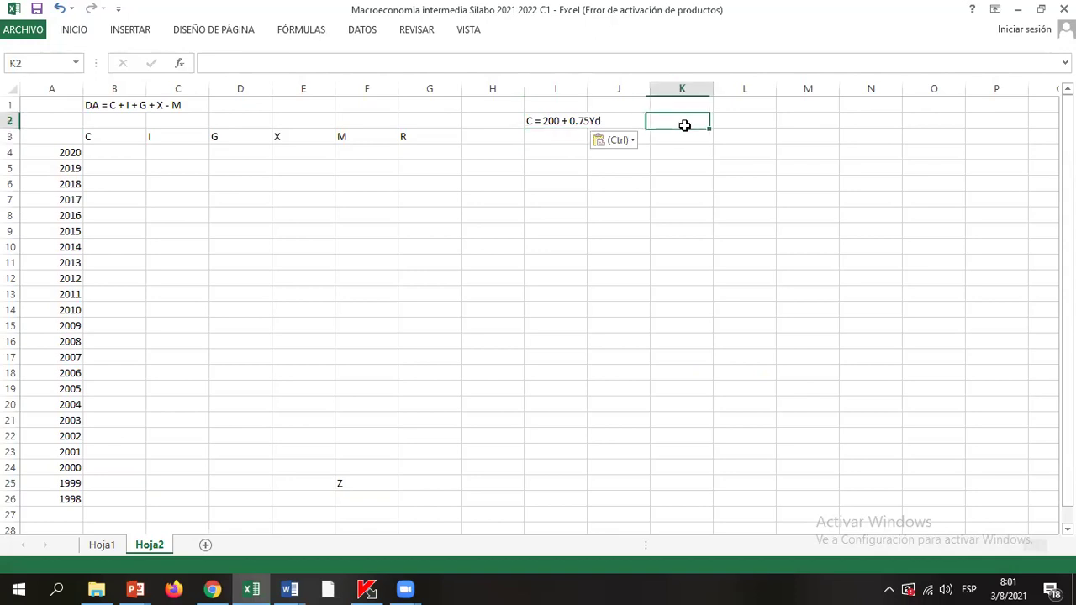
pyautogui.write('fOR')
pyautogui.press('BackSpace')
pyautogui.press('BackSpace')
pyautogui.press('BackSpace')
pyautogui.press('BackSpace')
pyautogui.press('BackSpace')
pyautogui.press('BackSpace')
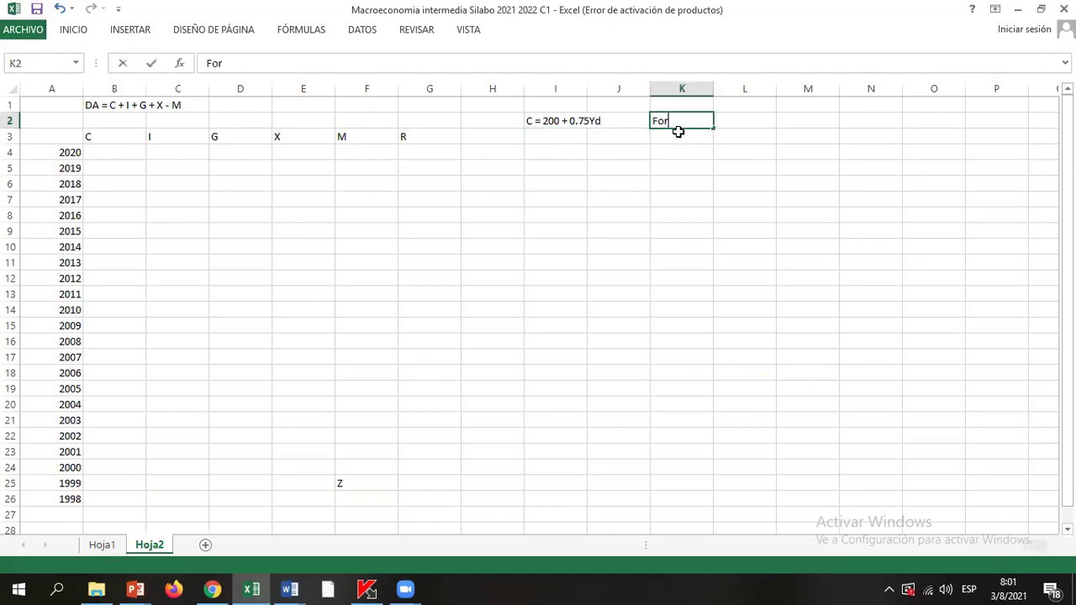
pyautogui.write('Formula')
pyautogui.press('Return')
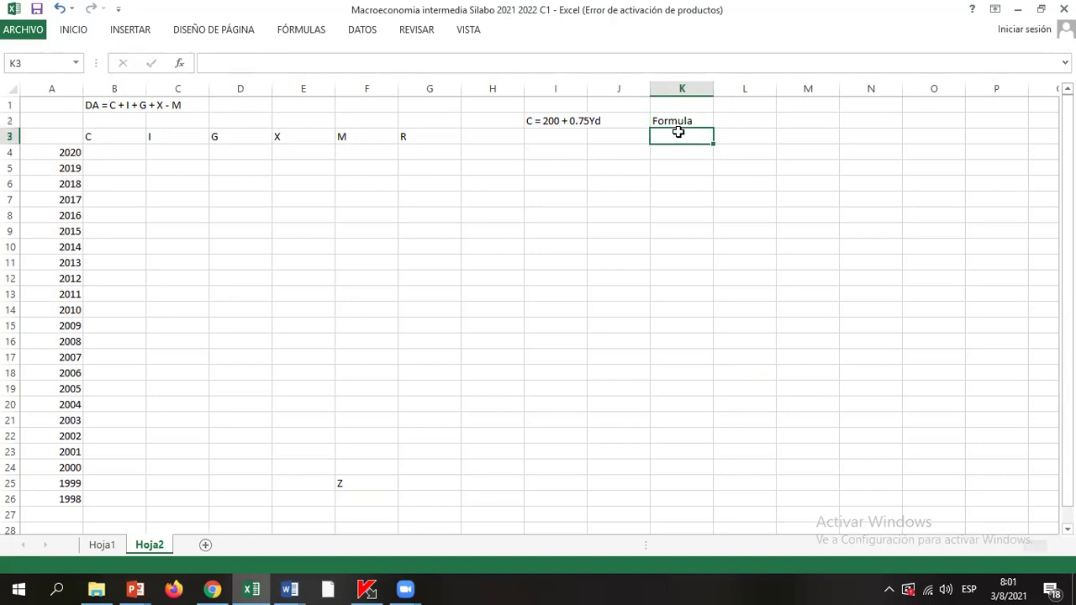
# Step: Copy the investment function I = 200 - 25r from the Word exercise into cell I3 of Hoja2 in Excel
pyautogui.press('Left')
pyautogui.press('Left')
pyautogui.press('Up')
pyautogui.hotkey('alt', 'Tab')
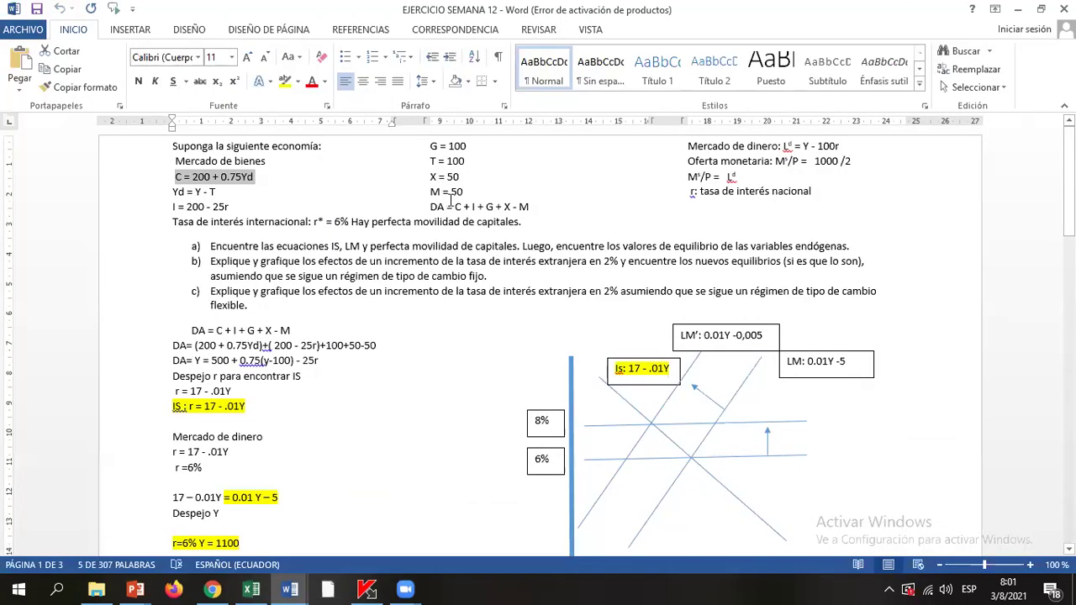
pyautogui.moveTo(239, 210); pyautogui.dragTo(173, 208)
pyautogui.hotkey('ctrl', 'c')
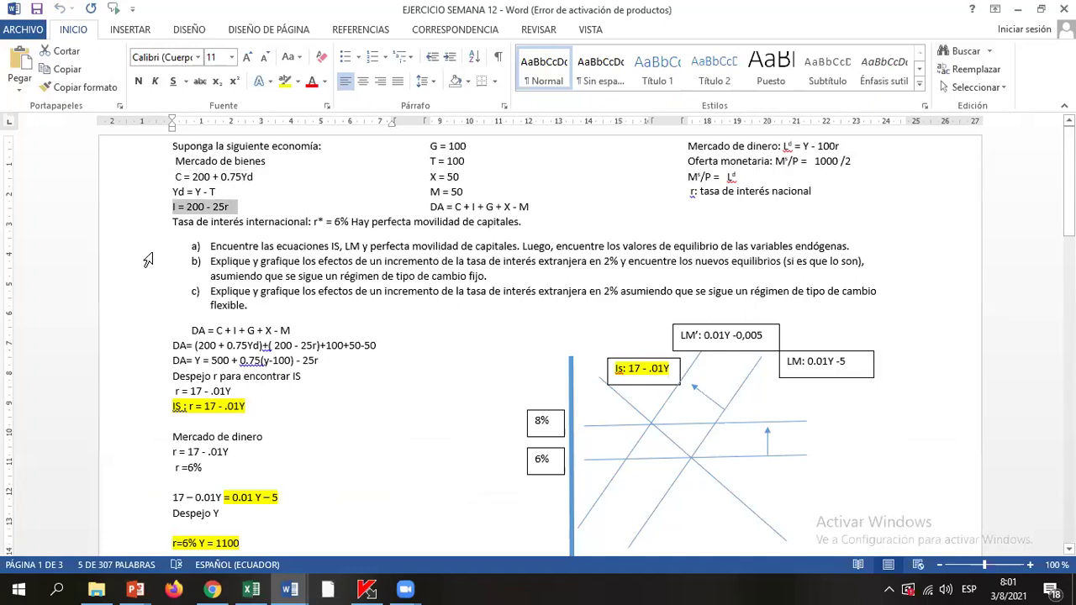
pyautogui.hotkey('alt', 'Tab')
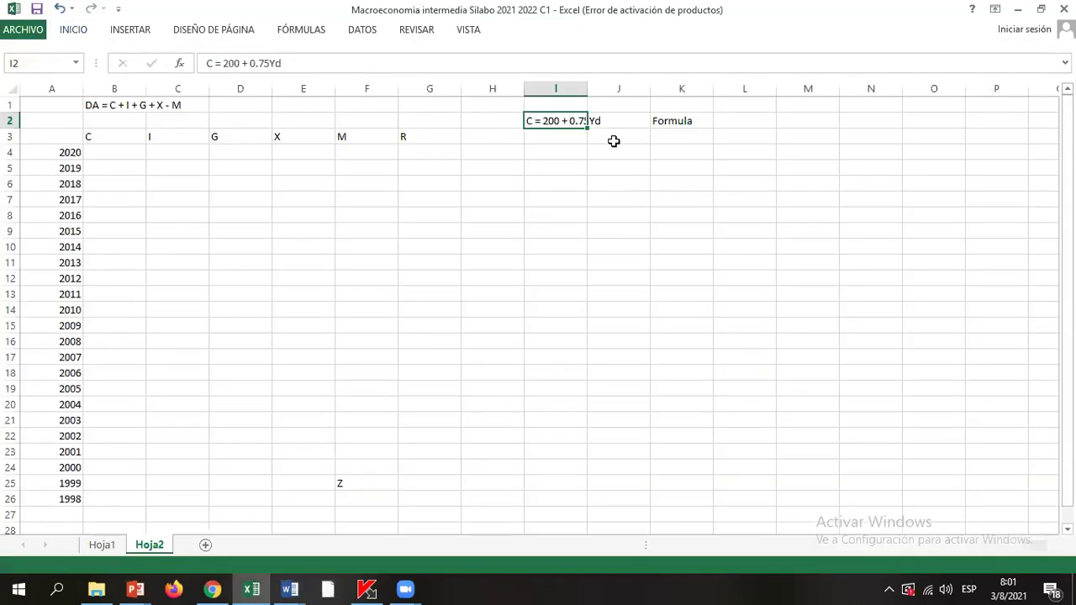
pyautogui.click(551, 139)
pyautogui.hotkey('ctrl', 'v')
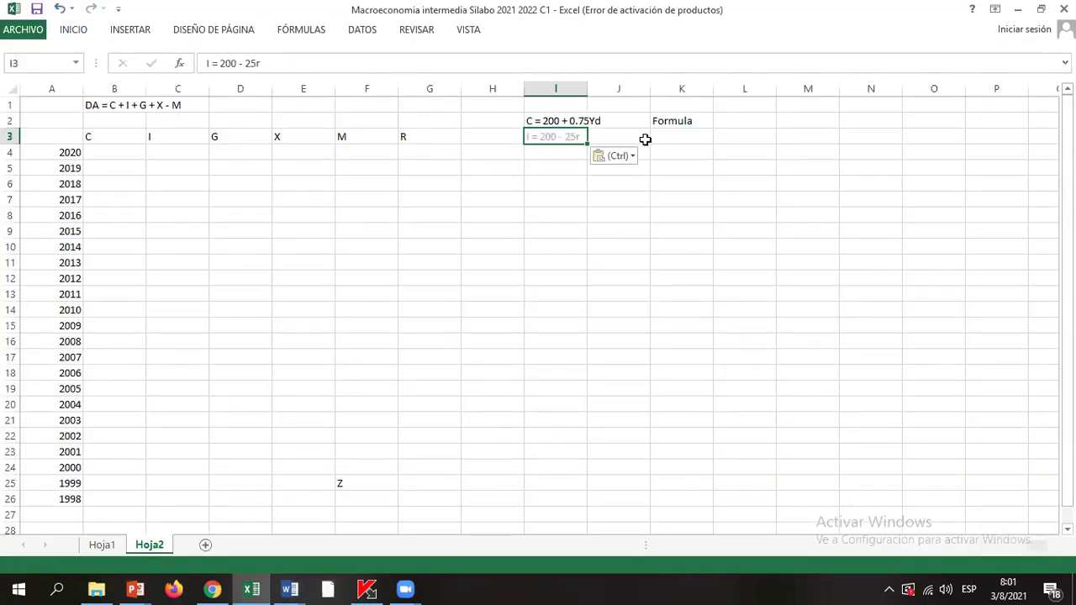
# Step: Delete the stray Z from cell F25 in the M column
pyautogui.click(677, 123)
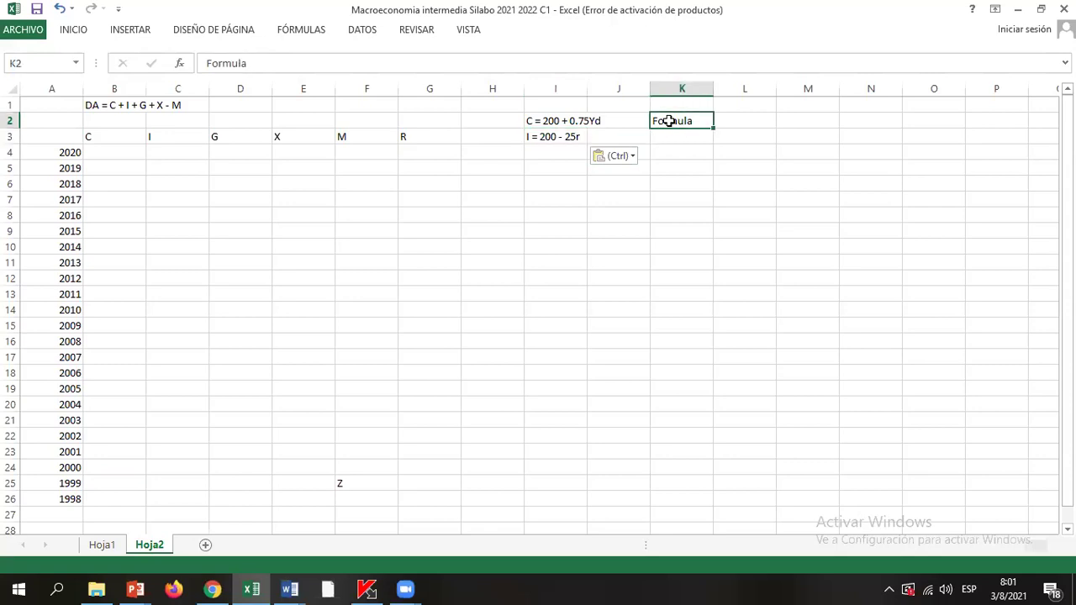
pyautogui.moveTo(545, 122); pyautogui.dragTo(548, 155)
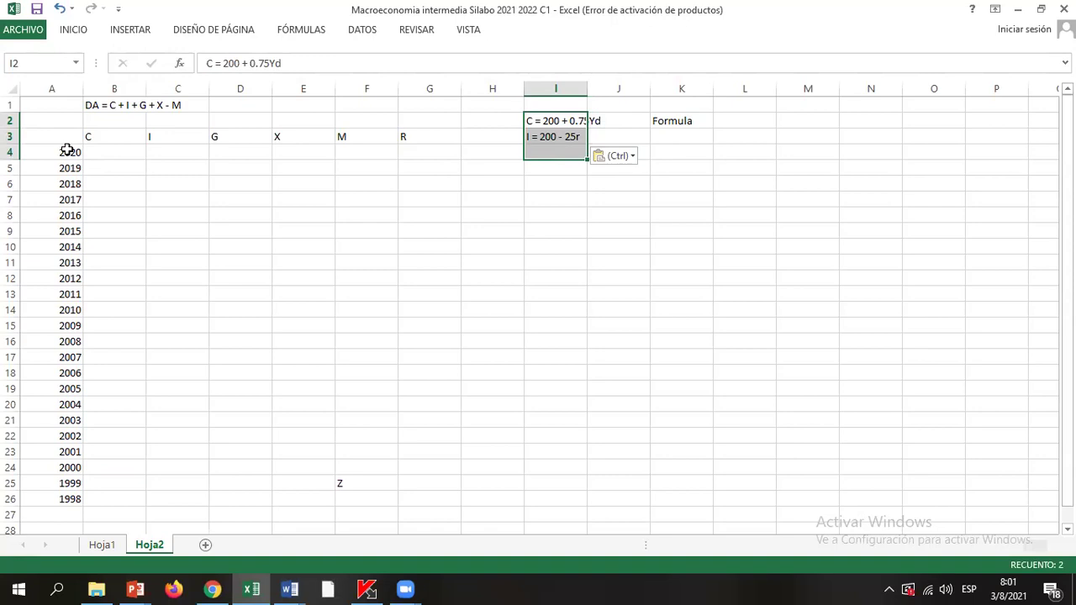
pyautogui.moveTo(62, 133); pyautogui.dragTo(414, 183)
pyautogui.moveTo(413, 237); pyautogui.dragTo(387, 496)
pyautogui.click(333, 471)
pyautogui.click(344, 478)
pyautogui.press('Delete')
pyautogui.press('Return')
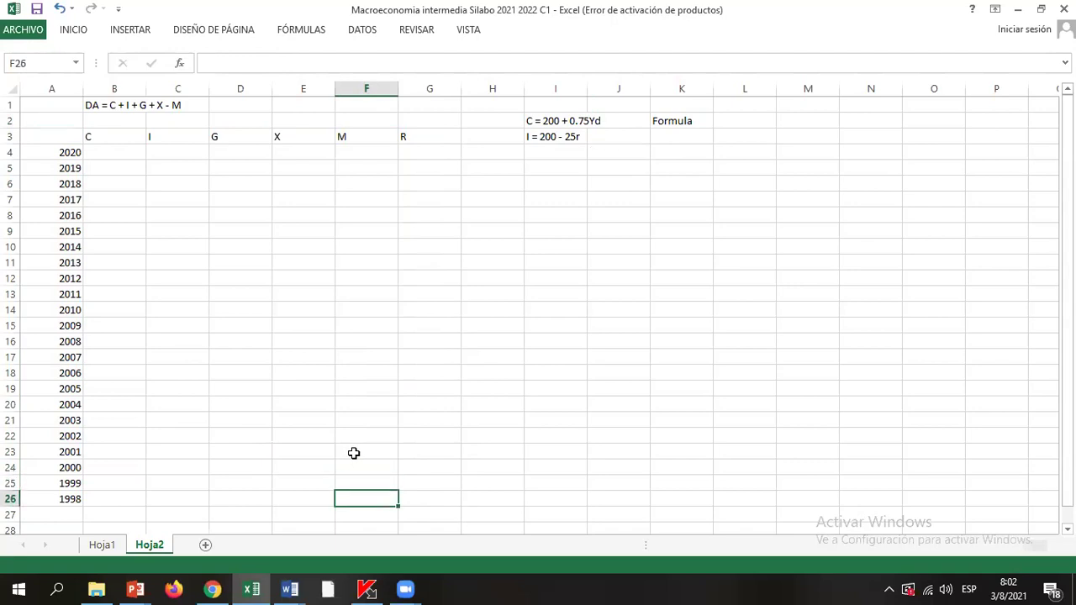
# Step: Enter the label Trimestral in cell A2, above the year series
pyautogui.press('Left')
pyautogui.press('Home')
pyautogui.moveTo(118, 154); pyautogui.dragTo(139, 502)
pyautogui.moveTo(109, 146); pyautogui.dragTo(399, 521)
pyautogui.click(52, 119)
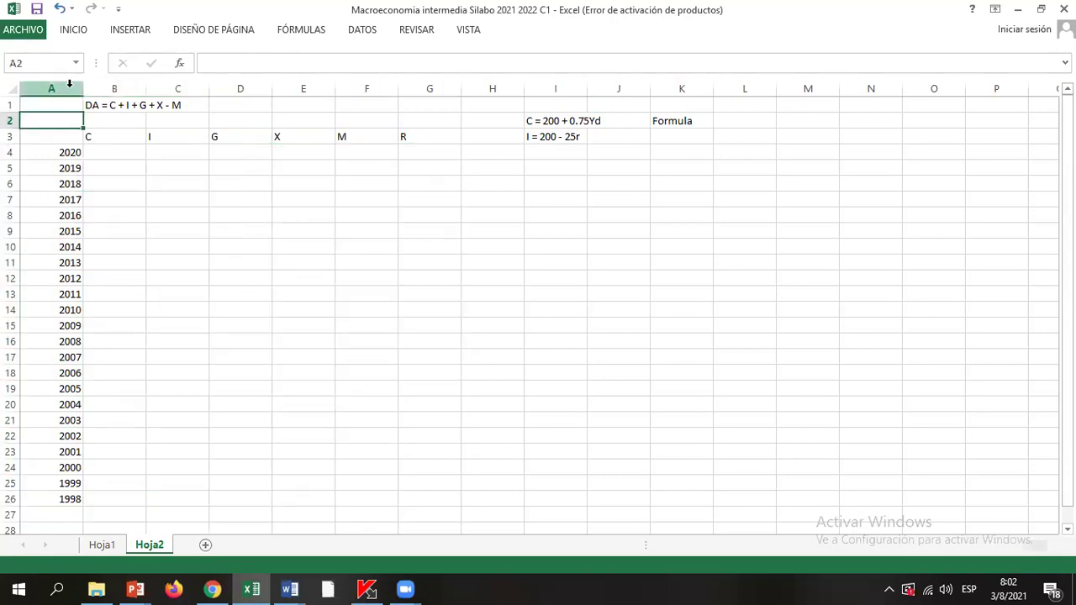
pyautogui.write('Trimes')
pyautogui.press('Return')
pyautogui.press('Return')
pyautogui.press('Return')
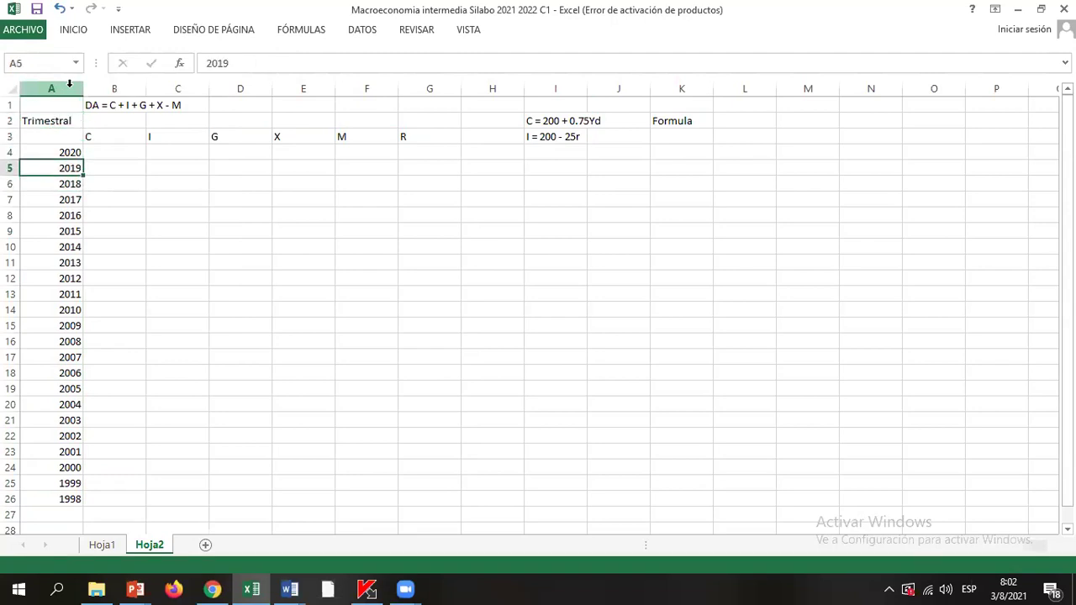
pyautogui.press('Up')
pyautogui.press('Up')
pyautogui.press('Right')
pyautogui.press('Right')
pyautogui.press('Left')
pyautogui.press('Right')
pyautogui.press('Left')
pyautogui.press('Up')
pyautogui.press('Up')
pyautogui.press('Down')
pyautogui.press('Right')
pyautogui.press('Down')
pyautogui.press('Right')
pyautogui.press('Right')
pyautogui.press('Right')
pyautogui.press('Right')
pyautogui.press('Right')
pyautogui.press('Right')
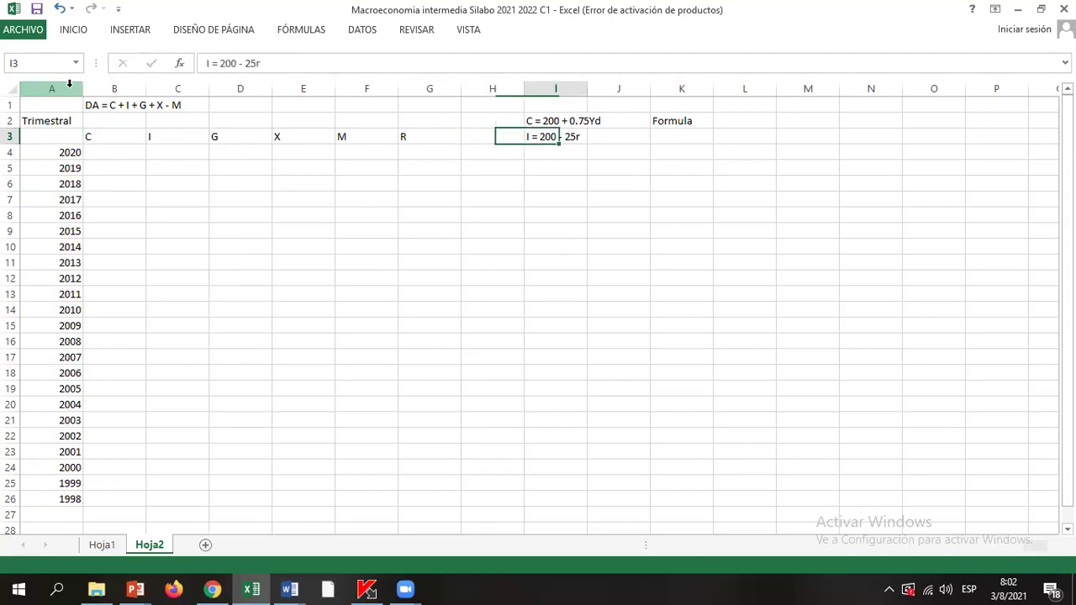
pyautogui.press('Right')
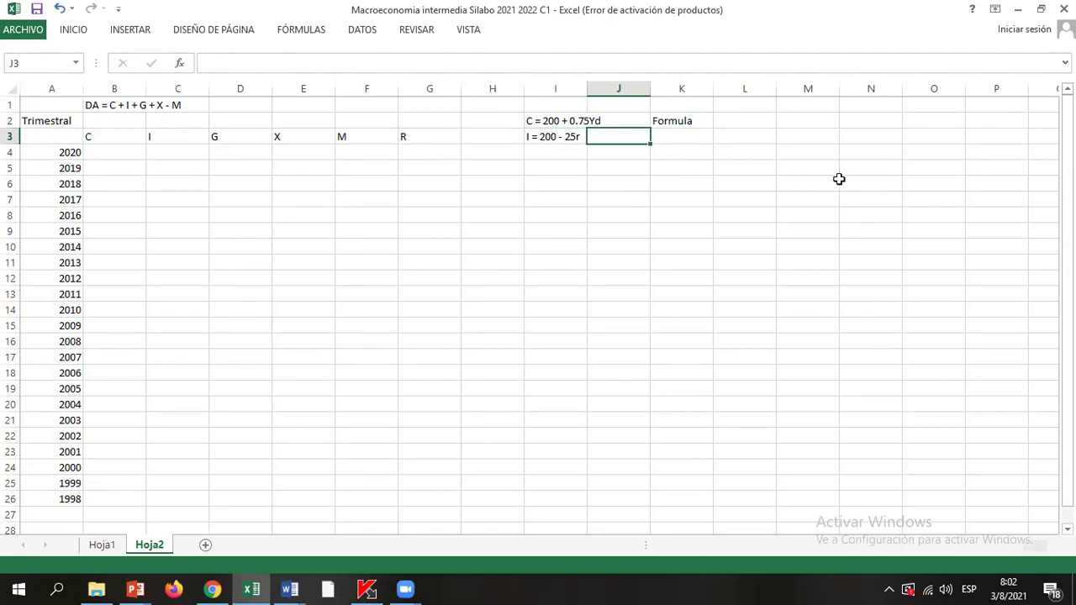
pyautogui.hotkey('alt', 'Tab')
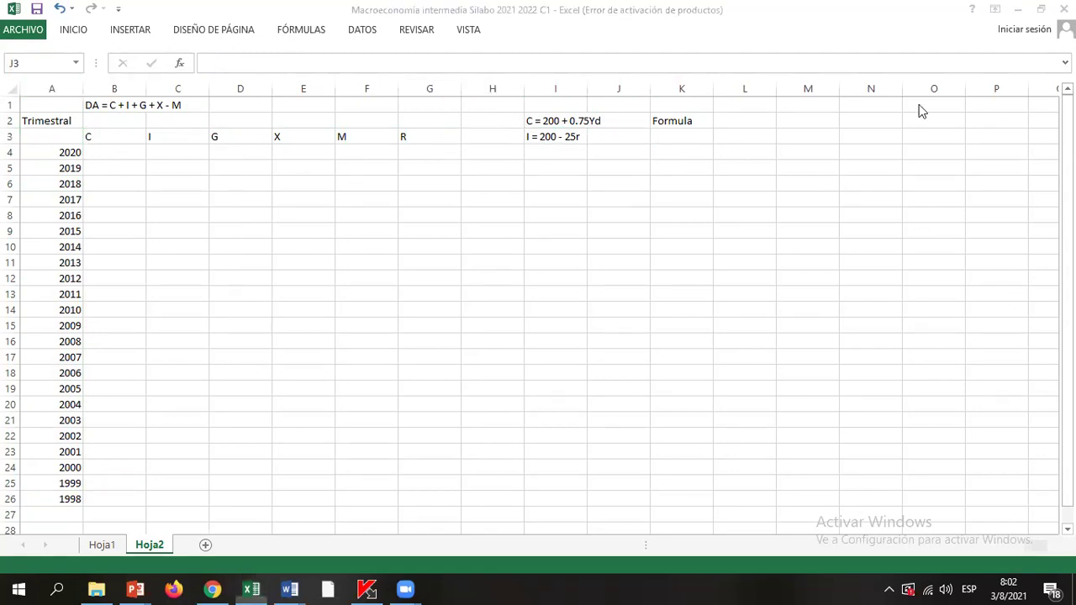
pyautogui.hotkey('alt', 'Tab')
pyautogui.click(665, 124)
pyautogui.press('Down')
pyautogui.press('Left')
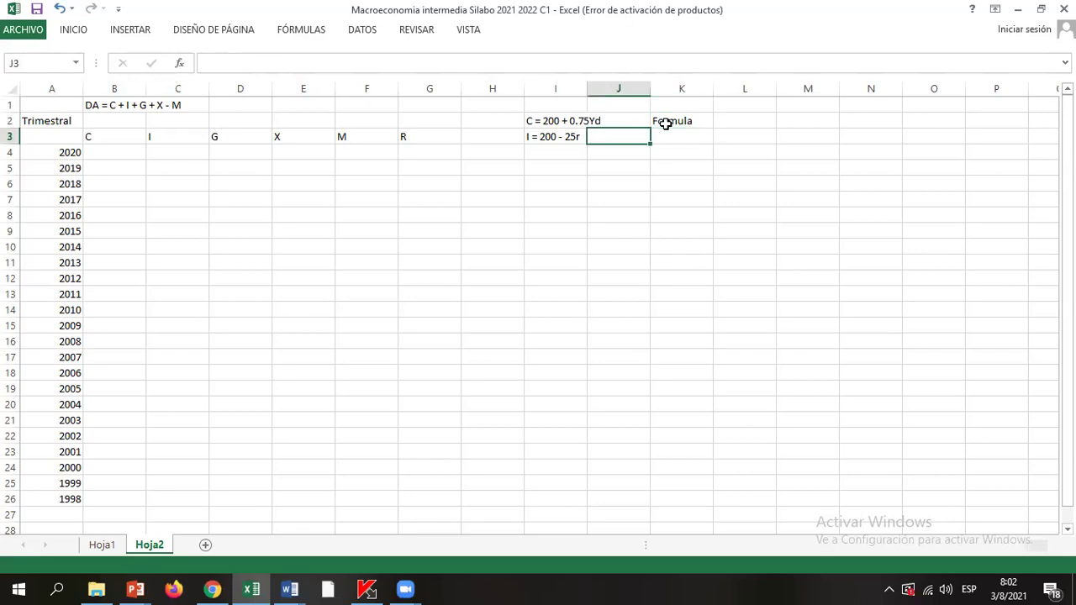
pyautogui.press('Left')
pyautogui.press('Up')
pyautogui.press('Down')
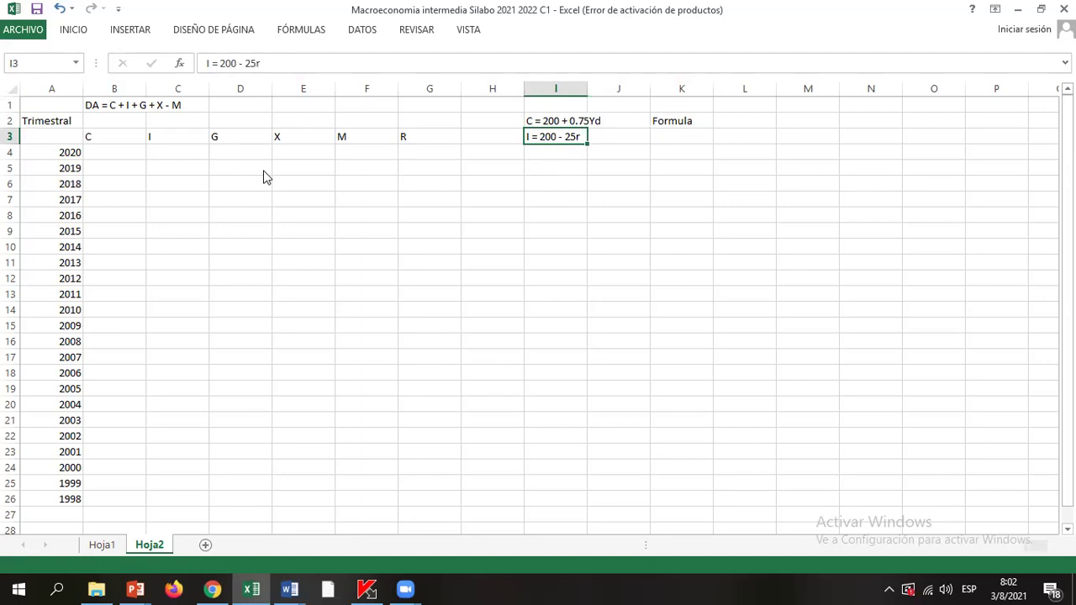
# Step: Copy the disposable income equation Yd = Y - T from the Word exercise into cell I5 of Hoja2 in Excel
pyautogui.hotkey('alt', 'Tab')
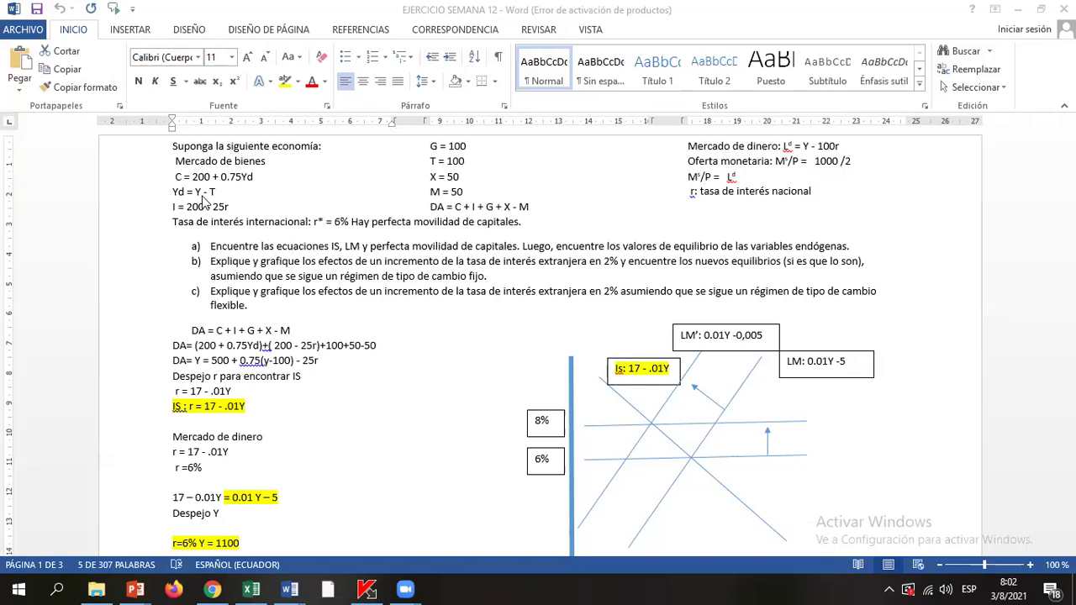
pyautogui.hotkey('alt', 'Tab')
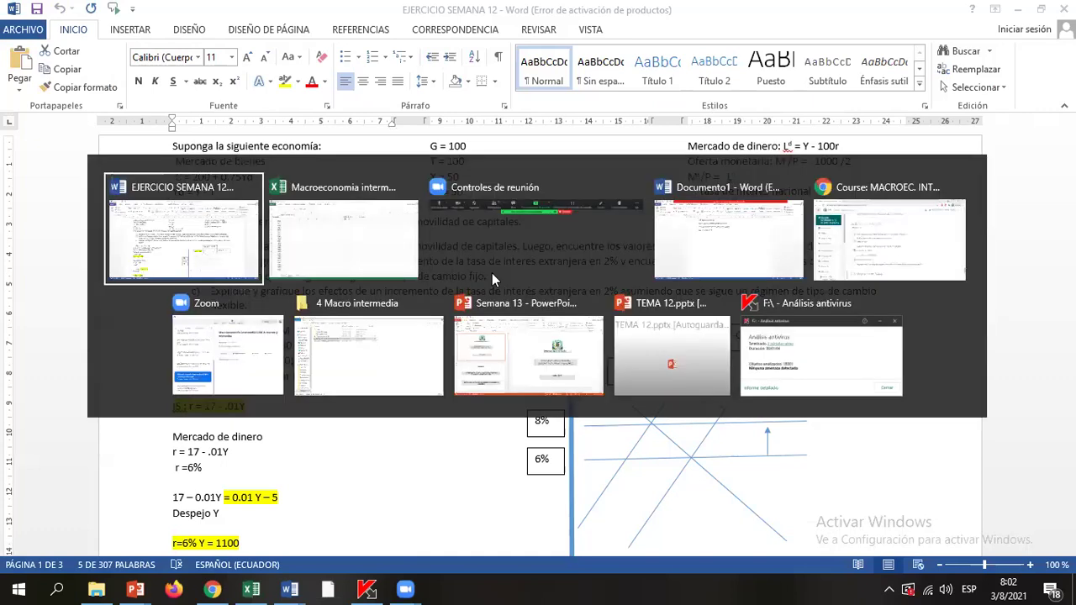
pyautogui.click(221, 192)
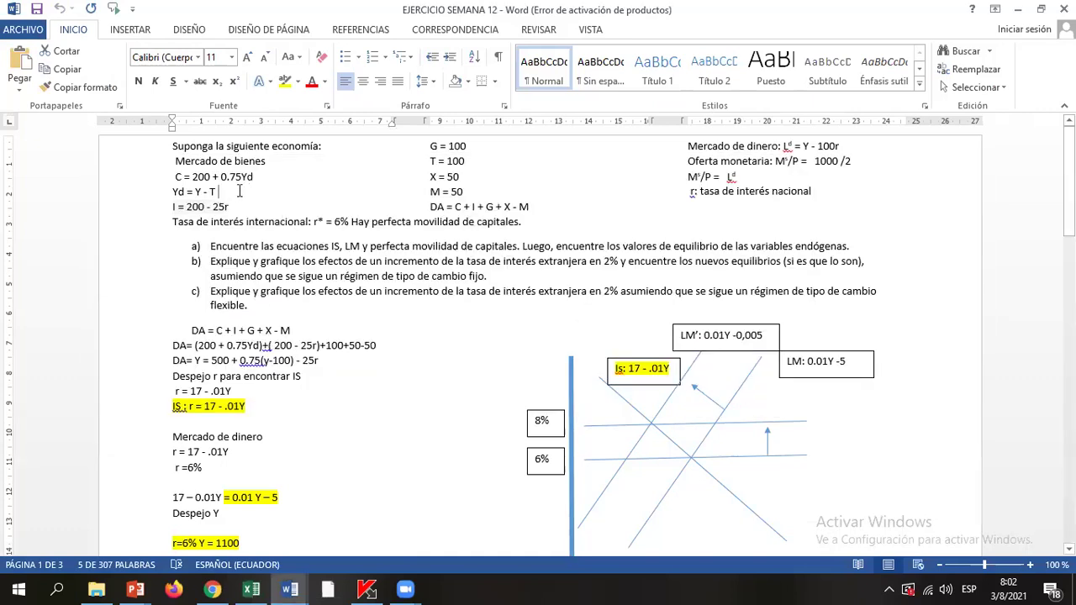
pyautogui.click(168, 192)
pyautogui.hotkey('ctrl', 'c')
pyautogui.hotkey('alt', 'Tab')
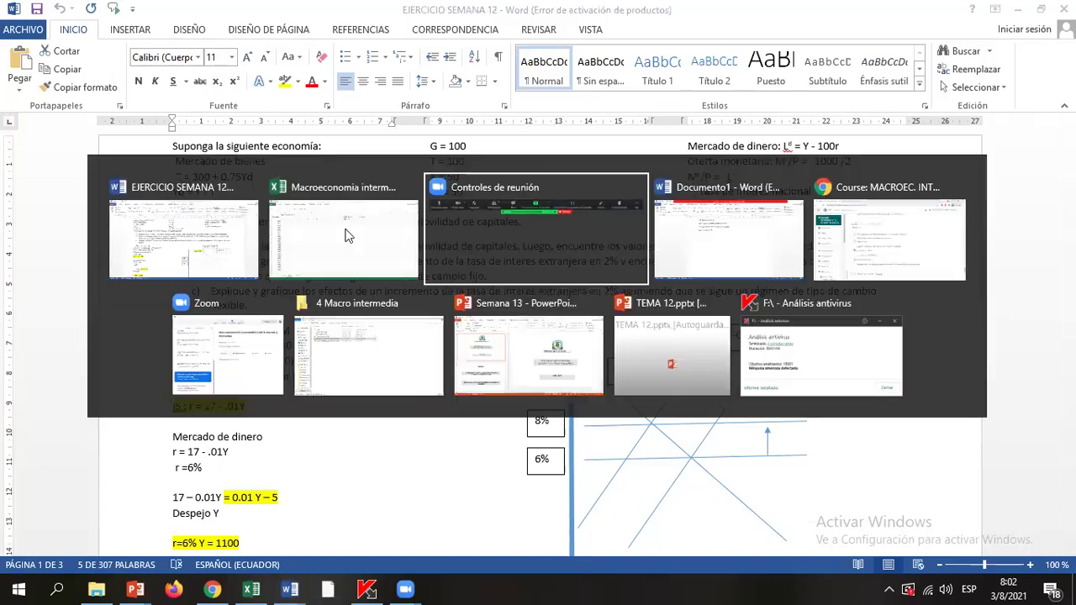
pyautogui.hotkey('alt', 'shift', 'Tab')
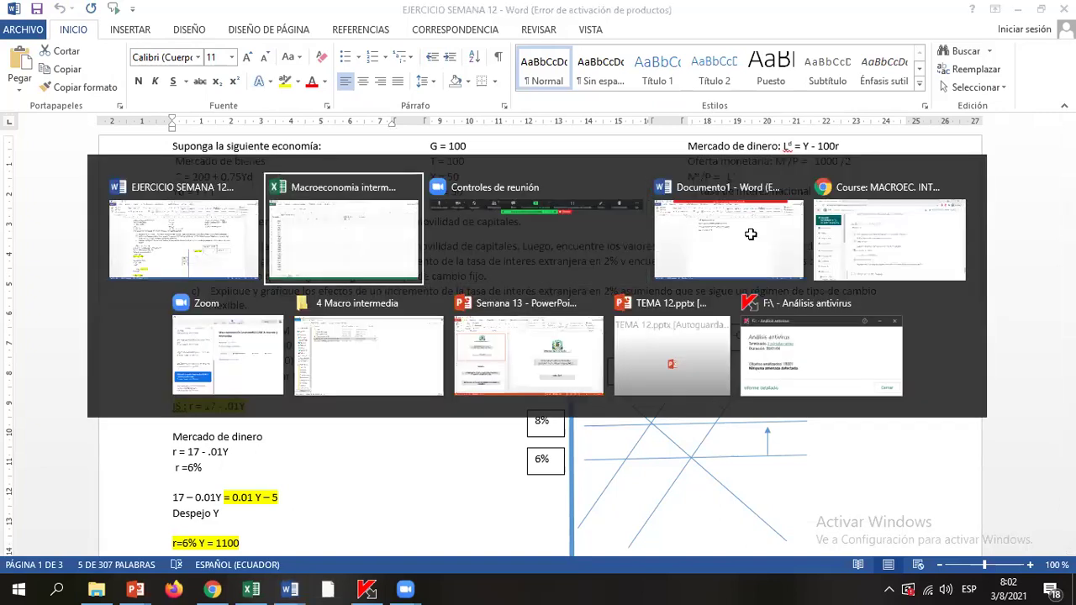
pyautogui.click(551, 152)
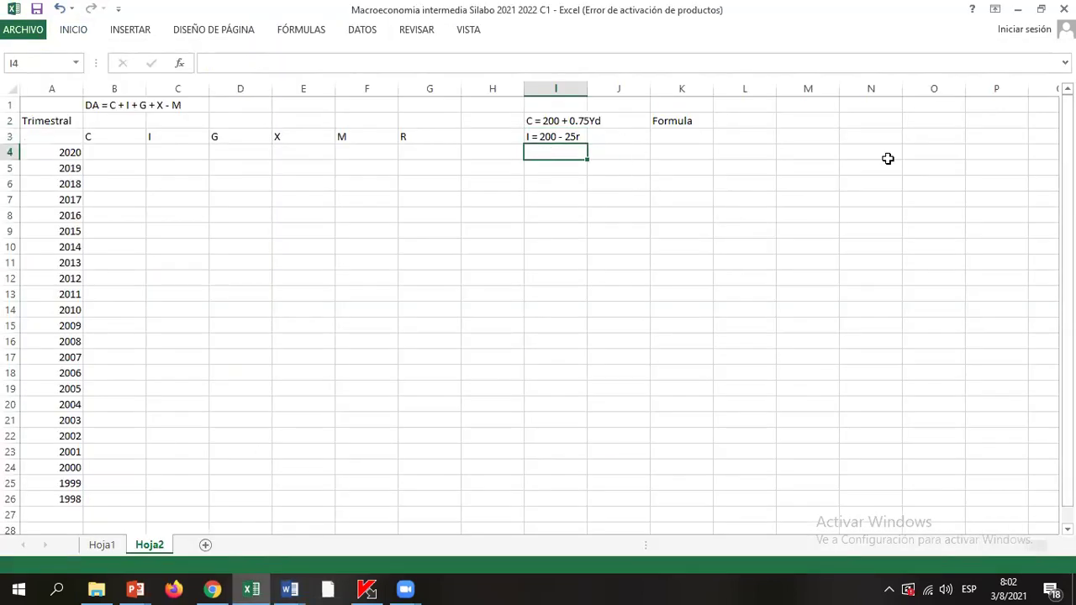
pyautogui.click(562, 166)
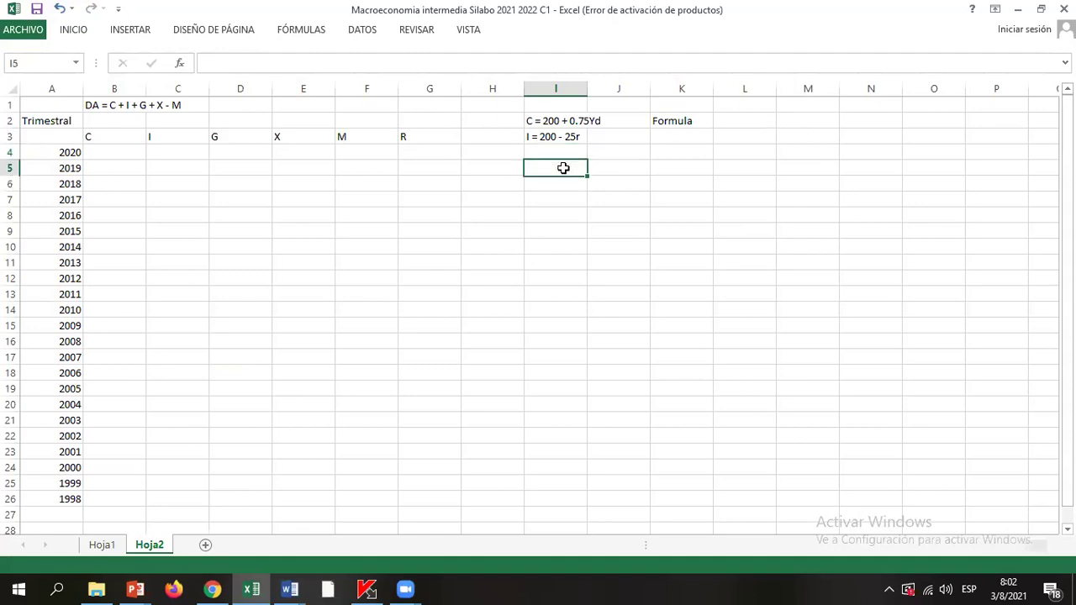
pyautogui.hotkey('ctrl', 'v')
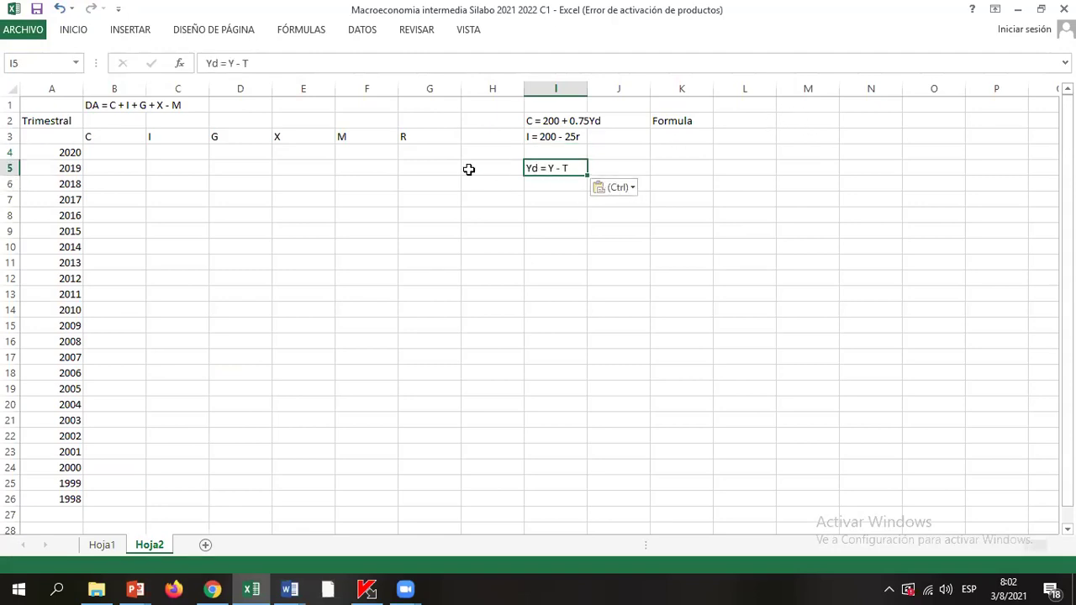
# Step: Narrow columns B through G to fit their one-letter headings and insert an empty column at H
pyautogui.click(517, 84)
pyautogui.moveTo(424, 89); pyautogui.dragTo(103, 88)
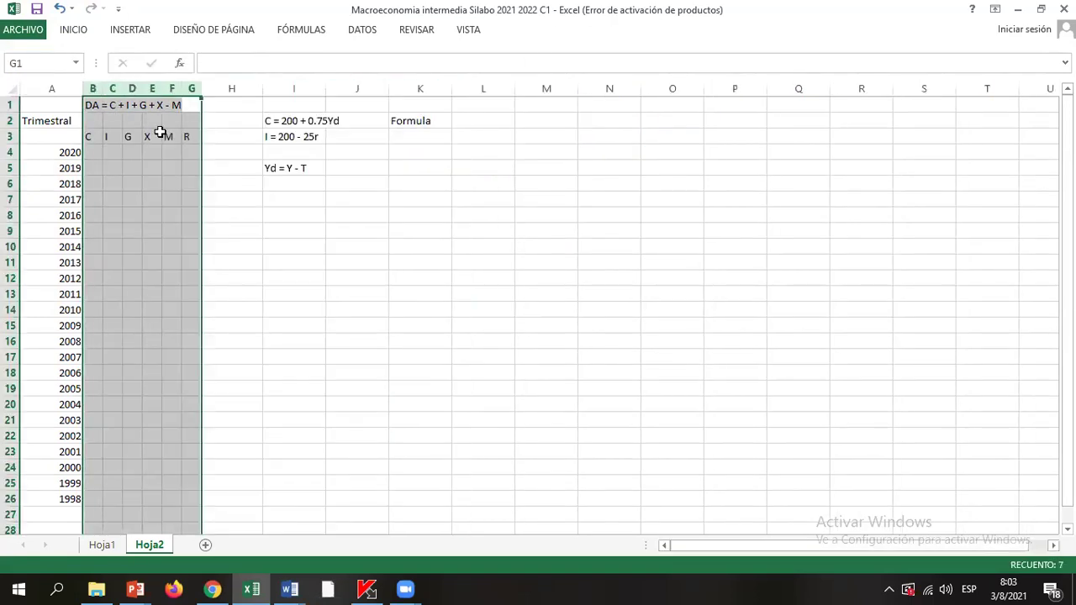
pyautogui.click(225, 89)
pyautogui.rightClick(225, 90)
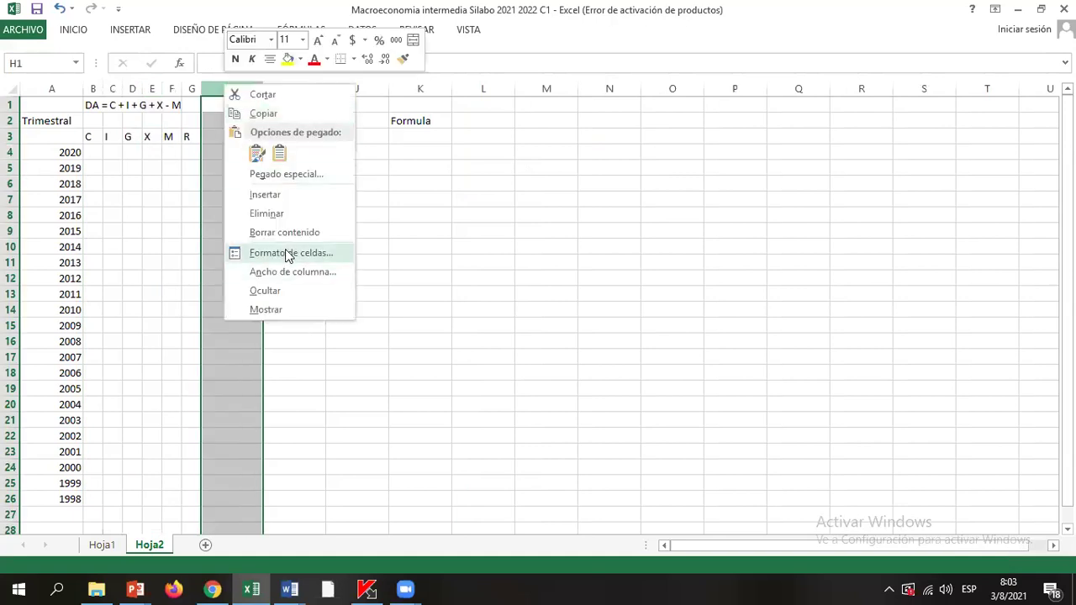
pyautogui.click(266, 194)
# Step: Enter the column heading T in cell H3, after the R column
pyautogui.click(211, 139)
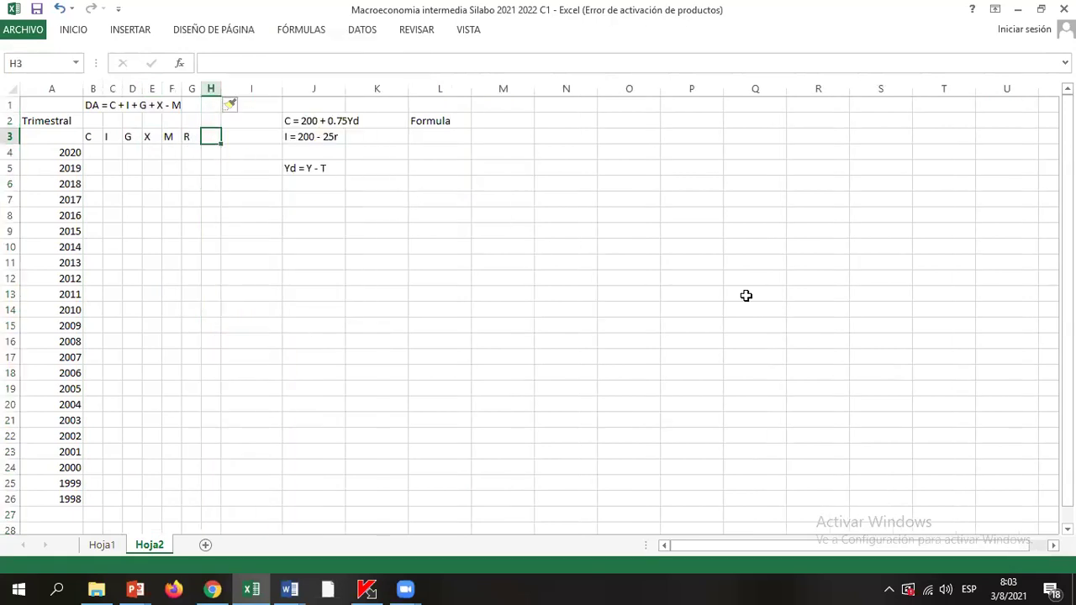
pyautogui.write('T')
pyautogui.press('Return')
pyautogui.press('Up')
pyautogui.press('Up')
pyautogui.press('Down')
pyautogui.press('Right')
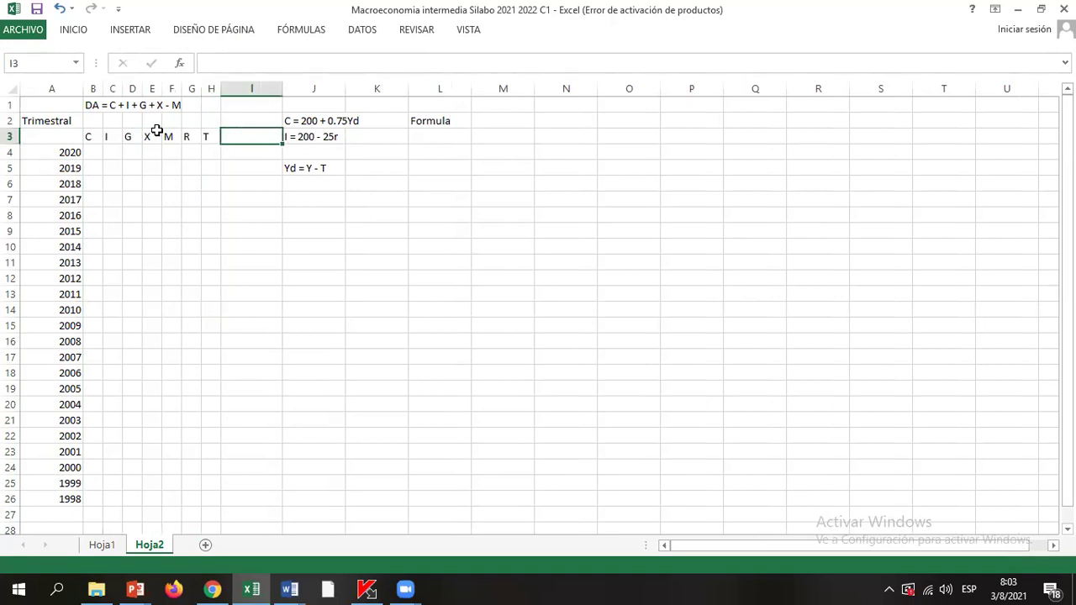
# Step: Insert a new column at I and enter the heading Y in cell I3
pyautogui.click(260, 88)
pyautogui.rightClick(261, 92)
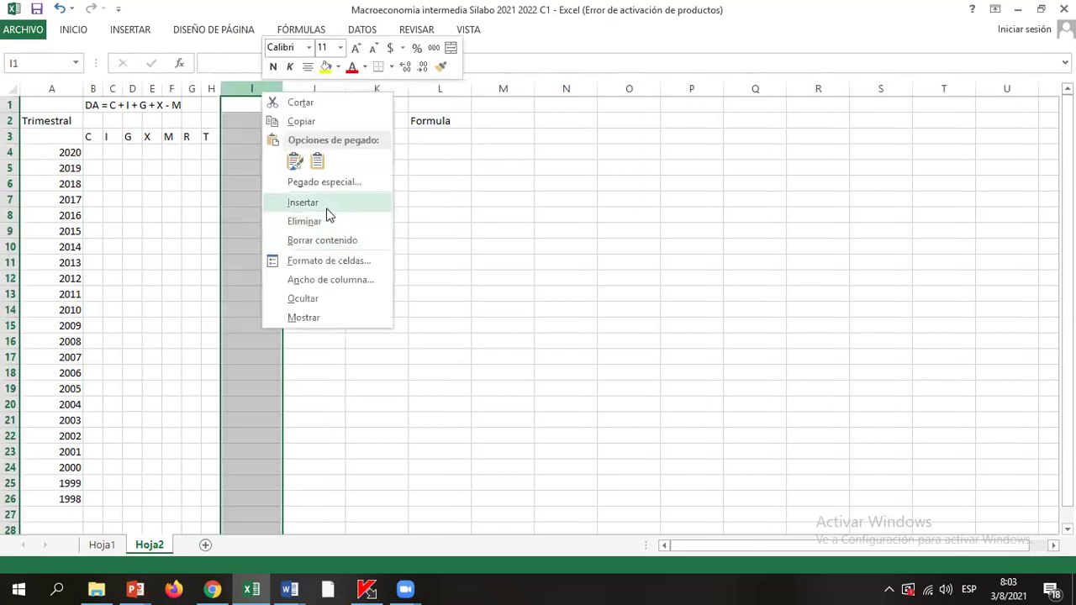
pyautogui.click(327, 209)
pyautogui.click(230, 138)
pyautogui.write('Y')
pyautogui.hotkey('shift', 'Left')
pyautogui.hotkey('shift', 'Left')
pyautogui.hotkey('shift', 'Left')
pyautogui.hotkey('shift', 'Left')
pyautogui.hotkey('shift', 'Left')
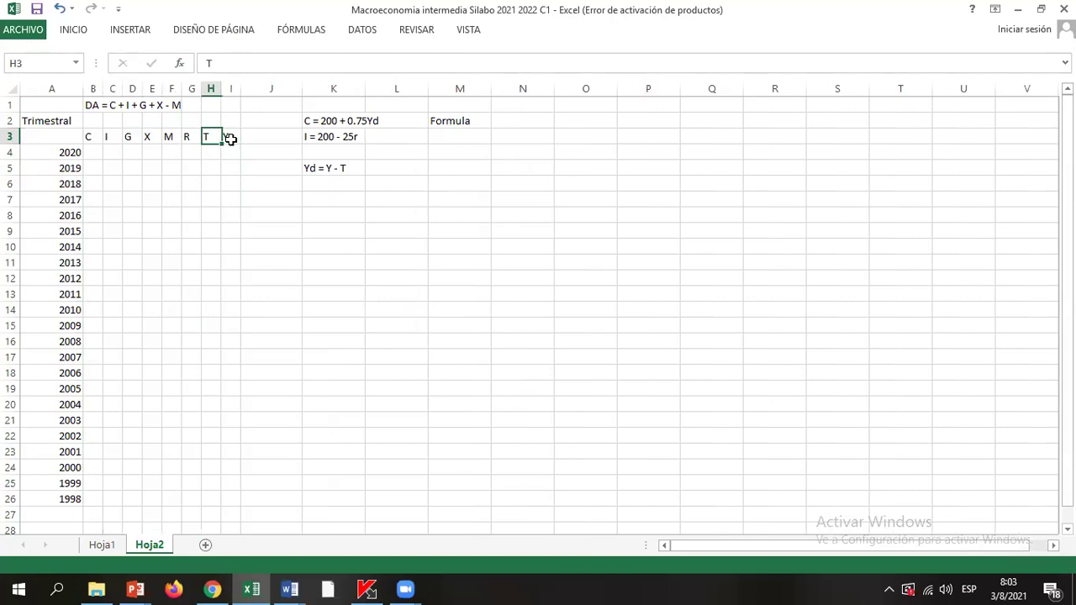
pyautogui.click(229, 139)
pyautogui.hotkey('shift', 'Right')
pyautogui.hotkey('shift', 'Left')
pyautogui.hotkey('shift', 'Left')
pyautogui.hotkey('shift', 'Left')
pyautogui.hotkey('shift', 'Left')
pyautogui.hotkey('shift', 'Left')
pyautogui.hotkey('shift', 'Left')
pyautogui.hotkey('shift', 'Left')
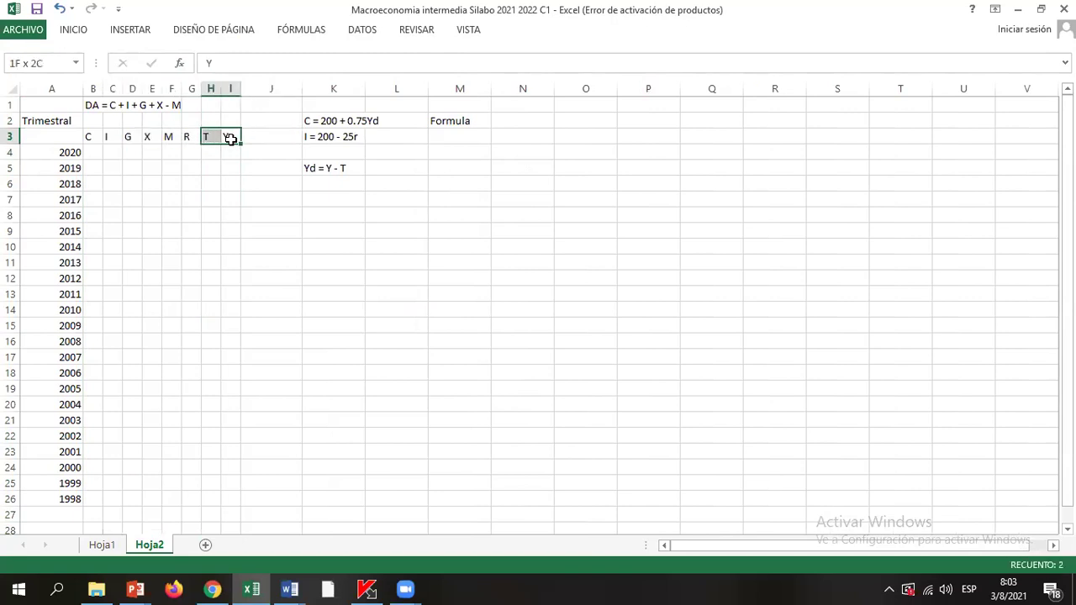
pyautogui.hotkey('shift', 'Left')
pyautogui.hotkey('shift', 'Left')
pyautogui.press('Right')
pyautogui.press('Left')
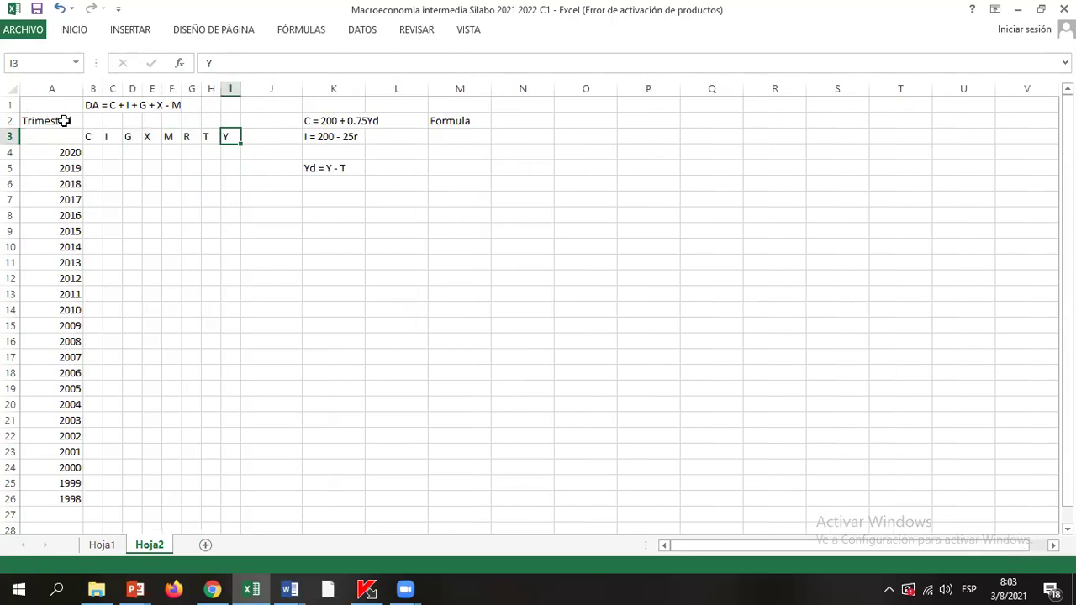
# Step: Insert an empty column at J, directly after the Y column
pyautogui.click(289, 89)
pyautogui.rightClick(288, 89)
pyautogui.click(327, 204)
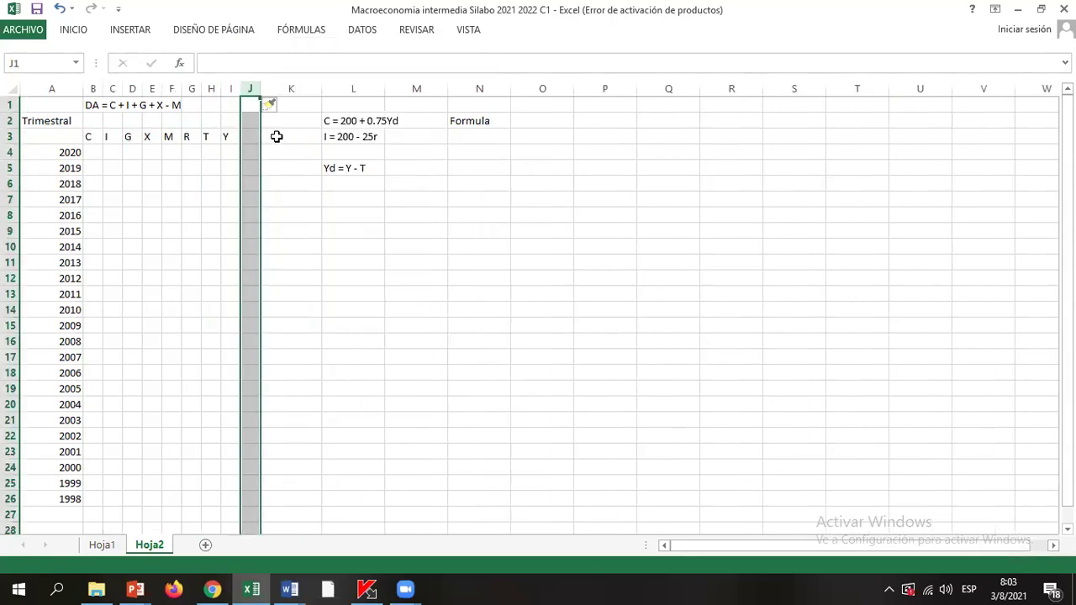
pyautogui.click(277, 135)
pyautogui.hotkey('alt', 'Tab')
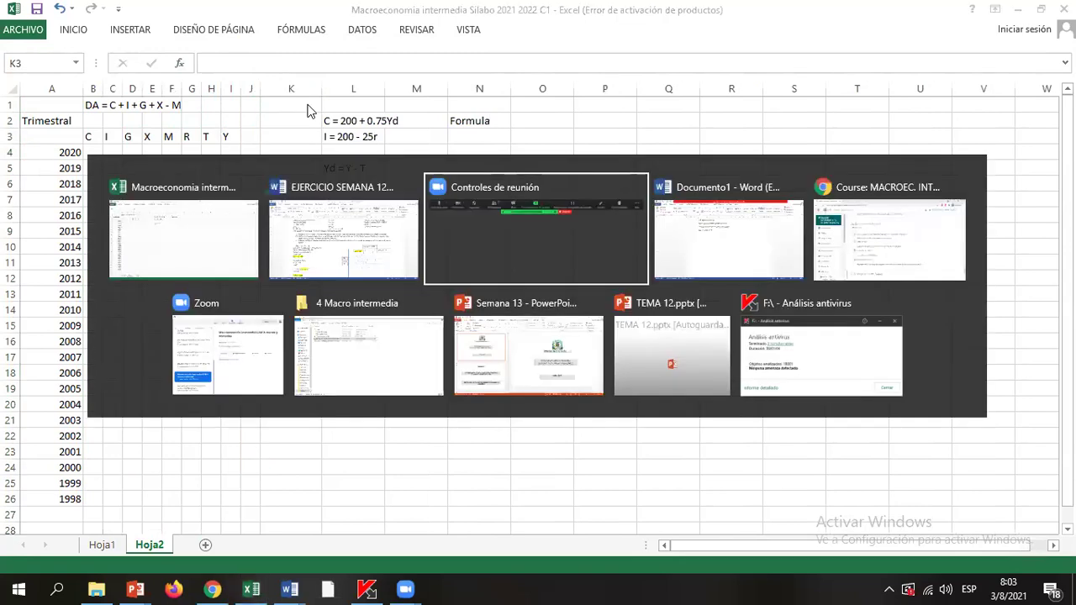
# Step: Compare the Y term of the money market equation in the Word document EJERCICIO SEMANA 12 with the Excel sheet's Y column and Yd equation
pyautogui.hotkey('alt', 'shift', 'Tab')
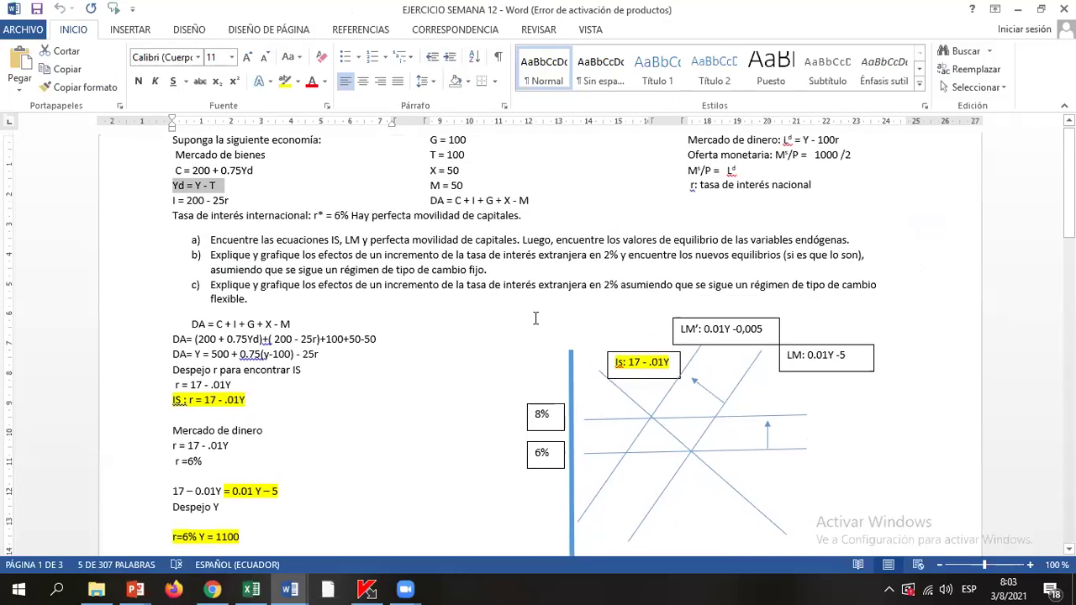
pyautogui.click(730, 146)
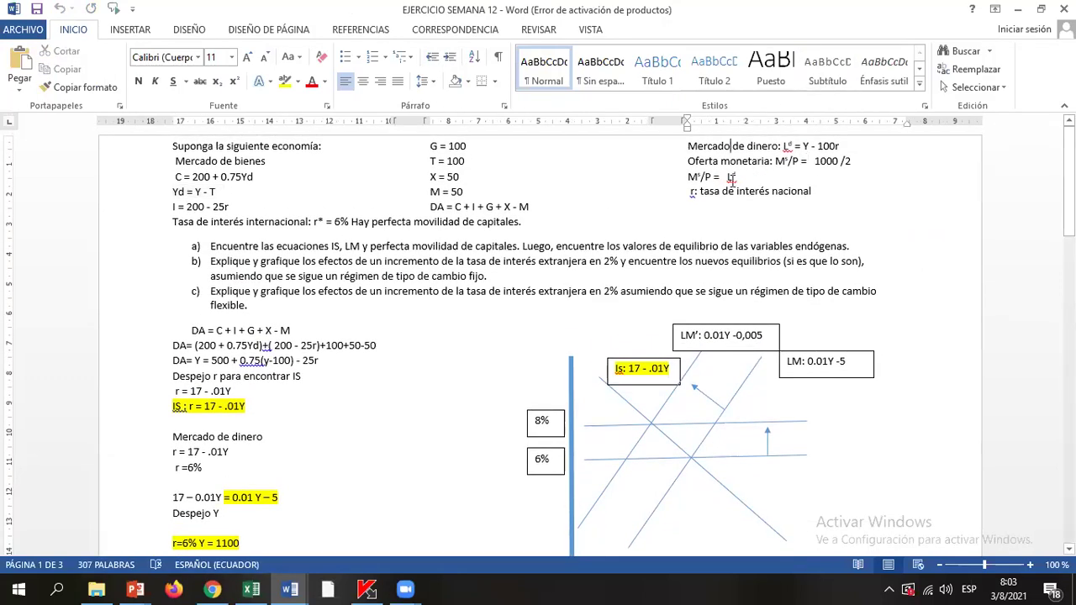
pyautogui.moveTo(799, 162); pyautogui.dragTo(689, 160)
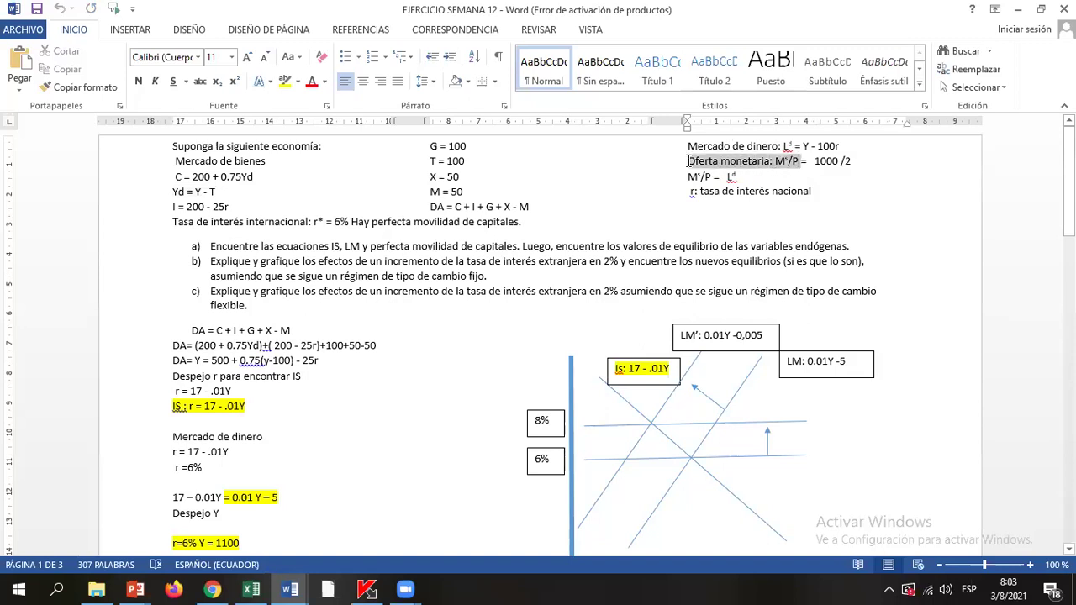
pyautogui.click(799, 168)
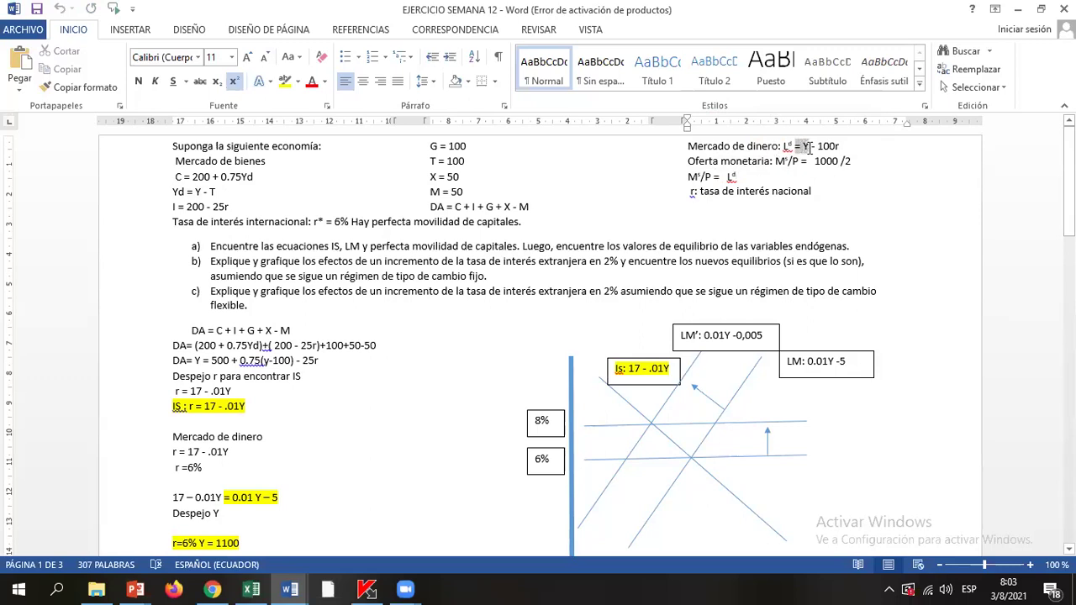
pyautogui.click(810, 148)
pyautogui.write('Y')
pyautogui.doubleClick(805, 147)
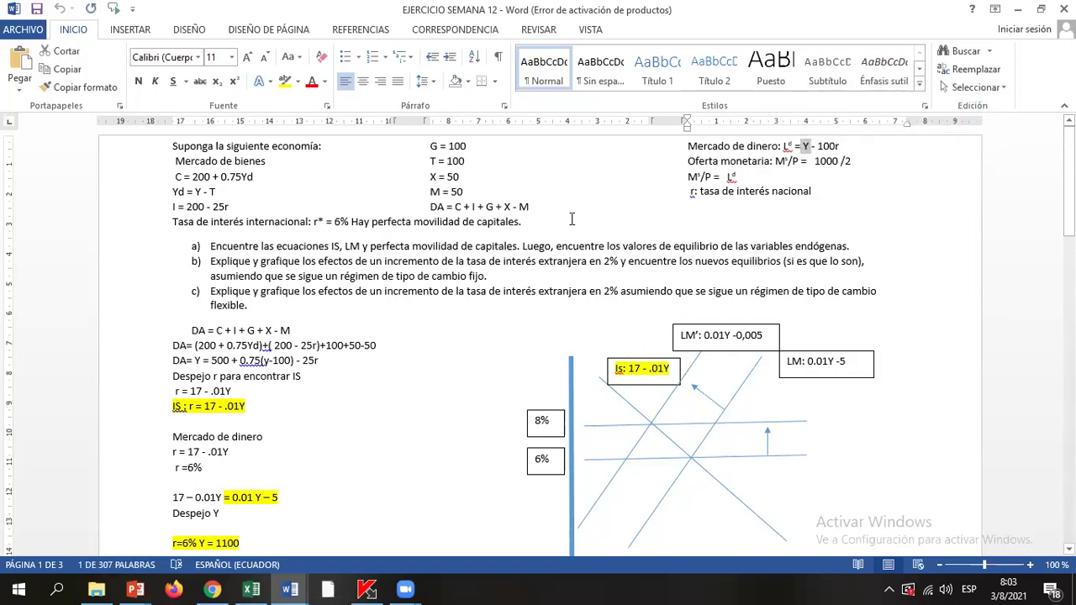
pyautogui.hotkey('alt', 'Tab')
pyautogui.click(340, 183)
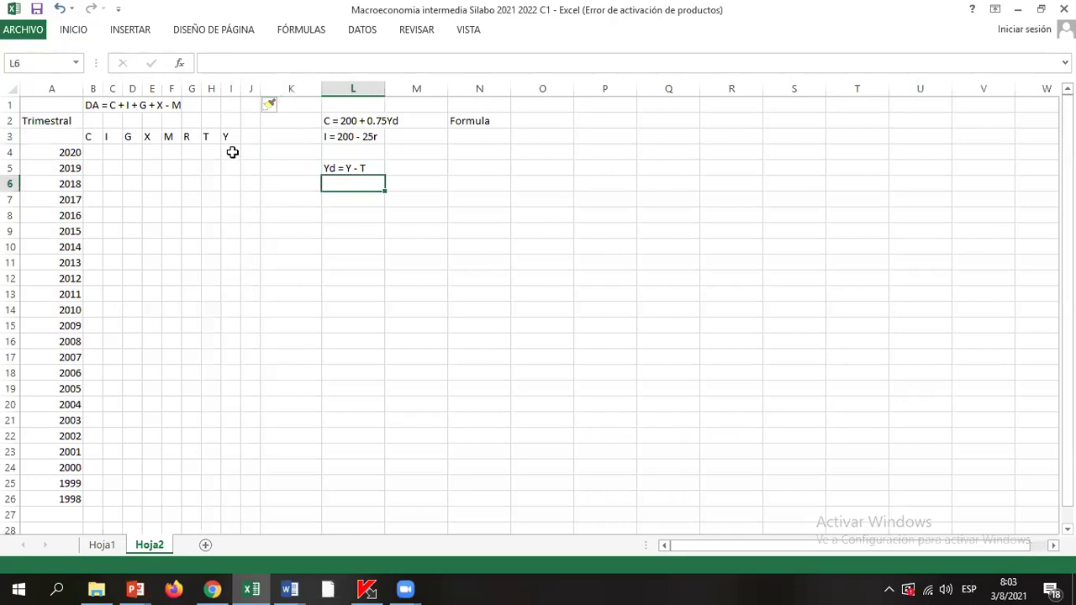
pyautogui.moveTo(227, 136); pyautogui.dragTo(235, 372)
pyautogui.click(347, 168)
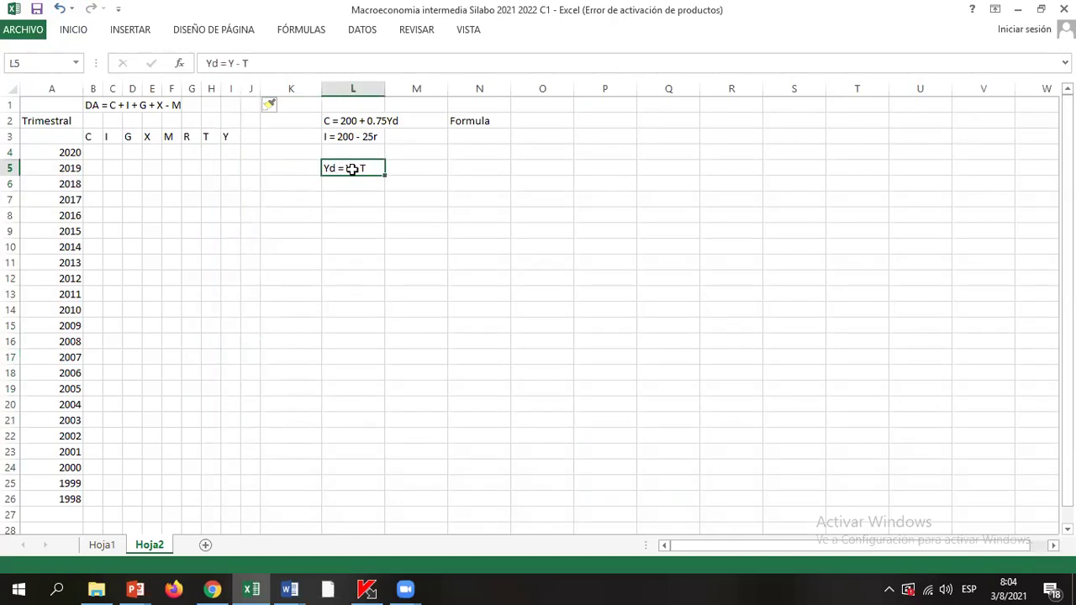
# Step: Examine the money demand, money supply, equilibrium condition and national interest rate lines in the Word exercise
pyautogui.hotkey('alt', 'Tab')
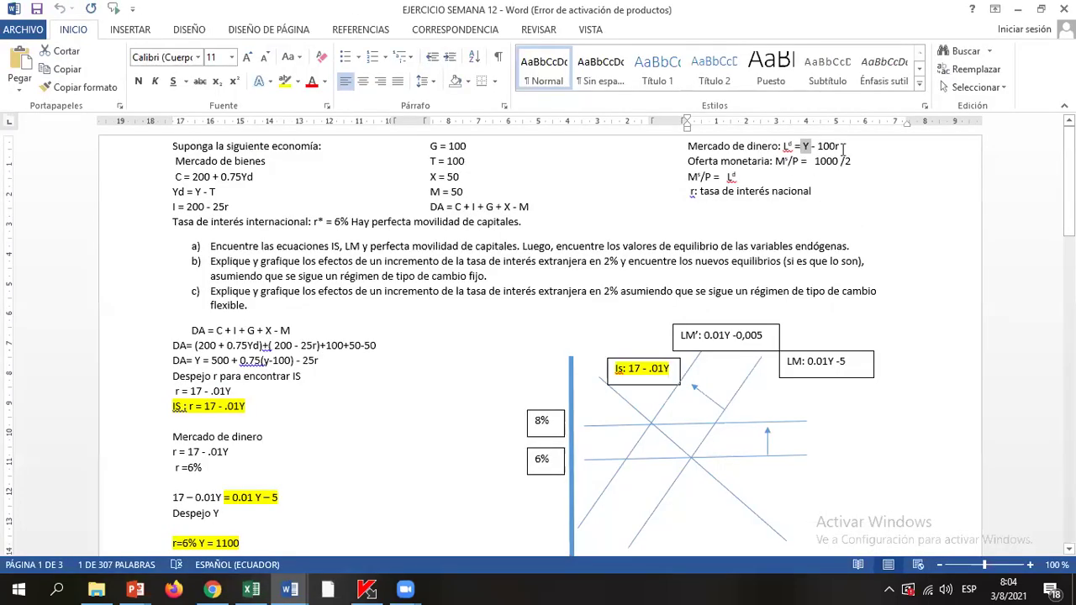
pyautogui.moveTo(843, 146); pyautogui.dragTo(801, 149)
pyautogui.moveTo(844, 147); pyautogui.dragTo(747, 147)
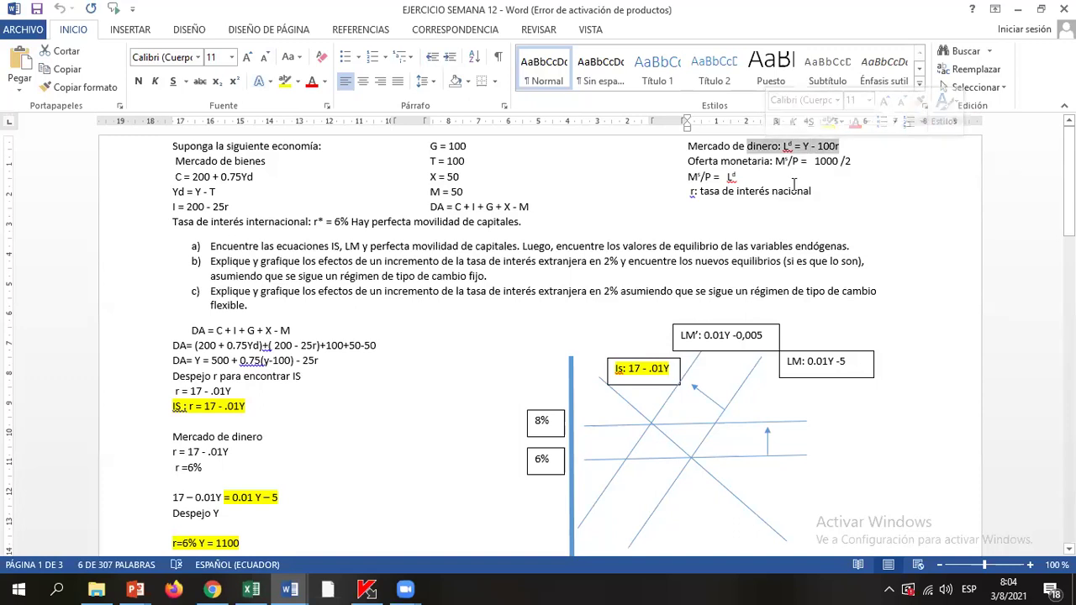
pyautogui.click(843, 161)
pyautogui.moveTo(797, 164); pyautogui.dragTo(778, 164)
pyautogui.click(786, 163)
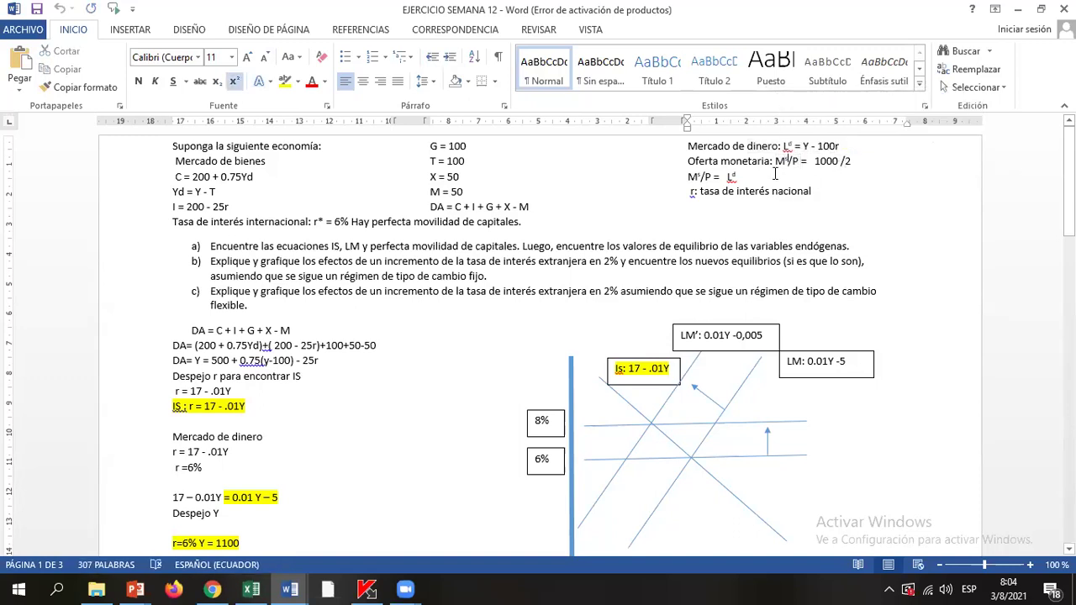
pyautogui.click(684, 176)
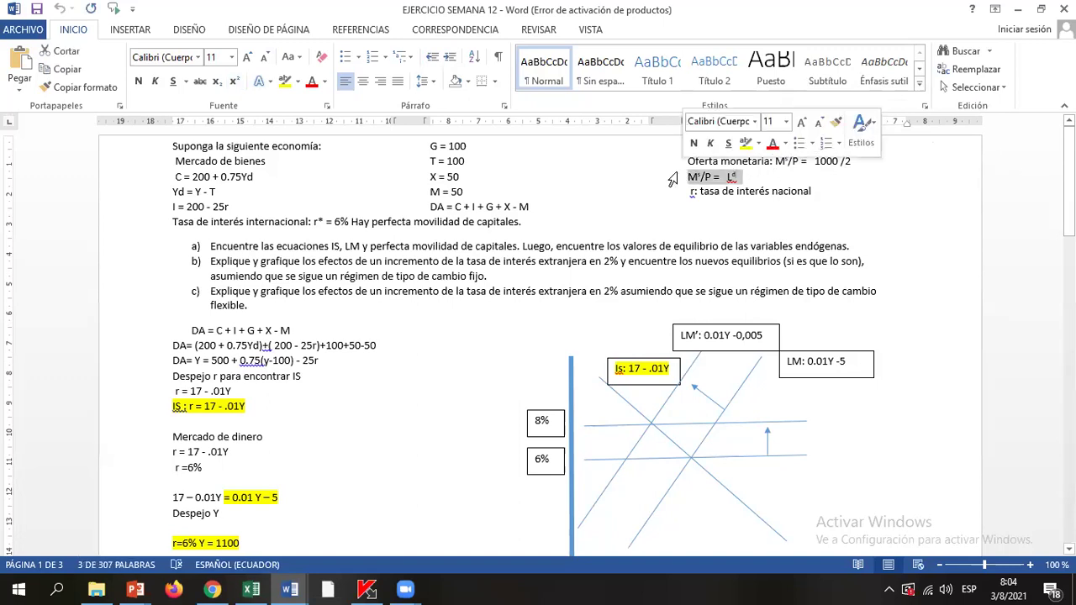
pyautogui.click(690, 192)
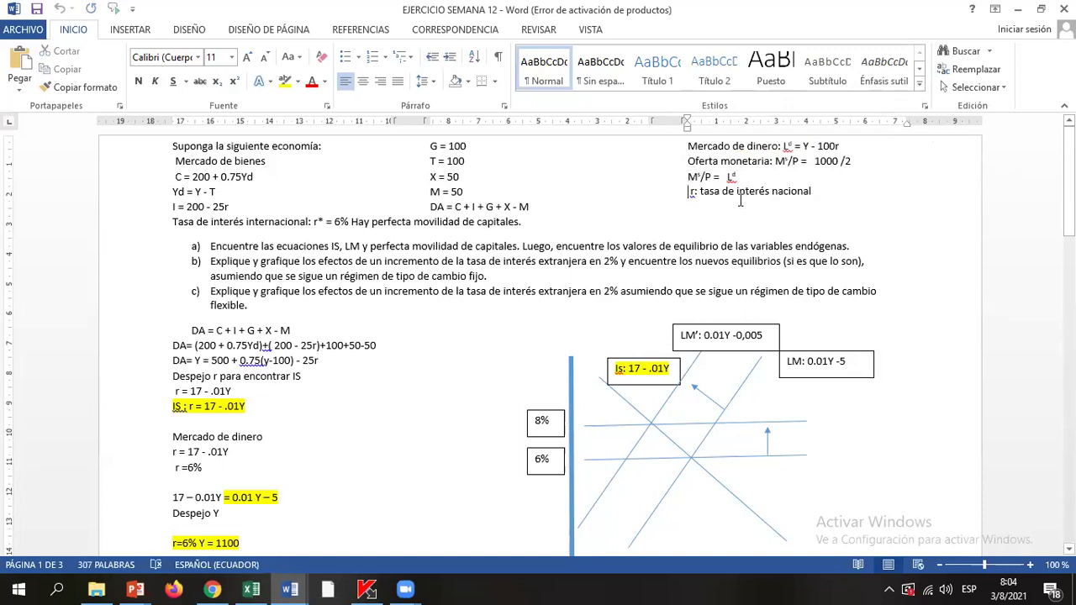
pyautogui.moveTo(812, 192); pyautogui.dragTo(678, 145)
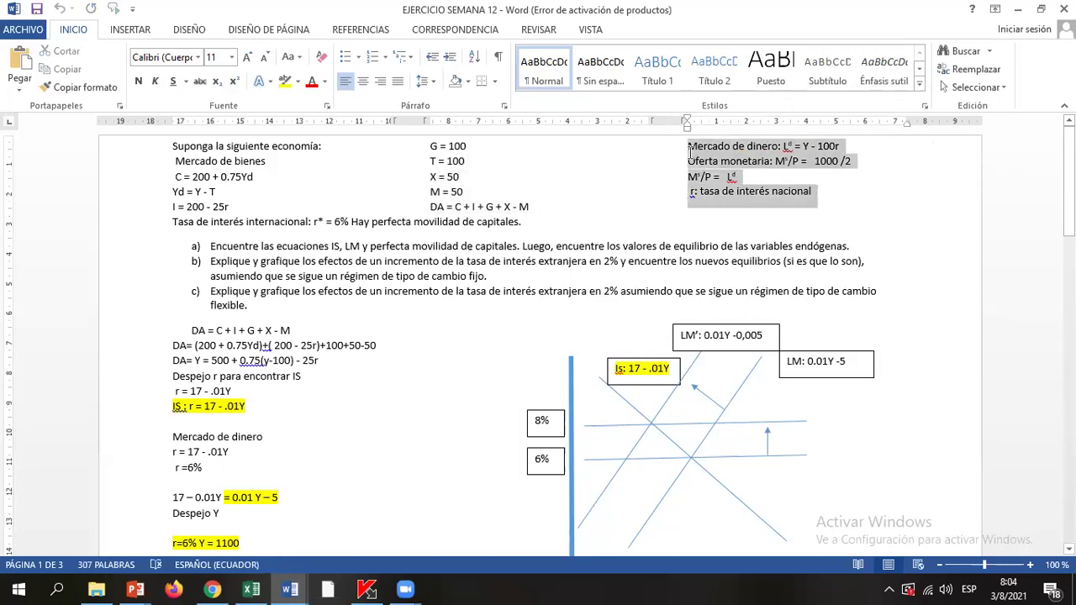
# Step: Switch back to the Excel workbook and delete the equation Yd = Y - T from cell L5
pyautogui.hotkey('alt', 'Tab')
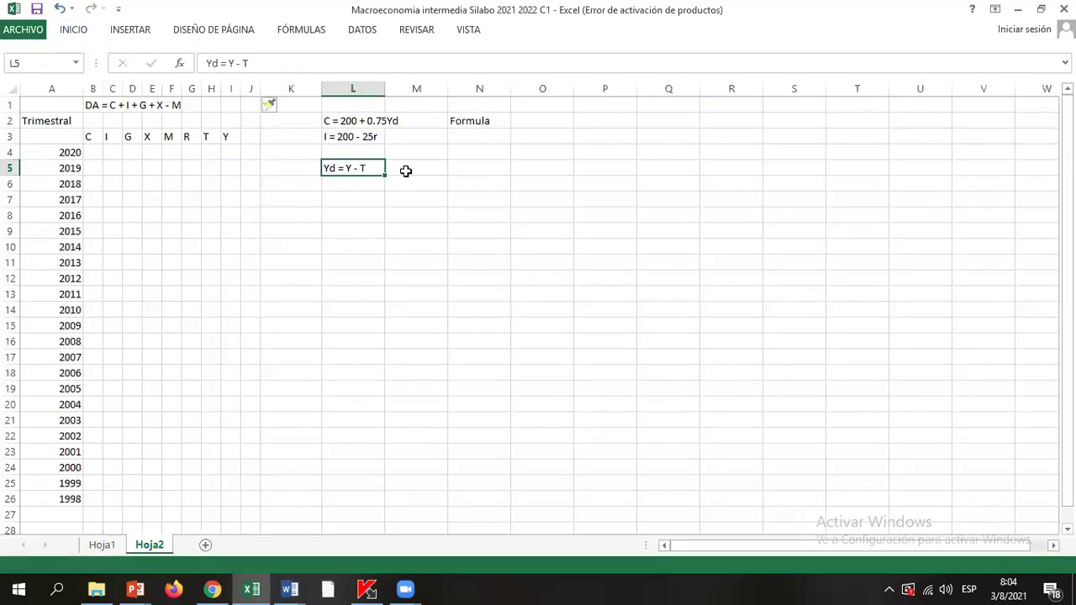
pyautogui.click(354, 152)
pyautogui.press('Down')
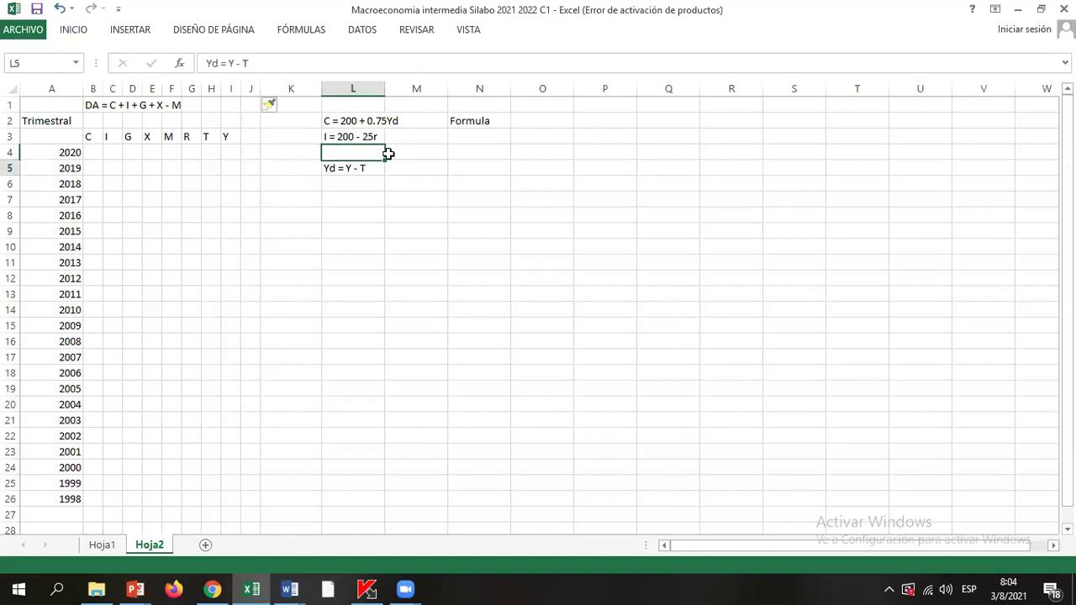
pyautogui.press('Delete')
pyautogui.press('Left')
pyautogui.press('Left')
pyautogui.press('Left')
pyautogui.press('Left')
pyautogui.press('Left')
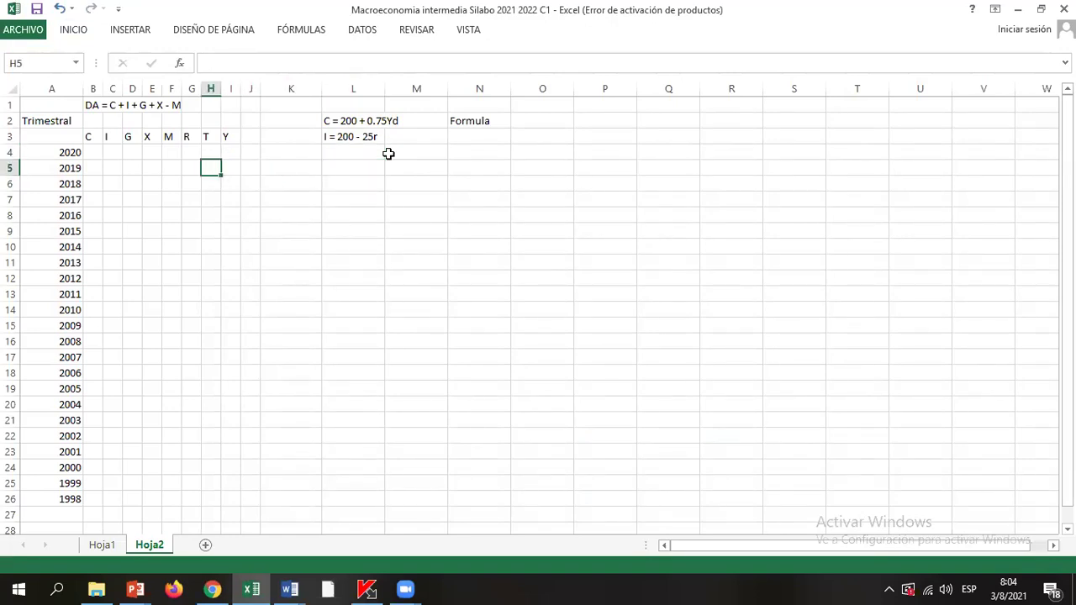
pyautogui.press('Left')
pyautogui.press('Up')
pyautogui.press('Up')
pyautogui.press('Up')
pyautogui.press('Right')
pyautogui.press('Right')
pyautogui.press('Right')
pyautogui.press('Right')
pyautogui.press('Right')
pyautogui.press('Right')
pyautogui.press('Right')
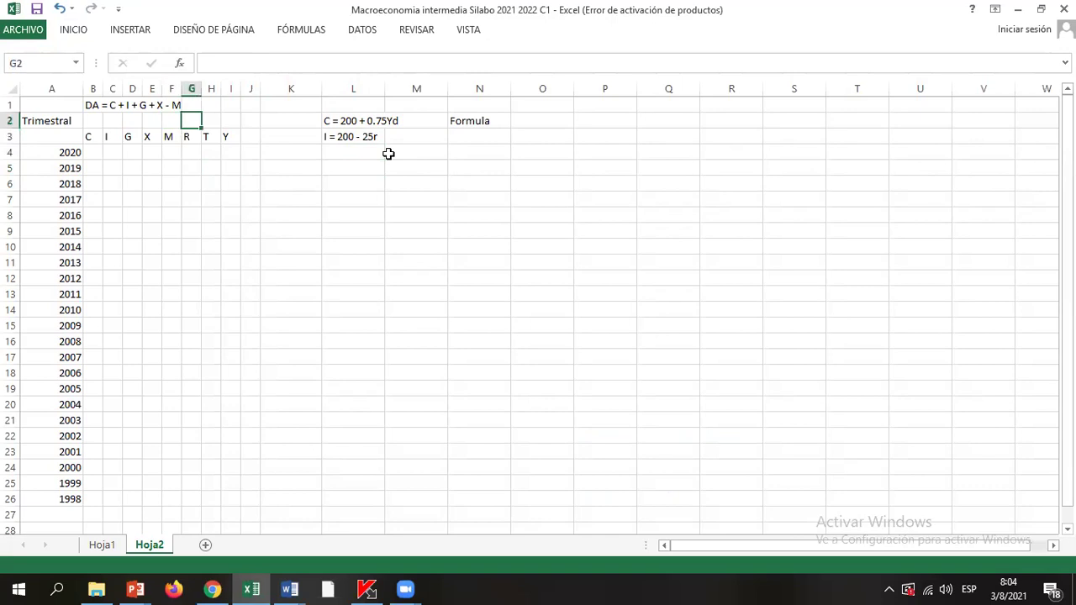
pyautogui.press('Right')
pyautogui.press('Right')
pyautogui.press('Right')
pyautogui.press('Right')
pyautogui.press('Right')
pyautogui.press('Right')
pyautogui.press('Left')
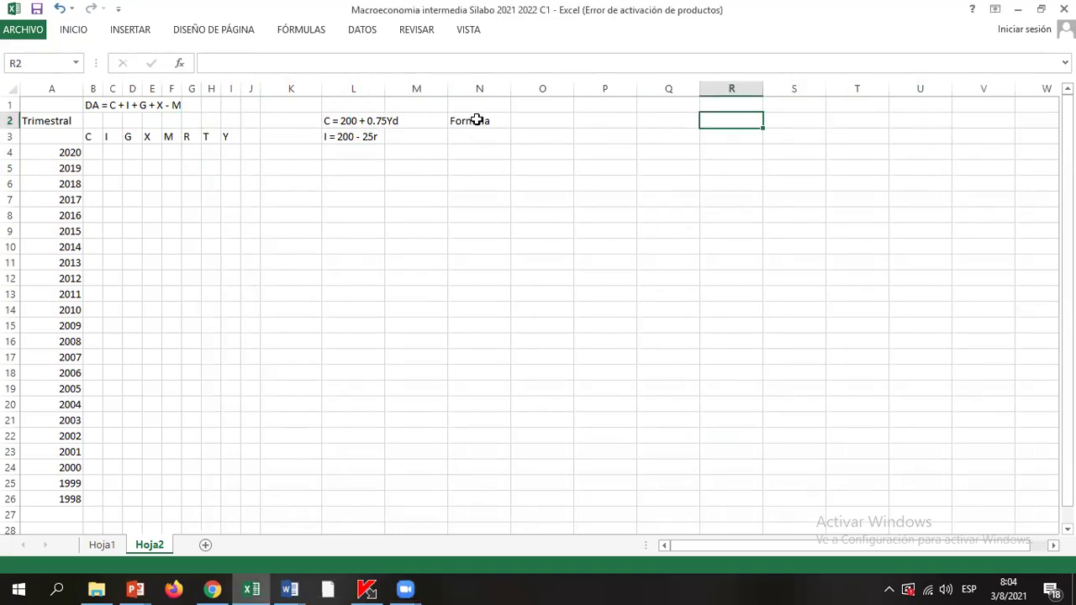
# Step: Review the C and I equations in L2:L3 and the year-by-variable data table in A3:I26
pyautogui.click(478, 120)
pyautogui.moveTo(351, 121); pyautogui.dragTo(360, 138)
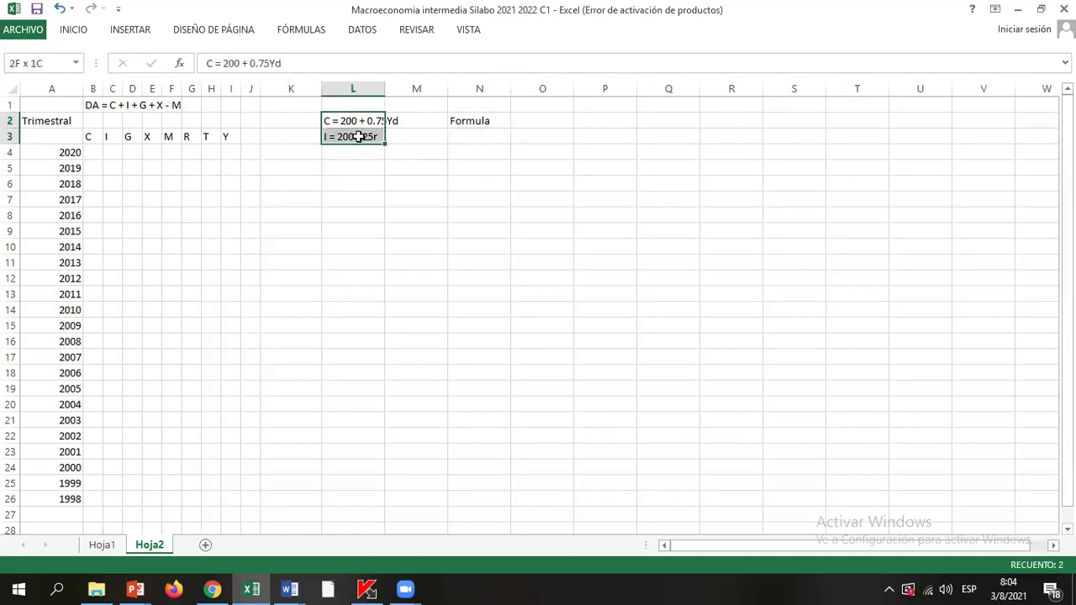
pyautogui.click(342, 116)
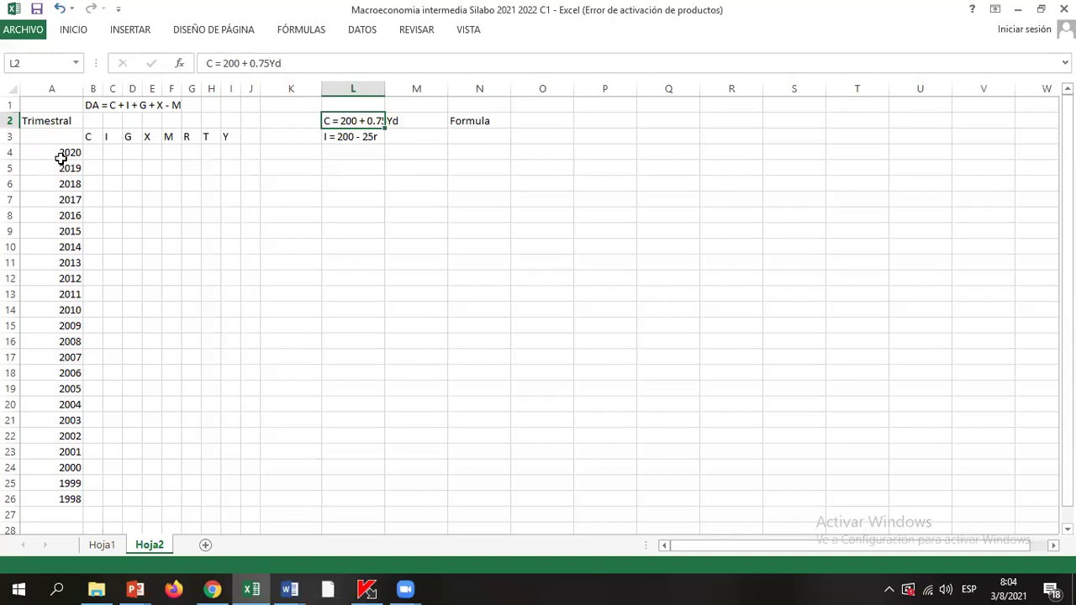
pyautogui.moveTo(56, 138); pyautogui.dragTo(234, 509)
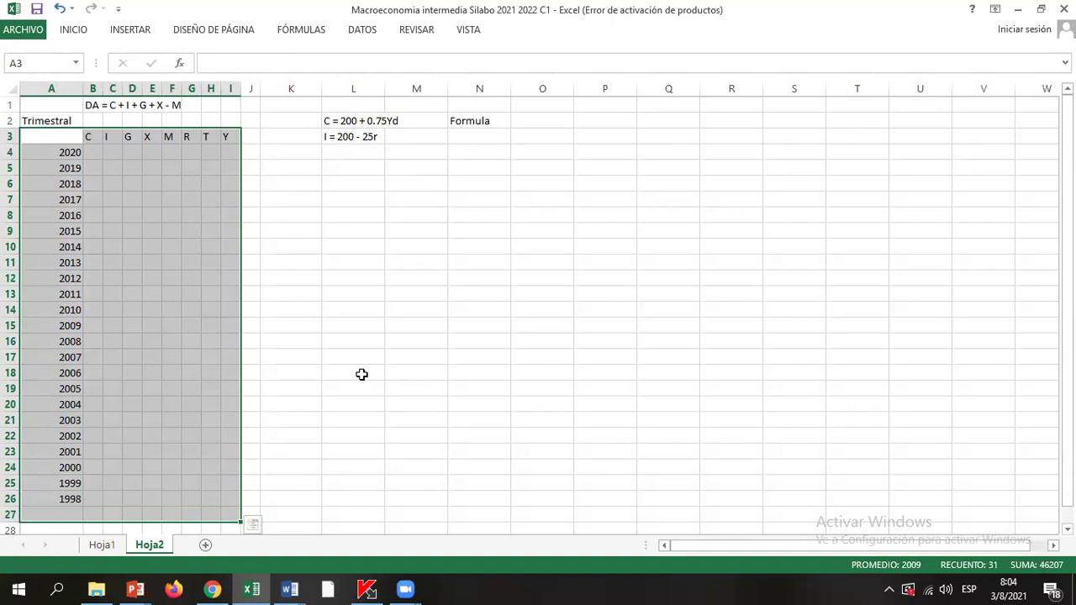
pyautogui.moveTo(221, 500); pyautogui.dragTo(39, 137)
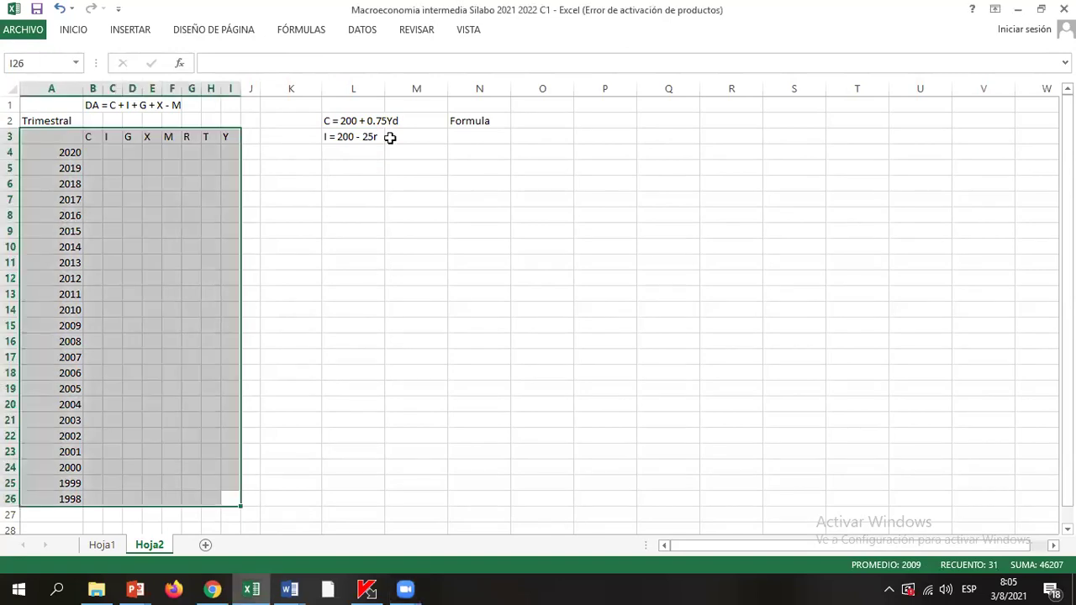
pyautogui.moveTo(389, 137); pyautogui.dragTo(416, 152)
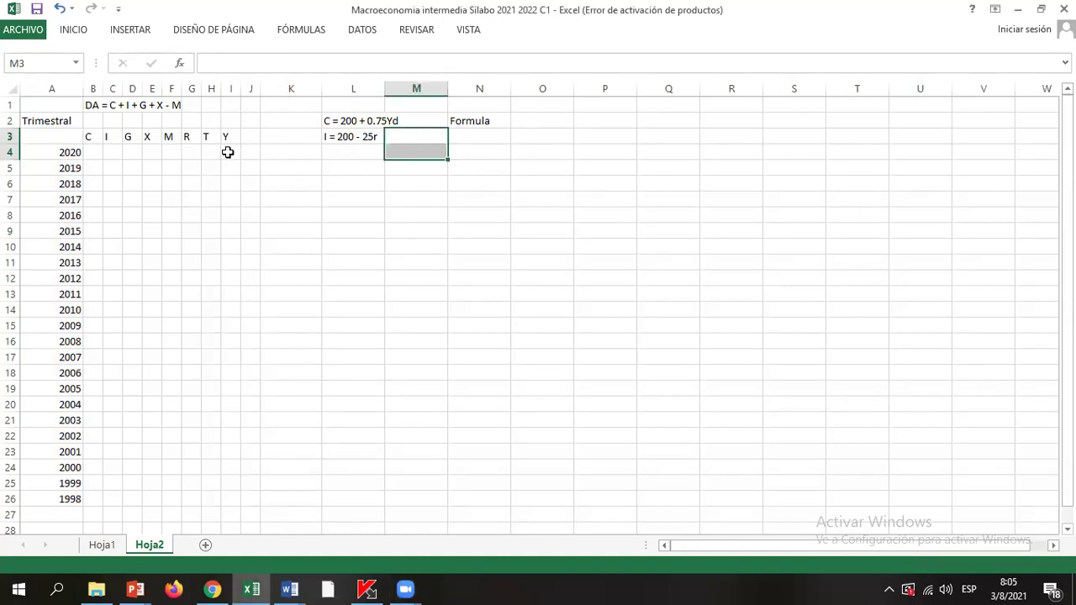
pyautogui.moveTo(230, 156); pyautogui.dragTo(92, 216)
pyautogui.scroll(6, 92, 217)
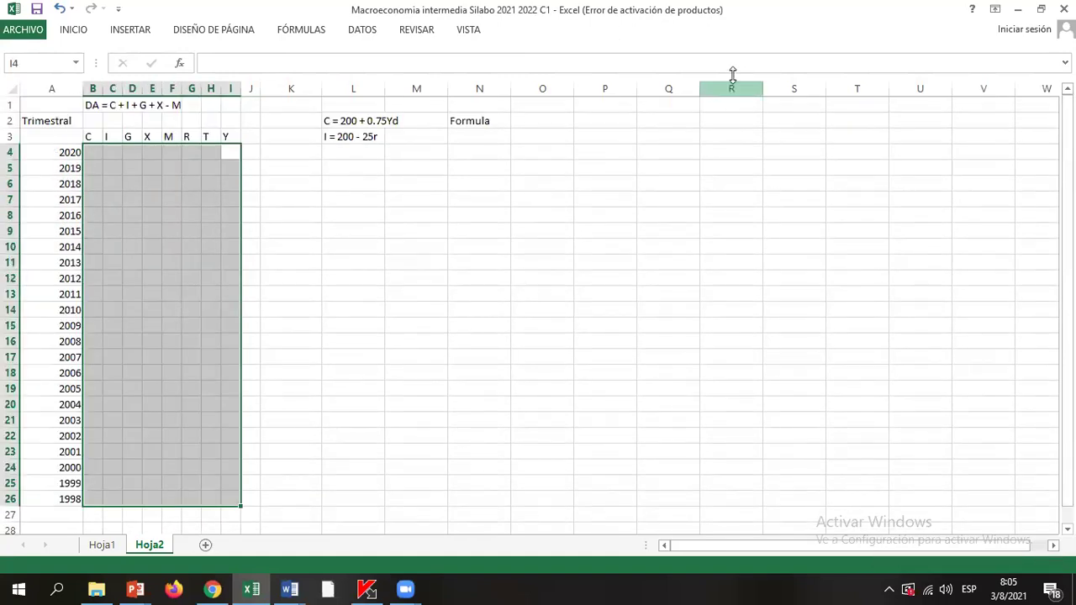
# Step: Enter Grupo 1 in cell P1 and its data frequency, mensuales, in P2
pyautogui.click(590, 103)
pyautogui.write('G')
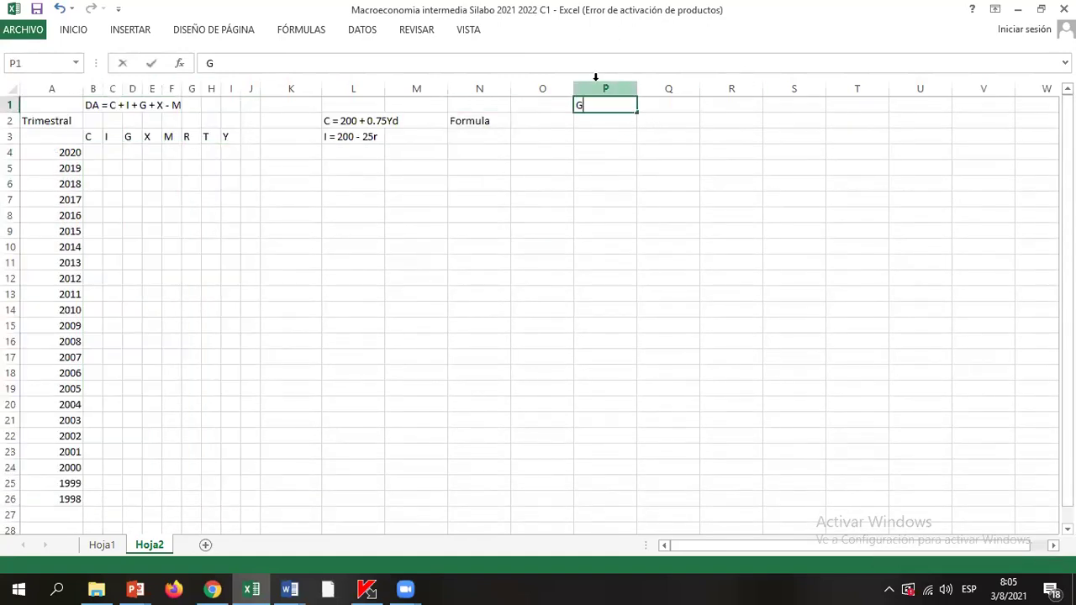
pyautogui.write('rupo 1')
pyautogui.press('Return')
pyautogui.write('mensuales')
pyautogui.press('Up')
# Step: Enter Grupo 2 in cell Q1 and its data frequency, Trimestrales, in Q2
pyautogui.press('Right')
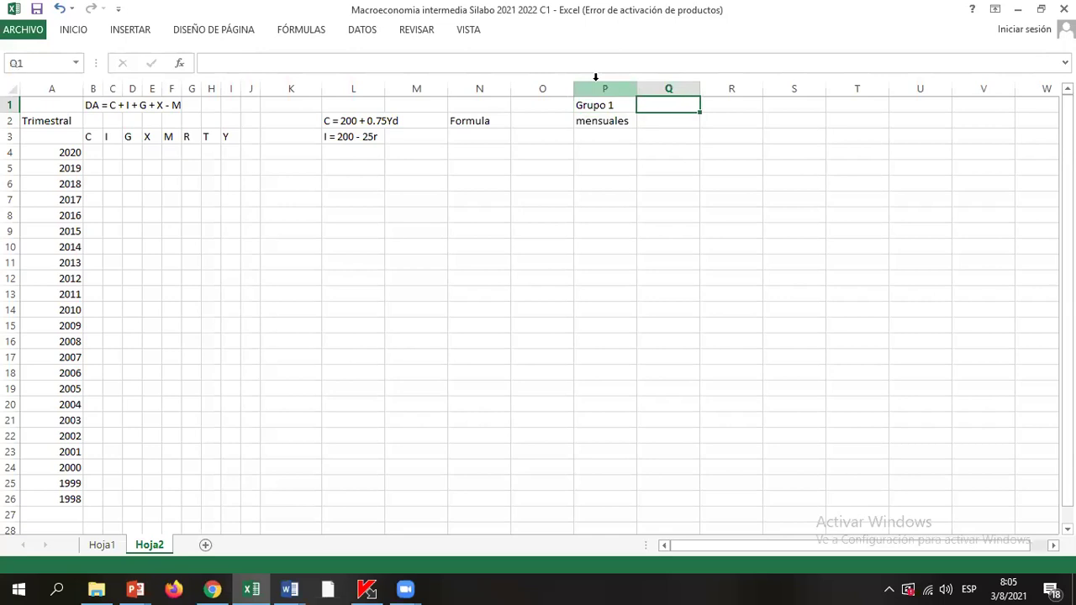
pyautogui.write('Grupo 2')
pyautogui.press('Return')
pyautogui.write('Trimestrales')
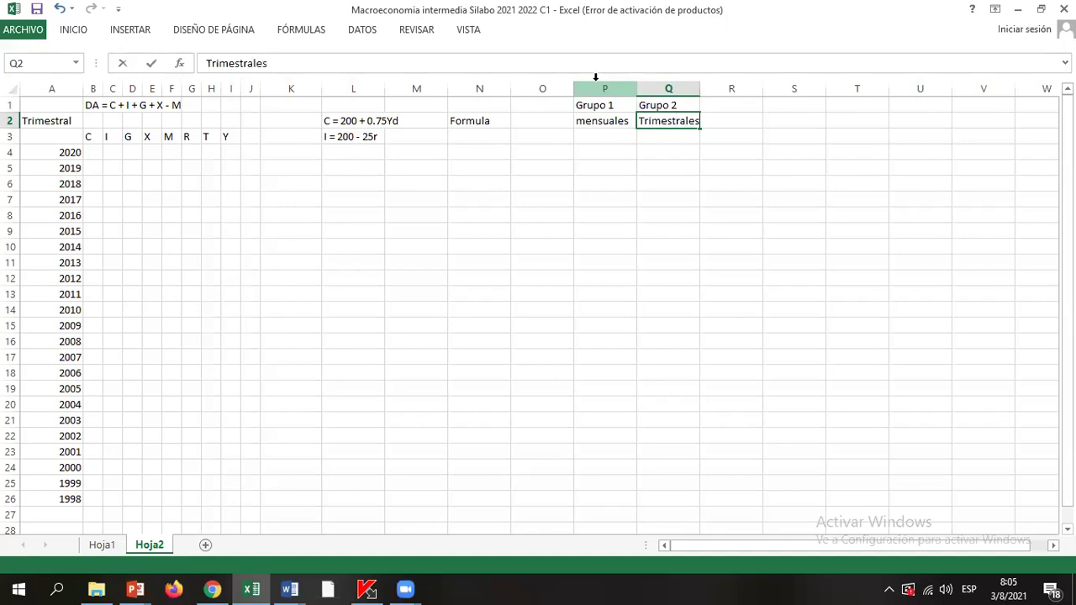
pyautogui.press('Up')
# Step: Enter Grupo 3 in cell R1 and its data frequency, anuales, in R2
pyautogui.press('Right')
pyautogui.write('Gr')
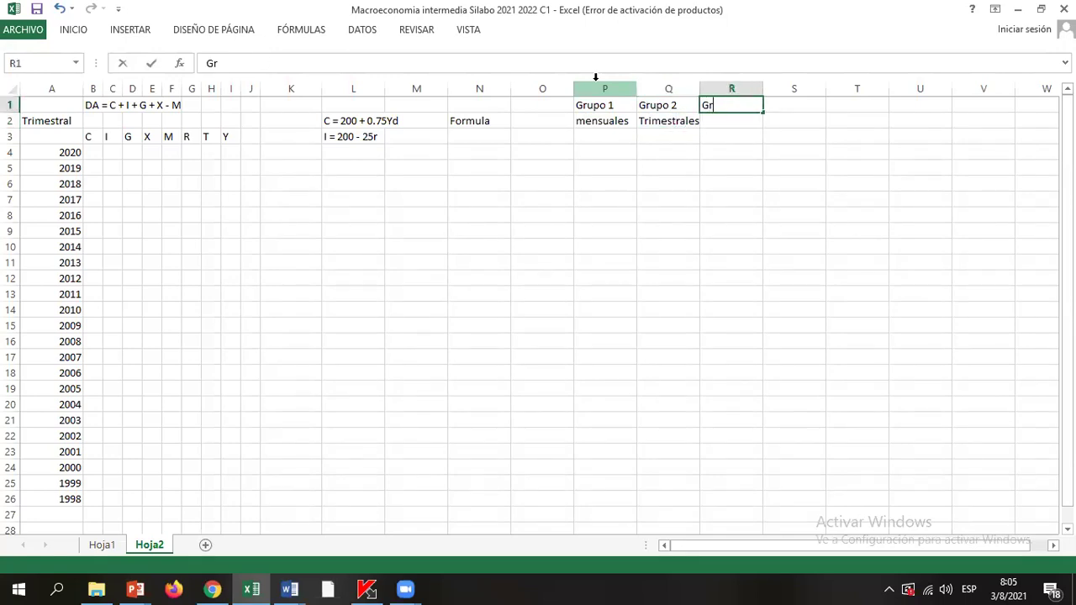
pyautogui.write('upo 3')
pyautogui.press('Return')
pyautogui.write('anuales')
pyautogui.press('Up')
# Step: Enter Grupo 4 in cell S1 and its data frequency, semestrales, in S2
pyautogui.press('Right')
pyautogui.write('Grupo')
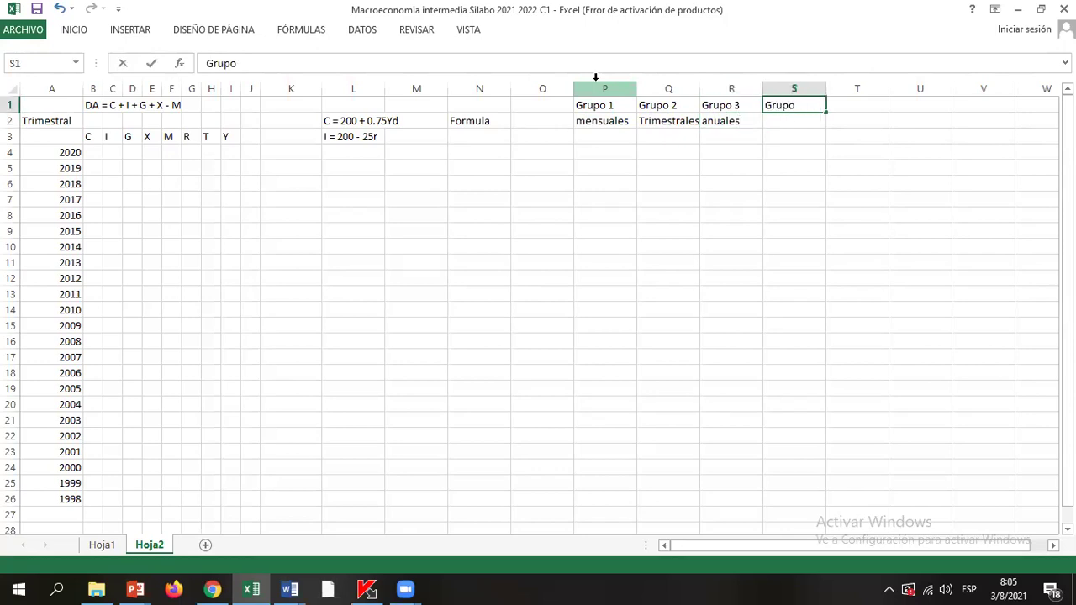
pyautogui.write(' 4')
pyautogui.press('Return')
pyautogui.write('semestrqa')
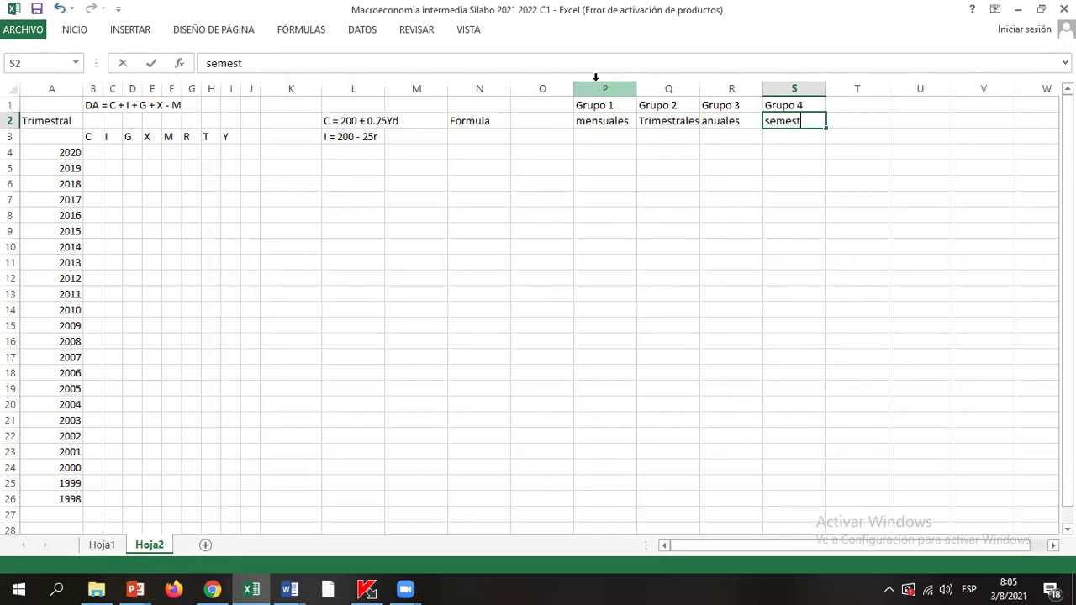
pyautogui.press('BackSpace')
pyautogui.press('BackSpace')
pyautogui.write('ales')
pyautogui.press('Return')
pyautogui.press('Up')
pyautogui.press('Up')
pyautogui.press('Left')
pyautogui.press('Left')
pyautogui.press('Down')
pyautogui.press('Left')
pyautogui.press('Left')
pyautogui.press('Right')
pyautogui.press('Right')
pyautogui.press('Right')
pyautogui.press('Right')
pyautogui.press('Left')
pyautogui.press('Left')
pyautogui.press('Left')
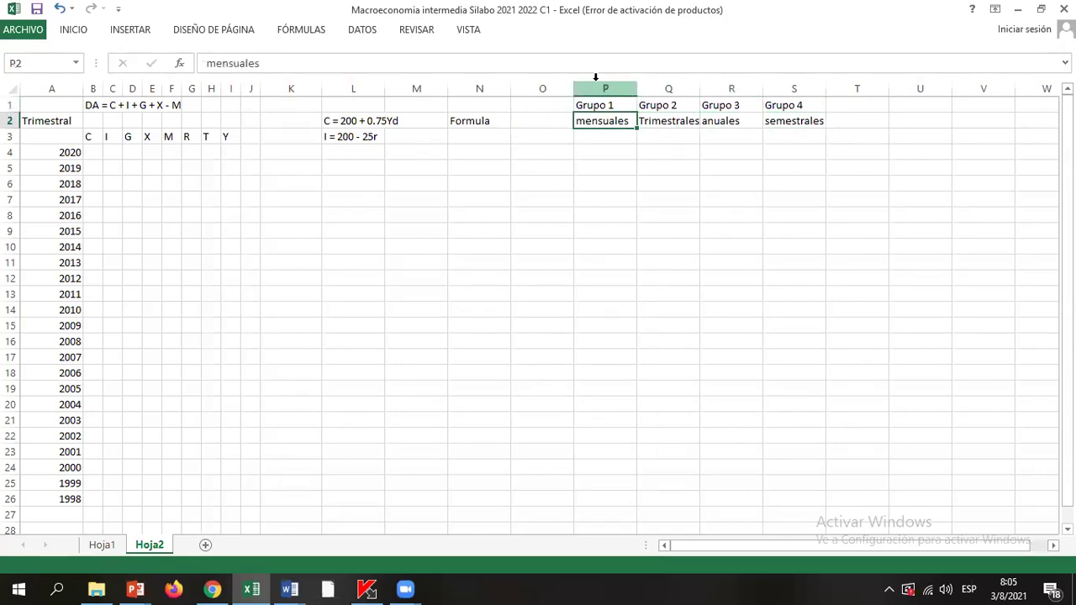
pyautogui.press('Right')
pyautogui.press('Right')
pyautogui.press('Left')
pyautogui.press('Left')
pyautogui.press('Left')
pyautogui.press('Right')
pyautogui.press('Left')
pyautogui.press('Left')
pyautogui.press('Left')
pyautogui.press('Left')
pyautogui.press('Left')
pyautogui.press('Left')
pyautogui.press('Left')
pyautogui.press('Left')
pyautogui.press('Left')
pyautogui.press('Left')
pyautogui.press('Left')
pyautogui.press('Left')
pyautogui.press('Left')
pyautogui.press('Left')
pyautogui.press('Left')
pyautogui.press('Right')
pyautogui.press('Right')
pyautogui.press('Right')
pyautogui.press('Right')
pyautogui.press('Right')
pyautogui.press('Right')
pyautogui.press('Right')
pyautogui.press('Right')
pyautogui.press('Right')
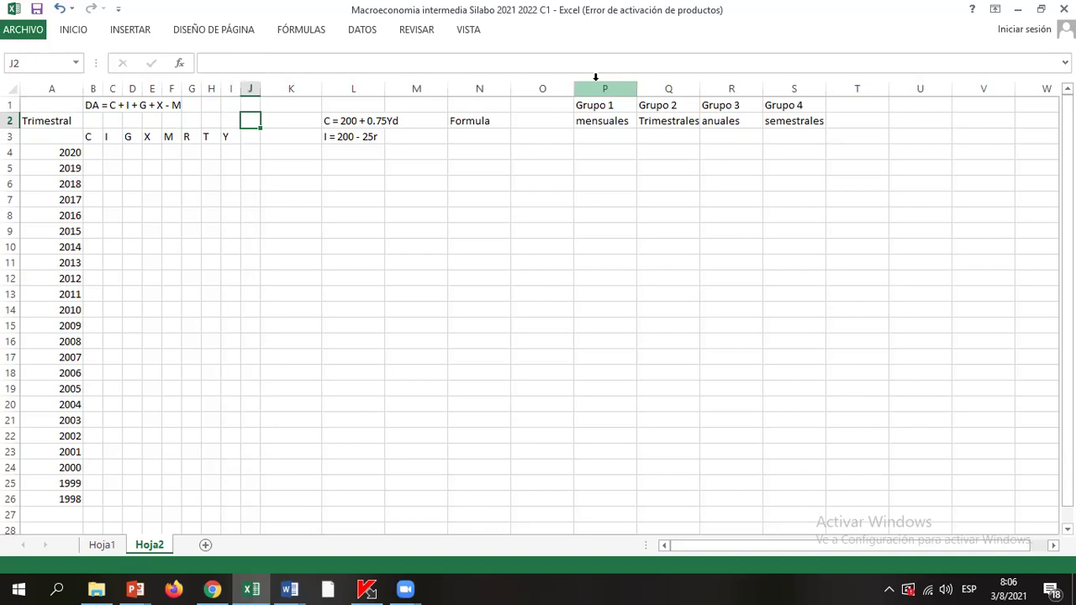
pyautogui.press('Left')
pyautogui.press('Left')
pyautogui.press('Left')
pyautogui.press('Left')
pyautogui.press('Left')
pyautogui.press('Left')
pyautogui.press('Left')
pyautogui.press('Left')
pyautogui.press('Left')
pyautogui.press('Right')
pyautogui.press('Right')
pyautogui.press('Right')
pyautogui.press('Right')
pyautogui.press('Right')
pyautogui.press('Right')
pyautogui.press('Left')
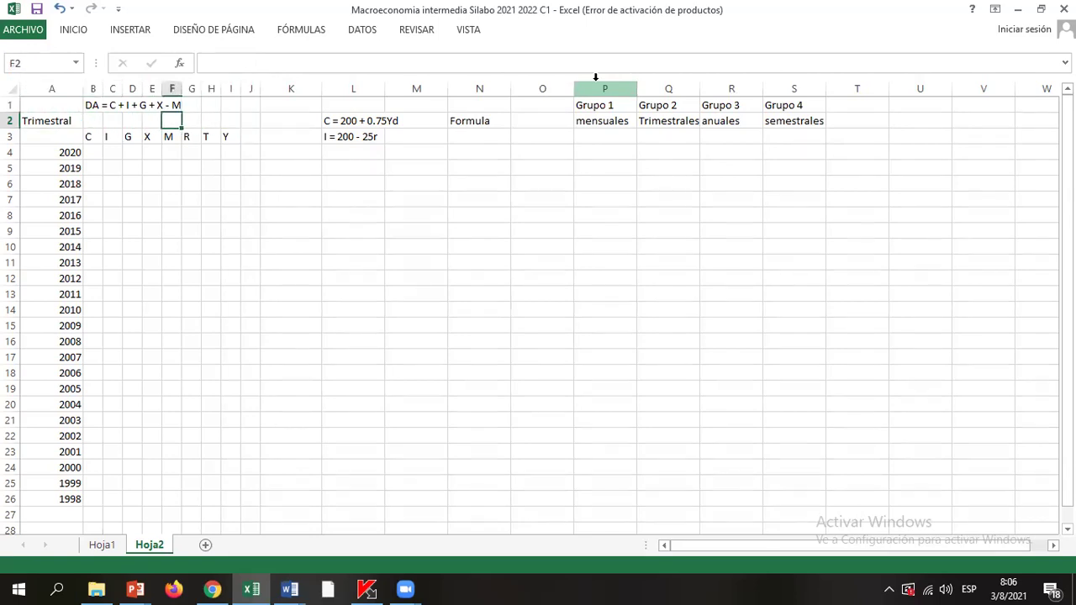
pyautogui.press('Left')
pyautogui.press('Left')
pyautogui.press('Left')
pyautogui.press('Left')
pyautogui.press('Left')
pyautogui.press('Down')
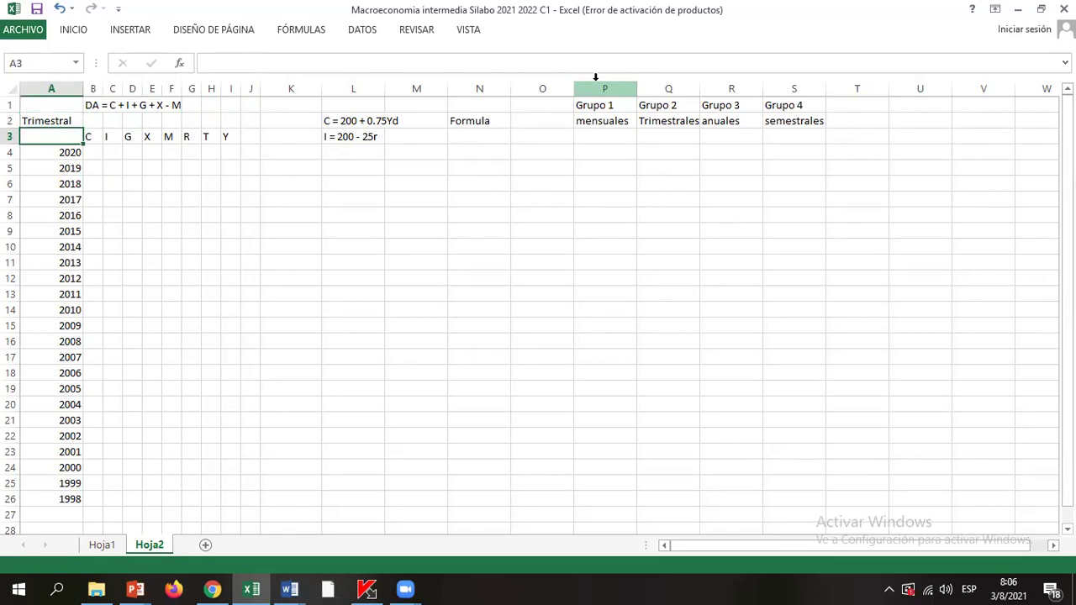
pyautogui.press('Right')
pyautogui.press('Up')
pyautogui.press('Up')
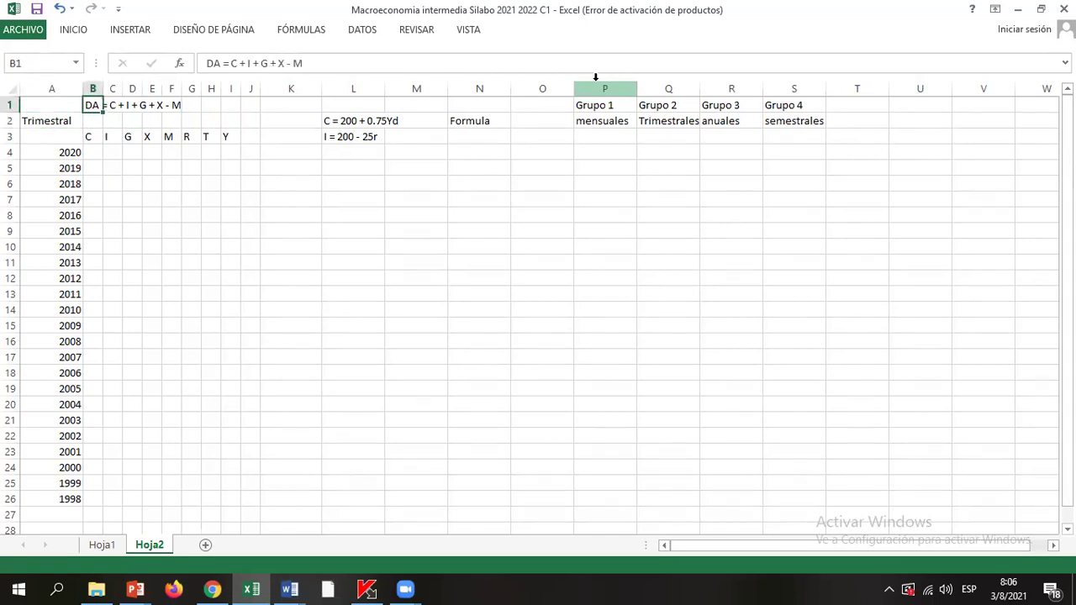
pyautogui.press('Left')
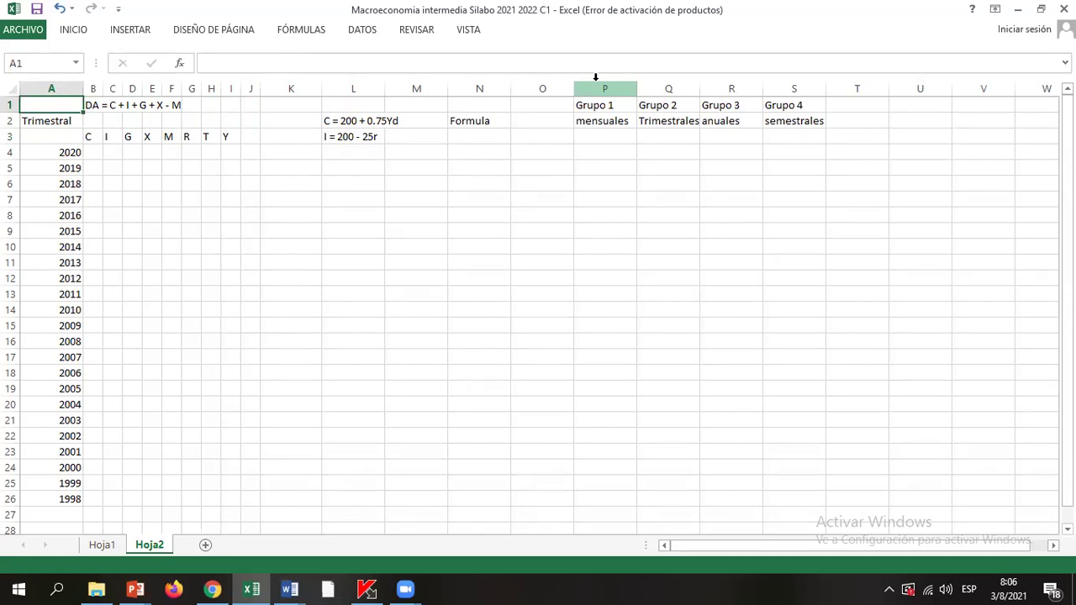
pyautogui.press('Right')
pyautogui.press('Down')
pyautogui.press('Down')
pyautogui.press('Down')
pyautogui.press('Left')
pyautogui.press('Down')
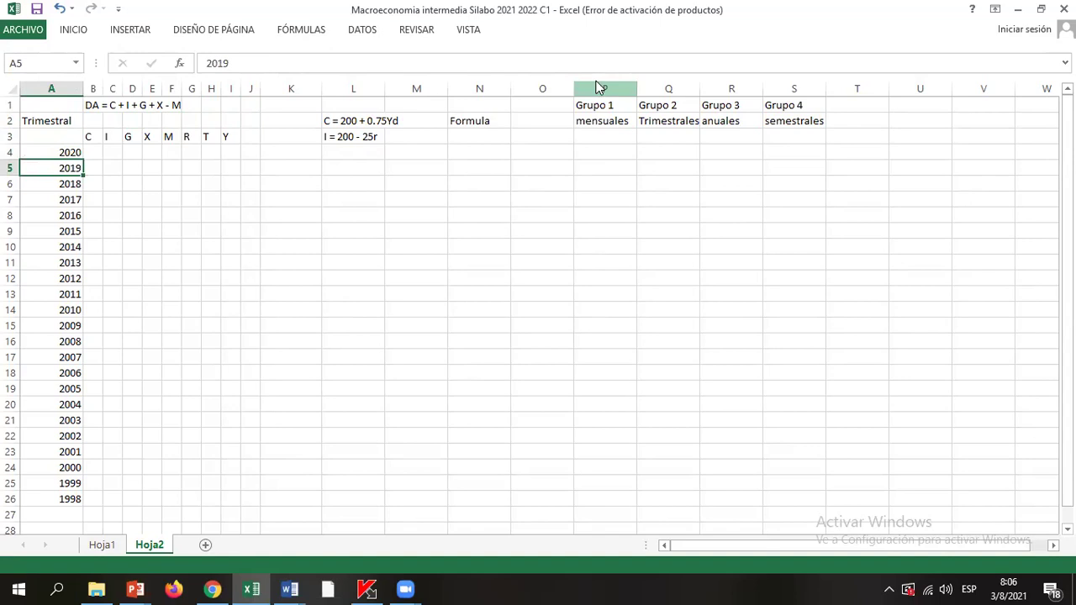
pyautogui.press('Up')
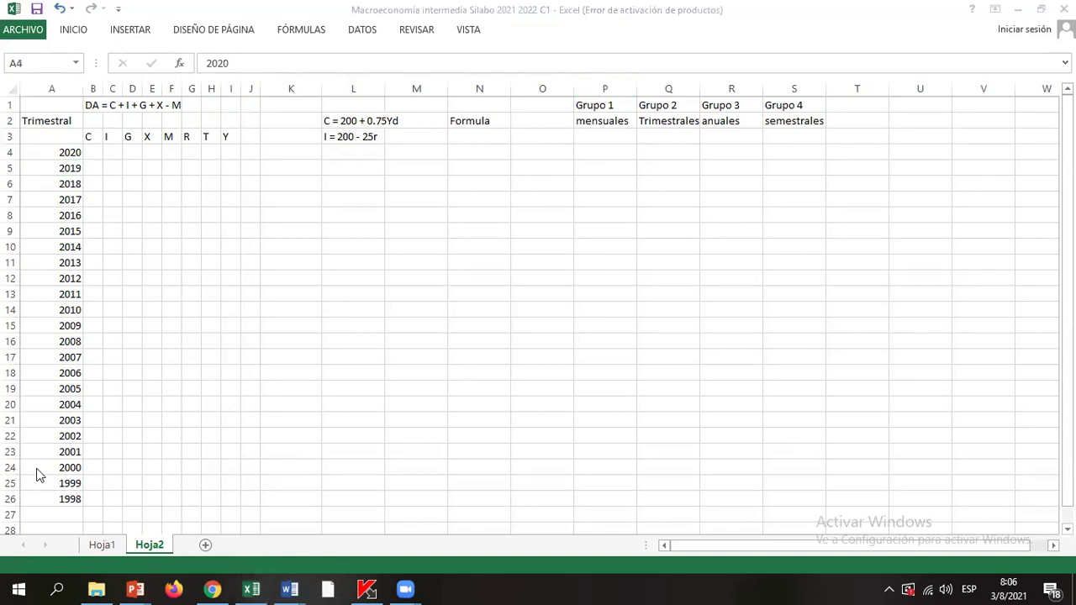
# Step: Clear the years 1999 and 1998 from cells A25:A26 at the end of the year list
pyautogui.click(73, 499)
pyautogui.press('Down')
pyautogui.press('Down')
pyautogui.press('Down')
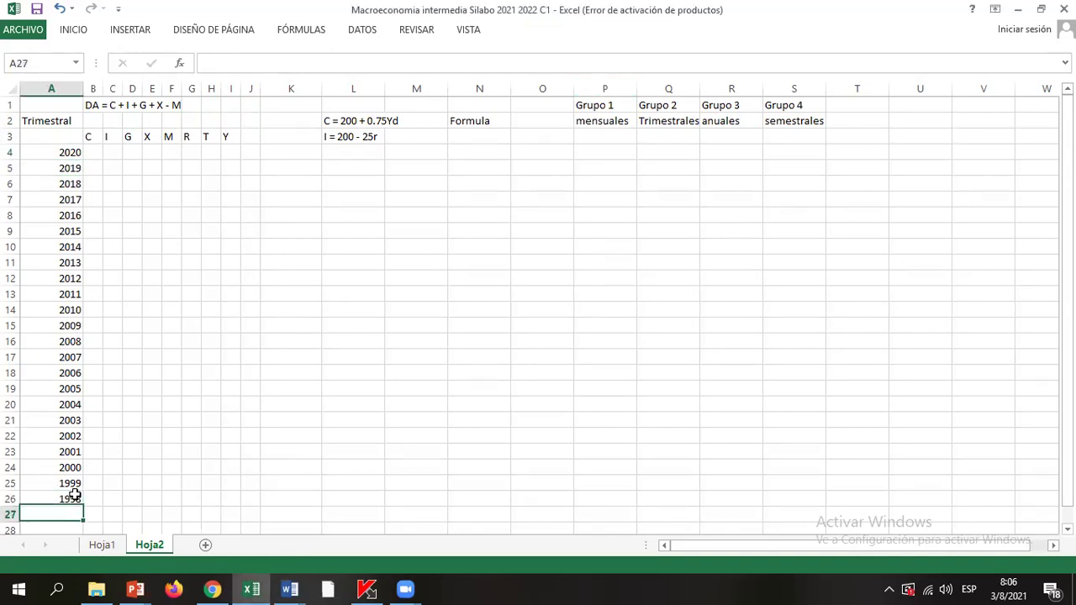
pyautogui.press('Up')
pyautogui.press('Up')
pyautogui.press('Up')
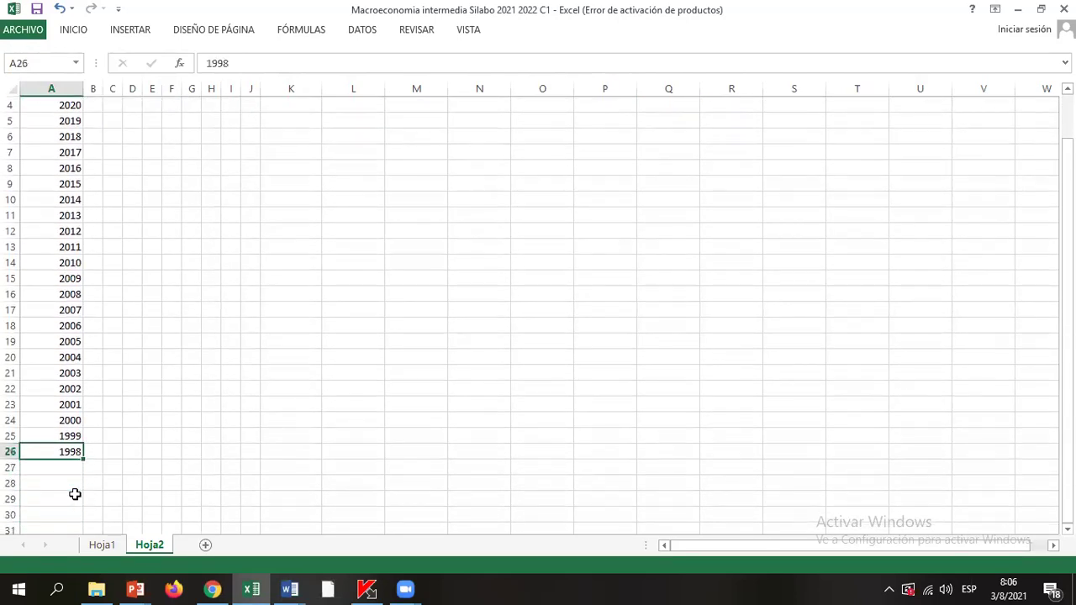
pyautogui.press('Down')
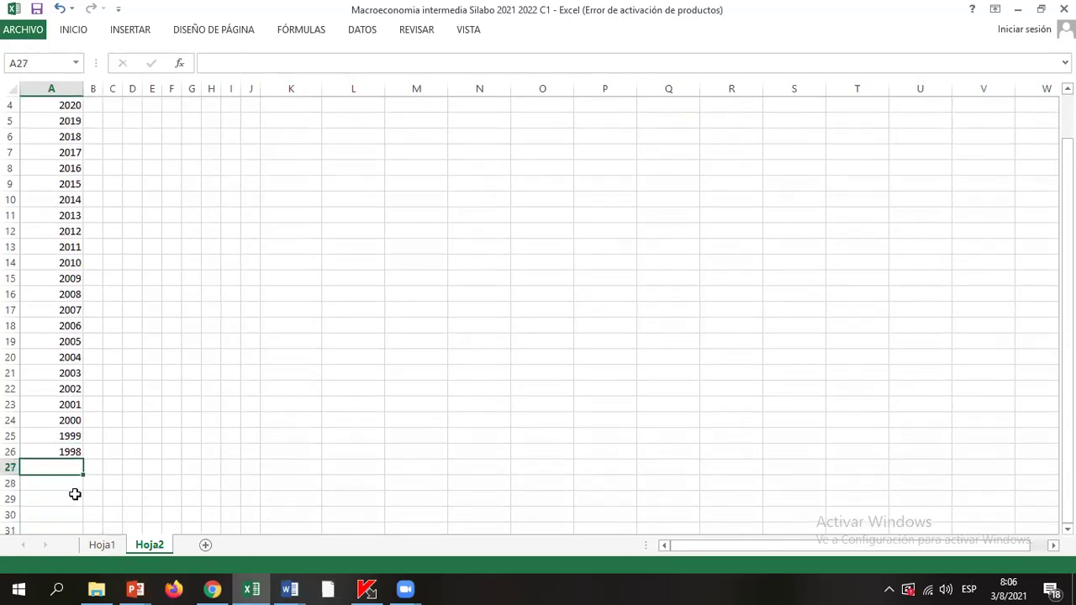
pyautogui.click(75, 496)
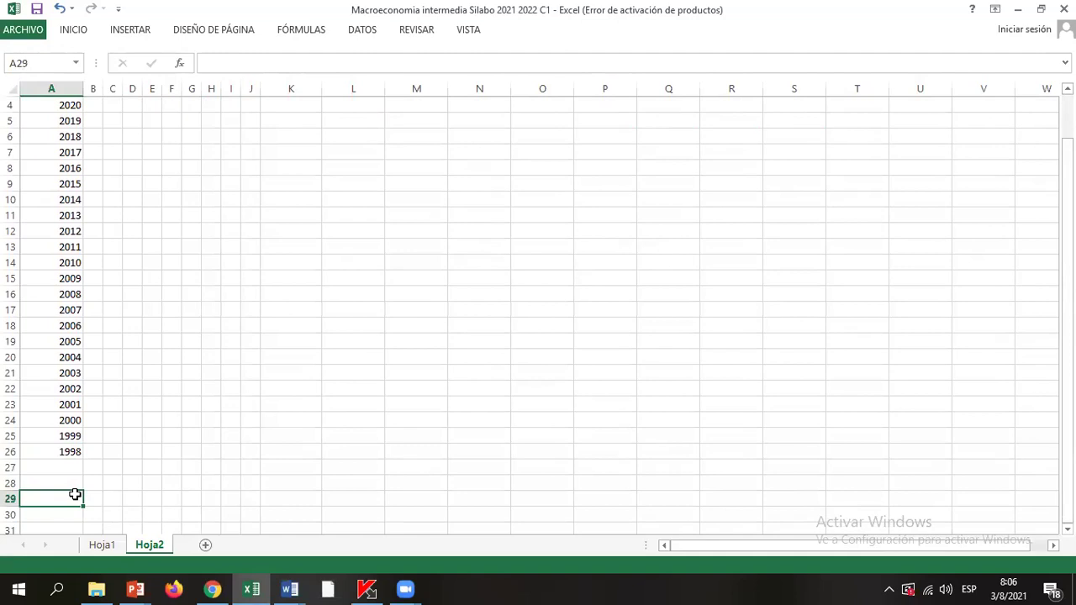
pyautogui.press('Up')
pyautogui.press('Up')
pyautogui.press('Up')
pyautogui.press('Up')
pyautogui.press('Up')
pyautogui.press('Down')
pyautogui.hotkey('shift', 'Down')
pyautogui.press('Delete')
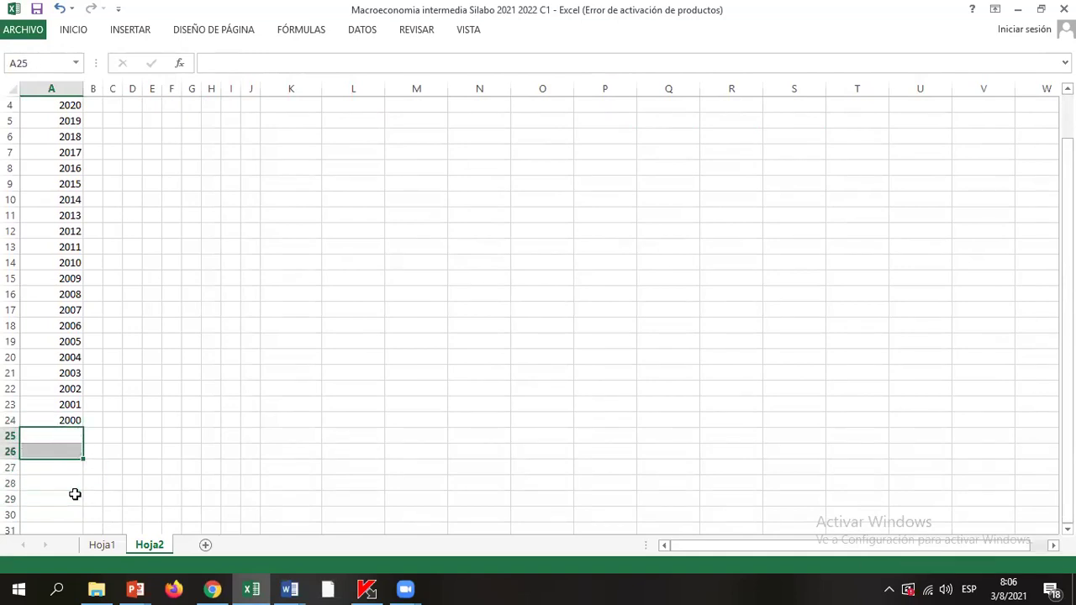
# Step: Select the year list from 2000 back up to 2020 in column A to review the period covered
pyautogui.press('Up')
pyautogui.hotkey('shift', 'Up')
pyautogui.hotkey('shift', 'Up')
pyautogui.hotkey('shift', 'Up')
pyautogui.hotkey('shift', 'Up')
pyautogui.hotkey('shift', 'Up')
pyautogui.hotkey('shift', 'Up')
pyautogui.hotkey('shift', 'Up')
pyautogui.hotkey('shift', 'Up')
pyautogui.hotkey('shift', 'Up')
pyautogui.hotkey('shift', 'Up')
pyautogui.hotkey('shift', 'Up')
pyautogui.hotkey('shift', 'Up')
pyautogui.hotkey('shift', 'Up')
pyautogui.hotkey('shift', 'Up')
pyautogui.hotkey('shift', 'Up')
pyautogui.hotkey('shift', 'Up')
pyautogui.hotkey('shift', 'Up')
pyautogui.hotkey('shift', 'Up')
pyautogui.hotkey('shift', 'Up')
pyautogui.hotkey('shift', 'Up')
pyautogui.hotkey('shift', 'Up')
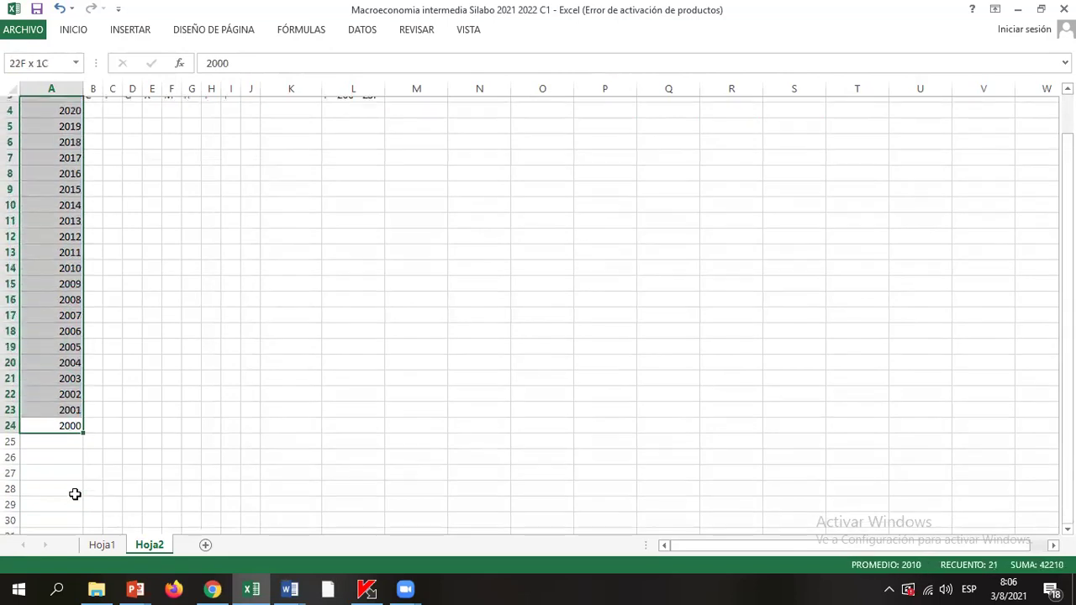
pyautogui.hotkey('shift', 'Down')
pyautogui.hotkey('shift', 'Down')
pyautogui.hotkey('shift', 'Down')
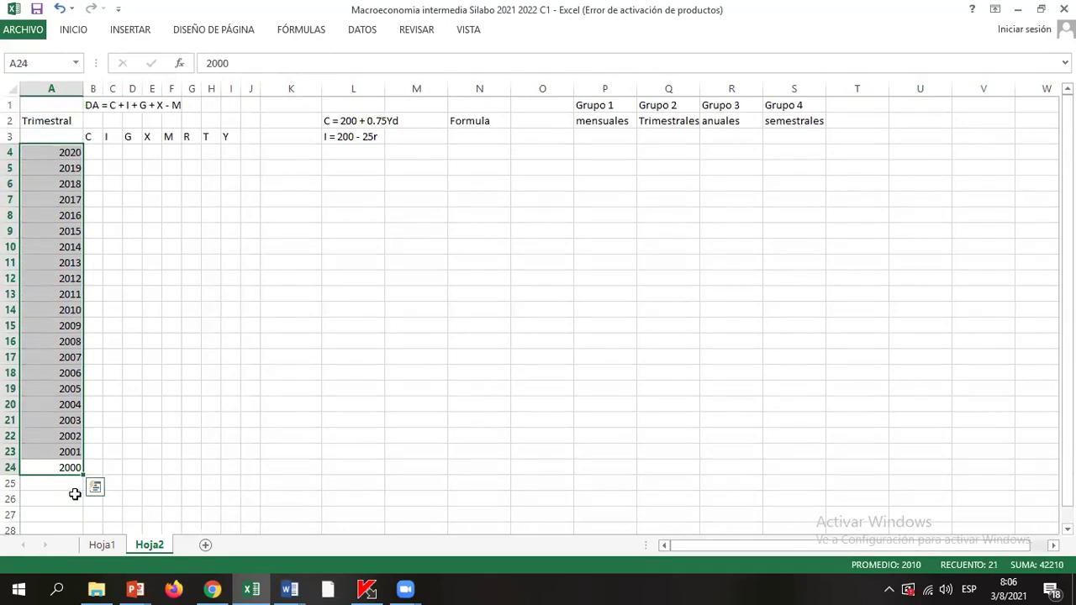
pyautogui.press('Up')
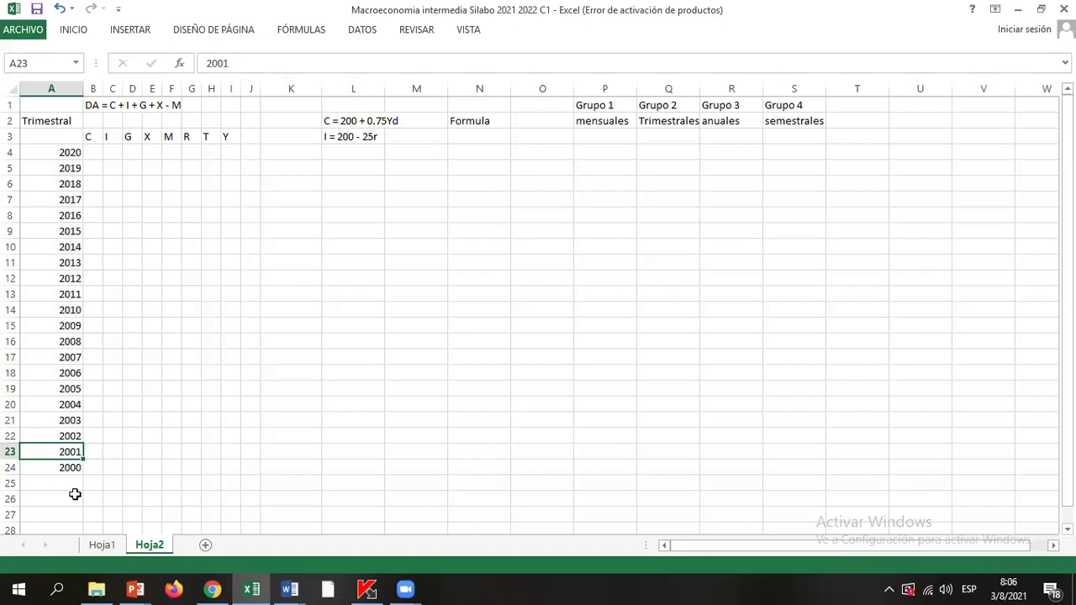
# Step: Review the data frequency assigned to each of the four groups and the empty data range B4:I24
pyautogui.click(593, 122)
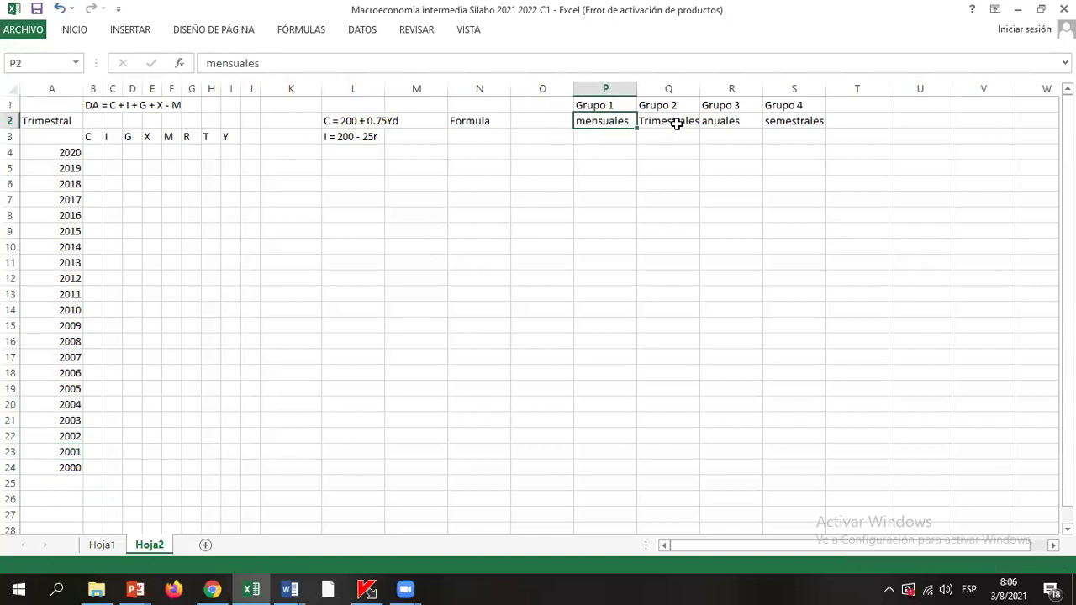
pyautogui.click(678, 125)
pyautogui.click(744, 126)
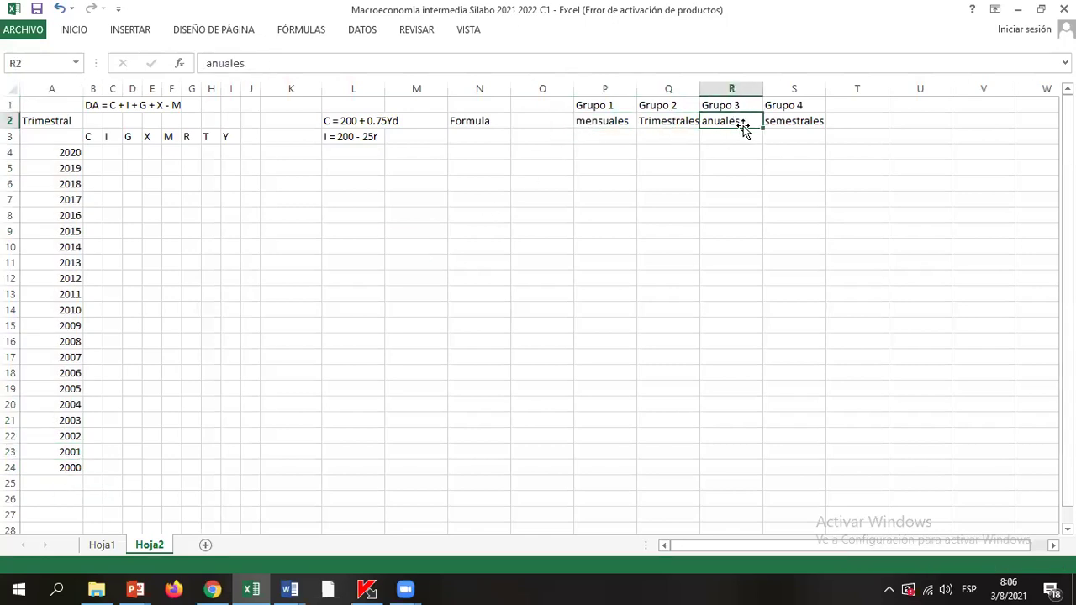
pyautogui.click(817, 124)
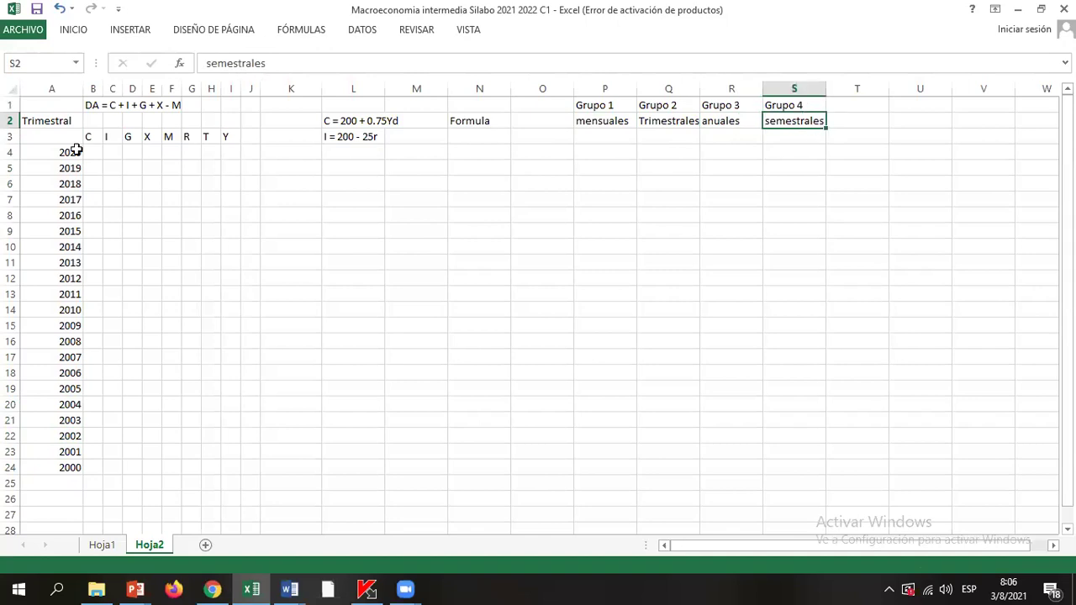
pyautogui.moveTo(96, 151); pyautogui.dragTo(221, 463)
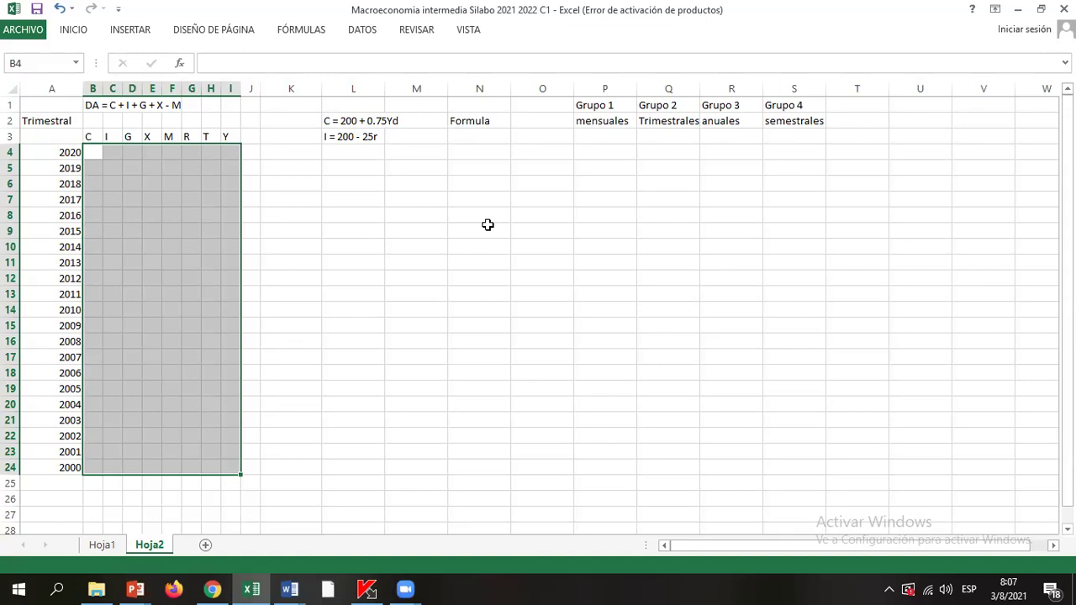
pyautogui.click(470, 212)
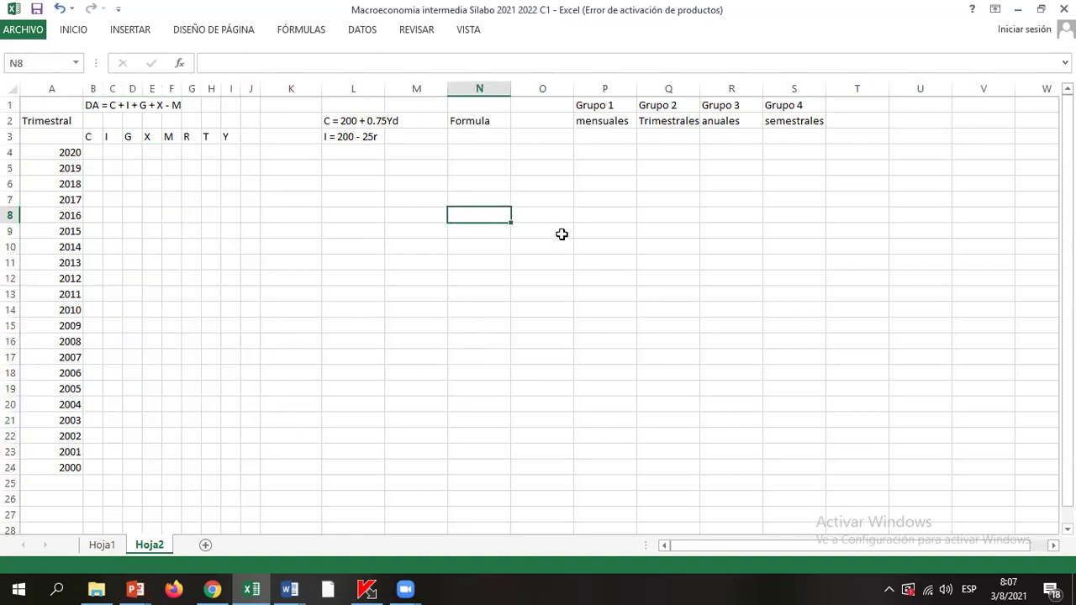
# Step: Enter the task "Identificar el equilibrio IS LM Ecuador" in cell P6
pyautogui.click(601, 190)
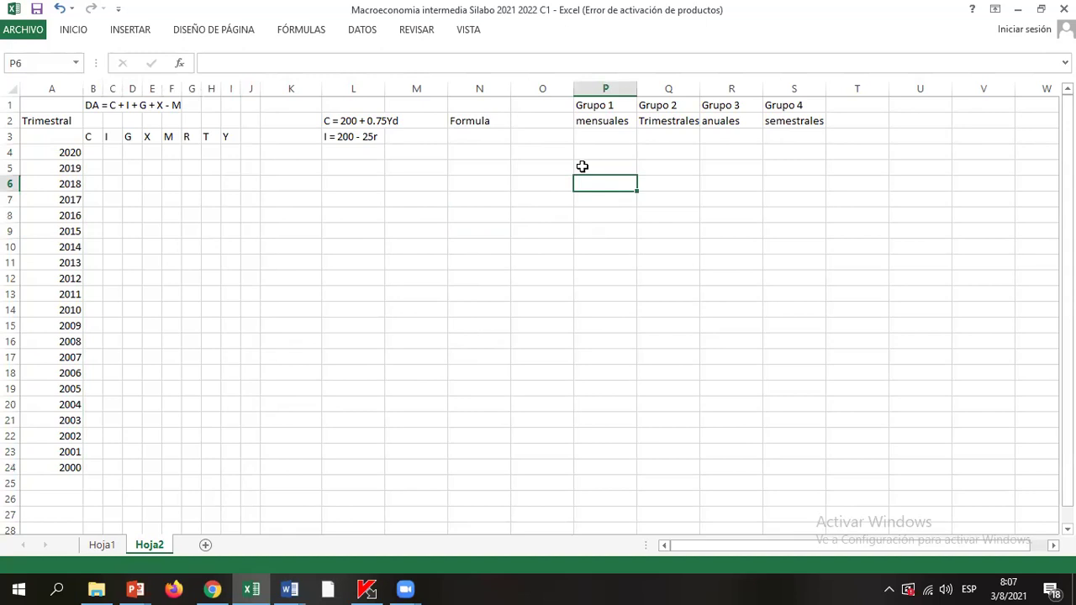
pyautogui.write('PND')
pyautogui.press('BackSpace')
pyautogui.press('BackSpace')
pyautogui.press('BackSpace')
pyautogui.write('Identifa')
pyautogui.press('BackSpace')
pyautogui.write('icar e')
pyautogui.press('BackSpace')
pyautogui.press('BackSpace')
pyautogui.write('el eq')
pyautogui.press('BackSpace')
pyautogui.write('equilibrio ')
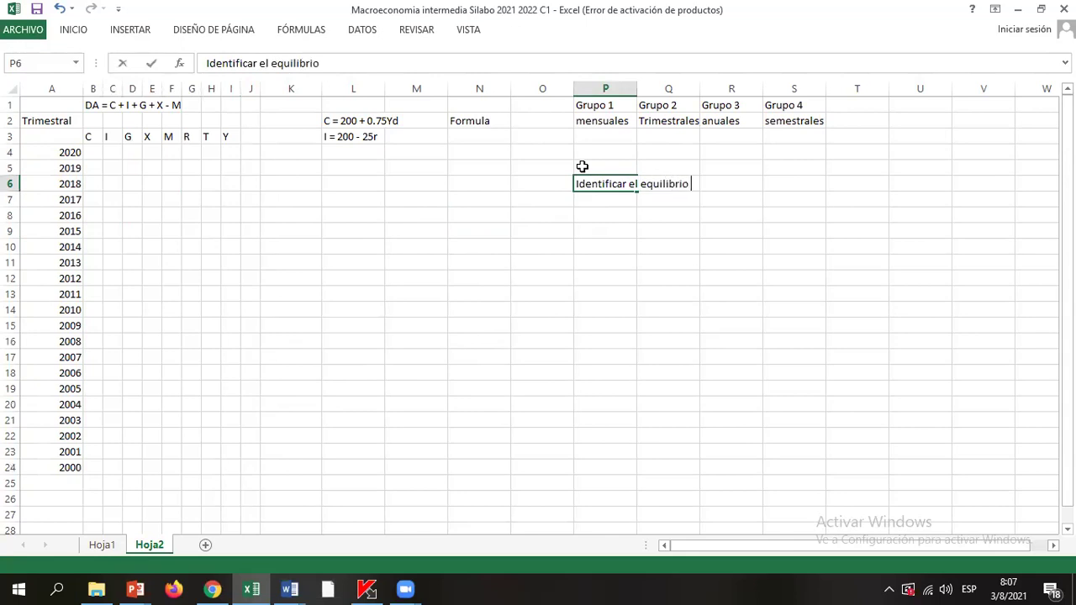
pyautogui.write('IS LM eCUAD')
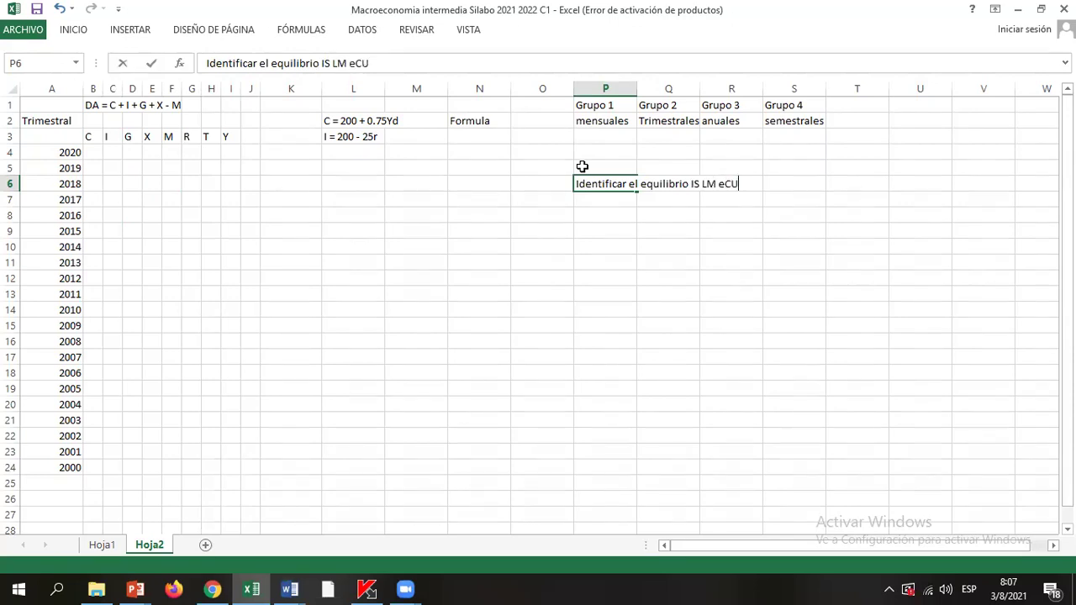
pyautogui.press('BackSpace')
pyautogui.press('BackSpace')
pyautogui.press('BackSpace')
pyautogui.press('BackSpace')
pyautogui.press('BackSpace')
pyautogui.write('Ecuadoe')
pyautogui.press('BackSpace')
pyautogui.write('r')
pyautogui.press('Return')
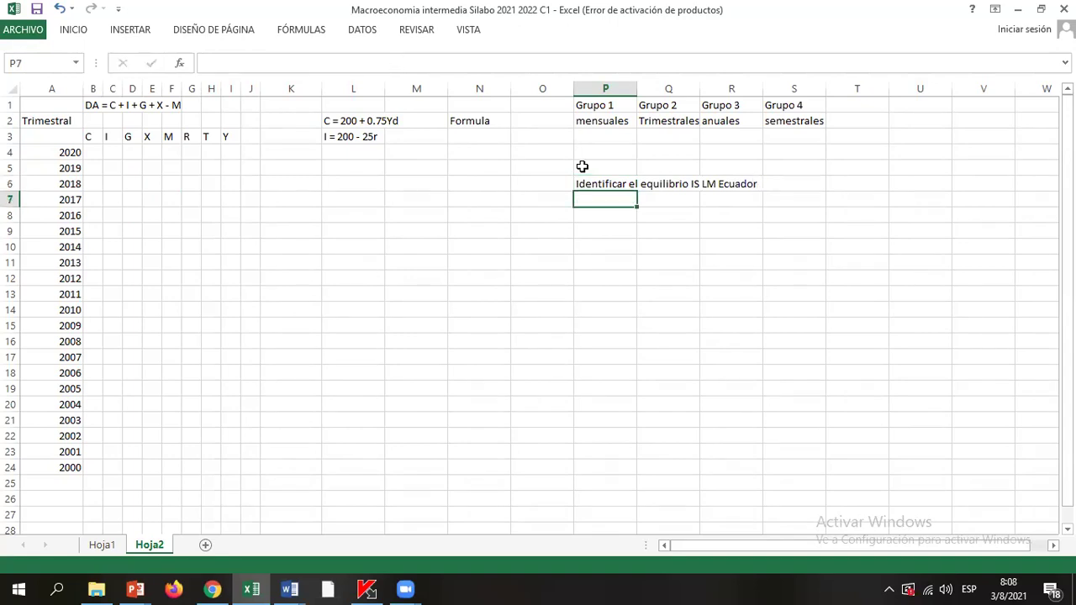
# Step: Enter "Explicar que ocurre actualmente con los distintos escenarios que podrian sucitarse en politica economica" in cell P7
pyautogui.write('xplicar')
pyautogui.write('que')
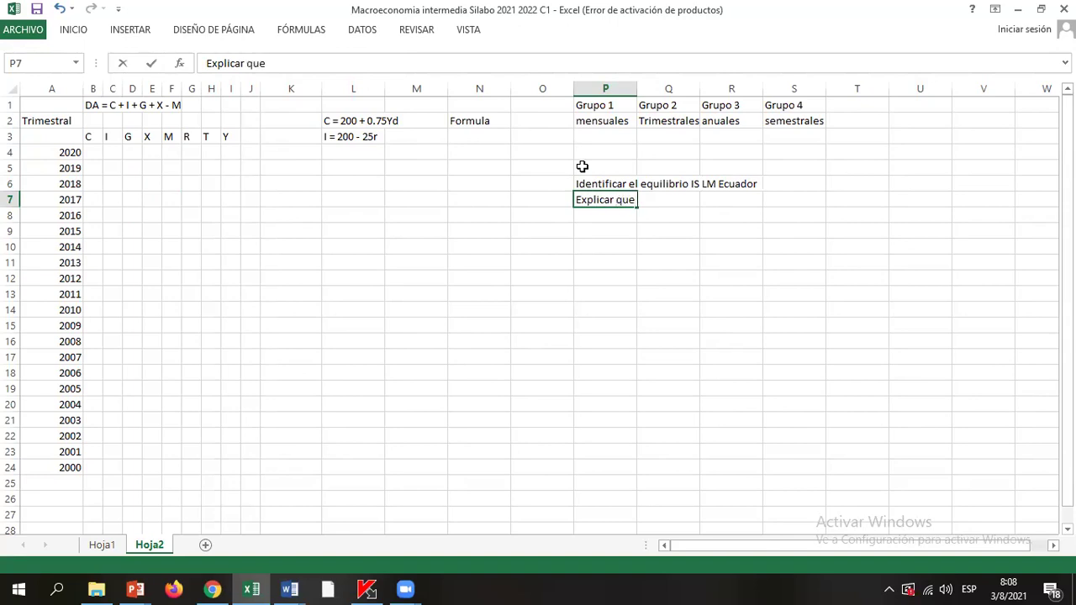
pyautogui.write(' ocurre actualem')
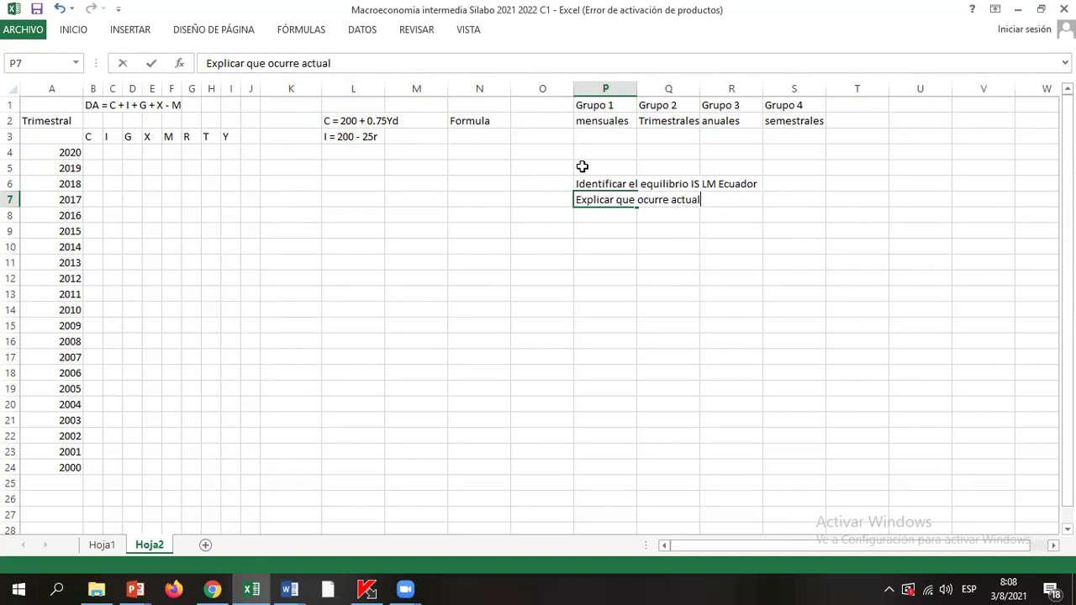
pyautogui.press('BackSpace')
pyautogui.press('BackSpace')
pyautogui.write('ment e con ')
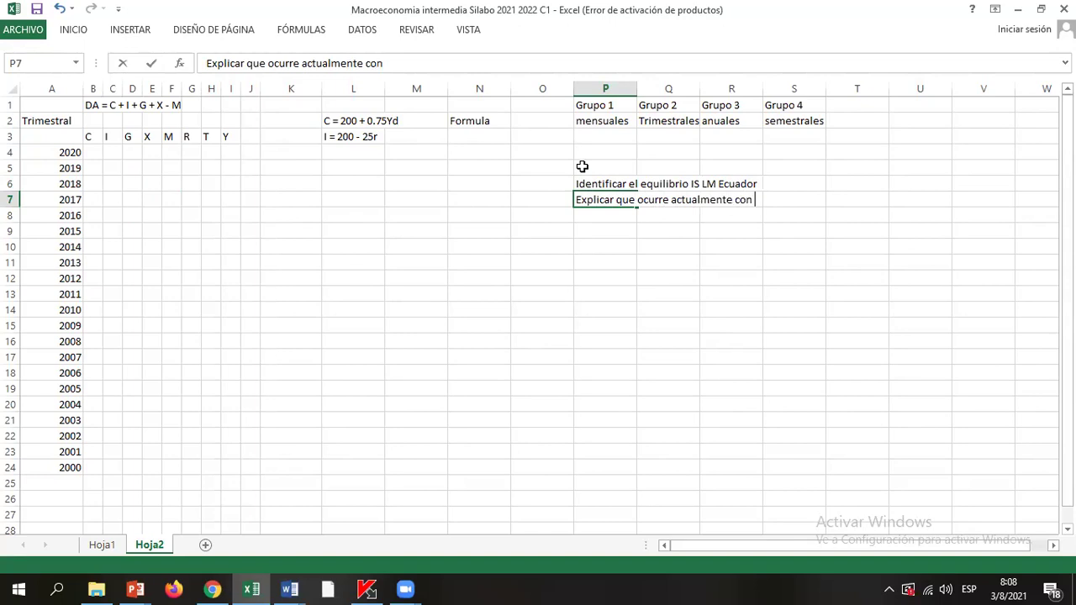
pyautogui.write('los distintos escenarios')
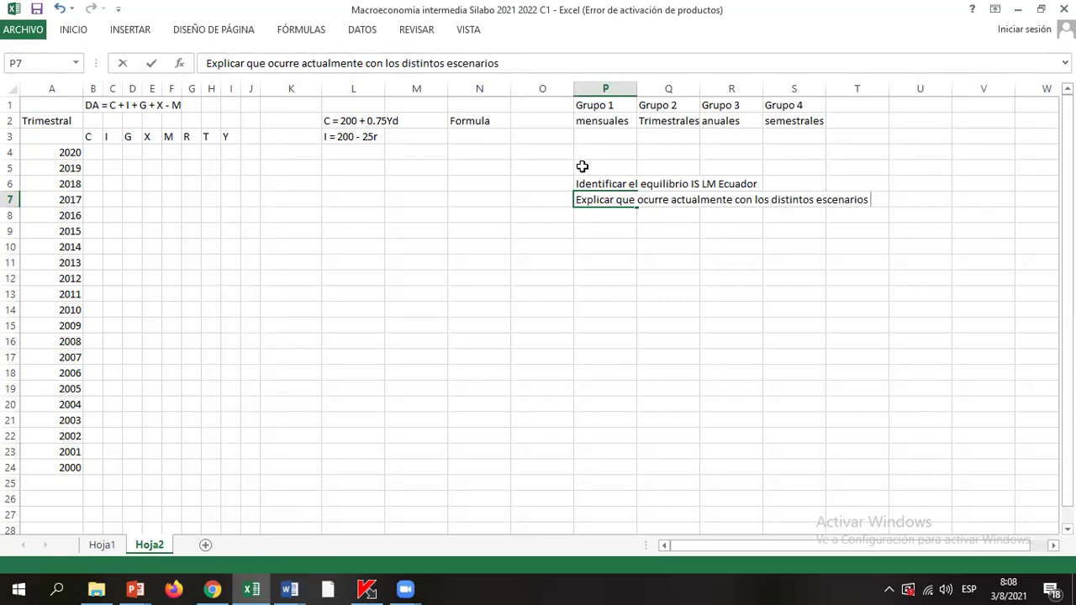
pyautogui.write(' que podrian susic')
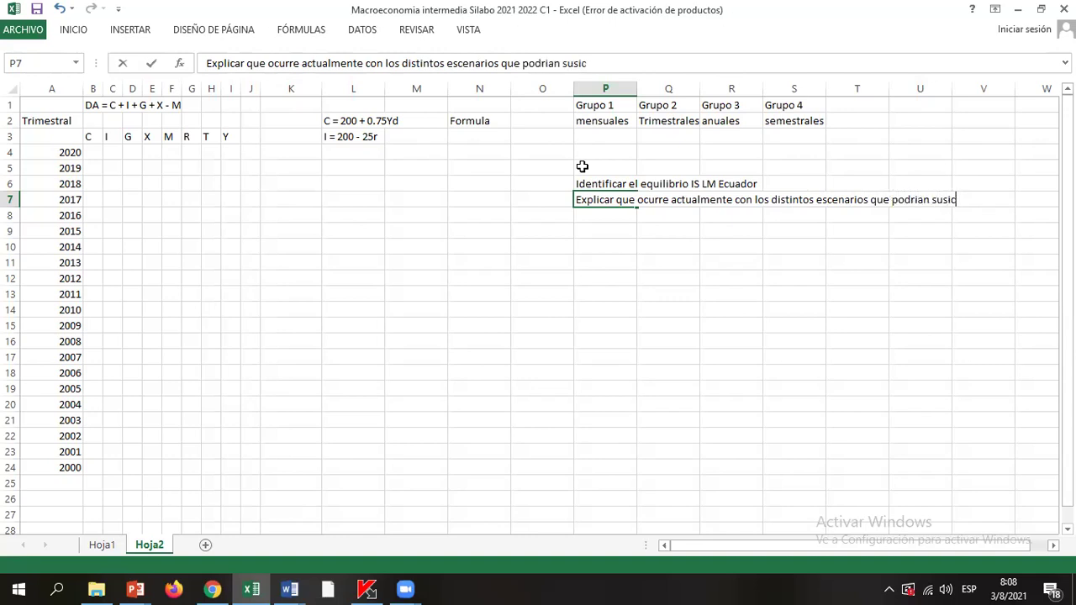
pyautogui.write('t')
pyautogui.press('BackSpace')
pyautogui.press('BackSpace')
pyautogui.press('BackSpace')
pyautogui.press('BackSpace')
pyautogui.write('citarse en poli')
pyautogui.press('BackSpace')
pyautogui.write('itica ')
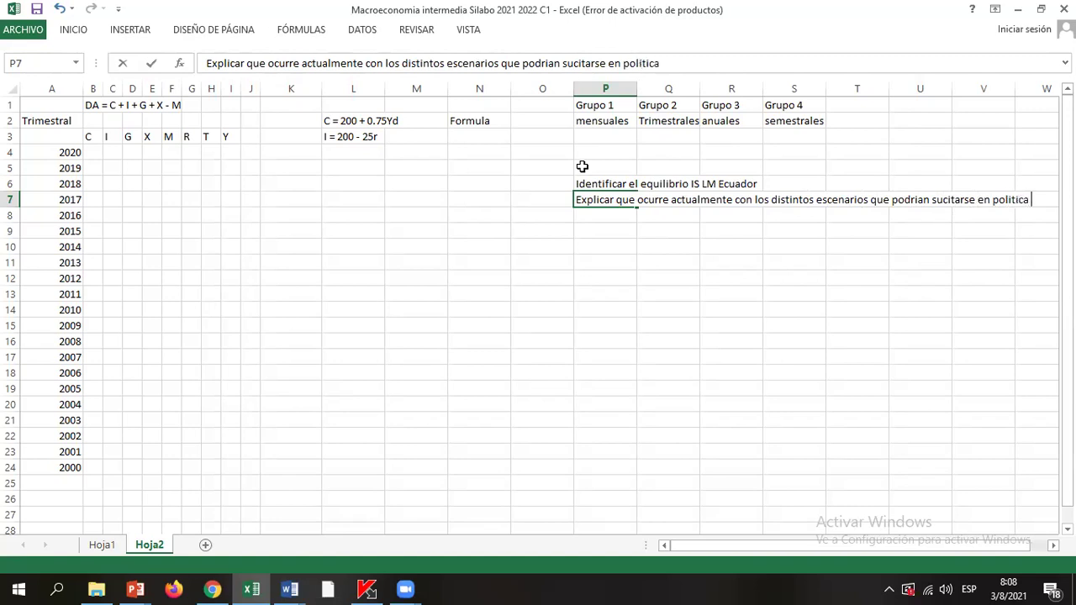
pyautogui.write('economica')
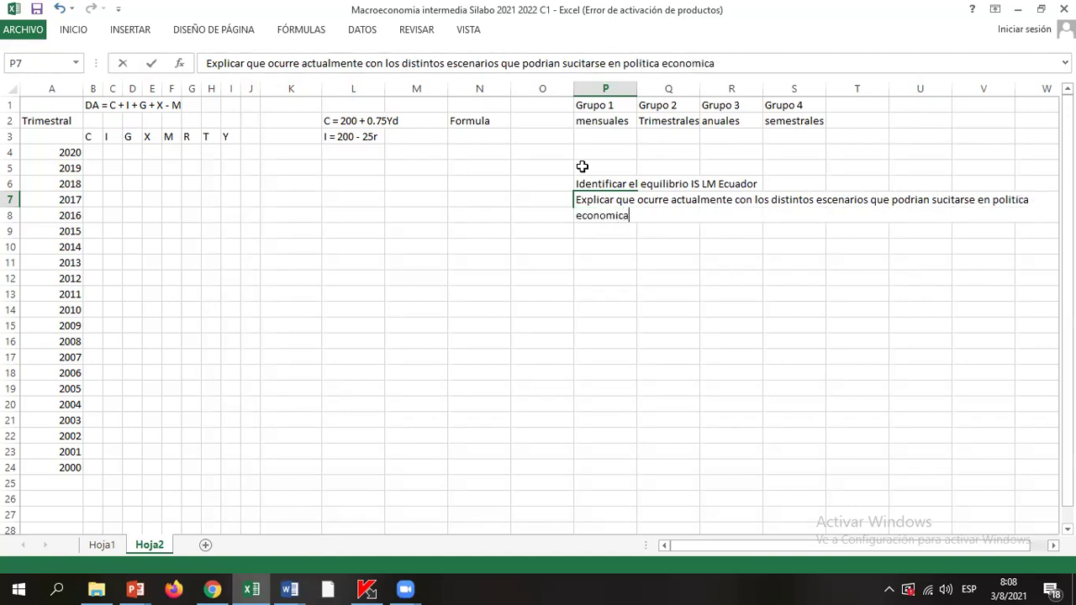
pyautogui.press('Return')
# Step: Move the two task lines from cells P6:P7 one column over to O6:O7
pyautogui.press('Left')
pyautogui.press('Right')
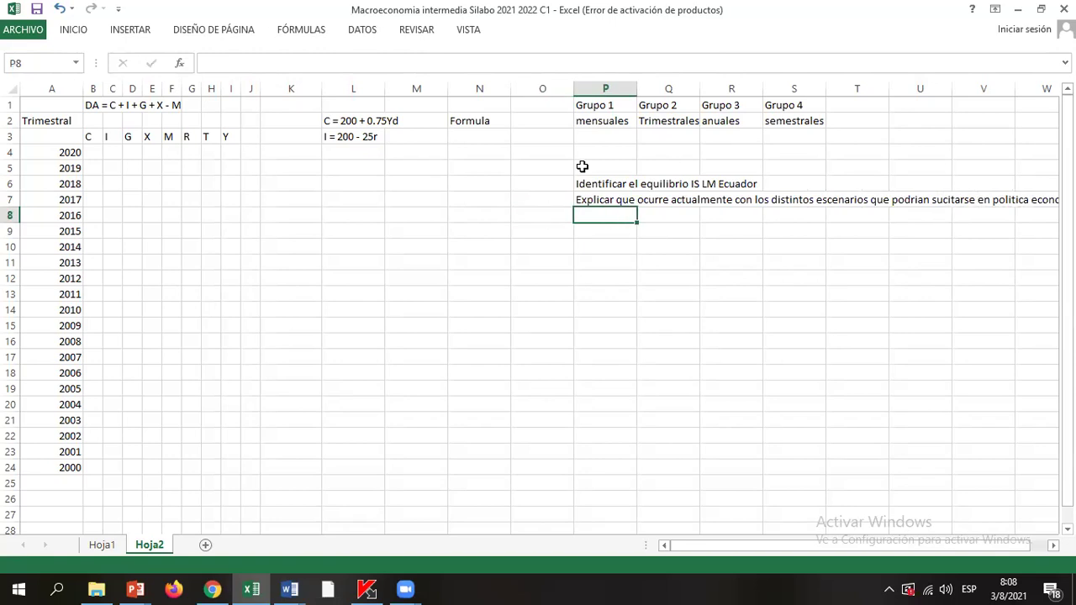
pyautogui.press('Up')
pyautogui.press('Up')
pyautogui.hotkey('shift', 'Down')
pyautogui.hotkey('ctrl', 'c')
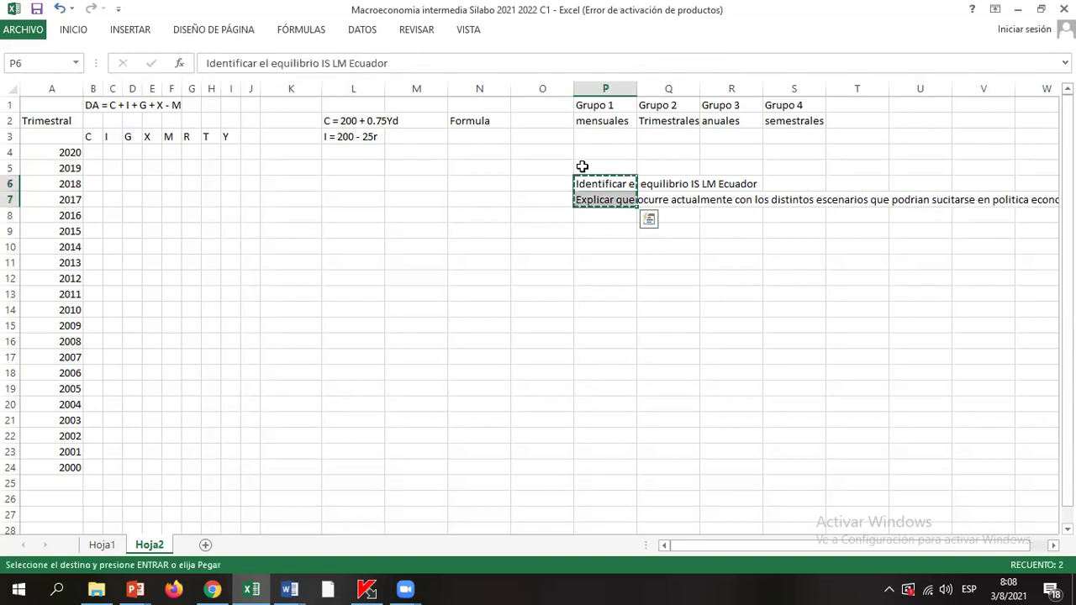
pyautogui.hotkey('ctrl', 'q')
pyautogui.press('Escape')
pyautogui.press('Left')
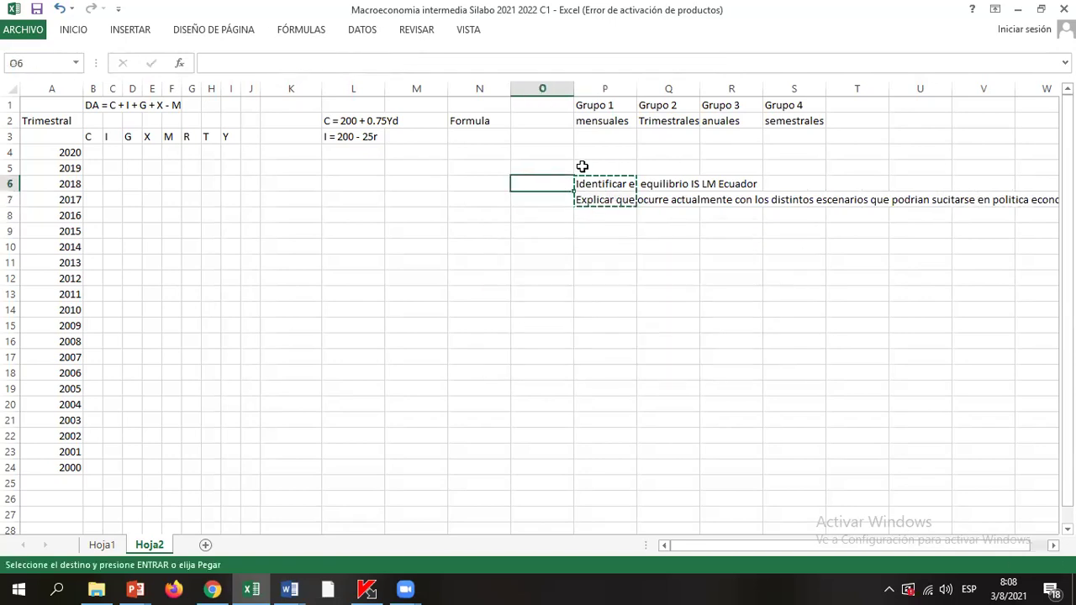
pyautogui.press('Return')
# Step: Enter "politica fiscal" in cell P8 as the first scenario under the task lines
pyautogui.press('Down')
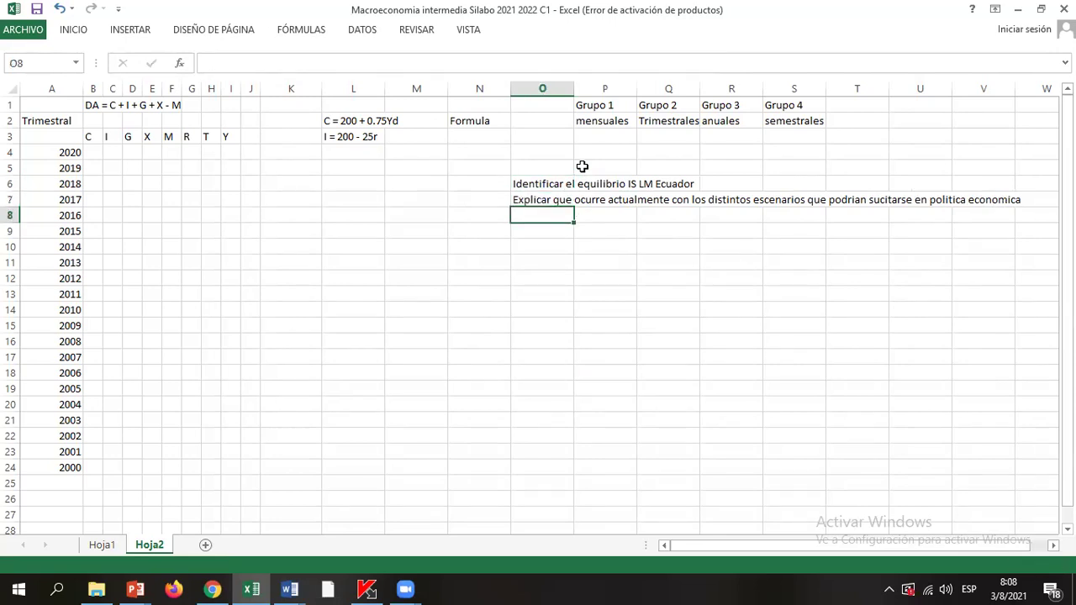
pyautogui.press('Right')
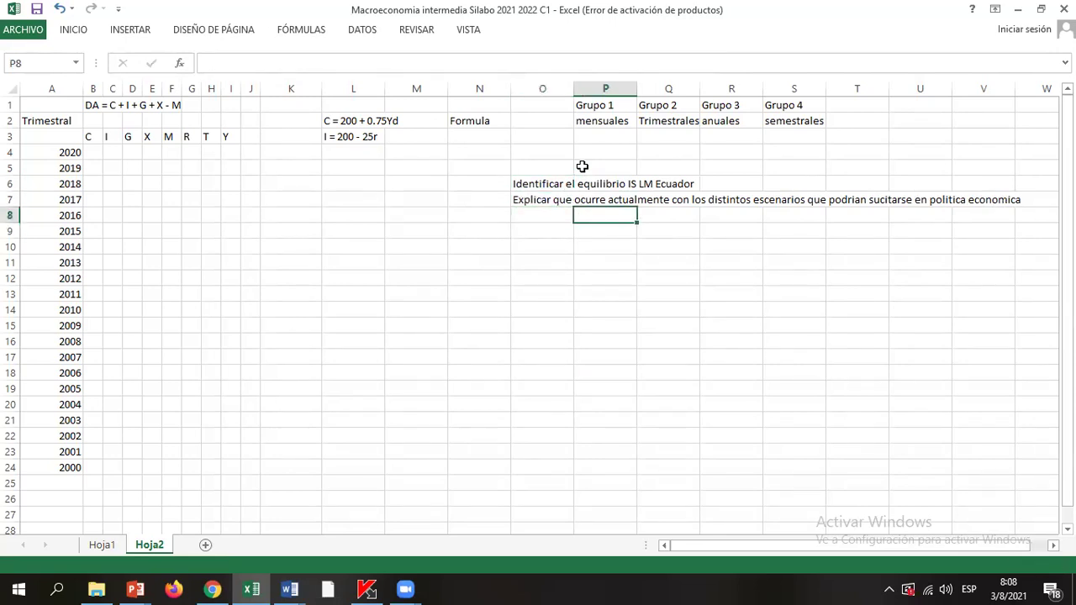
pyautogui.write('politica fisca')
pyautogui.press('BackSpace')
pyautogui.write('cal')
pyautogui.press('Return')
# Step: Enter "política monetaria" in cell P9 as the second scenario
pyautogui.write('pol{iti')
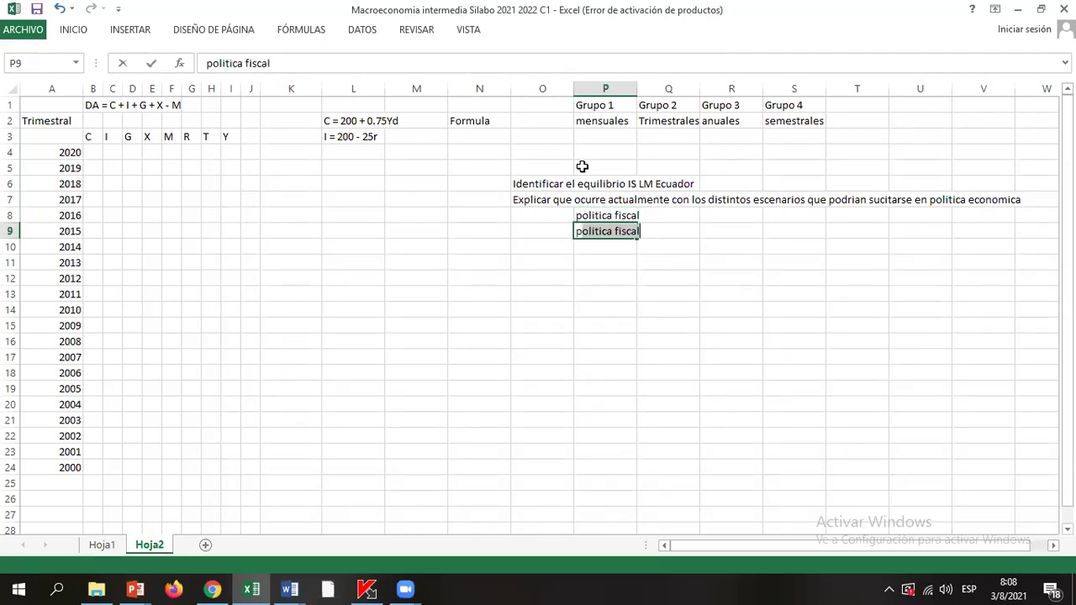
pyautogui.press('BackSpace')
pyautogui.press('BackSpace')
pyautogui.press('BackSpace')
pyautogui.press('BackSpace')
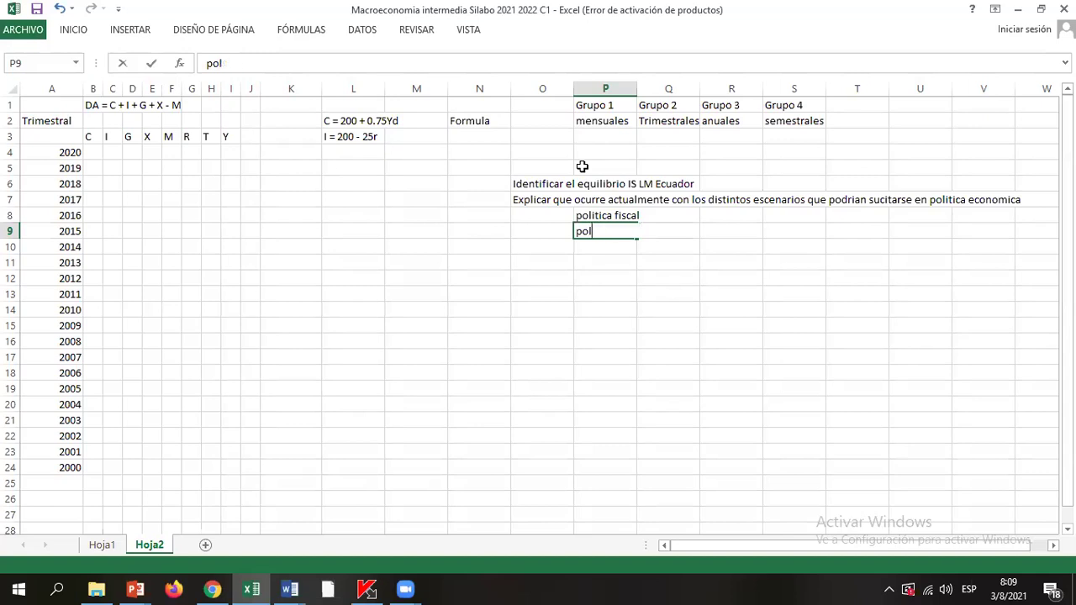
pyautogui.write('ítica monetaria')
pyautogui.press('Return')
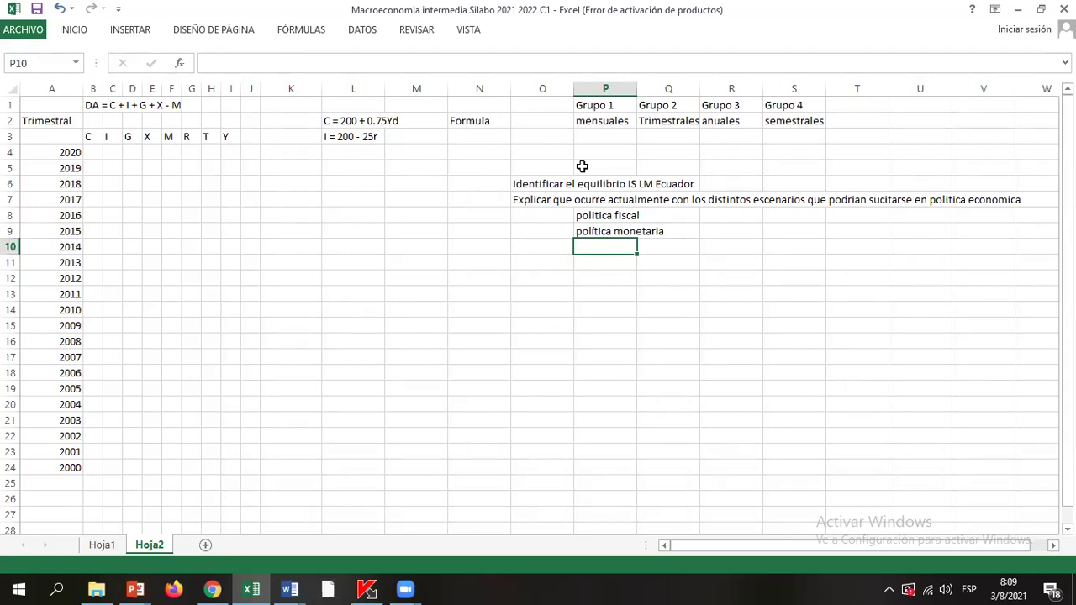
# Step: Enter "interpretar la figura como una estructura de tipo de cambio fijo." in cell P10 under the monetary policy scenario
pyautogui.write('interpretar la figura como una estrutra de')
pyautogui.press('BackSpace')
pyautogui.press('BackSpace')
pyautogui.press('BackSpace')
pyautogui.press('BackSpace')
pyautogui.press('BackSpace')
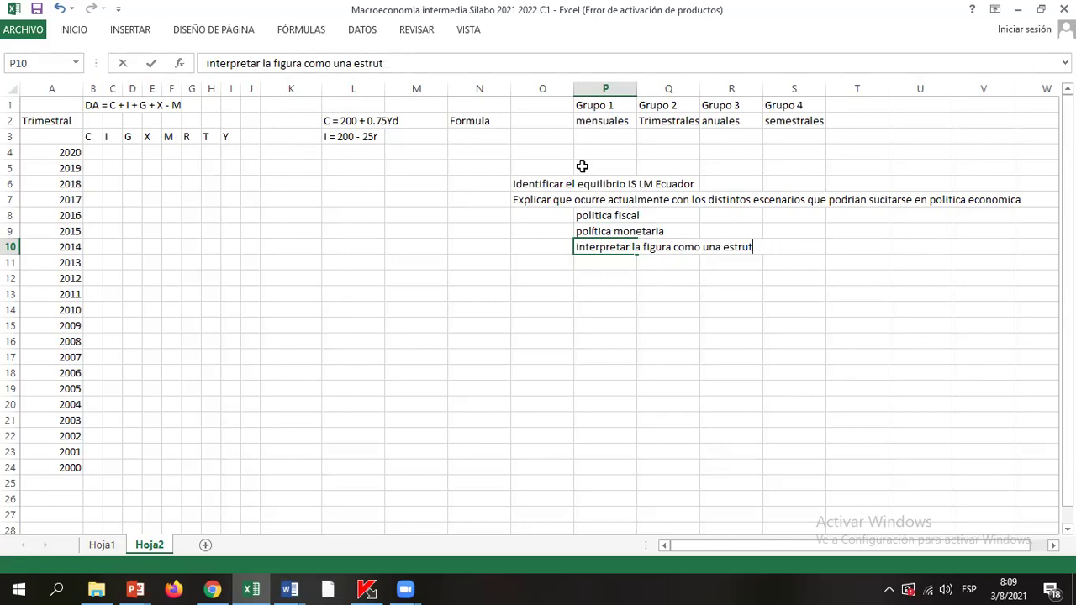
pyautogui.press('BackSpace')
pyautogui.write('ctura de tipo ')
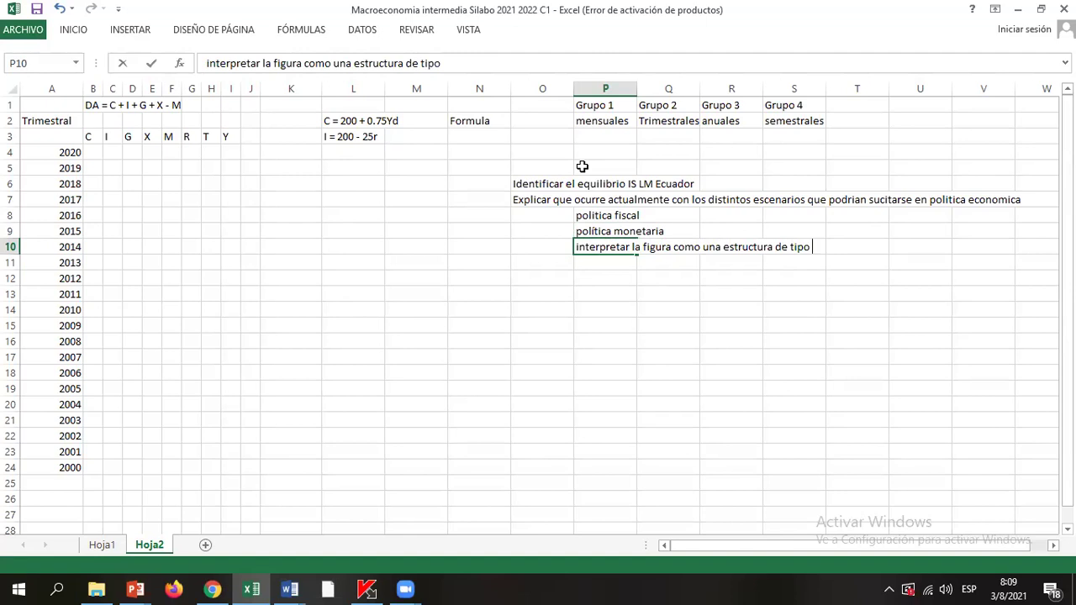
pyautogui.write('de cambio f')
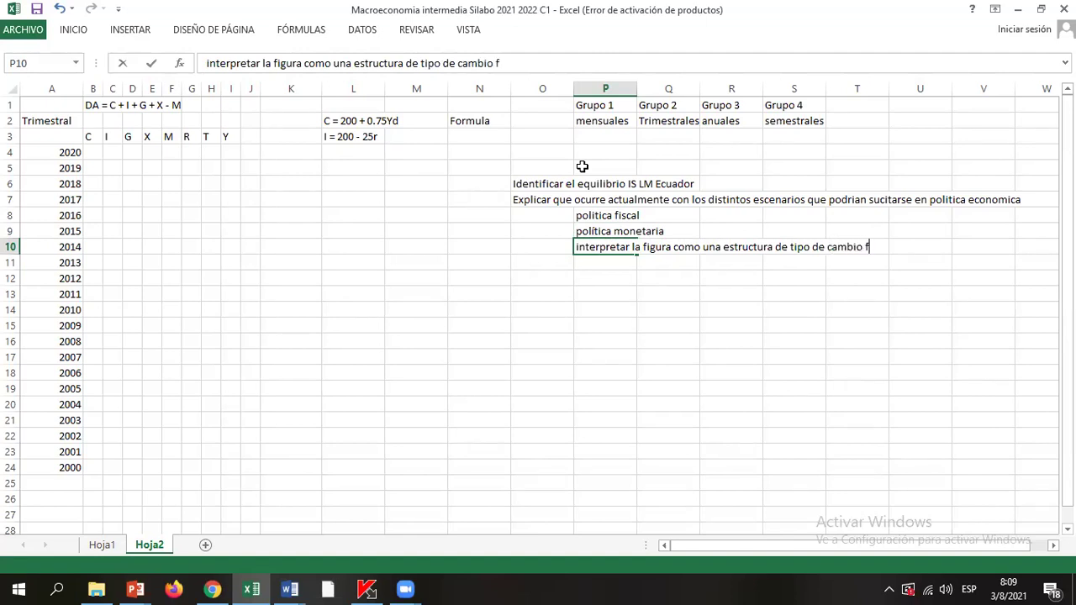
pyautogui.write('ijo.')
pyautogui.press('Return')
pyautogui.press('Up')
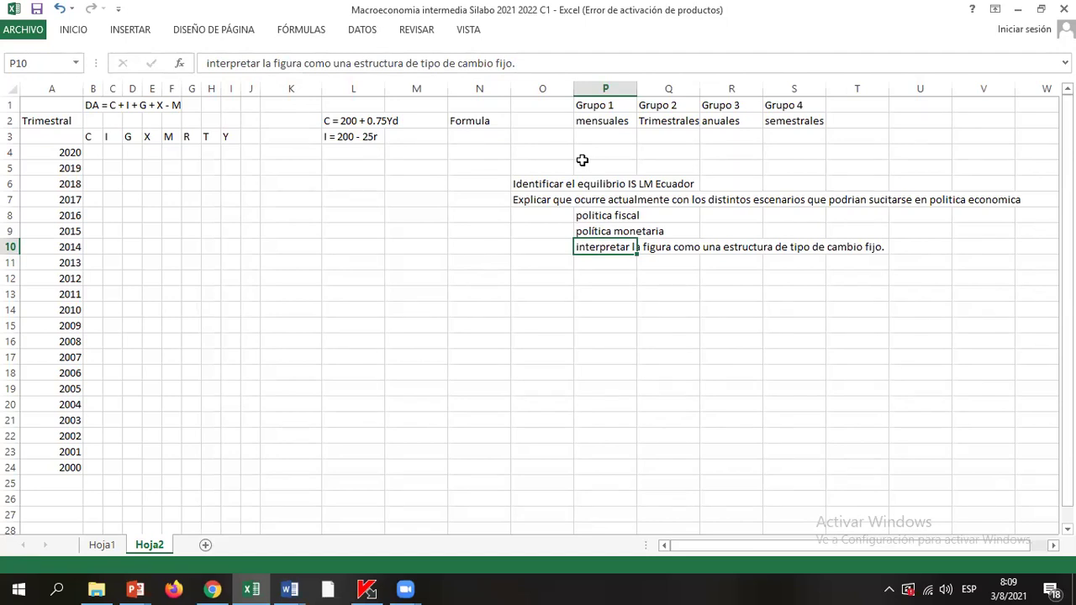
pyautogui.press('Up')
pyautogui.press('Up')
pyautogui.press('Up')
pyautogui.press('Up')
pyautogui.press('Left')
pyautogui.press('Down')
pyautogui.press('Right')
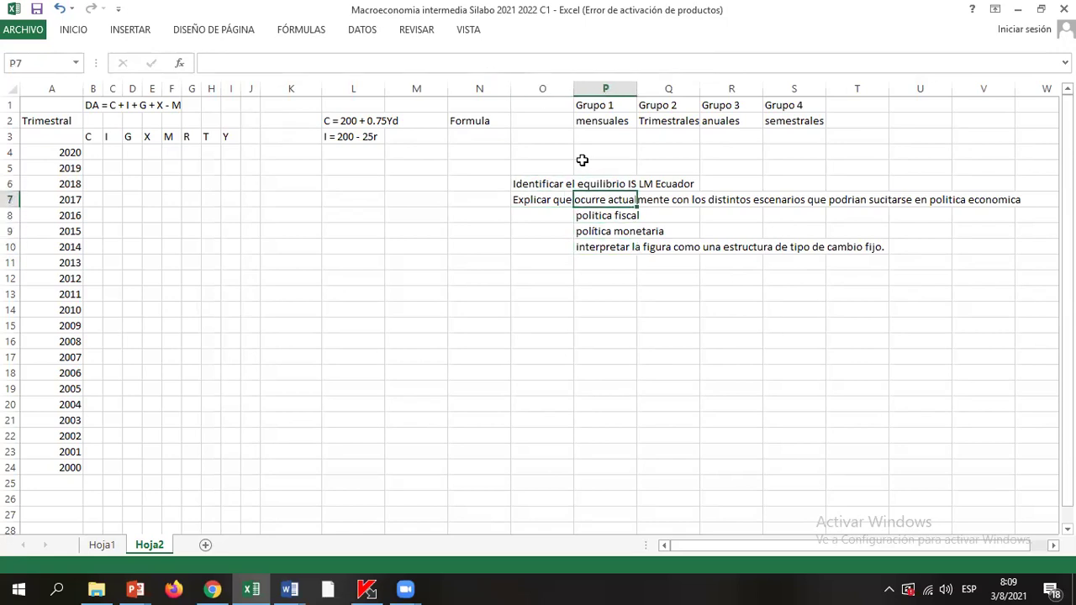
pyautogui.press('Down')
pyautogui.press('Down')
pyautogui.press('Down')
pyautogui.press('Down')
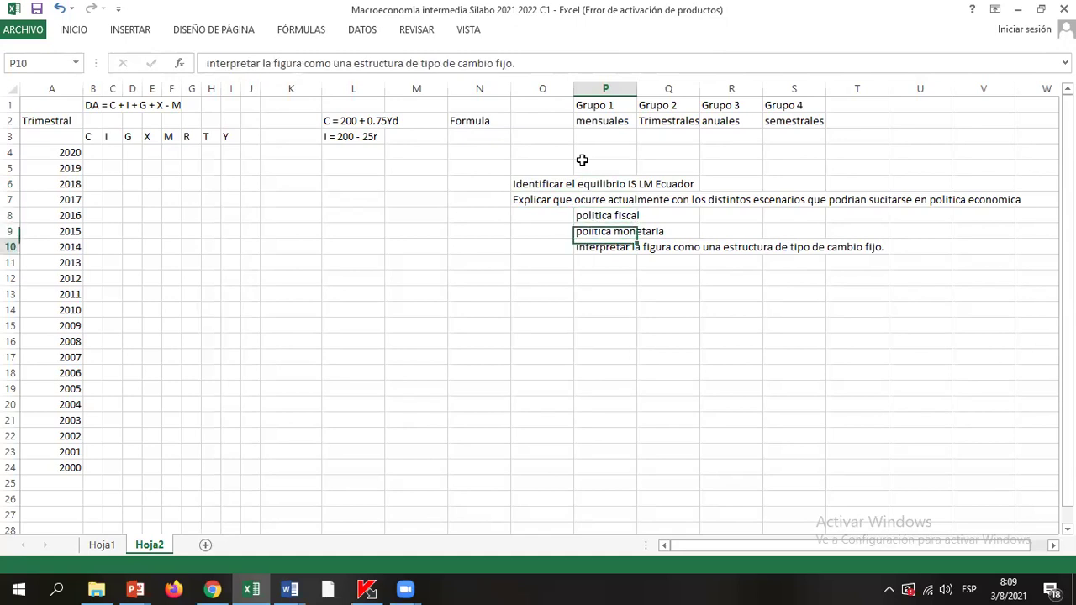
pyautogui.press('Down')
pyautogui.press('Left')
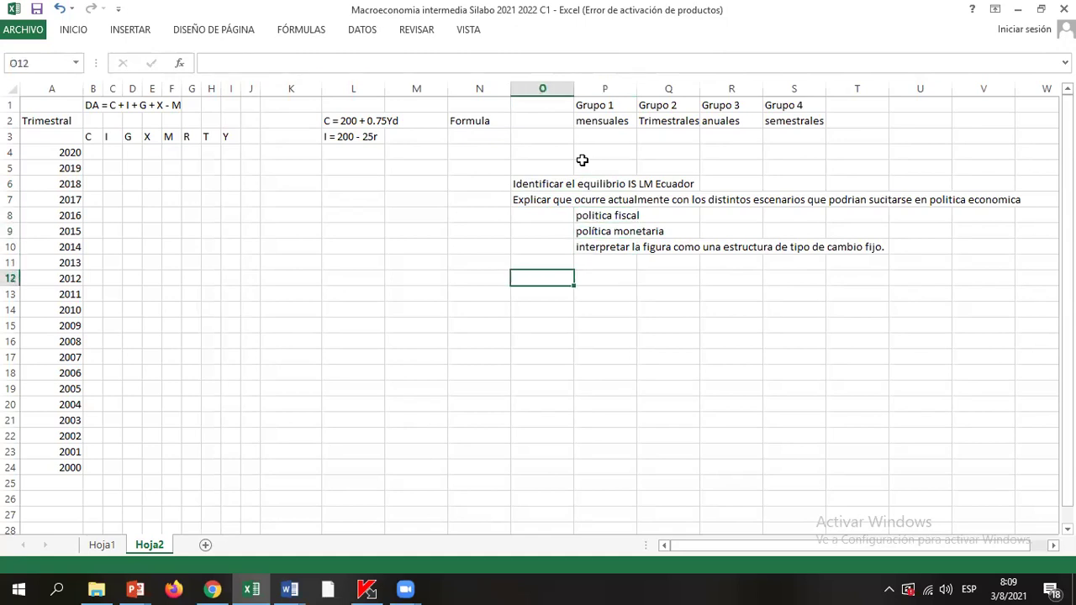
pyautogui.press('Right')
pyautogui.press('Left')
pyautogui.press('Left')
pyautogui.press('Left')
pyautogui.press('Left')
pyautogui.press('Left')
pyautogui.press('Left')
pyautogui.press('Left')
pyautogui.press('Down')
pyautogui.press('Right')
pyautogui.press('Right')
pyautogui.press('Right')
pyautogui.press('Right')
pyautogui.press('Right')
pyautogui.press('Right')
pyautogui.press('Right')
pyautogui.press('Right')
pyautogui.press('Right')
pyautogui.press('Right')
pyautogui.press('Left')
pyautogui.press('Left')
pyautogui.press('Left')
pyautogui.press('Left')
pyautogui.press('Left')
pyautogui.press('Left')
pyautogui.press('Left')
pyautogui.press('Left')
pyautogui.press('Left')
pyautogui.press('Left')
pyautogui.press('Left')
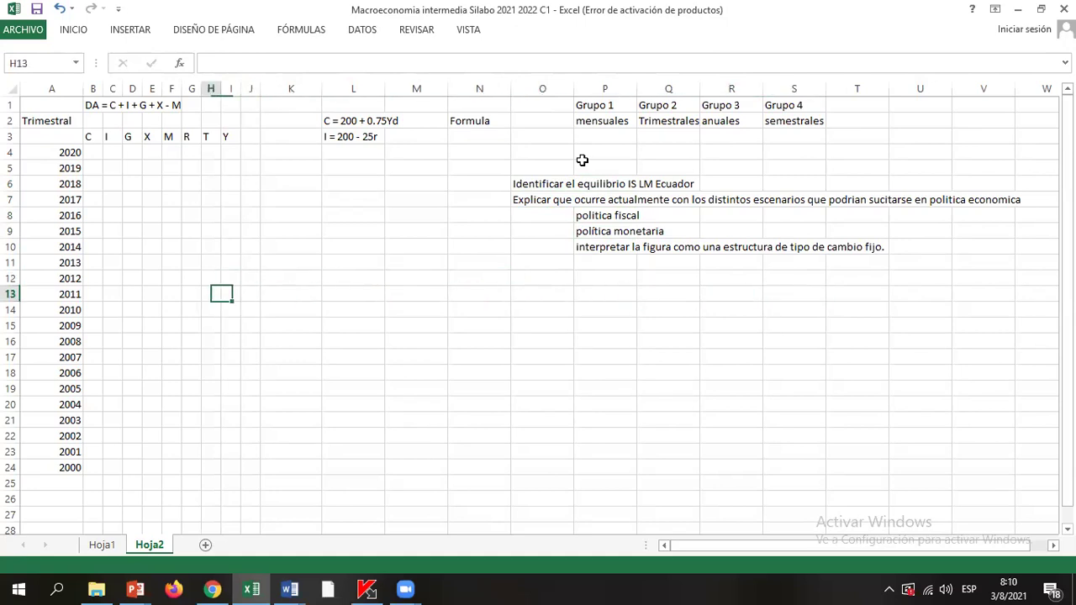
# Step: Enter the heading "1ra asignación:" in cell N13 below the task lines
pyautogui.press('Right')
pyautogui.press('Right')
pyautogui.press('Right')
pyautogui.press('Right')
pyautogui.press('Right')
pyautogui.press('Right')
pyautogui.press('Right')
pyautogui.press('Left')
pyautogui.write('1ra ')
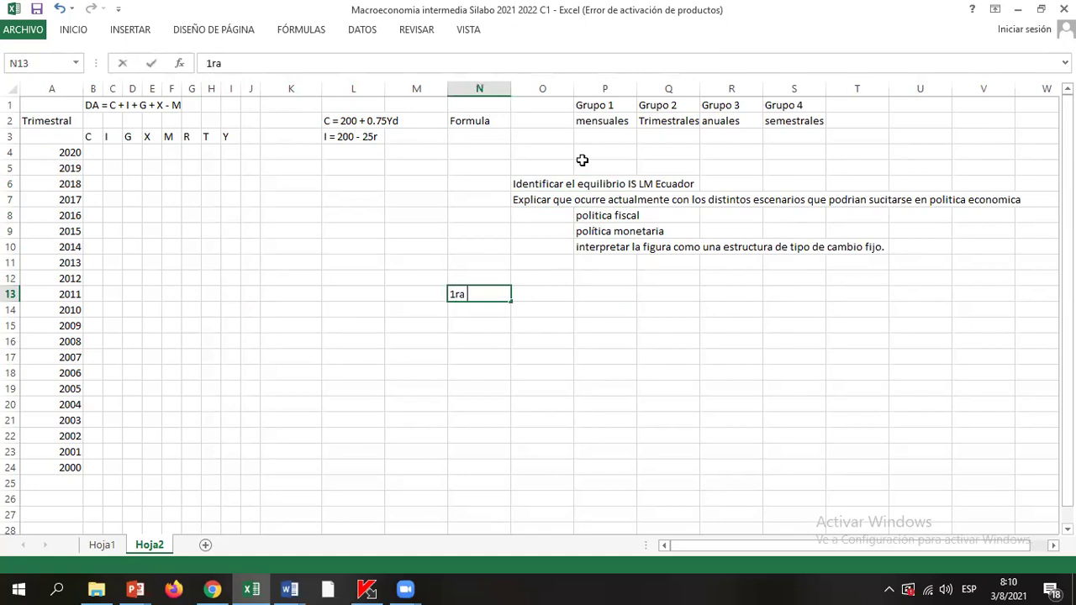
pyautogui.write('asignación')
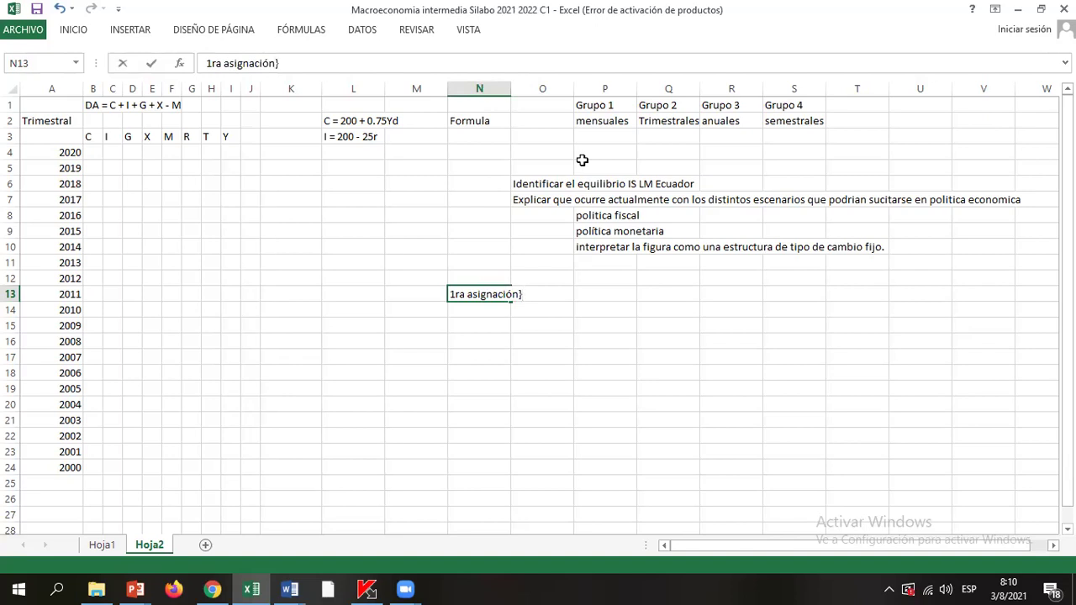
pyautogui.press('Return')
pyautogui.press('Up')
pyautogui.press('Down')
# Step: Enter "presentar los datos obtenidos en el banco Central" in cell N14 as the first assignment's task
pyautogui.write('presenta')
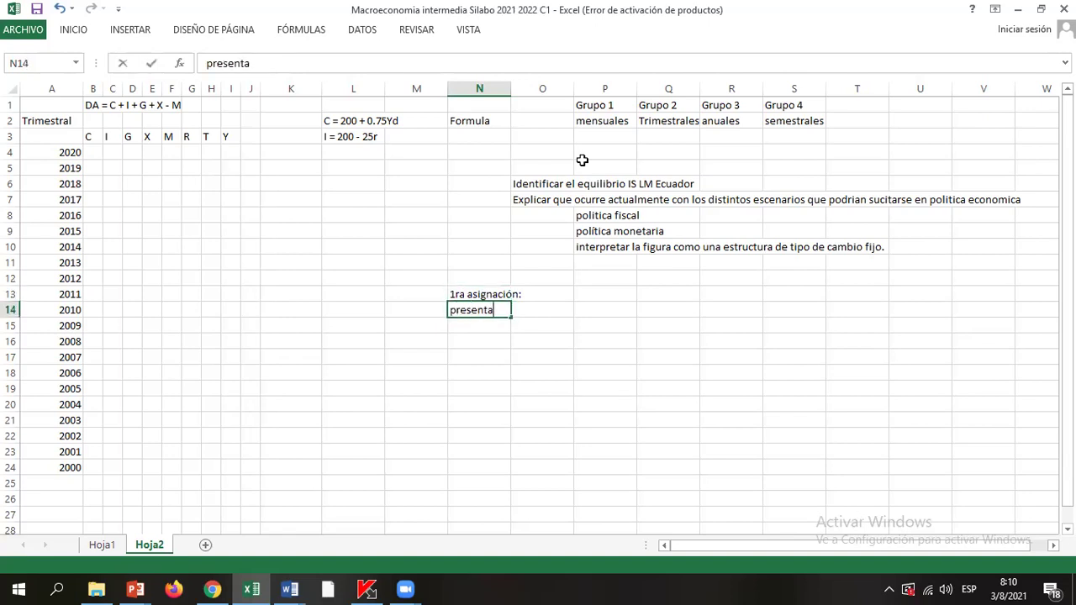
pyautogui.write('r l')
pyautogui.press('BackSpace')
pyautogui.write('los datos de')
pyautogui.press('BackSpace')
pyautogui.press('BackSpace')
pyautogui.write('obtenidos en')
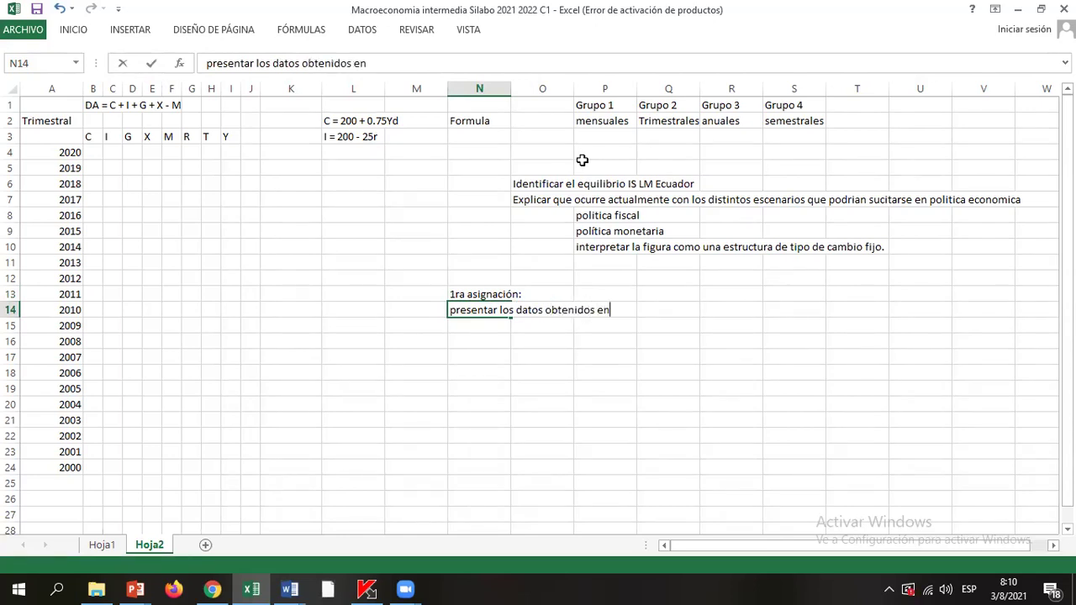
pyautogui.write(' el banco Central')
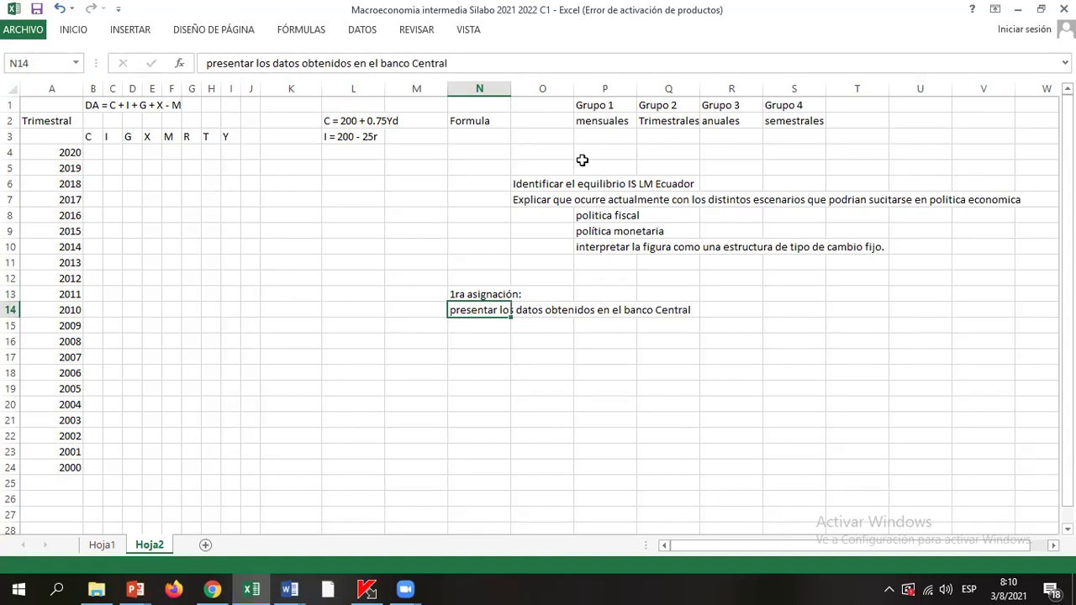
pyautogui.press('Return')
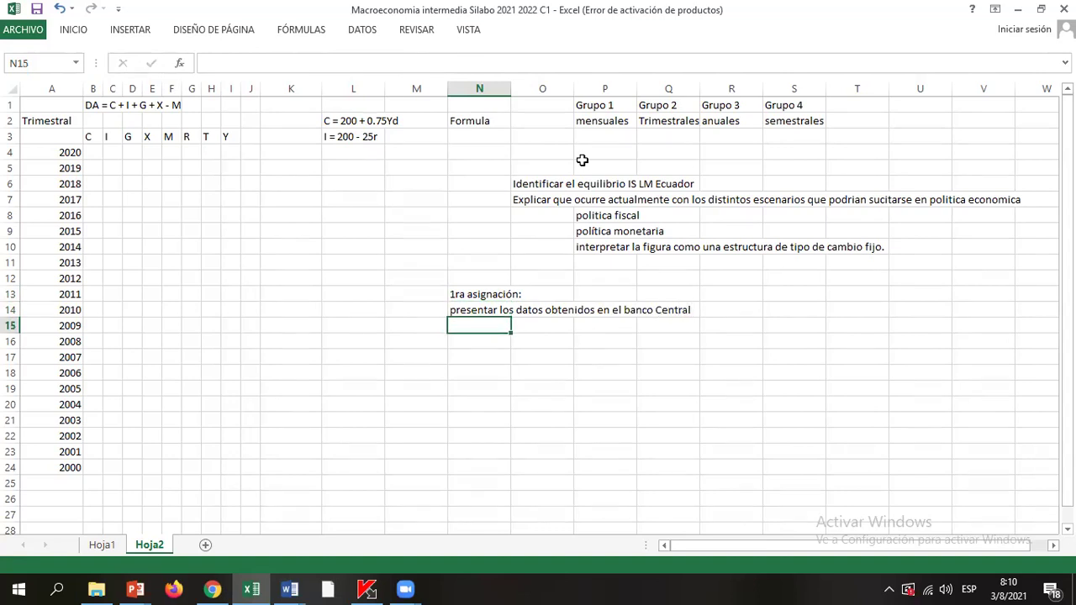
# Step: Enter the heading "2da" in cell N15 and its task "Calculos que obtuvieron para econtrar la curva IS LM" in N16
pyautogui.write('2da')
pyautogui.press('Return')
pyautogui.write('C')
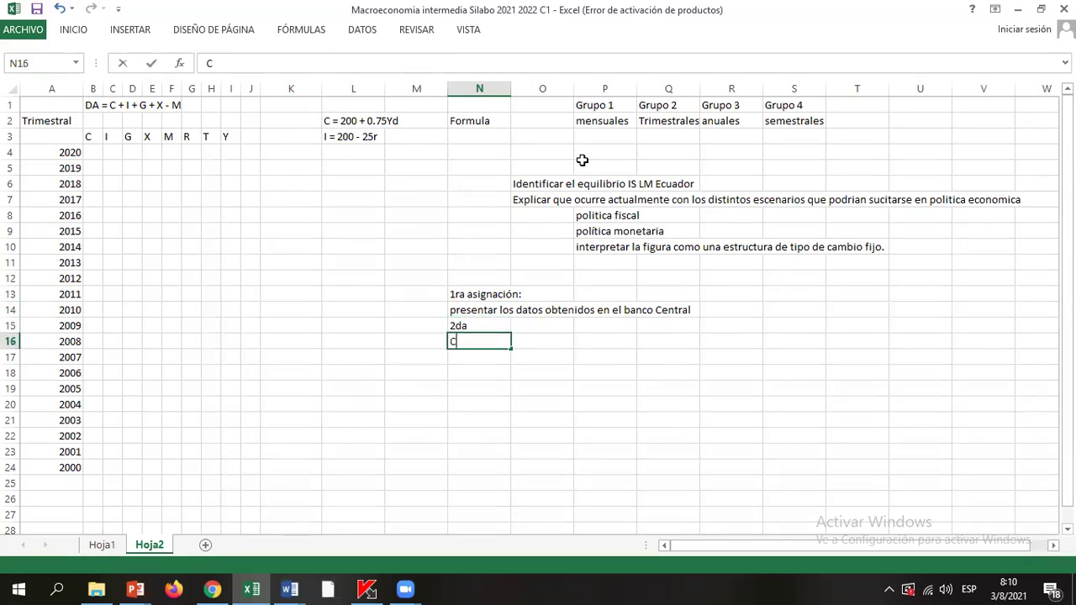
pyautogui.write('alculos que ot')
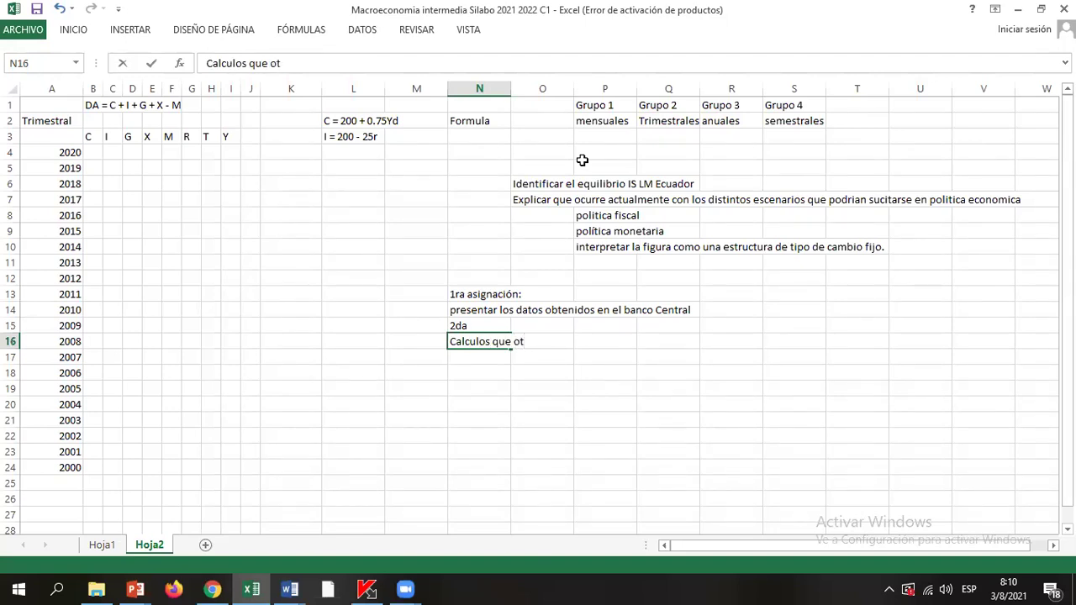
pyautogui.press('BackSpace')
pyautogui.write('btuvieron pas')
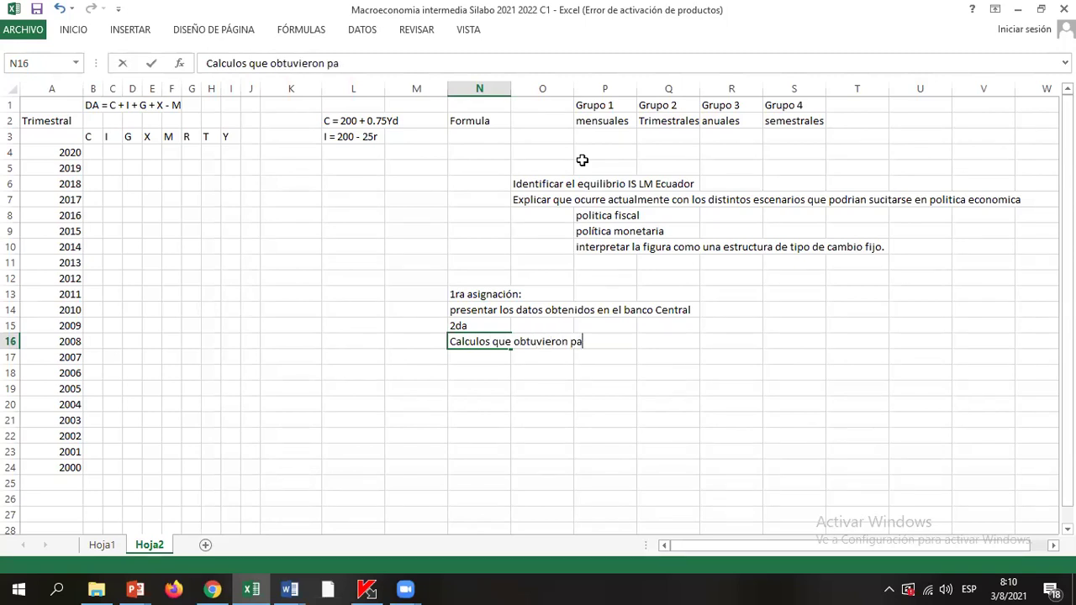
pyautogui.press('BackSpace')
pyautogui.write('ra econtrar la ')
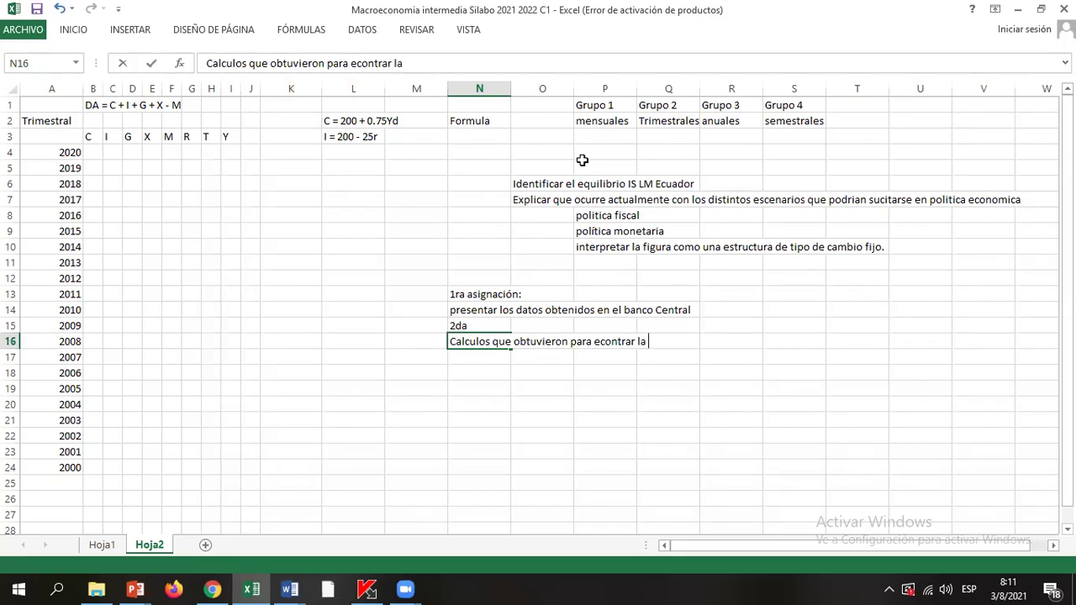
pyautogui.write('curva IS LM')
pyautogui.press('Return')
# Step: Enter the heading "3RA" in cell N17 and "Todos los análisis" below it in N18
pyautogui.write('3')
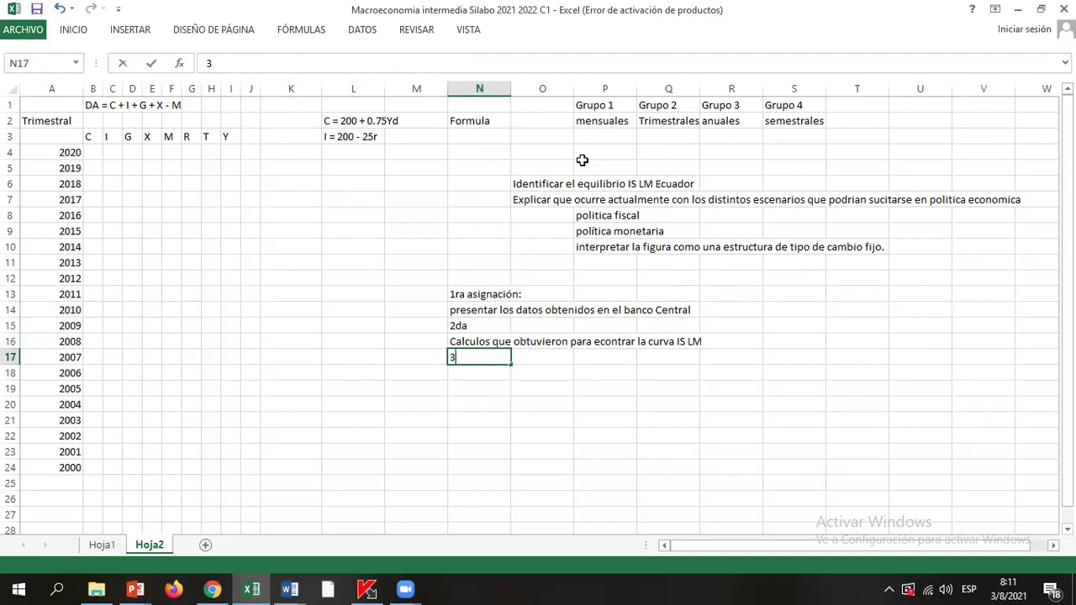
pyautogui.write('R')
pyautogui.press('BackSpace')
pyautogui.write('RA')
pyautogui.press('Return')
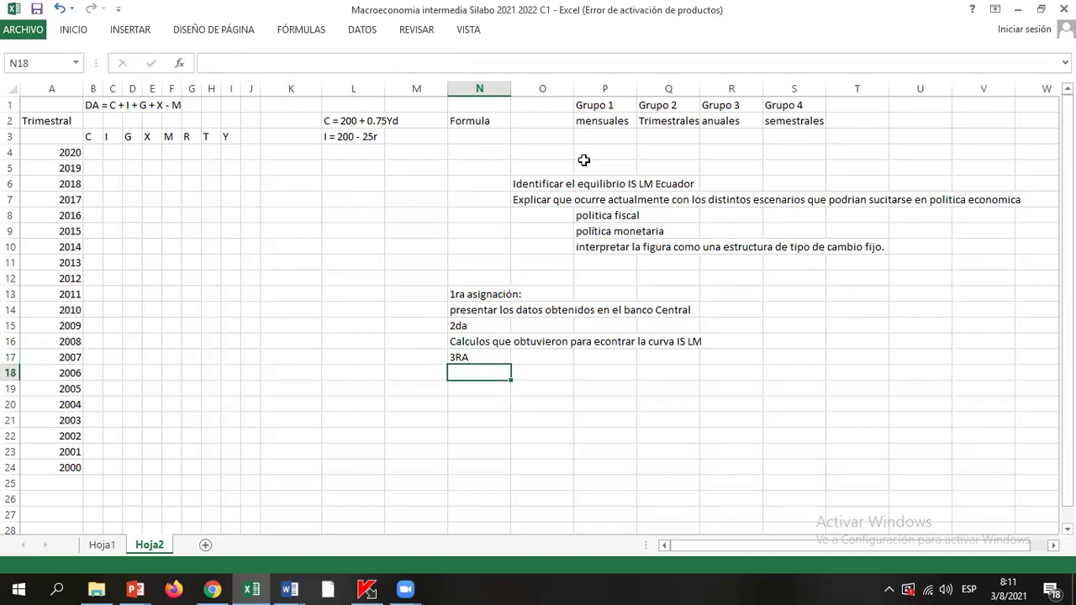
pyautogui.click(496, 376)
pyautogui.write('Todos los ana')
pyautogui.press('BackSpace')
pyautogui.press('BackSpace')
pyautogui.press('BackSpace')
pyautogui.press('BackSpace')
pyautogui.write('álisi')
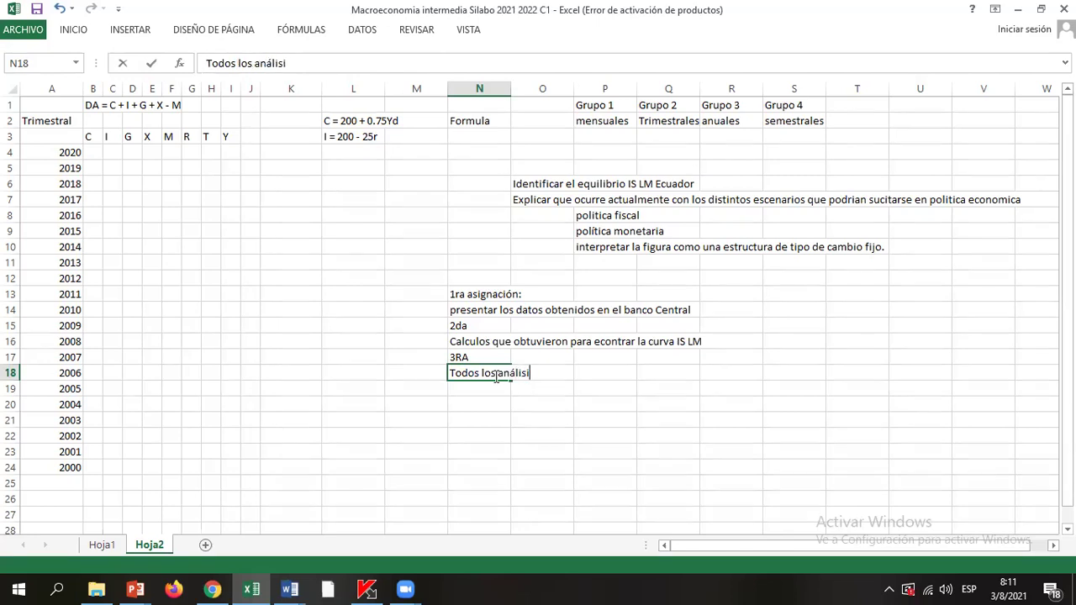
pyautogui.press('Return')
pyautogui.press('Up')
pyautogui.press('Up')
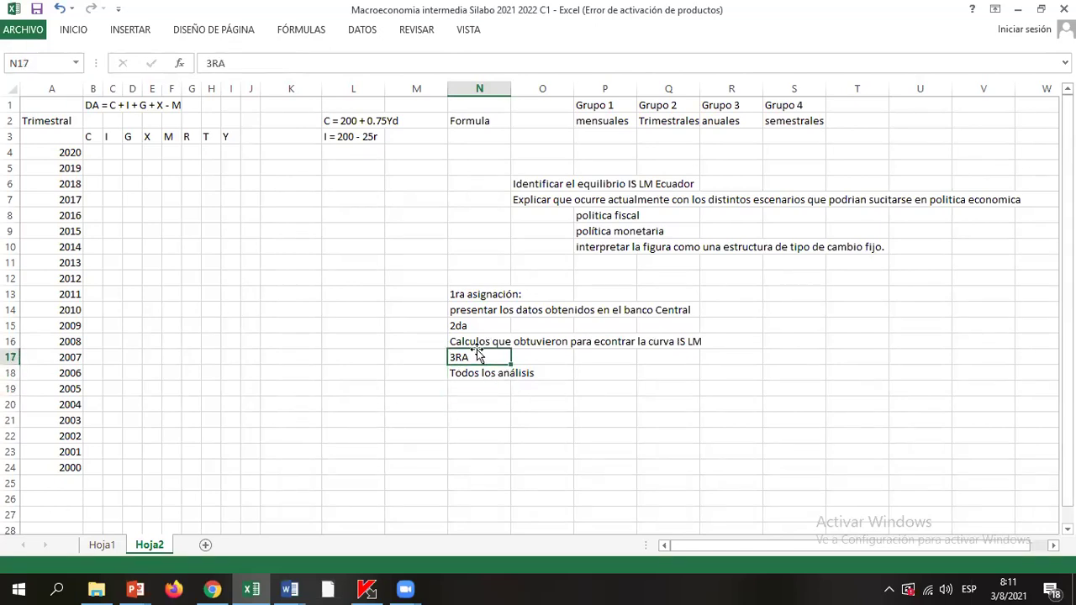
# Step: Extend the third assignment's text in cell N18 with "según la teoría económica"
pyautogui.click(450, 373)
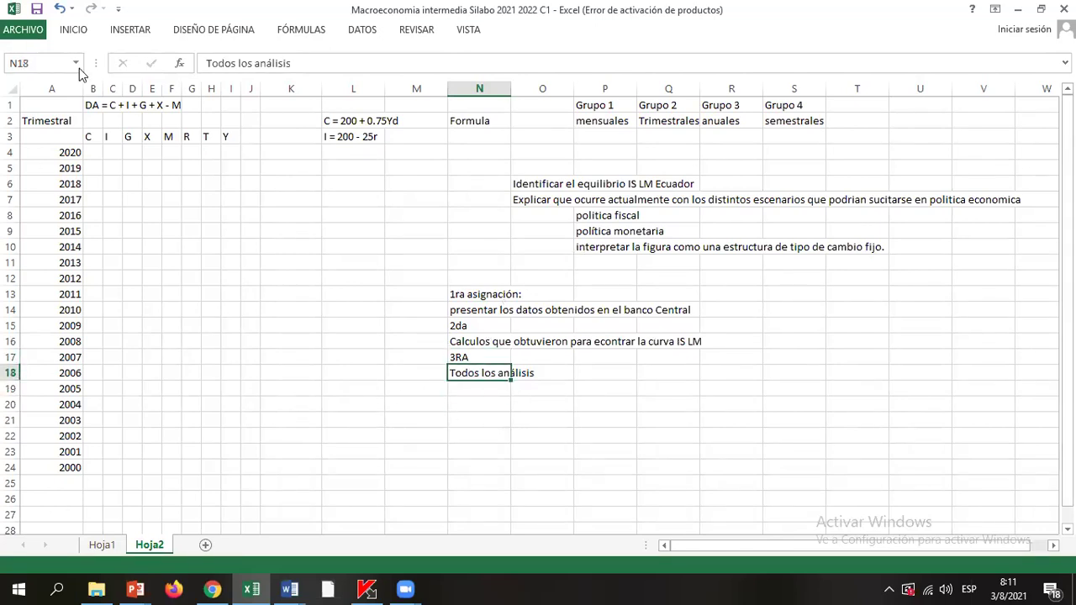
pyautogui.click(272, 67)
pyautogui.write('seg(')
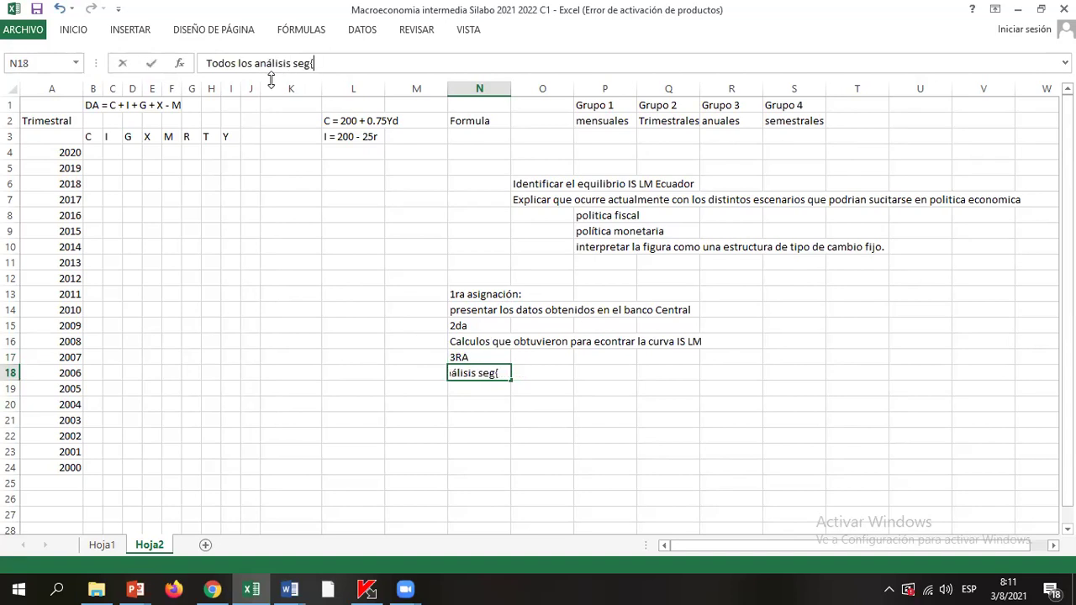
pyautogui.press('BackSpace')
pyautogui.press('BackSpace')
pyautogui.press('BackSpace')
pyautogui.write('g{un la')
pyautogui.press('BackSpace')
pyautogui.press('BackSpace')
pyautogui.press('BackSpace')
pyautogui.press('BackSpace')
pyautogui.press('BackSpace')
pyautogui.write('ún la teo')
pyautogui.press('BackSpace')
pyautogui.press('BackSpace')
pyautogui.write('r{')
pyautogui.press('BackSpace')
pyautogui.write('ía económica')
pyautogui.press('Return')
pyautogui.press('Up')
pyautogui.press('Down')
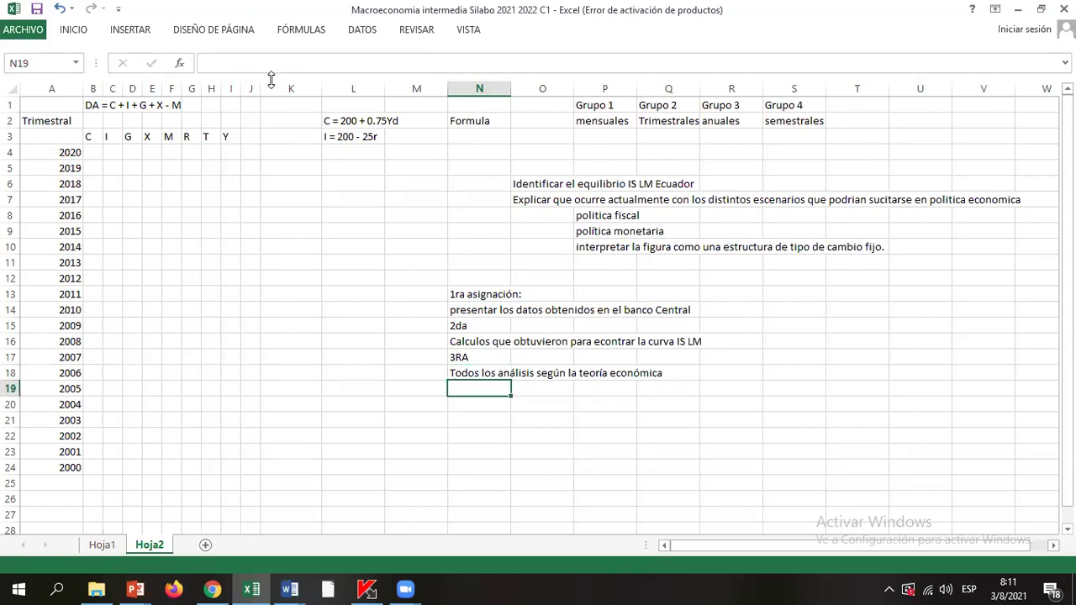
# Step: Enter "especificar si trabajaron con una economía keynesiana o clásica" in cell N19 under the third assignment
pyautogui.write('especificar')
pyautogui.write(' si')
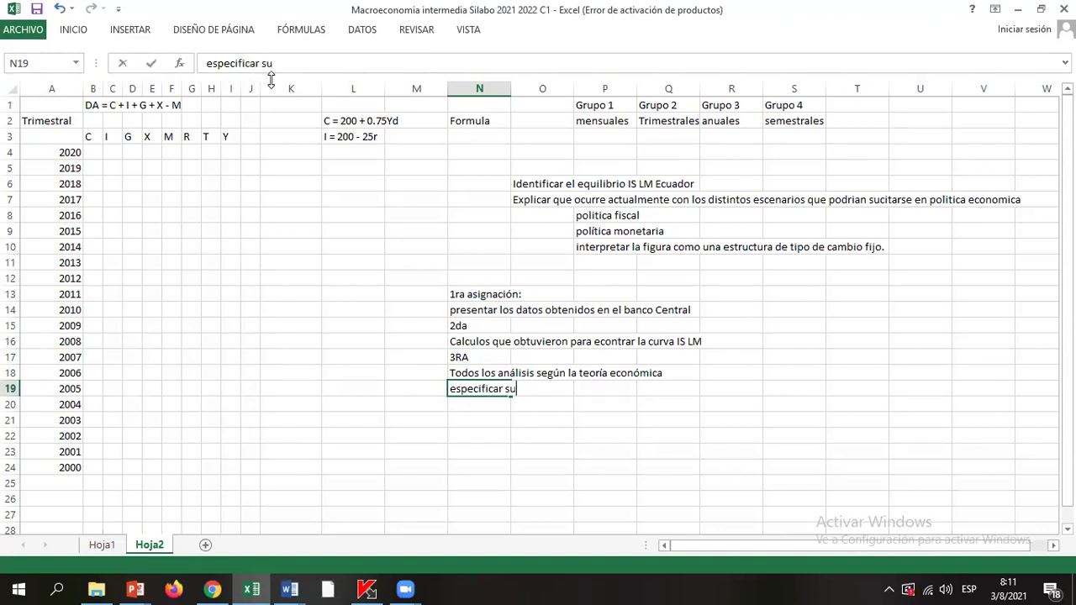
pyautogui.write(' treba')
pyautogui.press('BackSpace')
pyautogui.press('BackSpace')
pyautogui.press('BackSpace')
pyautogui.write('rabajaron co')
pyautogui.write('n una econo')
pyautogui.write('m{i')
pyautogui.write('a keyse')
pyautogui.press('BackSpace')
pyautogui.press('BackSpace')
pyautogui.press('BackSpace')
pyautogui.press('BackSpace')
pyautogui.write('eynesi')
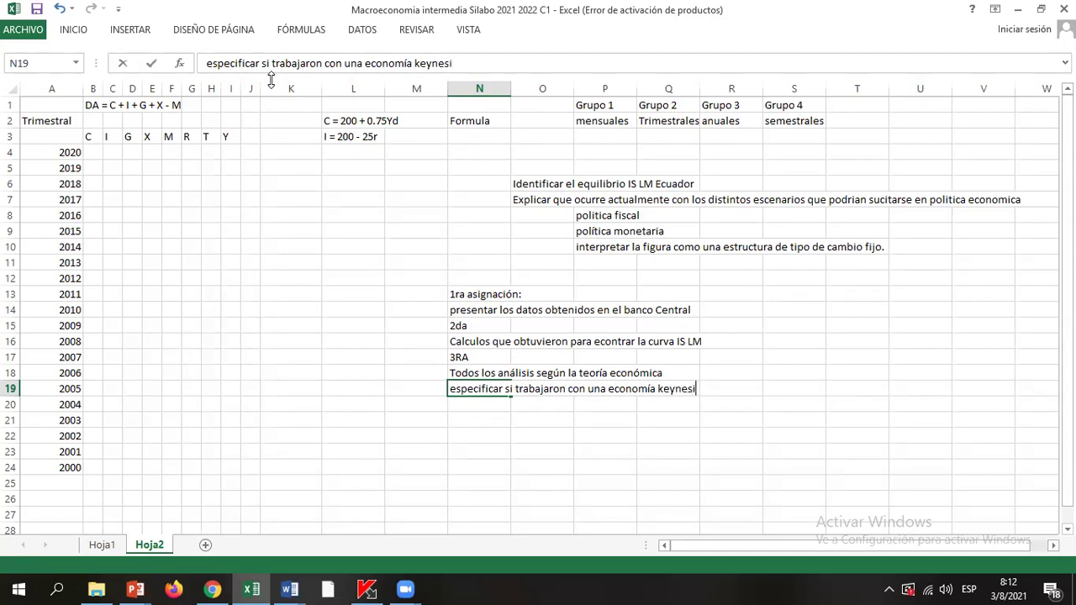
pyautogui.write('ana o clásica')
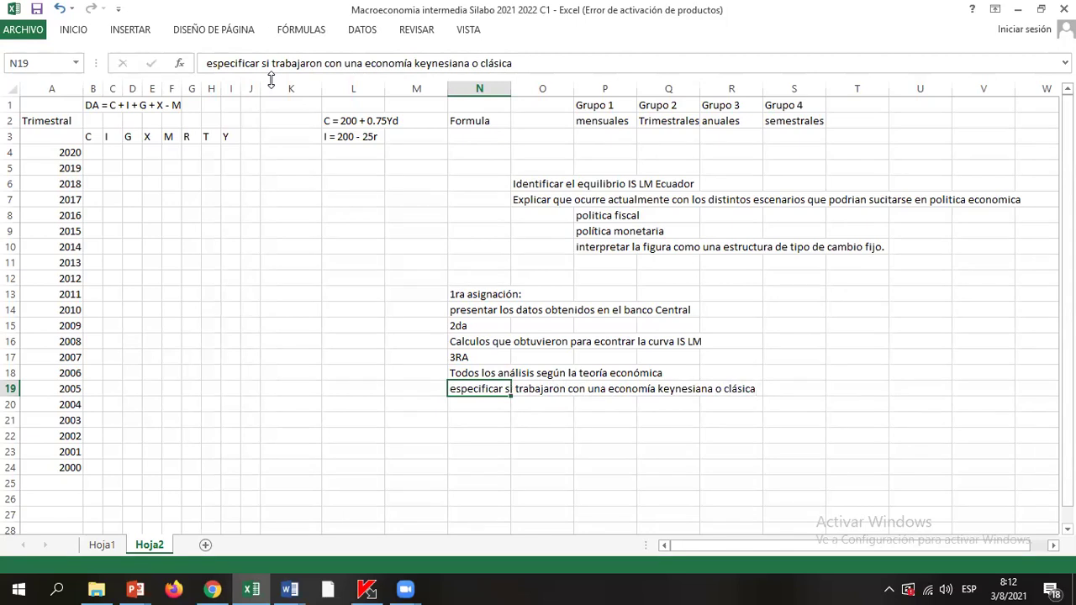
pyautogui.press('Return')
# Step: Enter "razón por la cual consideraron que es clásica o keynesiana" in cell N20 as the third assignment's last line
pyautogui.write('razón por la')
pyautogui.press('BackSpace')
pyautogui.write('a cual ')
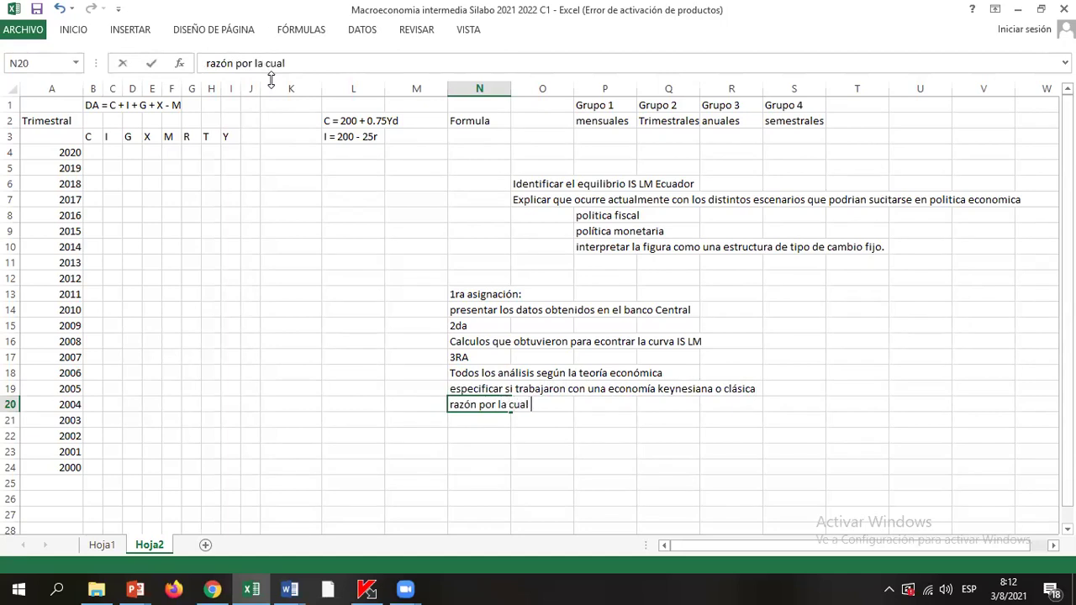
pyautogui.write('considera')
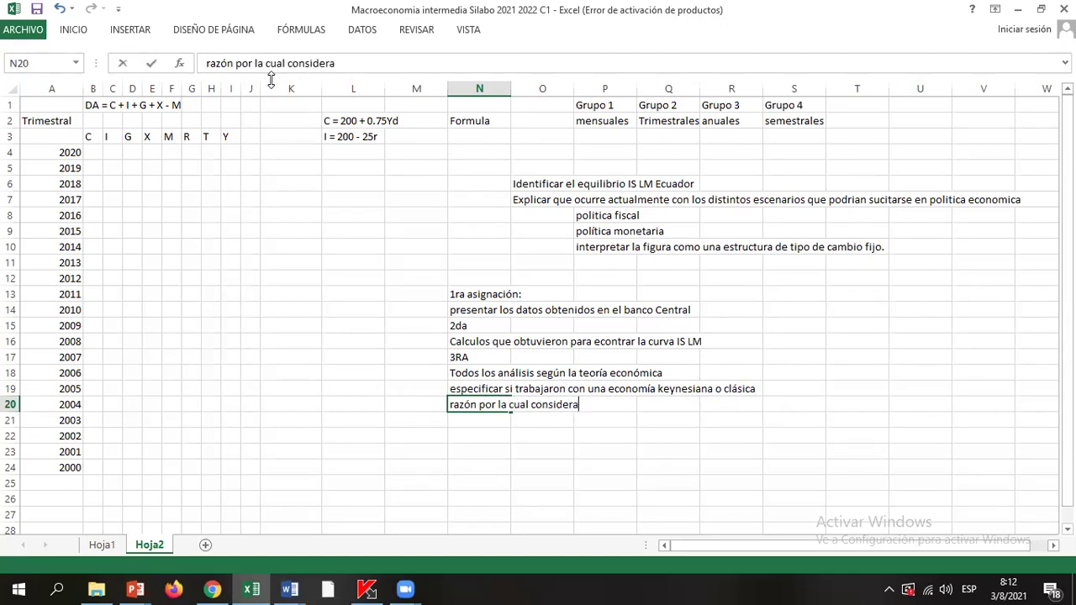
pyautogui.write('ron que es')
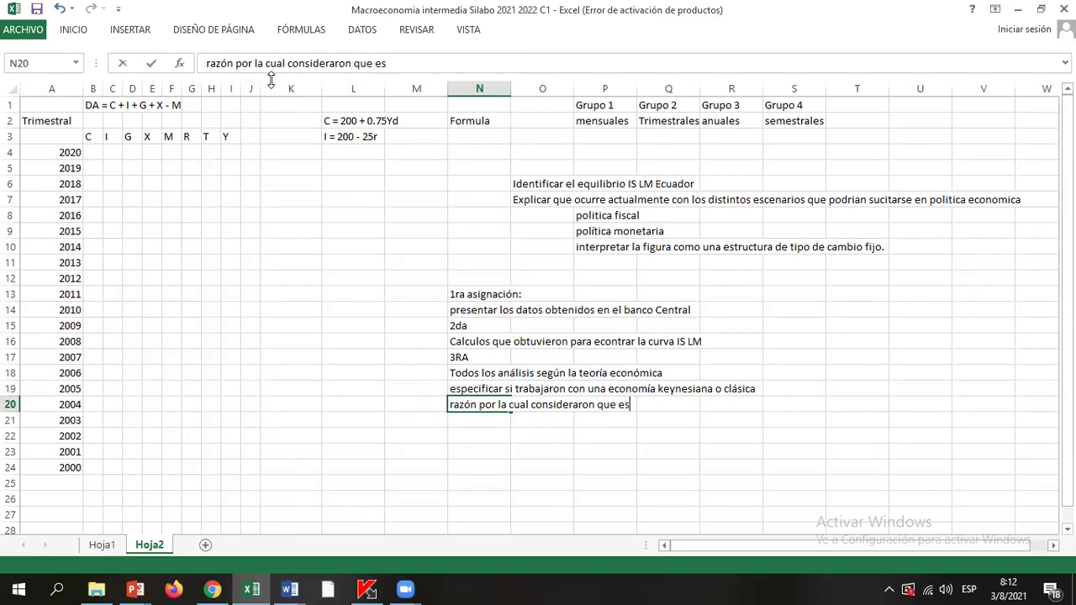
pyautogui.write(' clásica o key')
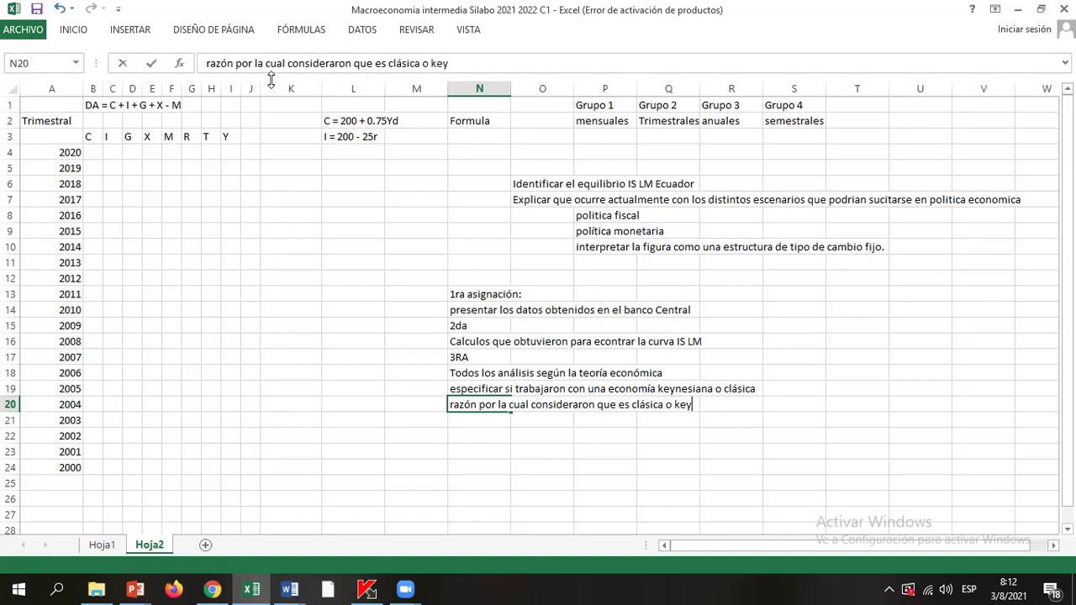
pyautogui.write('nesiana')
pyautogui.press('Up')
pyautogui.press('Up')
pyautogui.press('Up')
pyautogui.press('Up')
pyautogui.press('Up')
pyautogui.press('Up')
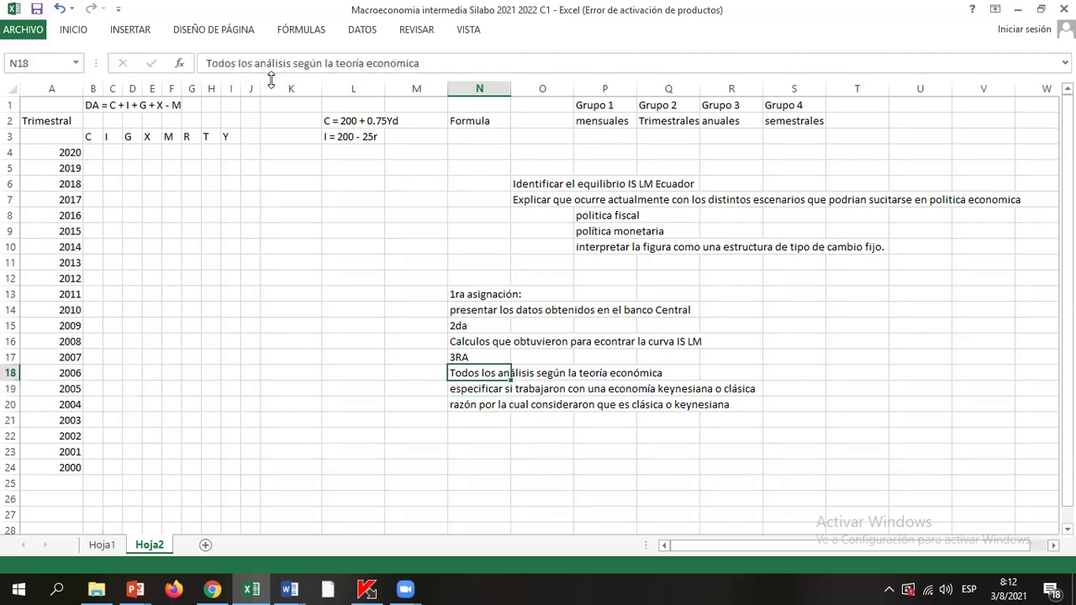
# Step: Enter the note "Equivalente a la lección" in cell N22, below the third assignment's lines
pyautogui.press('Down')
pyautogui.press('Down')
pyautogui.press('Down')
pyautogui.press('Down')
pyautogui.press('Down')
pyautogui.press('Down')
pyautogui.press('Down')
pyautogui.press('Down')
pyautogui.press('Down')
pyautogui.press('Down')
pyautogui.press('Down')
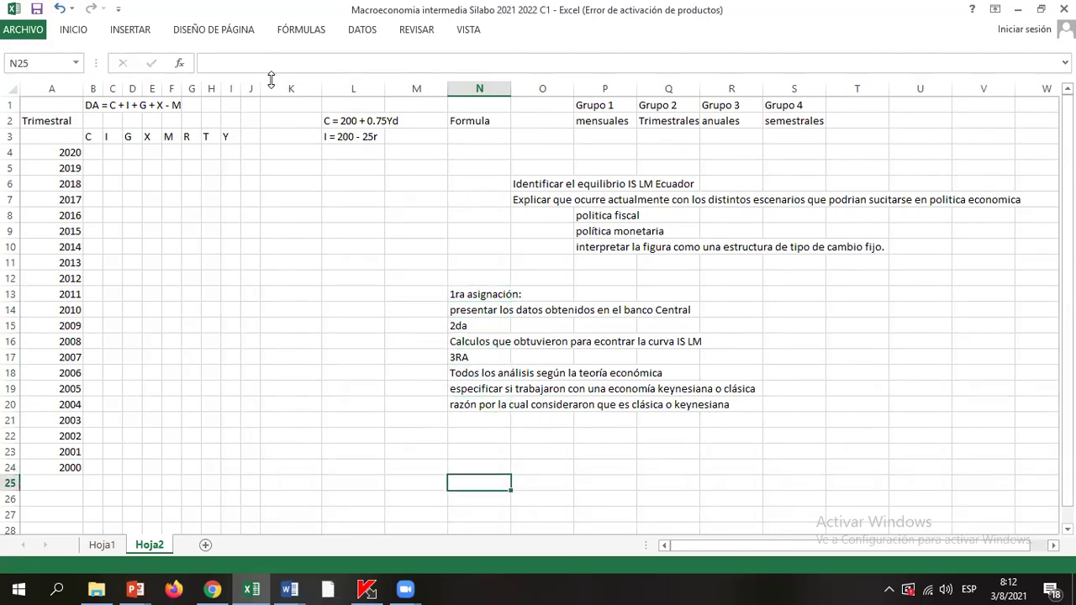
pyautogui.press('Up')
pyautogui.press('Up')
pyautogui.press('Up')
pyautogui.write('Equivalente a la l')
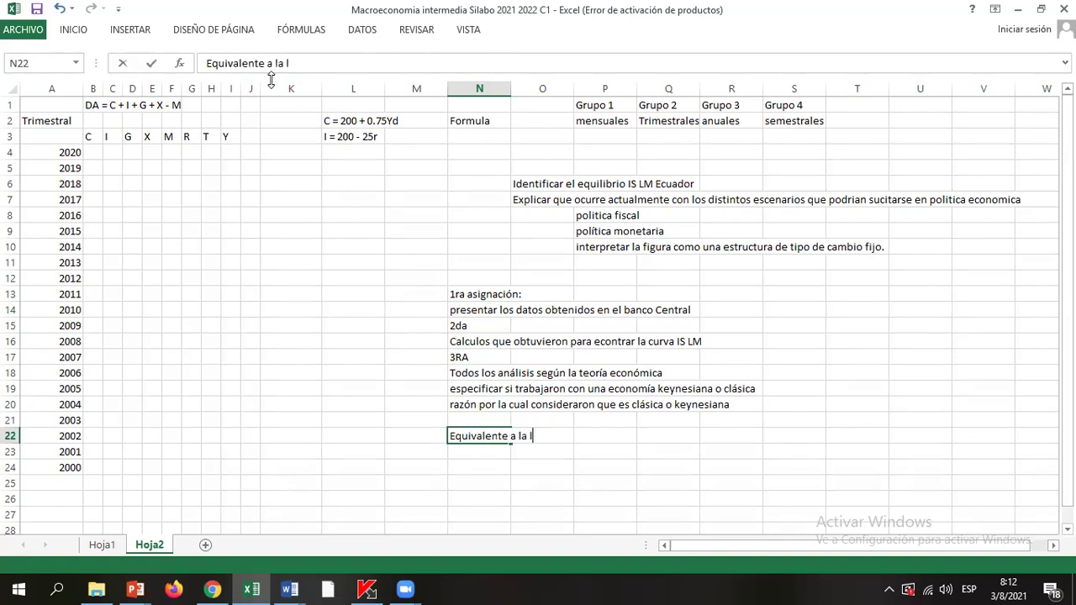
pyautogui.write('ección')
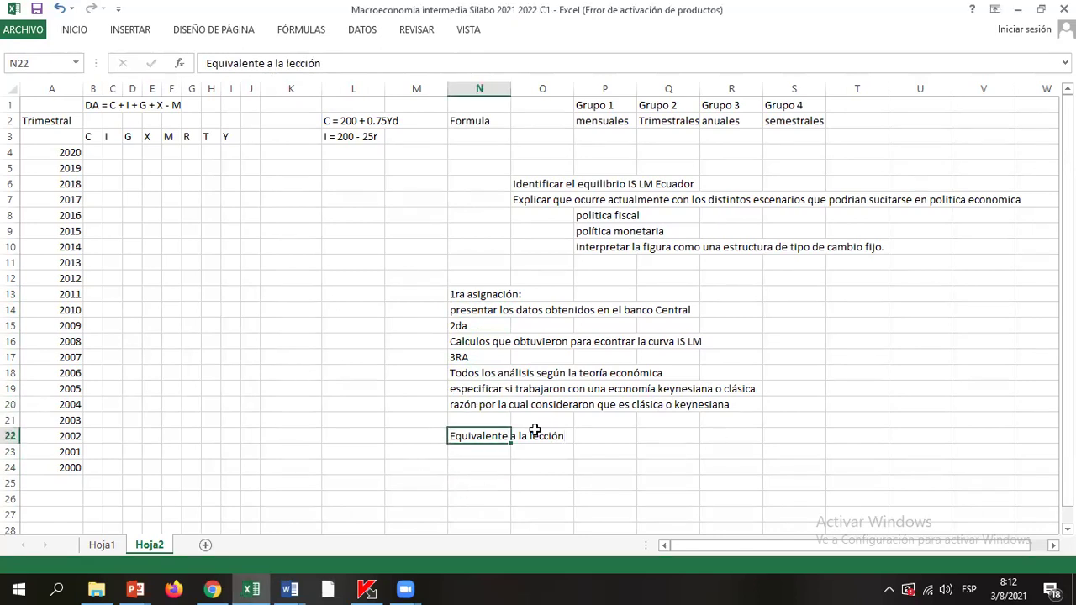
pyautogui.press('Return')
pyautogui.press('Return')
pyautogui.press('Return')
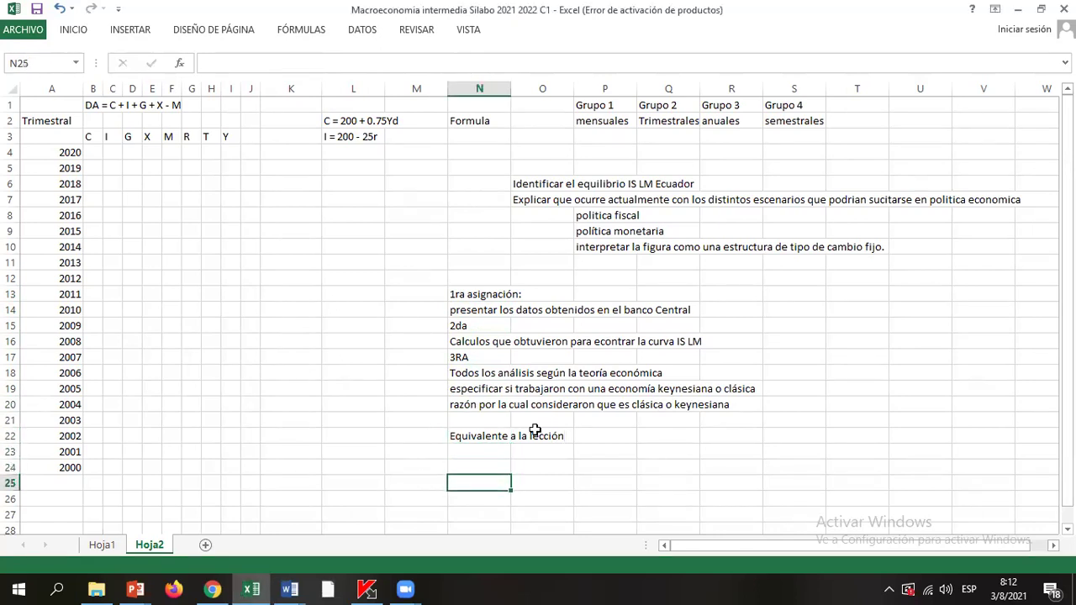
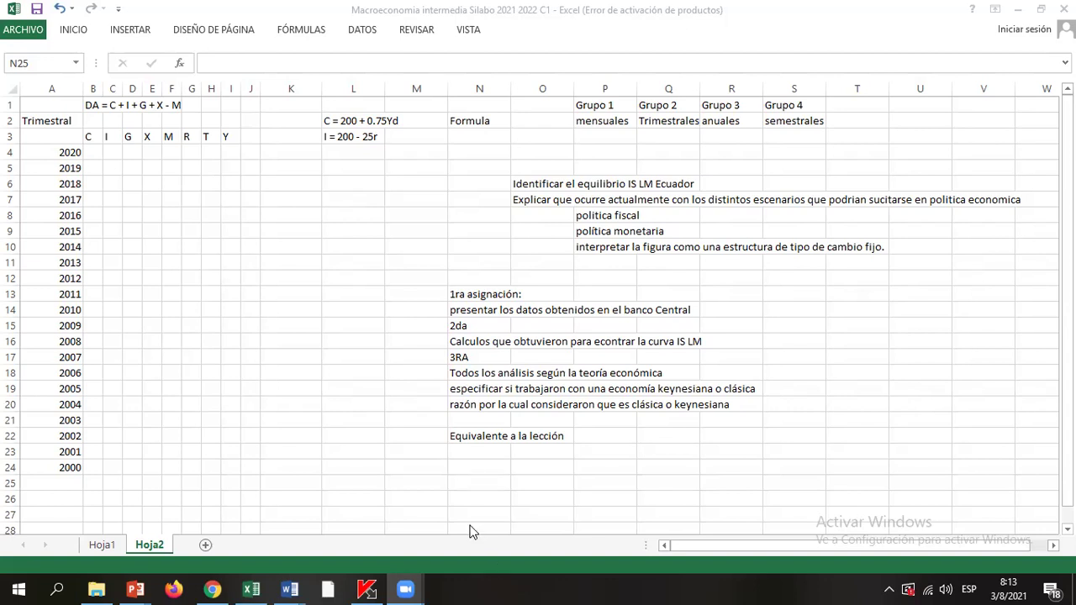
# Step: Review the three assignments listed in N13:N20 together with the equivalence note in N22
pyautogui.moveTo(468, 294); pyautogui.dragTo(465, 404)
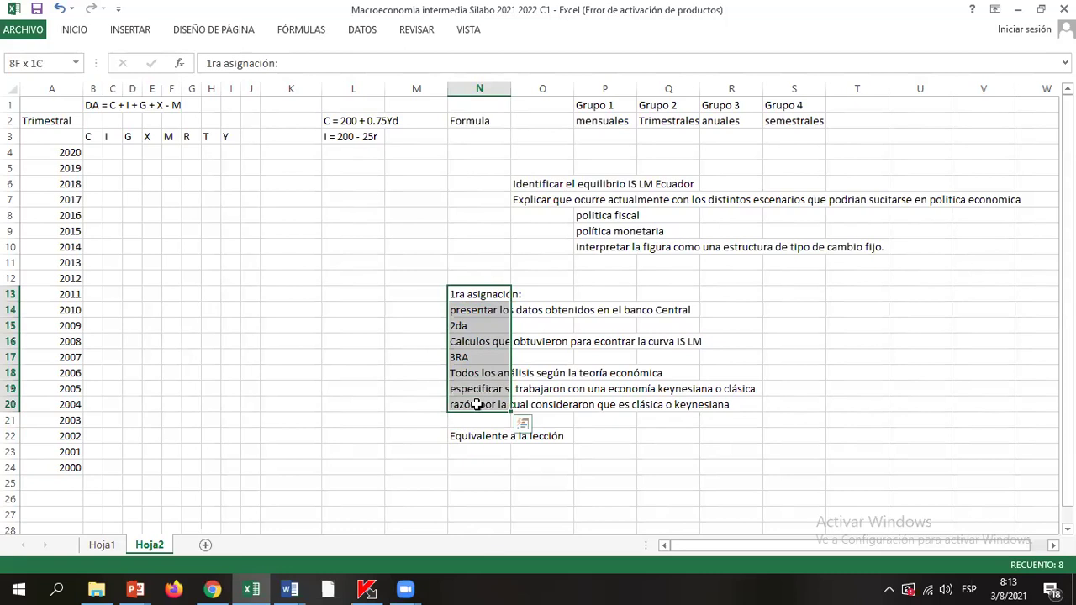
pyautogui.moveTo(475, 296); pyautogui.dragTo(473, 404)
pyautogui.click(473, 435)
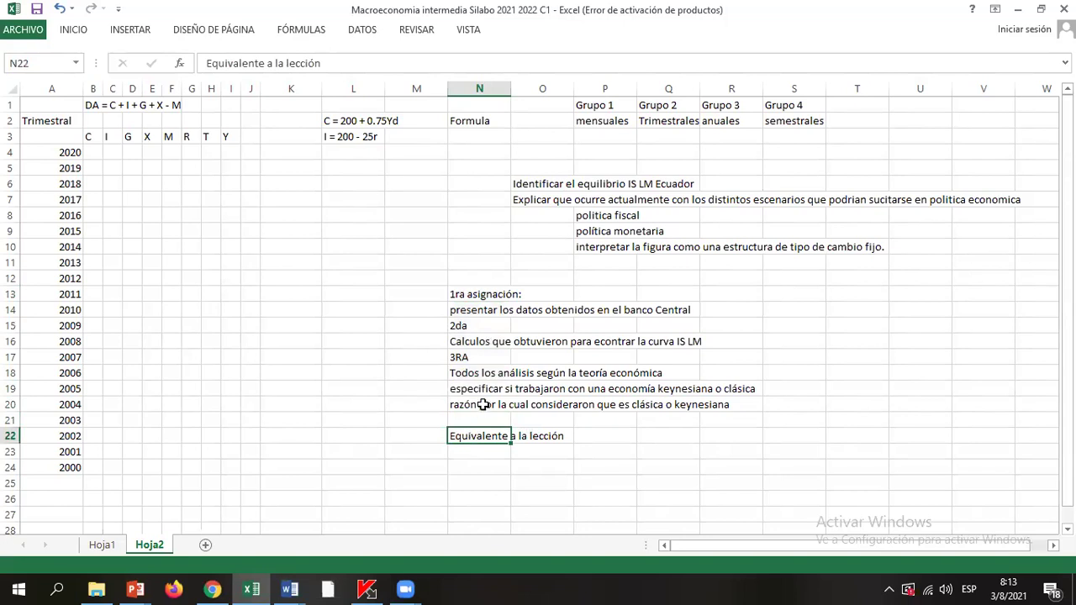
pyautogui.click(479, 406)
pyautogui.moveTo(466, 292); pyautogui.dragTo(469, 397)
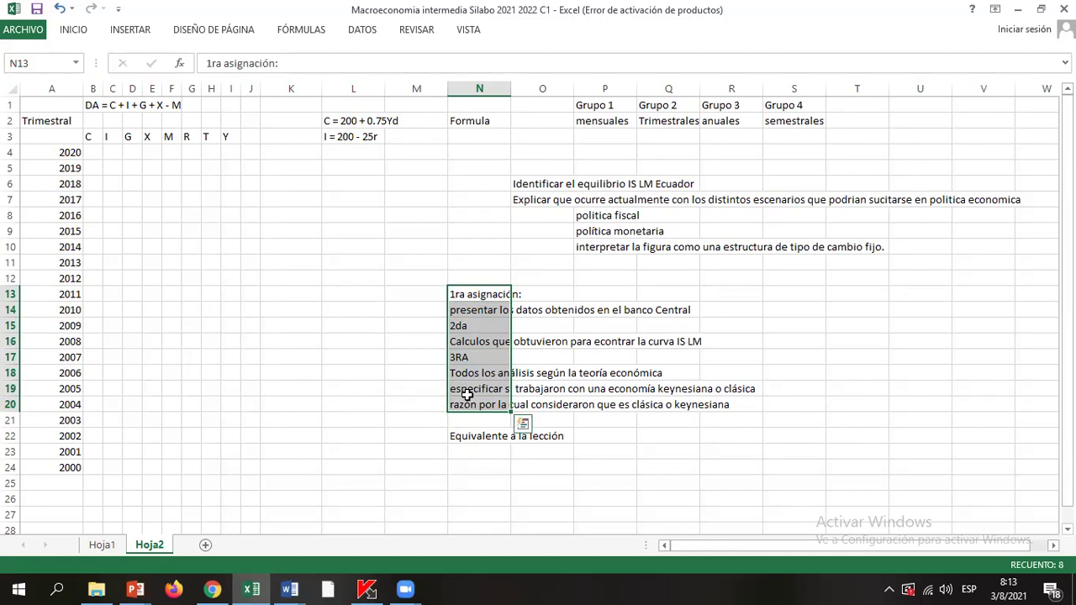
pyautogui.click(467, 391)
pyautogui.moveTo(469, 294); pyautogui.dragTo(472, 397)
pyautogui.click(467, 404)
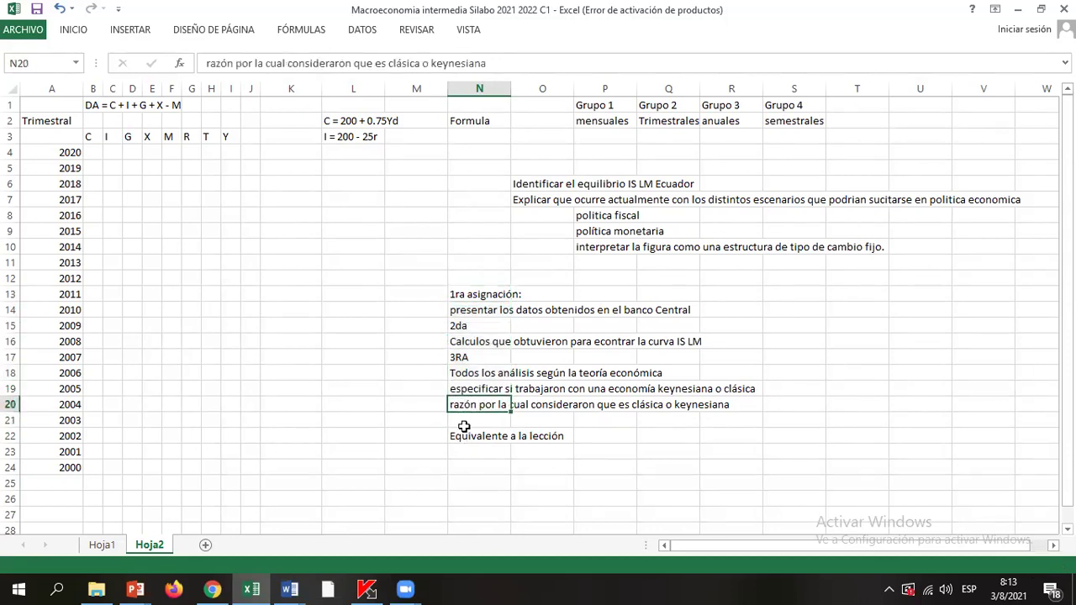
pyautogui.moveTo(465, 295); pyautogui.dragTo(465, 404)
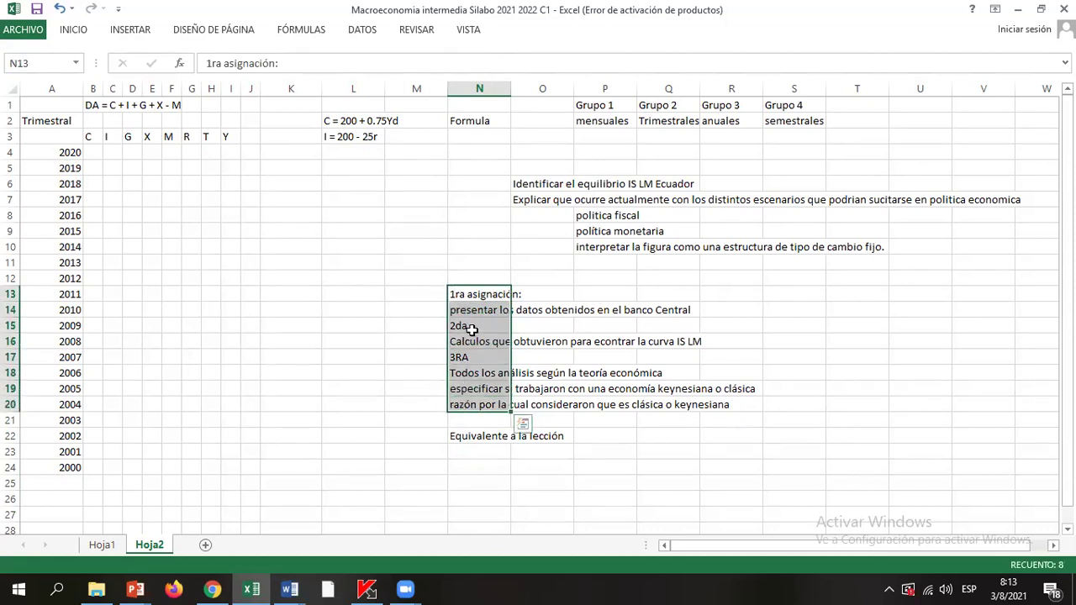
pyautogui.moveTo(483, 291); pyautogui.dragTo(478, 404)
pyautogui.click(494, 329)
pyautogui.click(491, 299)
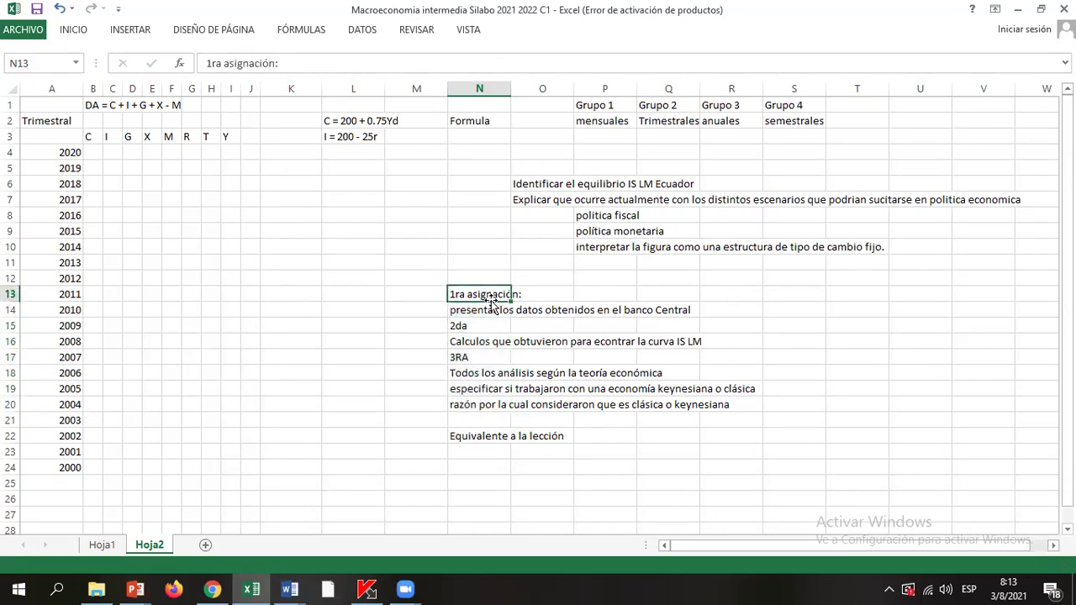
pyautogui.hotkey('ctrl', 'Down')
pyautogui.keyDown('shift'); pyautogui.click(468, 295); pyautogui.keyUp('shift')
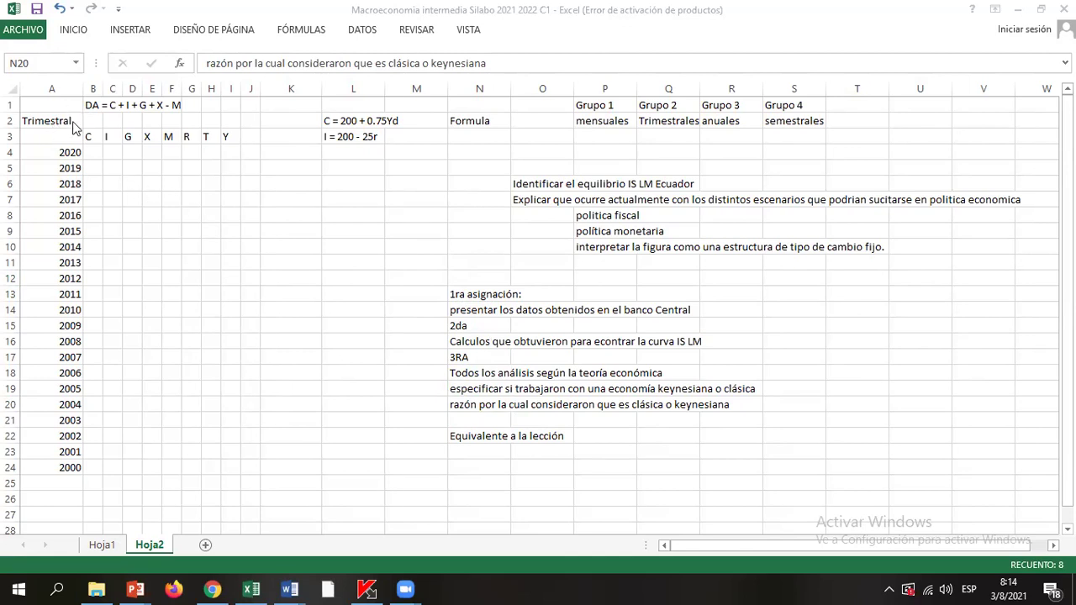
# Step: Go over the data table area and the frequency assigned to each of the four groups in P2:S2
pyautogui.click(229, 200)
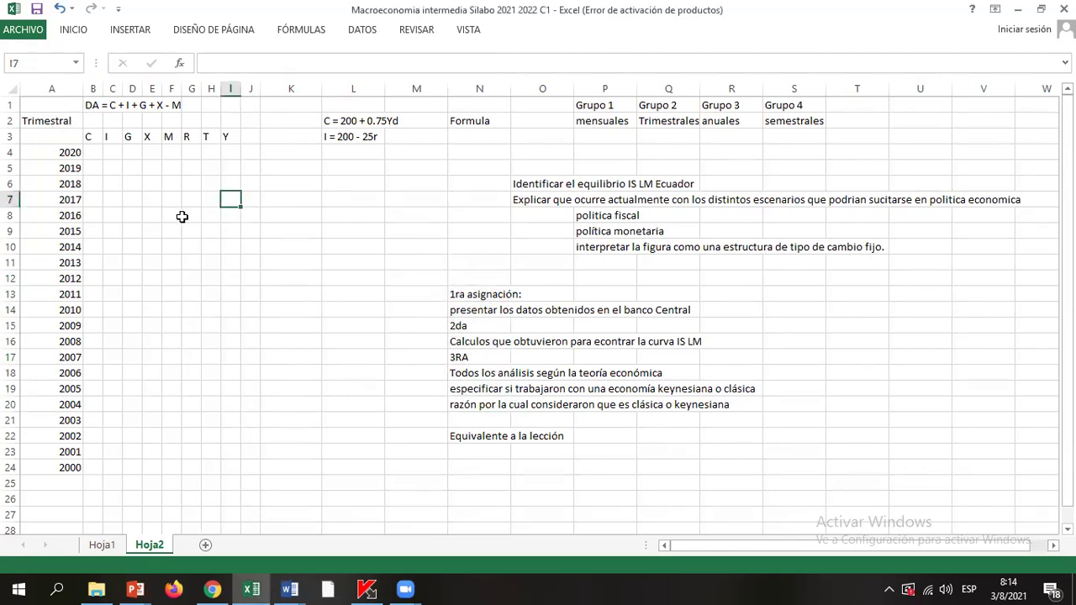
pyautogui.click(39, 105)
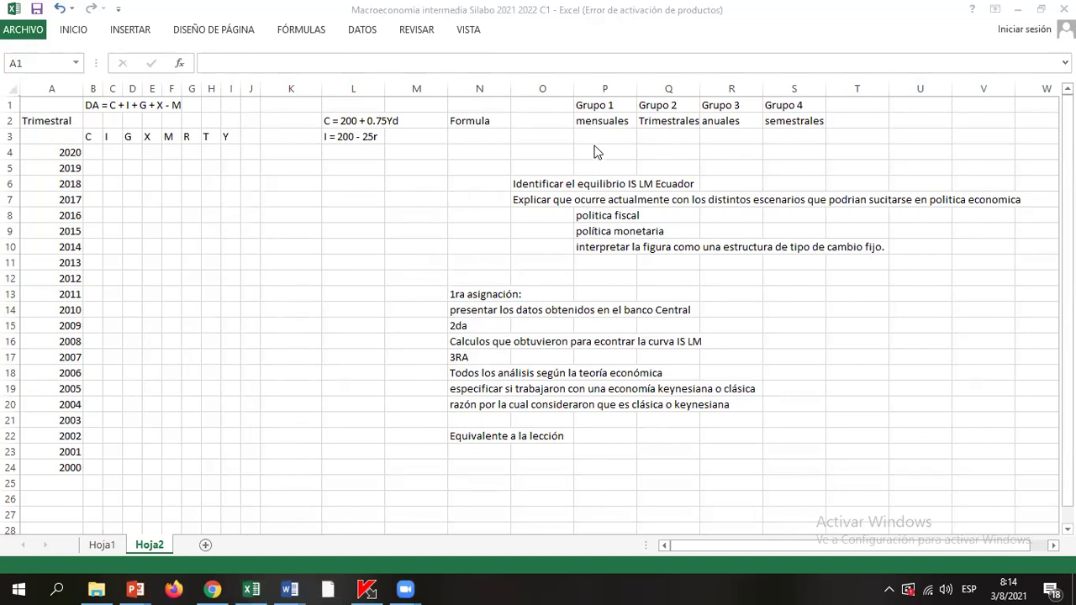
pyautogui.click(629, 130)
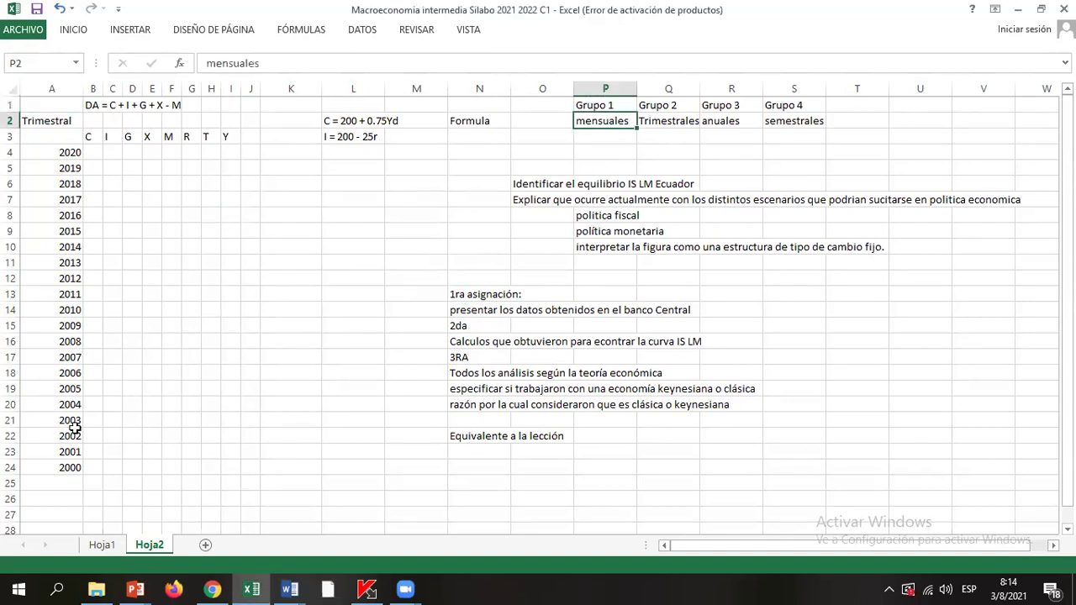
pyautogui.click(691, 120)
pyautogui.click(732, 122)
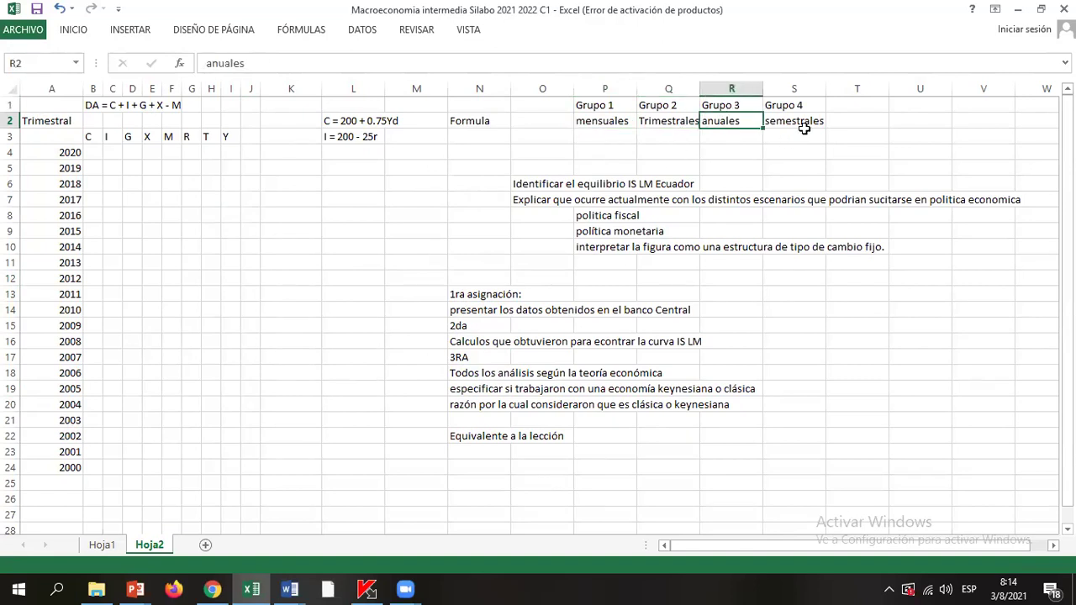
pyautogui.click(806, 136)
pyautogui.click(803, 123)
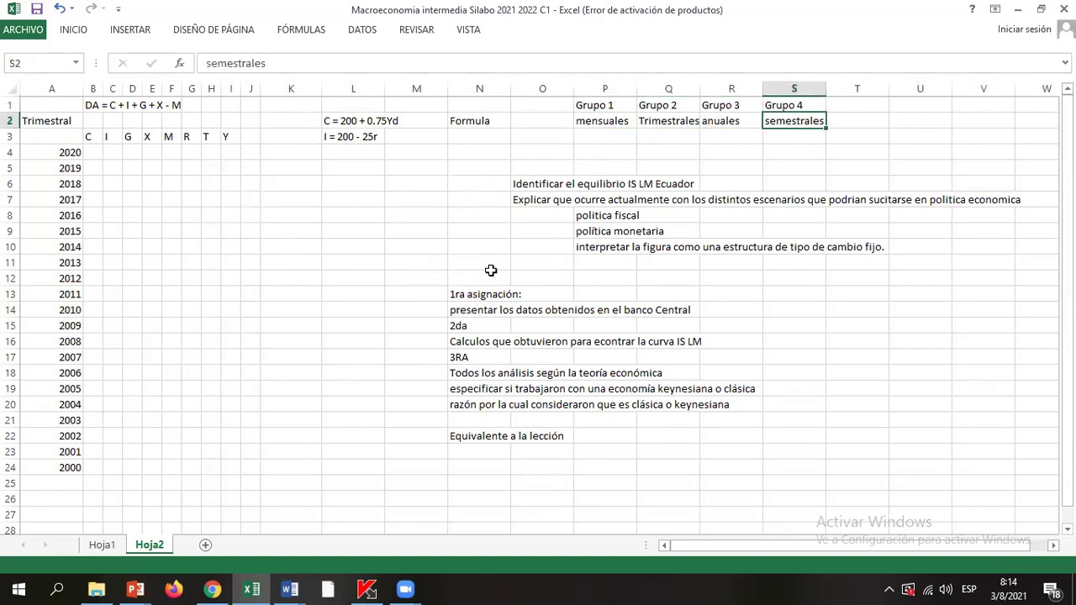
# Step: Go through each assignment's description, from the central bank data in N14 to the theory-based analysis in N18:N20
pyautogui.moveTo(480, 294); pyautogui.dragTo(493, 404)
pyautogui.click(481, 310)
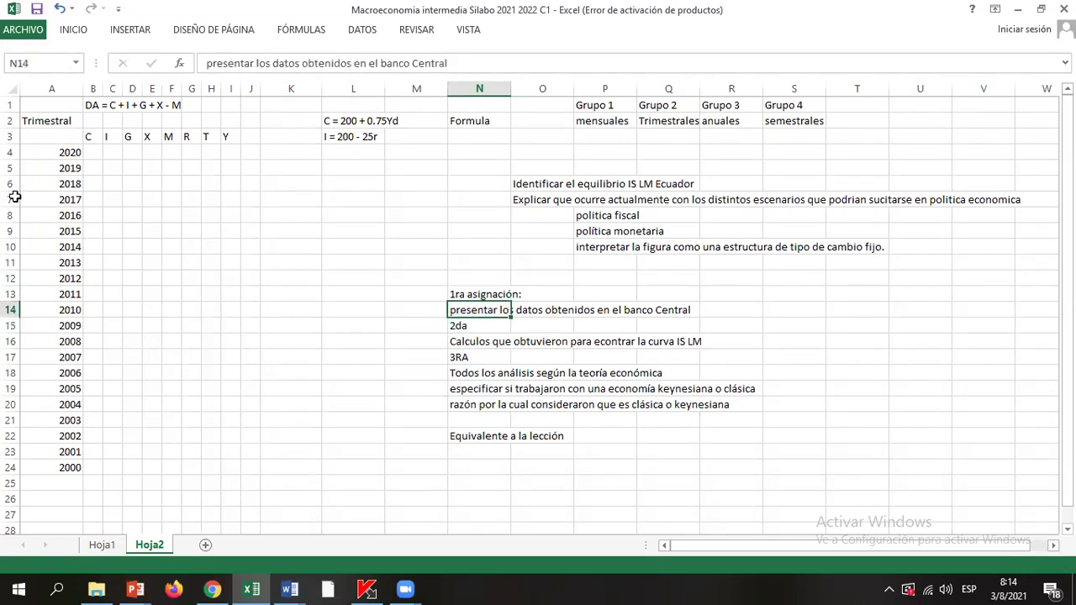
pyautogui.click(457, 343)
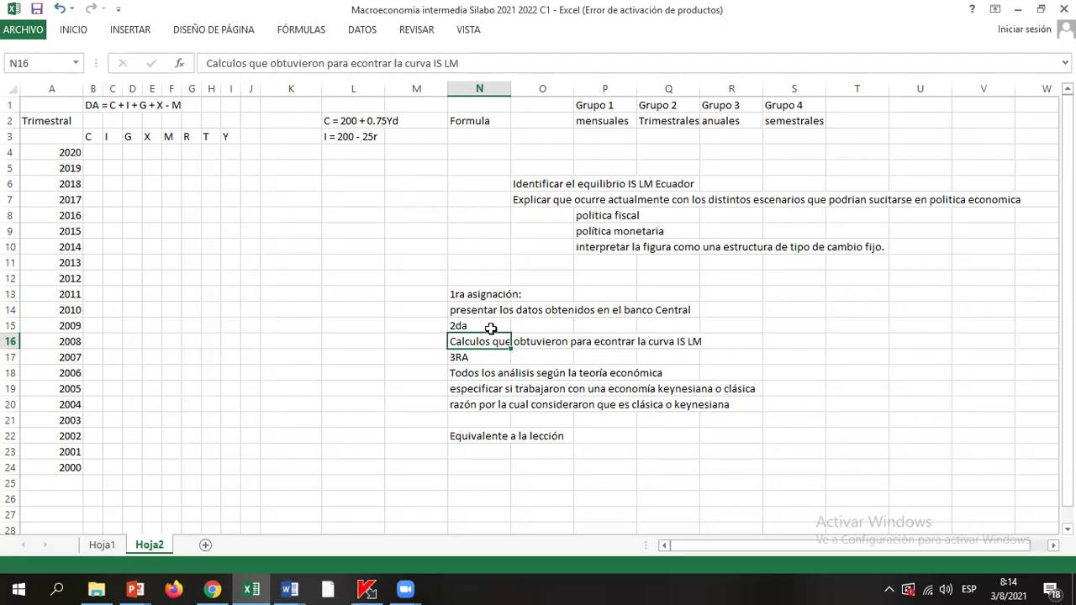
pyautogui.click(461, 375)
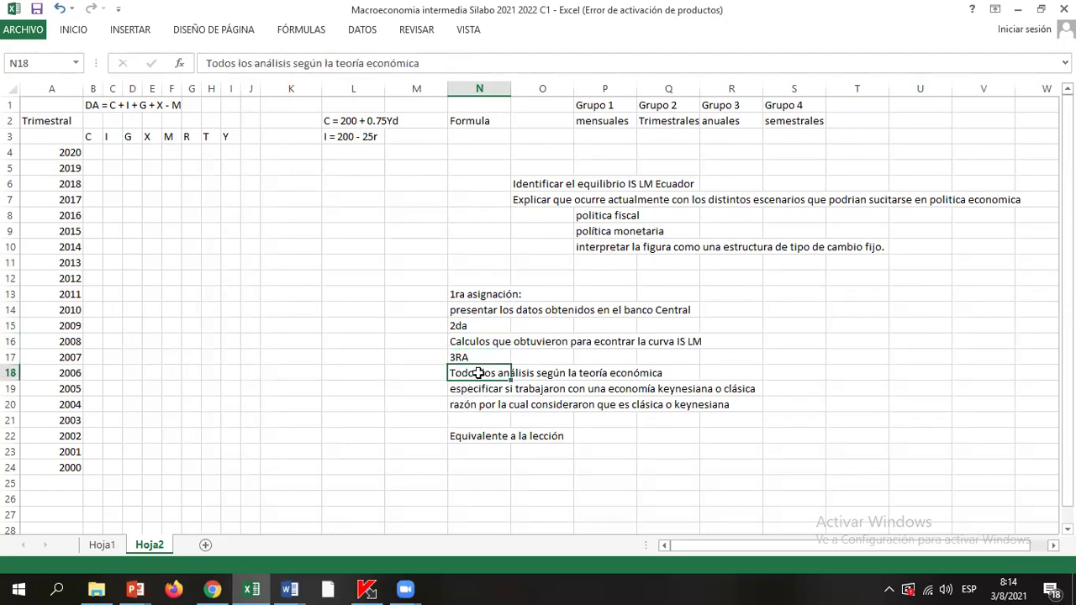
pyautogui.moveTo(486, 375); pyautogui.dragTo(486, 405)
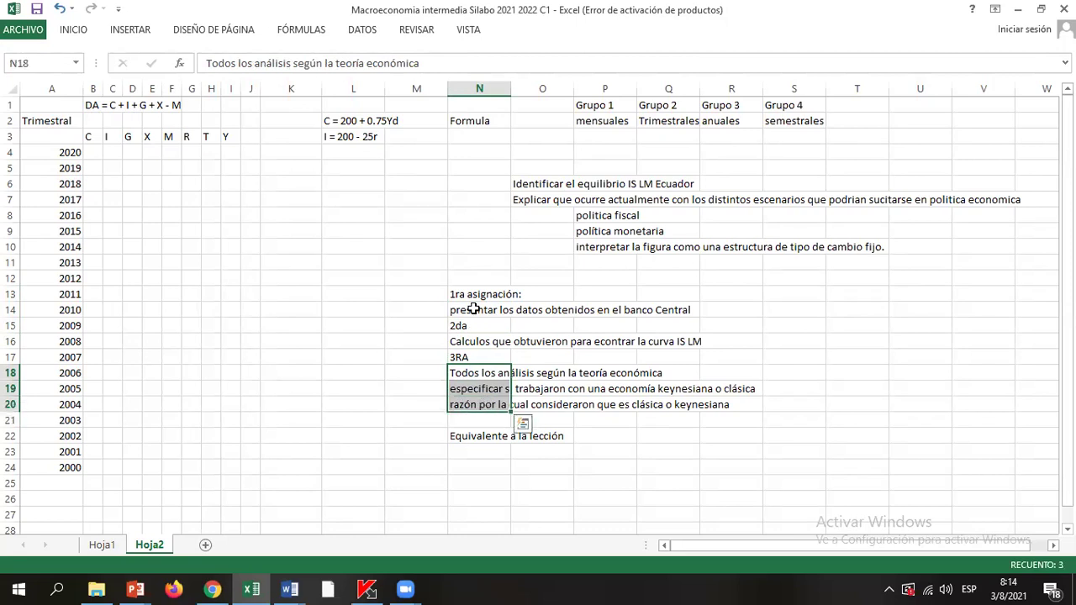
pyautogui.click(473, 381)
pyautogui.moveTo(474, 409); pyautogui.dragTo(475, 374)
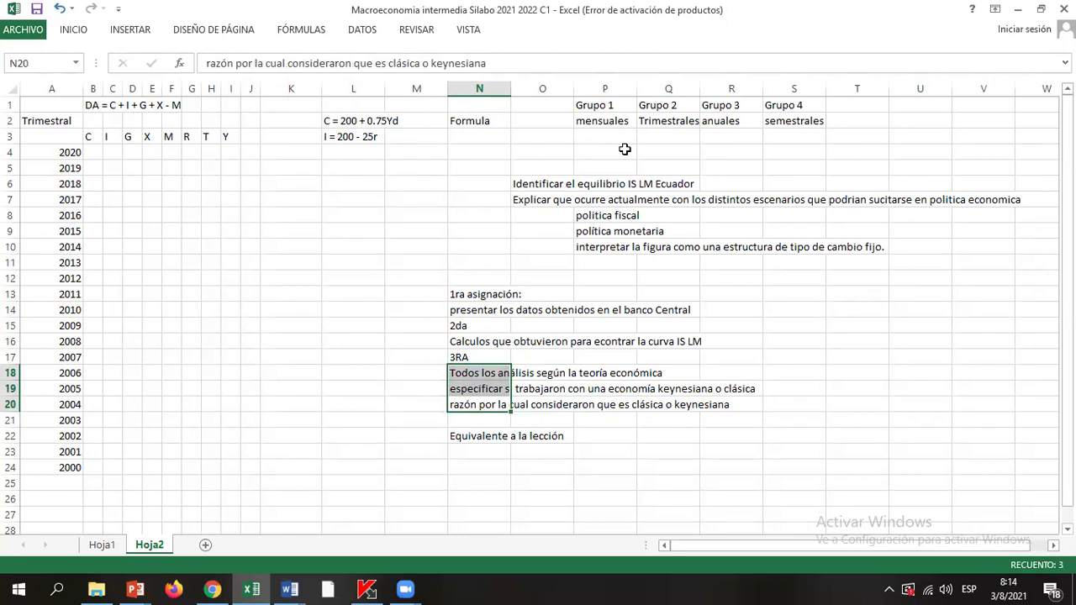
# Step: Recheck the four groups' frequencies in P2:S2 alongside the third assignment's requirements in N18:N20
pyautogui.click(613, 121)
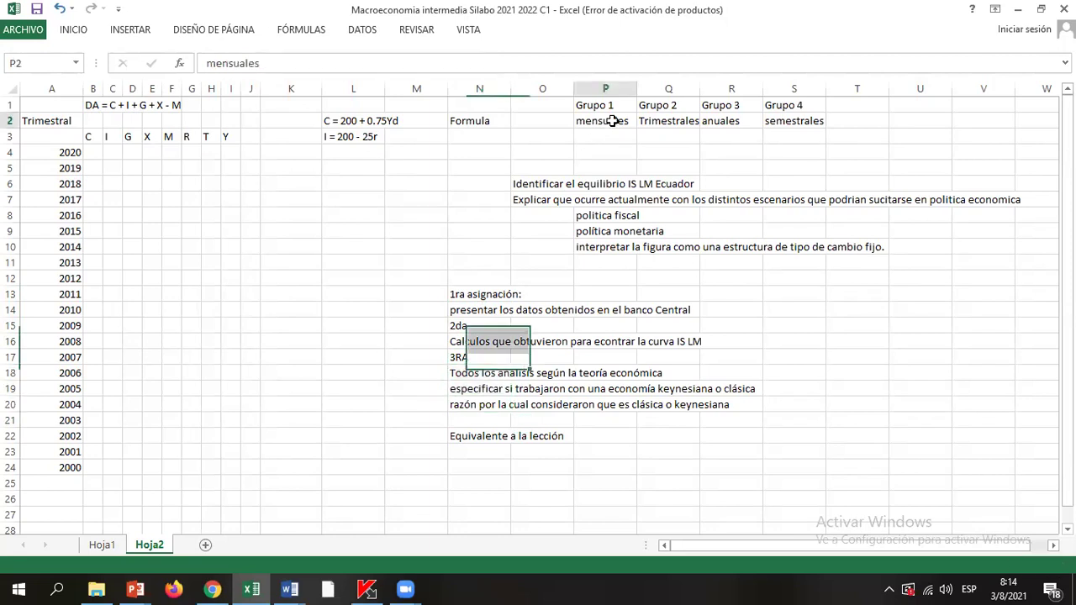
pyautogui.click(693, 124)
pyautogui.click(731, 118)
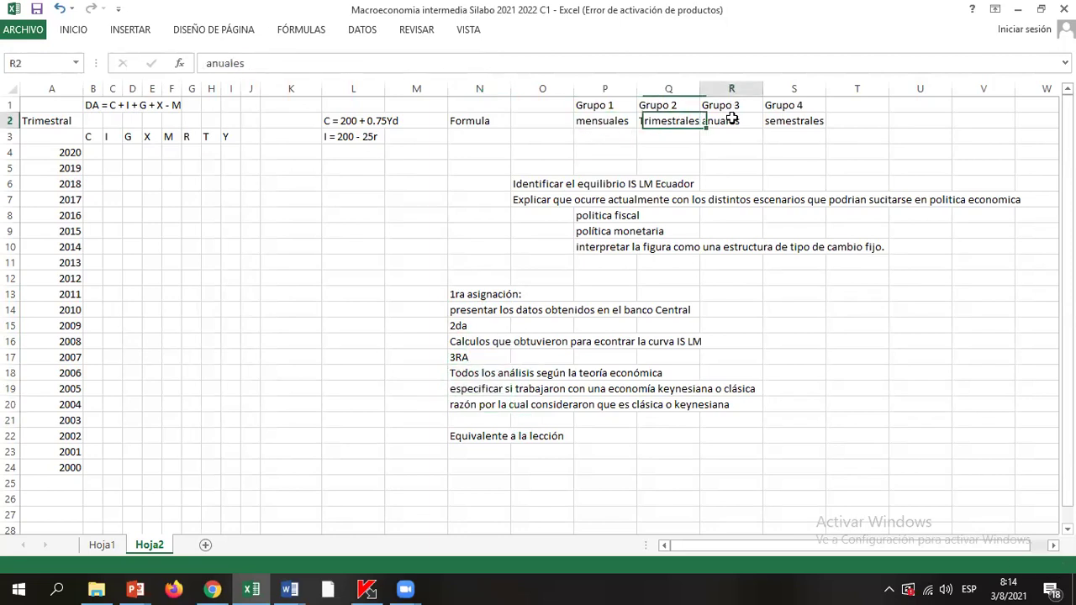
pyautogui.click(803, 123)
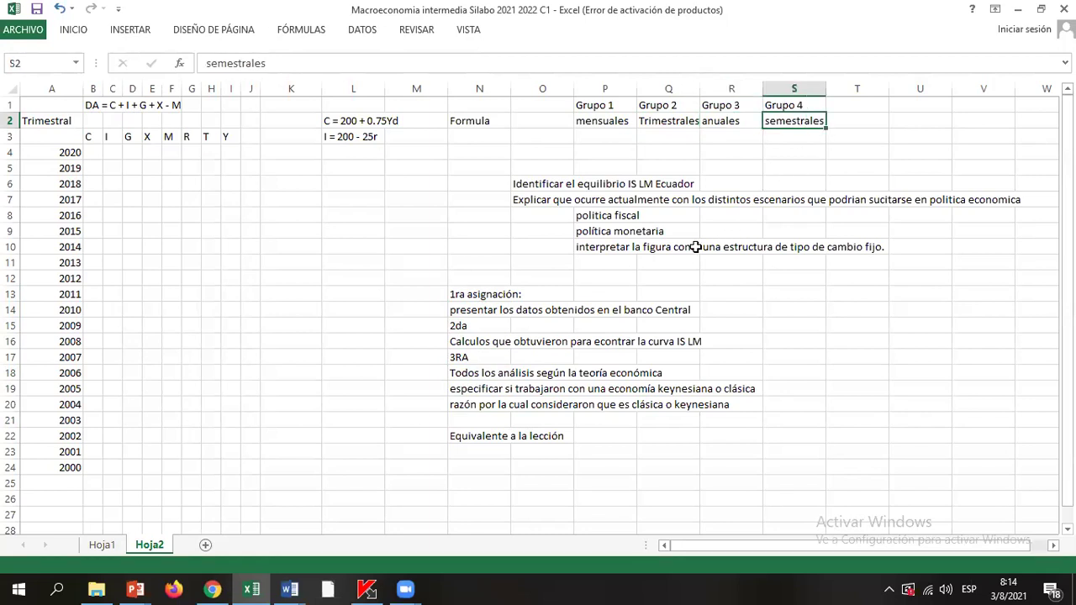
pyautogui.click(592, 463)
pyautogui.click(467, 382)
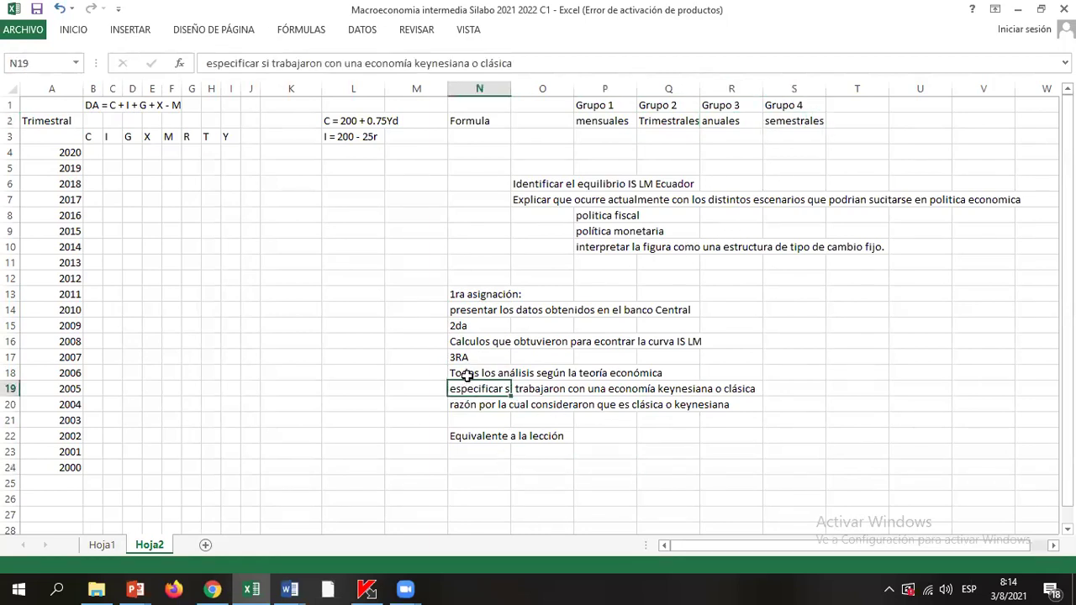
pyautogui.moveTo(461, 373); pyautogui.dragTo(459, 406)
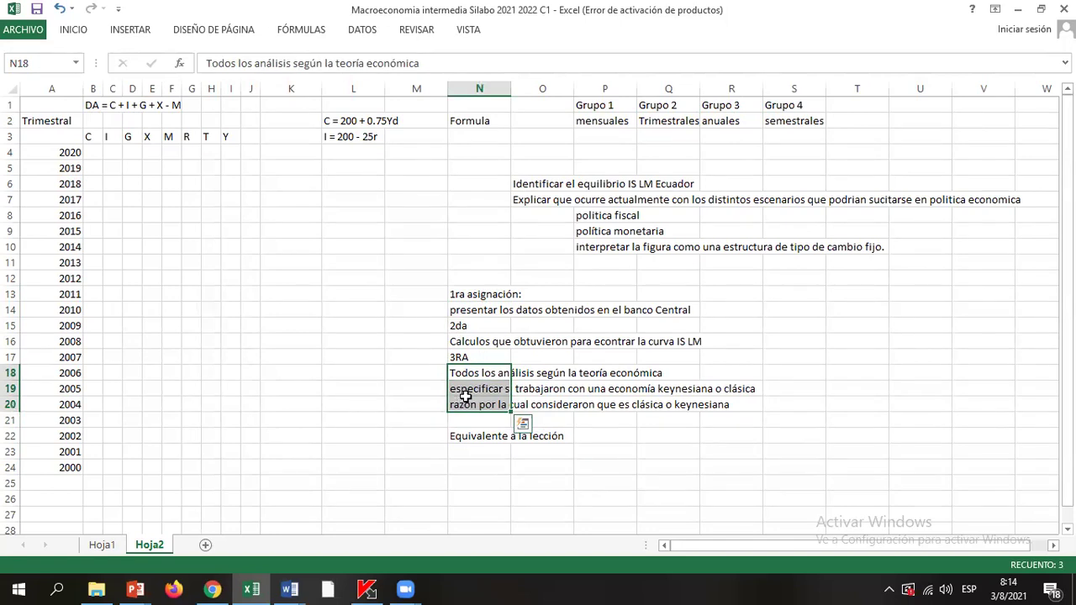
# Step: Enter the heading "Teoria económica" in cell S12, beside the assignments
pyautogui.click(797, 280)
pyautogui.write('Teoria econo')
pyautogui.press('BackSpace')
pyautogui.write('om')
pyautogui.press('BackSpace')
pyautogui.press('BackSpace')
pyautogui.write('ómica')
pyautogui.press('Return')
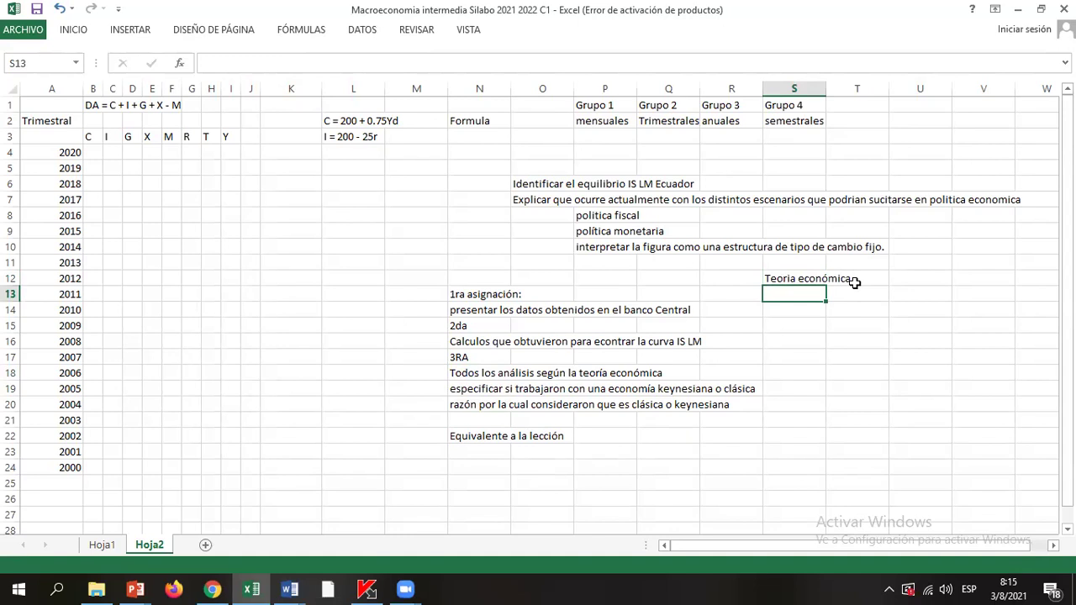
# Step: Enter "oferta monetaria" in cell S13 as the first topic under the economic theory heading
pyautogui.press('F2')
pyautogui.write('oferm')
pyautogui.press('BackSpace')
pyautogui.write('ta')
pyautogui.write(' moen')
pyautogui.press('BackSpace')
pyautogui.press('BackSpace')
pyautogui.write('netaria')
pyautogui.press('Return')
# Step: Enter "demanda monetaria" in cell S14 as the second economic theory topic
pyautogui.write('deme')
pyautogui.press('BackSpace')
pyautogui.write('anada')
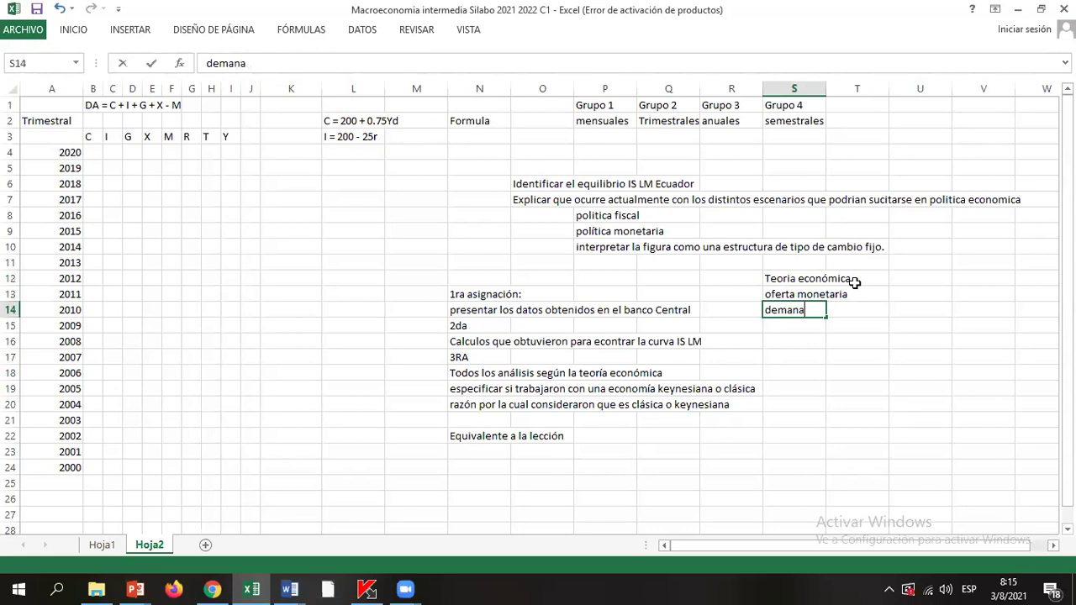
pyautogui.press('BackSpace')
pyautogui.press('BackSpace')
pyautogui.press('BackSpace')
pyautogui.write('da monetr')
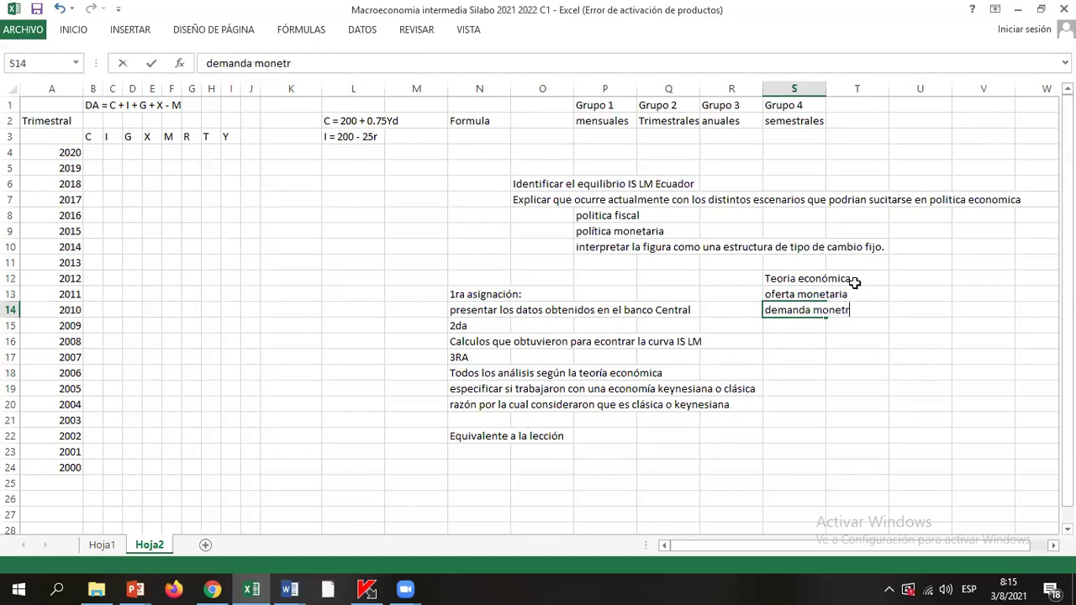
pyautogui.press('BackSpace')
pyautogui.write('aria')
pyautogui.press('Return')
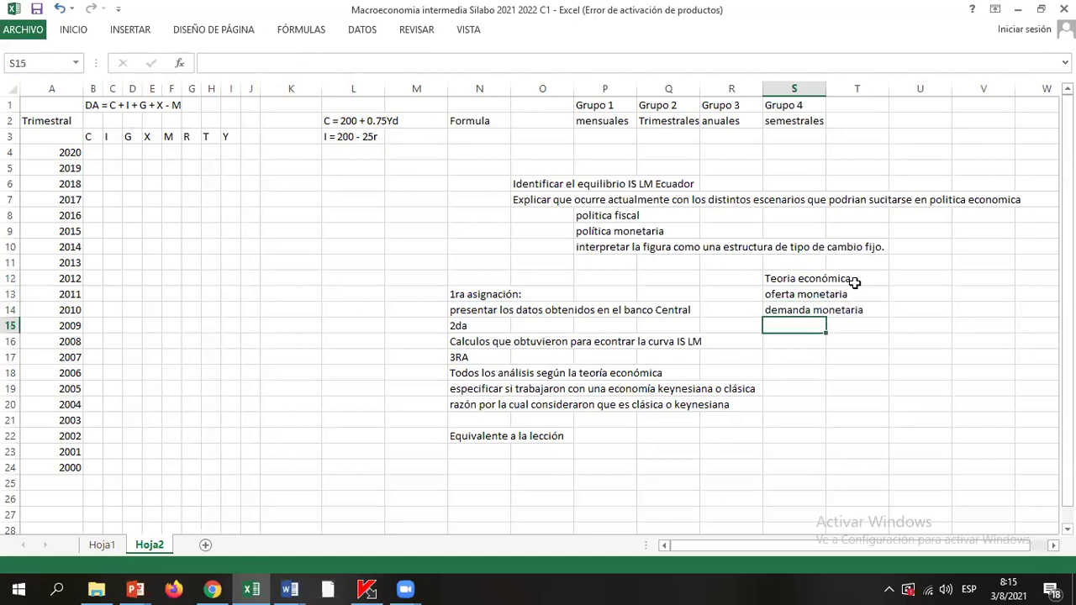
# Step: Enter "policas economica: fisca, monetaria, devaluación, tasas de interés internacional" in cell S15 as the third economic theory topic
pyautogui.press('Up')
pyautogui.press('Up')
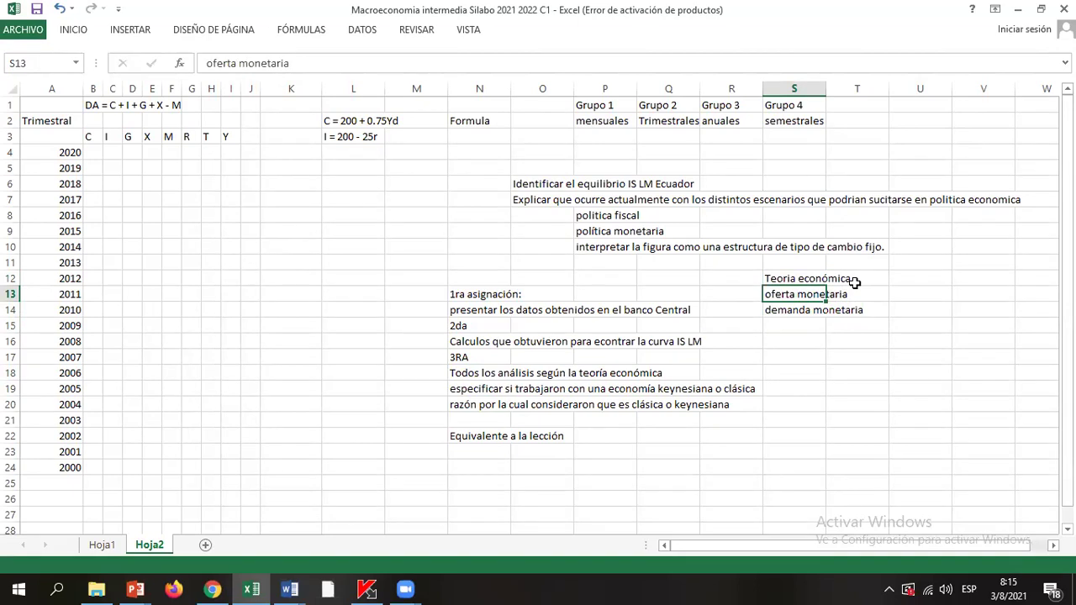
pyautogui.press('Down')
pyautogui.press('Down')
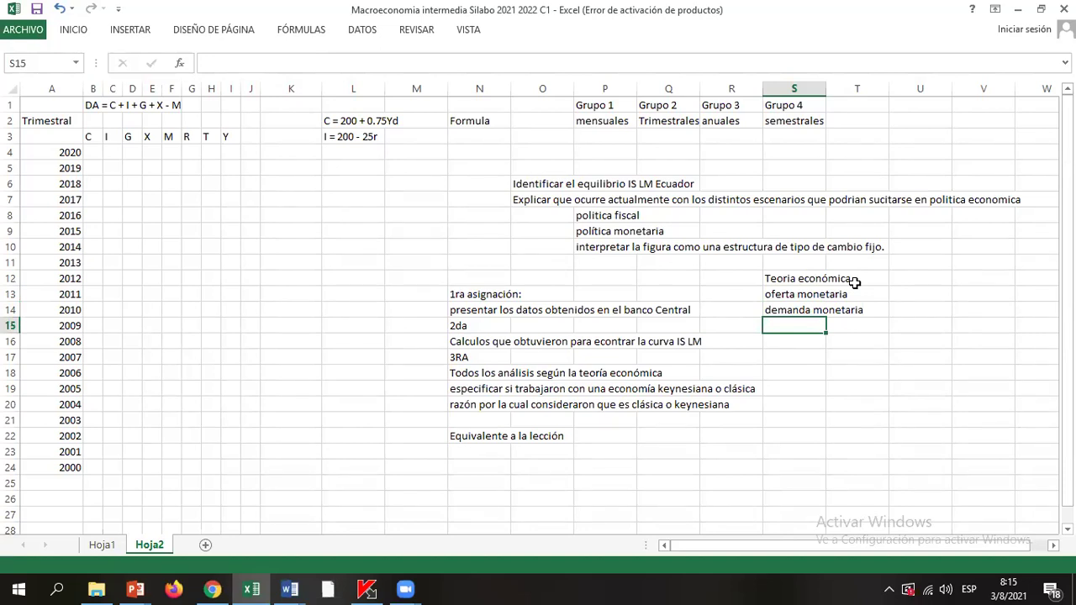
pyautogui.write('policas economica')
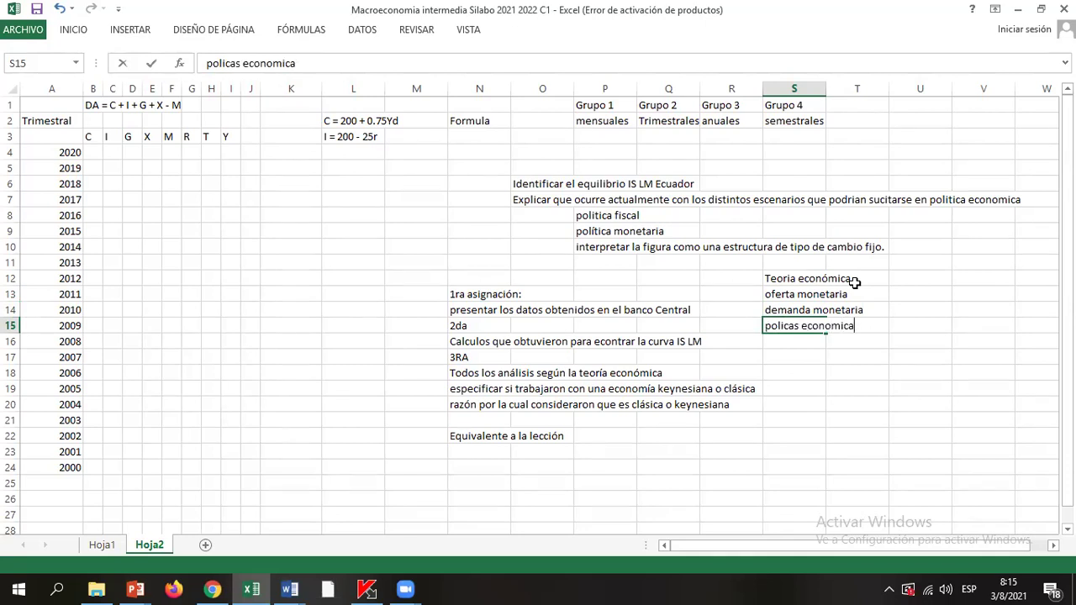
pyautogui.write(': fisca, mon')
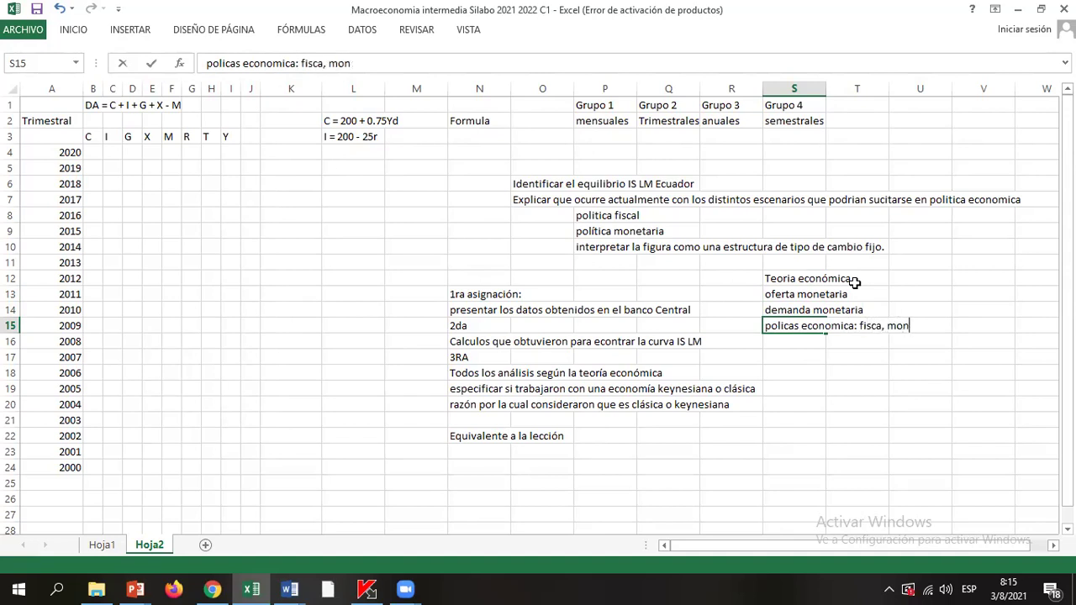
pyautogui.write('etaria, devaluación')
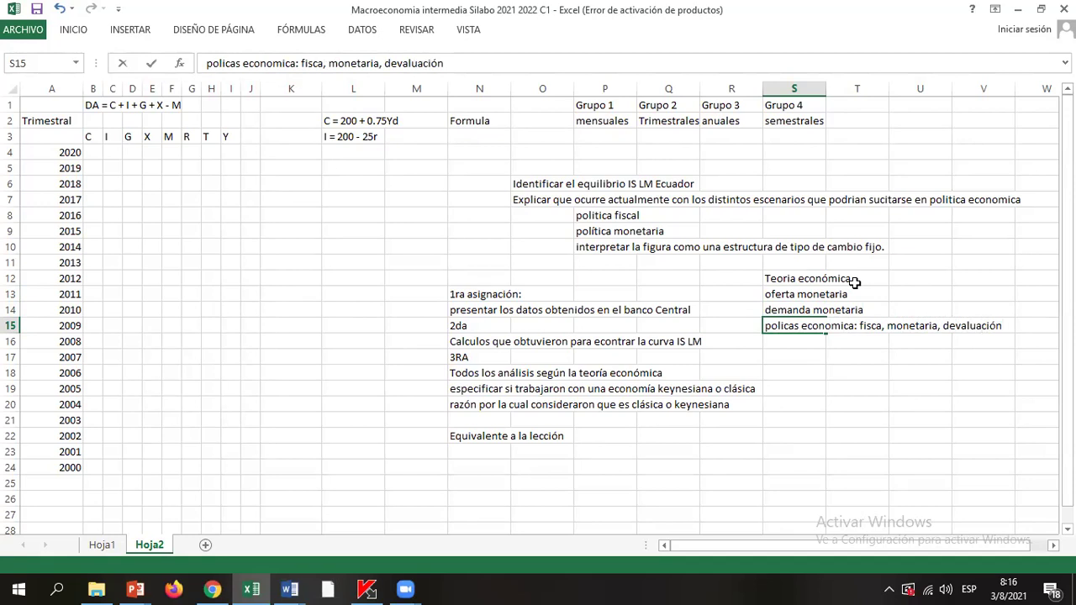
pyautogui.write(', tasas de inters')
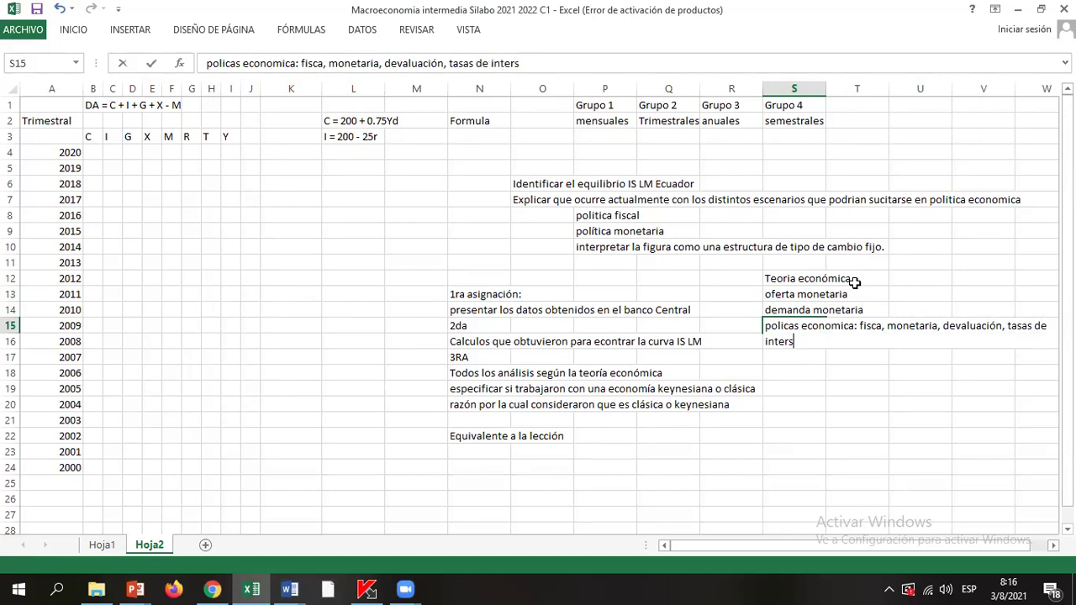
pyautogui.press('BackSpace')
pyautogui.write('és internacioa')
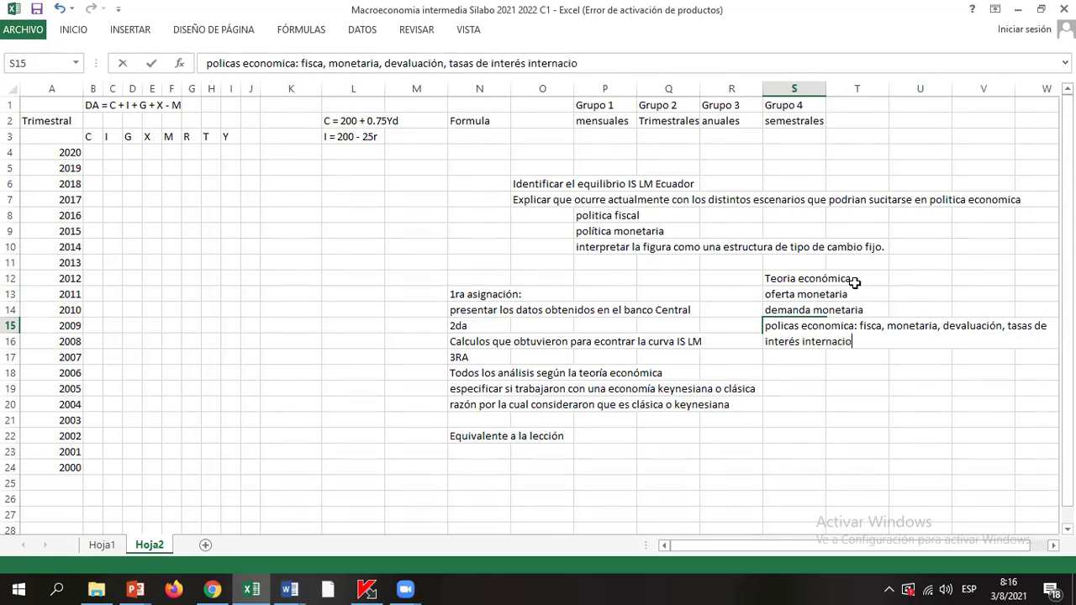
pyautogui.press('BackSpace')
pyautogui.press('BackSpace')
pyautogui.write('onal')
pyautogui.hotkey('ctrl', 'Return')
# Step: Enter "política cambiara: TCF TCV" in cell S16 as the next economic theory topic
pyautogui.press('Down')
pyautogui.press('Up')
pyautogui.press('Down')
pyautogui.press('Up')
pyautogui.press('Down')
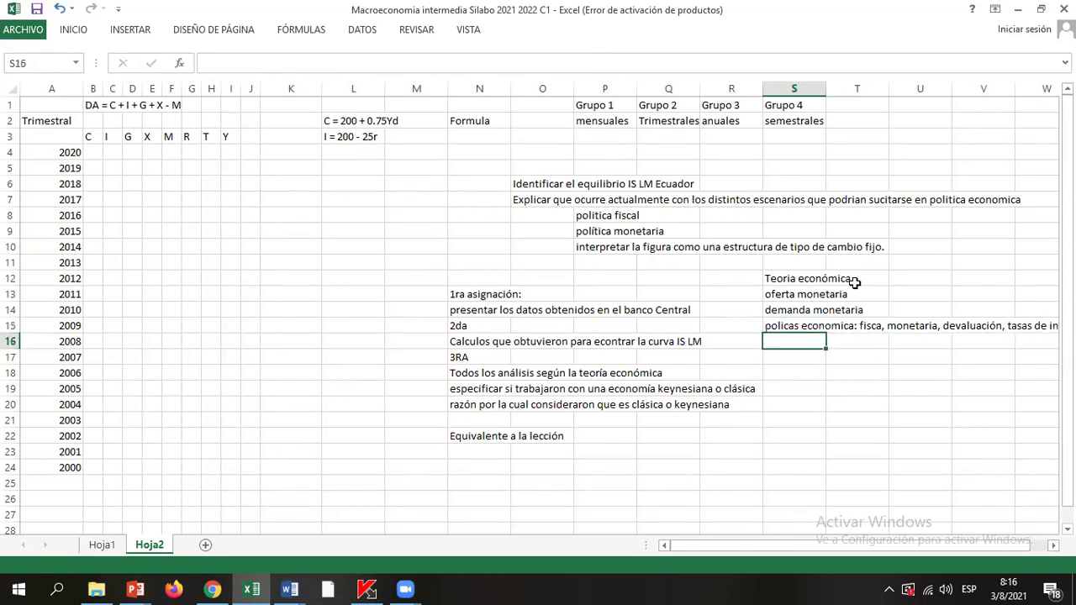
pyautogui.write('pol{i')
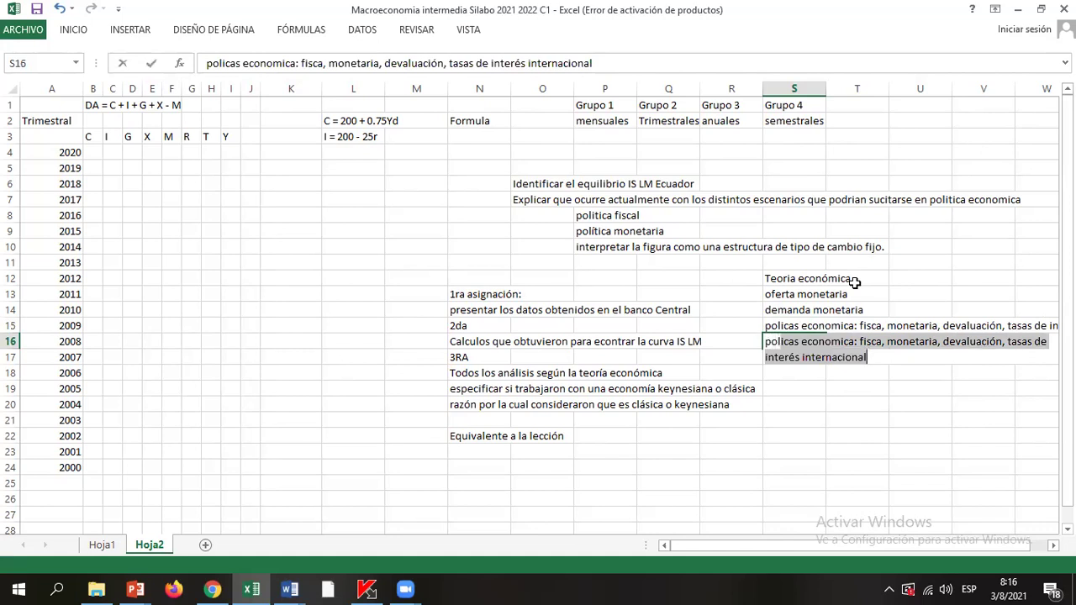
pyautogui.press('BackSpace')
pyautogui.press('BackSpace')
pyautogui.write('ítica cambiara')
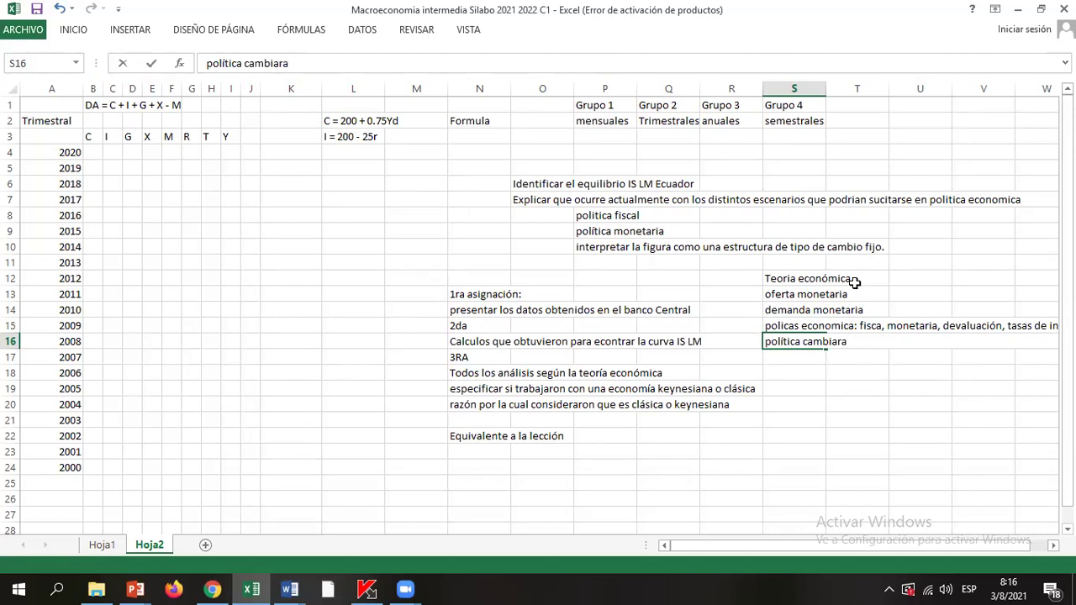
pyautogui.write(': TCF TCV')
pyautogui.press('Return')
# Step: Enter "cálculo del tipo de cambio real y nominal" in cell S17 of the economic theory list
pyautogui.press('Up')
pyautogui.press('Up')
pyautogui.press('Up')
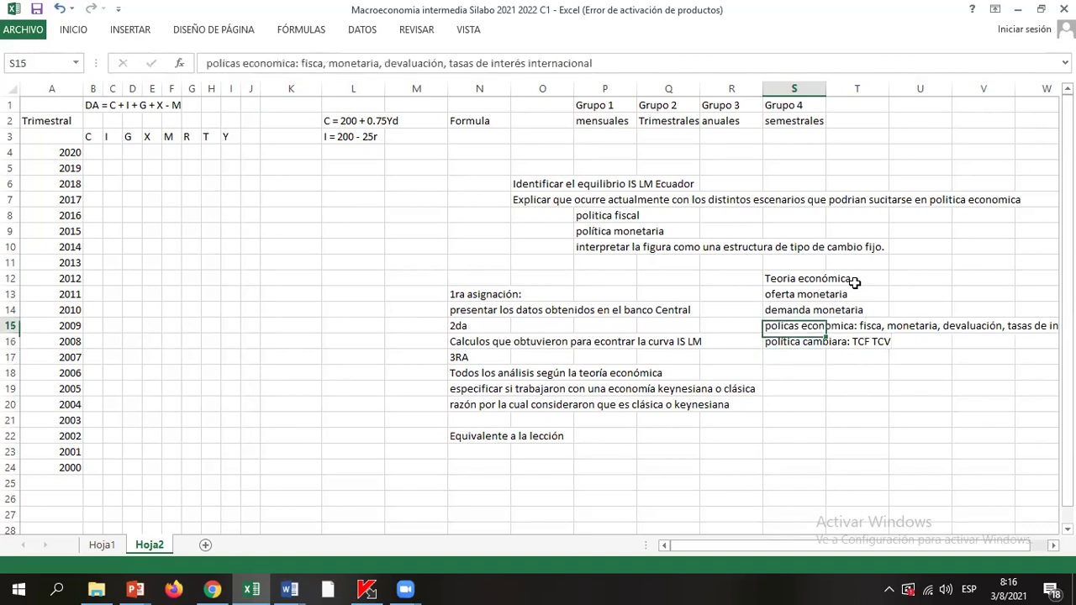
pyautogui.press('Down')
pyautogui.press('Down')
pyautogui.press('Down')
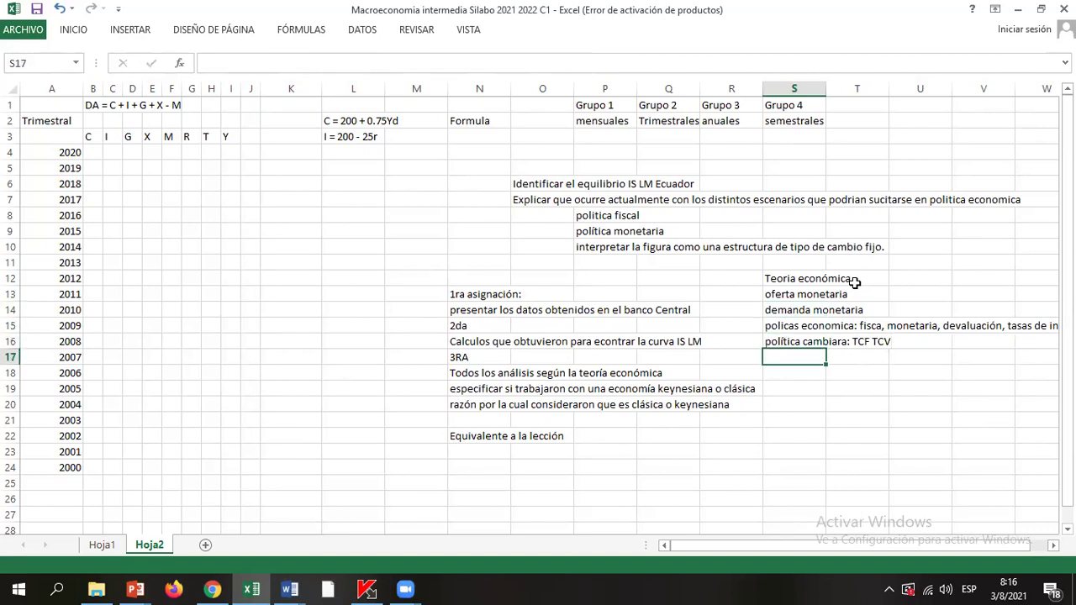
pyautogui.press('F2')
pyautogui.write('cálculo de')
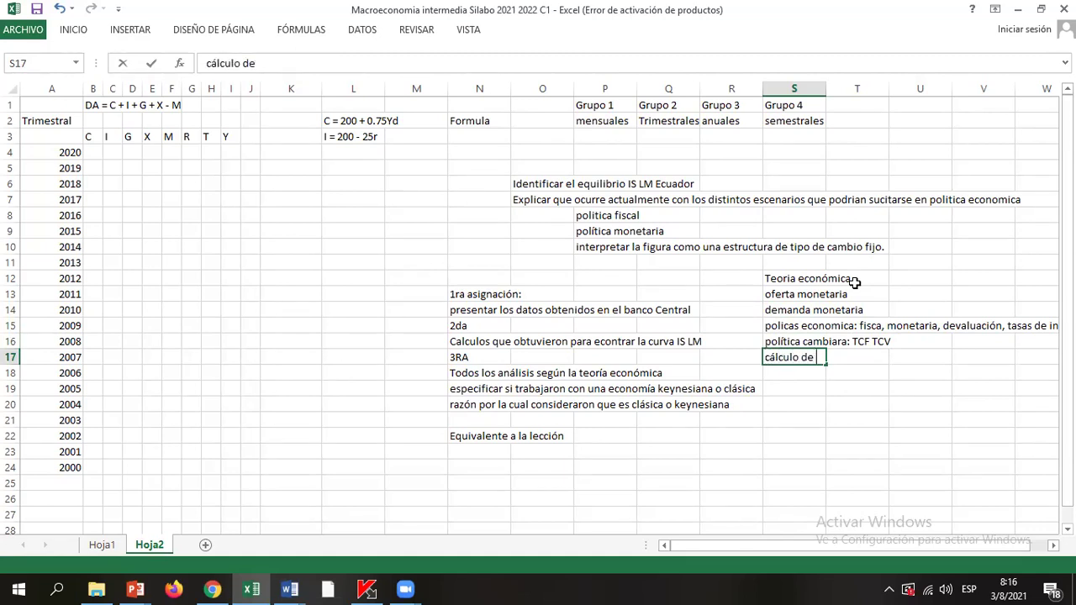
pyautogui.write('l tipo de cambio real y nominal')
pyautogui.press('Return')
# Step: Review the economic theory heading and its topics in S12:S17 from first to last
pyautogui.press('Up')
pyautogui.press('Up')
pyautogui.press('Up')
pyautogui.press('Up')
pyautogui.press('Up')
pyautogui.press('Up')
pyautogui.hotkey('shift', 'Down')
pyautogui.hotkey('shift', 'Down')
pyautogui.hotkey('shift', 'Down')
pyautogui.hotkey('shift', 'Down')
pyautogui.hotkey('shift', 'Down')
pyautogui.press('Down')
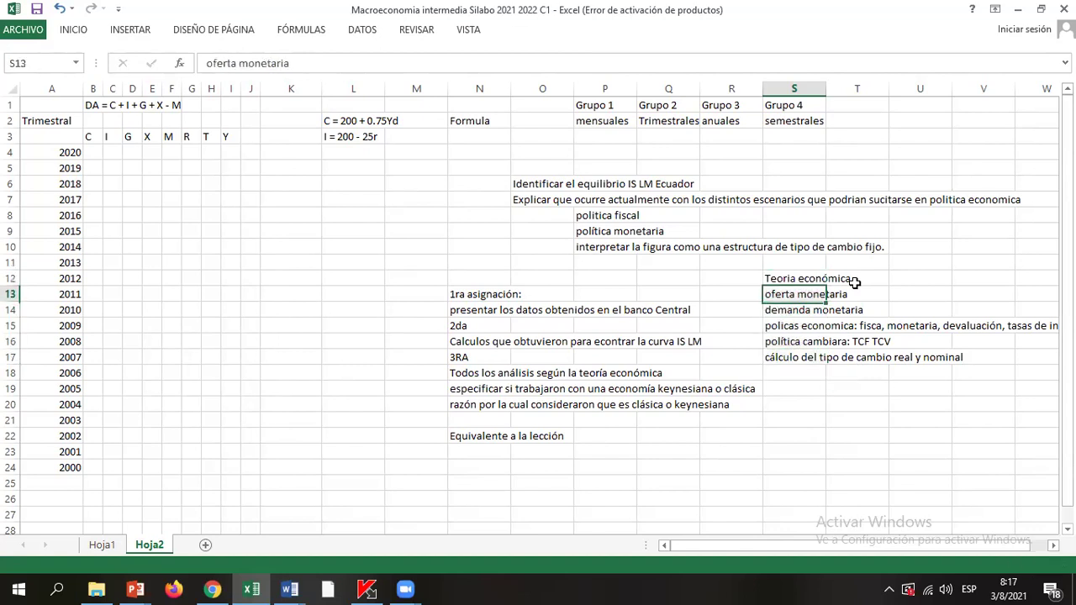
pyautogui.press('Up')
pyautogui.press('Down')
pyautogui.press('Down')
pyautogui.press('Down')
pyautogui.press('Down')
pyautogui.press('Down')
pyautogui.press('Down')
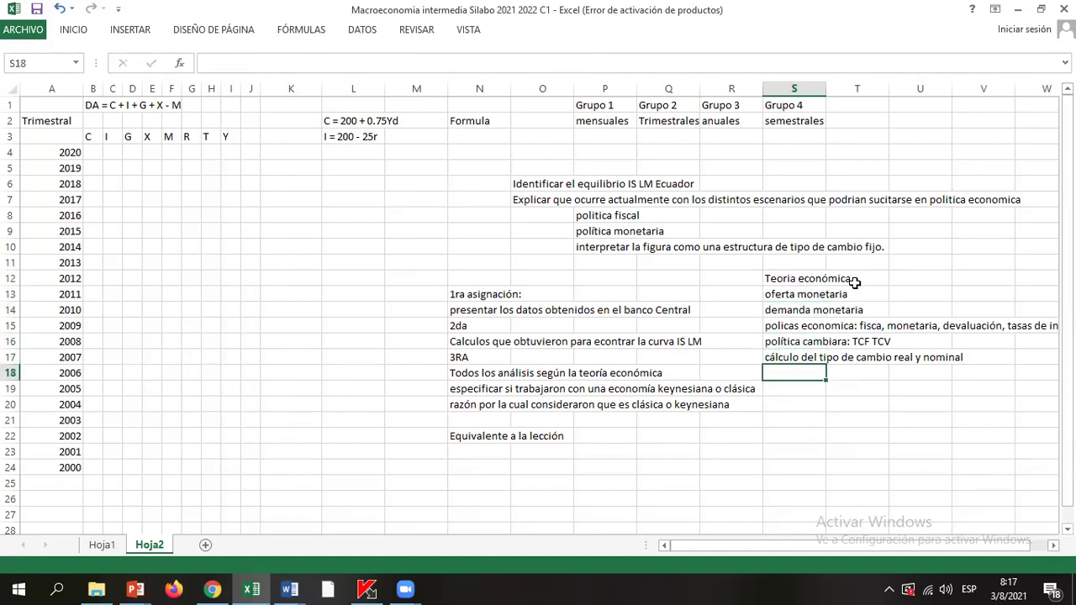
# Step: Add the topics "Enfoque keynesiano" in cell S18 and "Enfoque clásico" in cell S19
pyautogui.write('Enfoque')
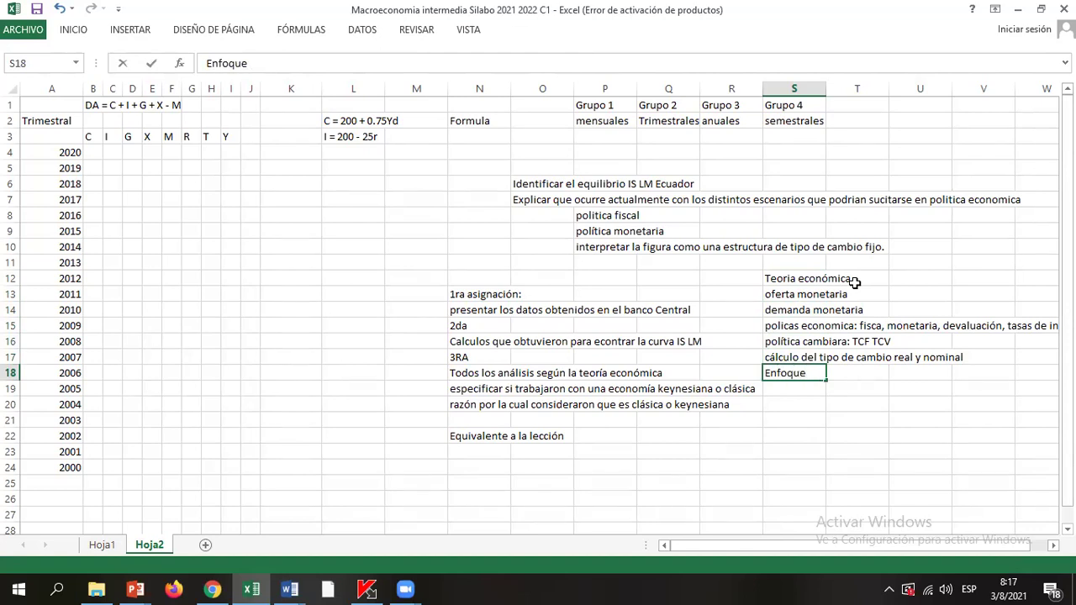
pyautogui.write(' keynesiano')
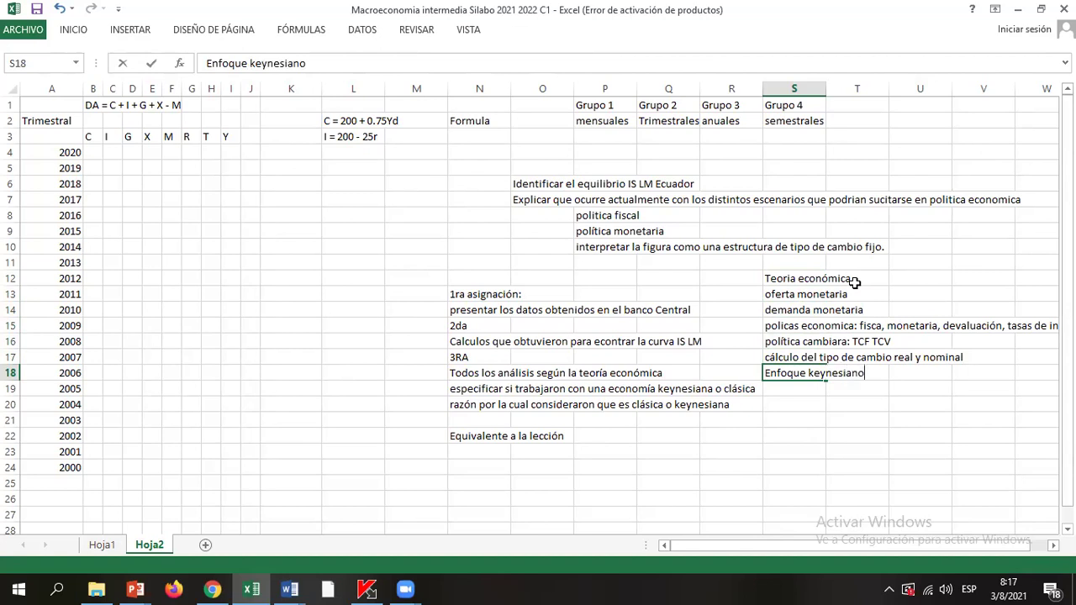
pyautogui.press('Return')
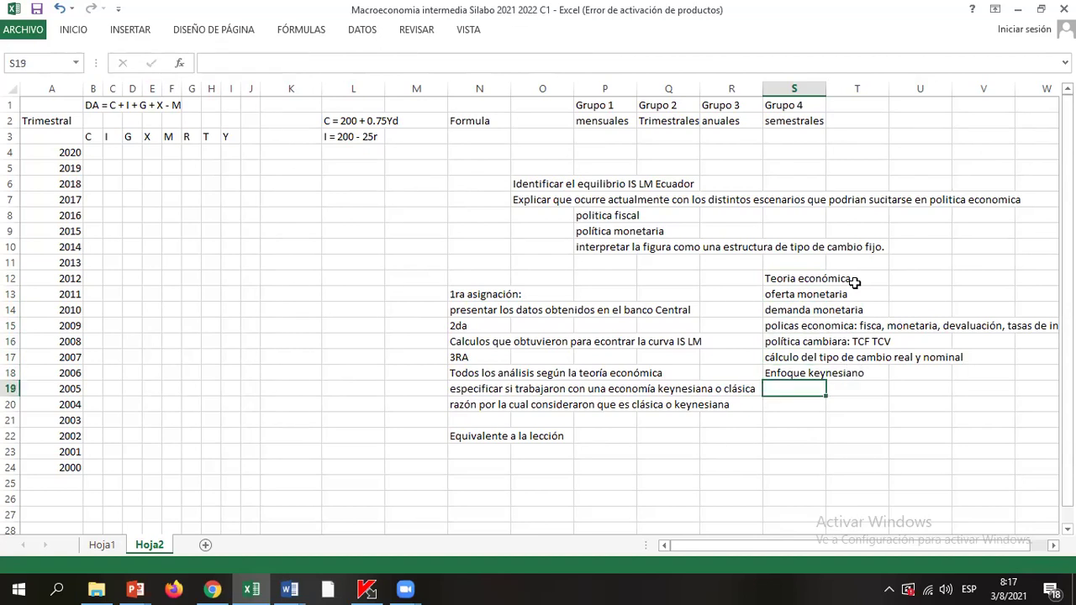
pyautogui.write('Enfocque cl')
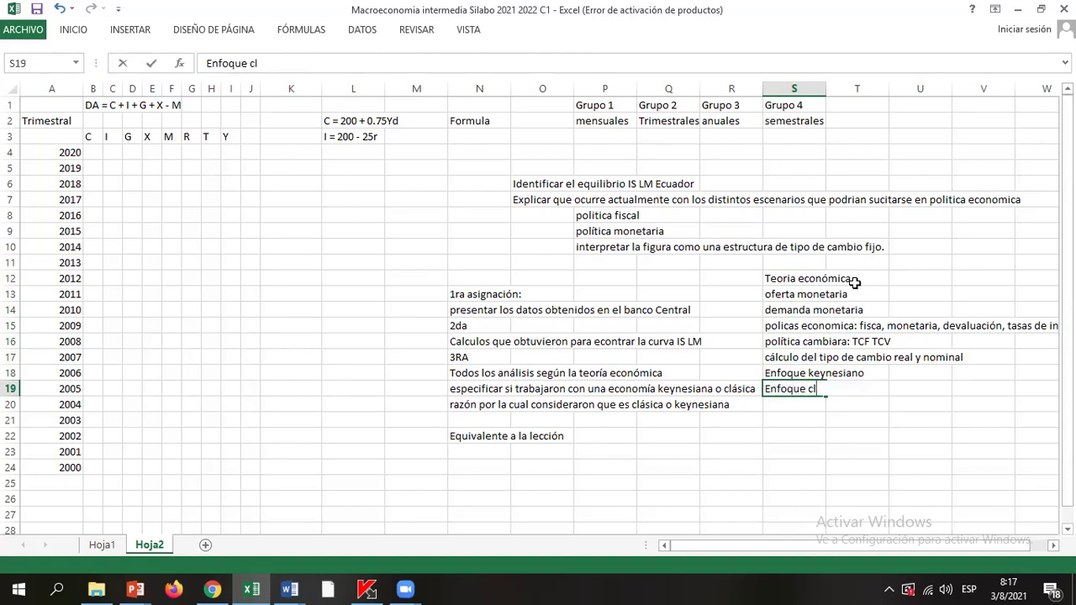
pyautogui.write('ásico')
pyautogui.press('Return')
# Step: Go back over the full list of economic theory topics in S13:S19
pyautogui.press('Up')
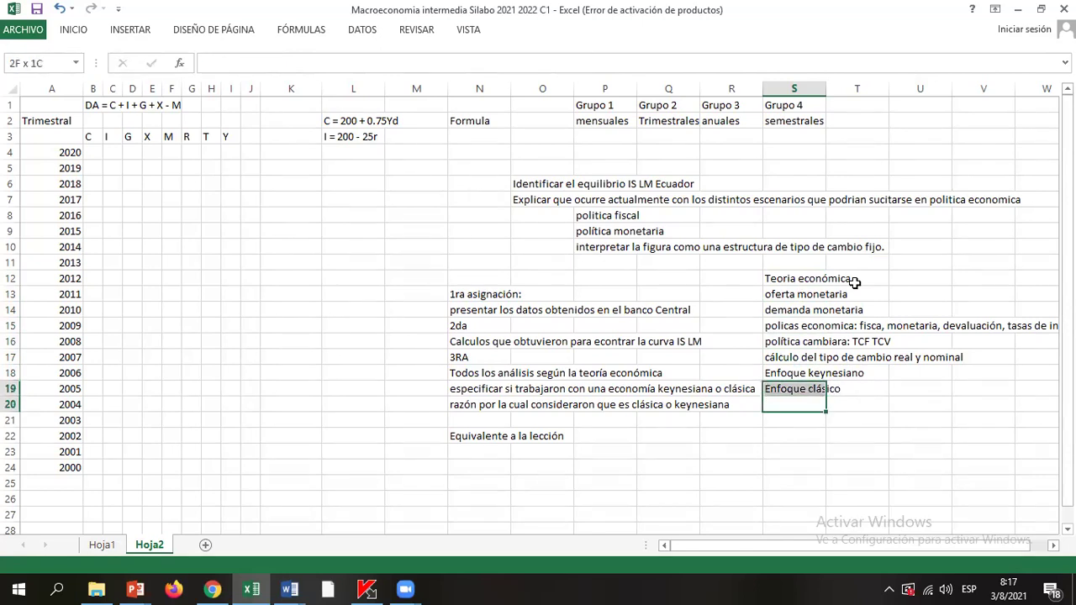
pyautogui.hotkey('shift', 'Up')
pyautogui.hotkey('shift', 'Up')
pyautogui.hotkey('shift', 'Up')
pyautogui.hotkey('shift', 'Up')
pyautogui.hotkey('shift', 'Up')
pyautogui.hotkey('shift', 'Up')
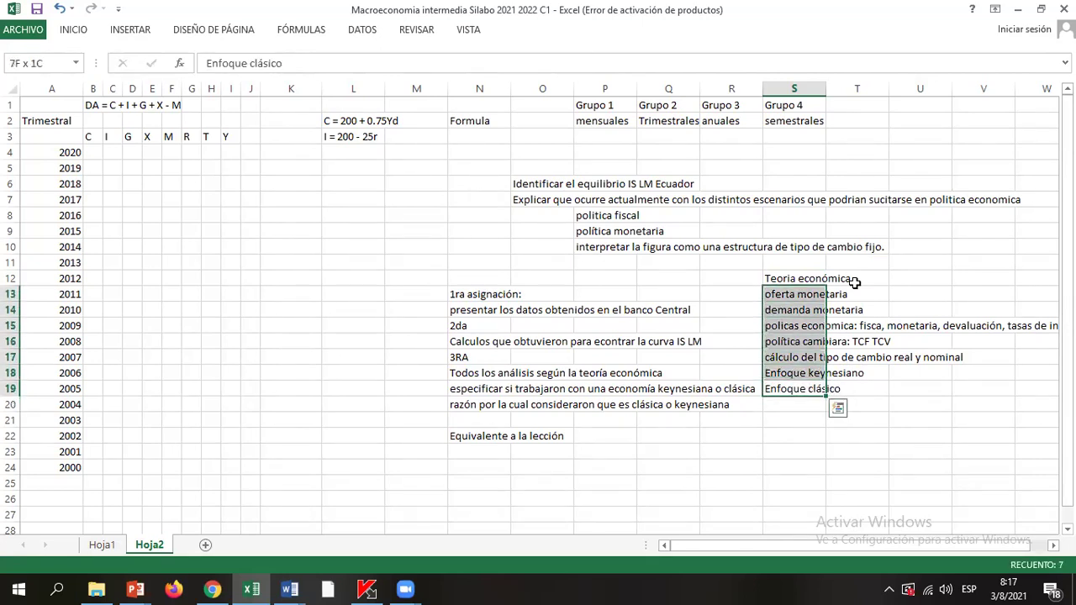
# Step: Fill the "Teoria económica" heading in cell S12 with yellow
pyautogui.press('Up')
pyautogui.press('Up')
pyautogui.press('Up')
pyautogui.press('Up')
pyautogui.press('Up')
pyautogui.press('Up')
pyautogui.press('Up')
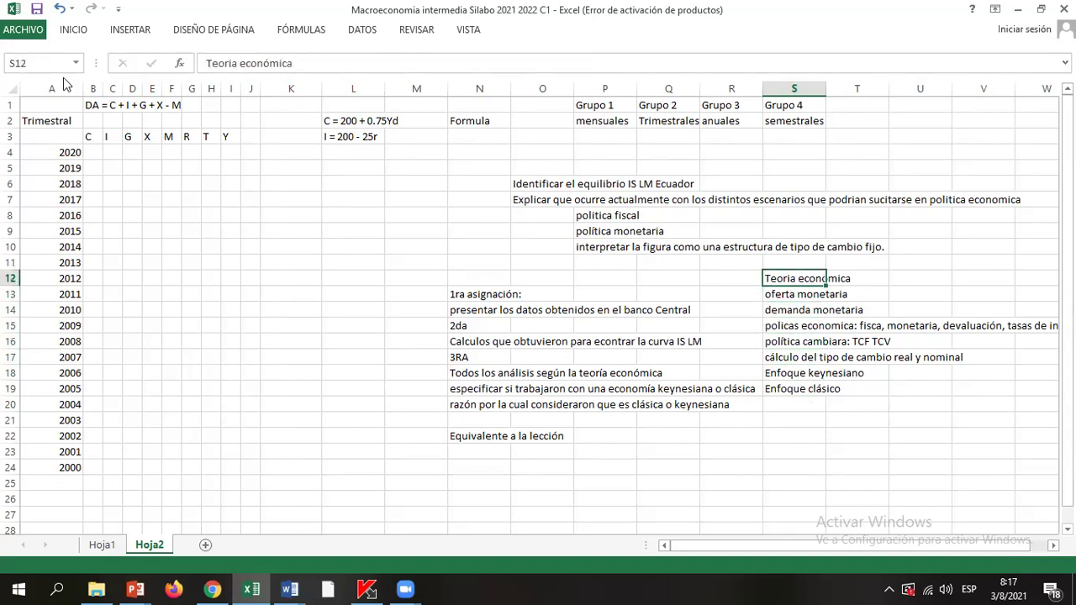
pyautogui.click(73, 30)
pyautogui.click(199, 82)
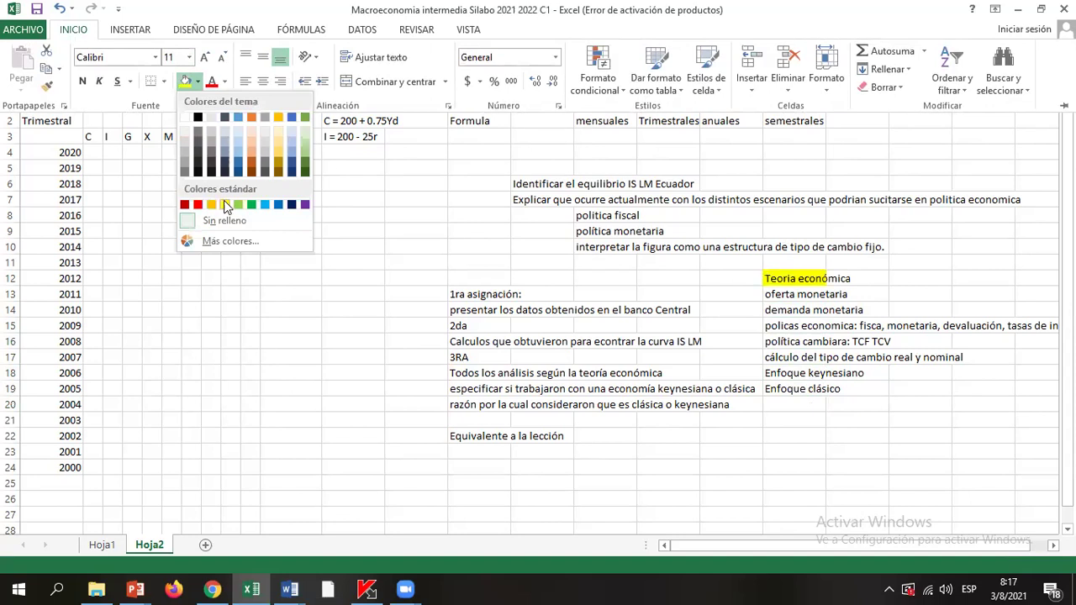
pyautogui.click(223, 204)
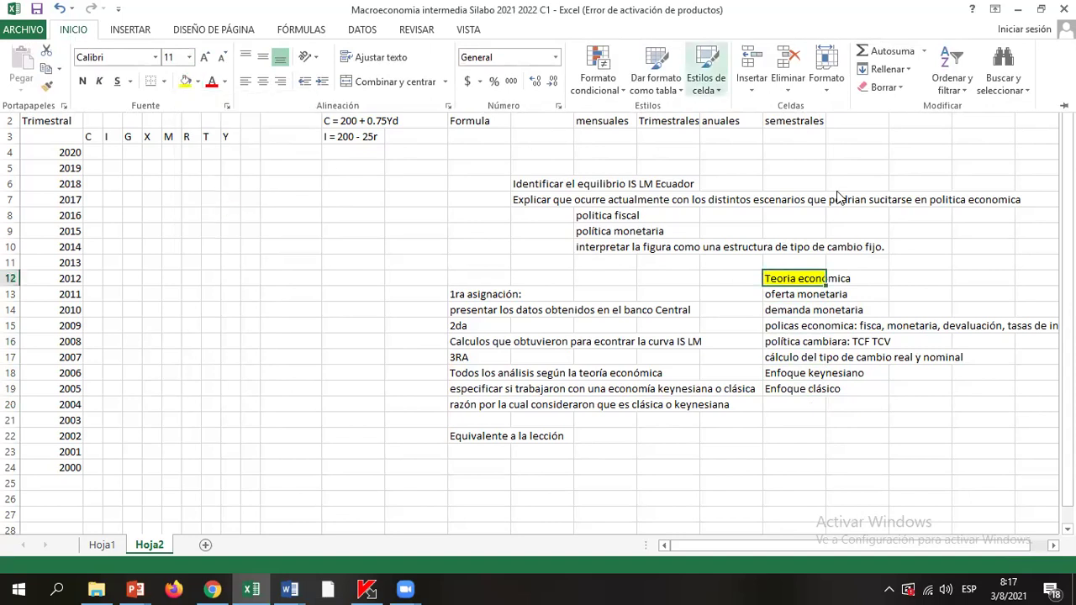
pyautogui.click(769, 278)
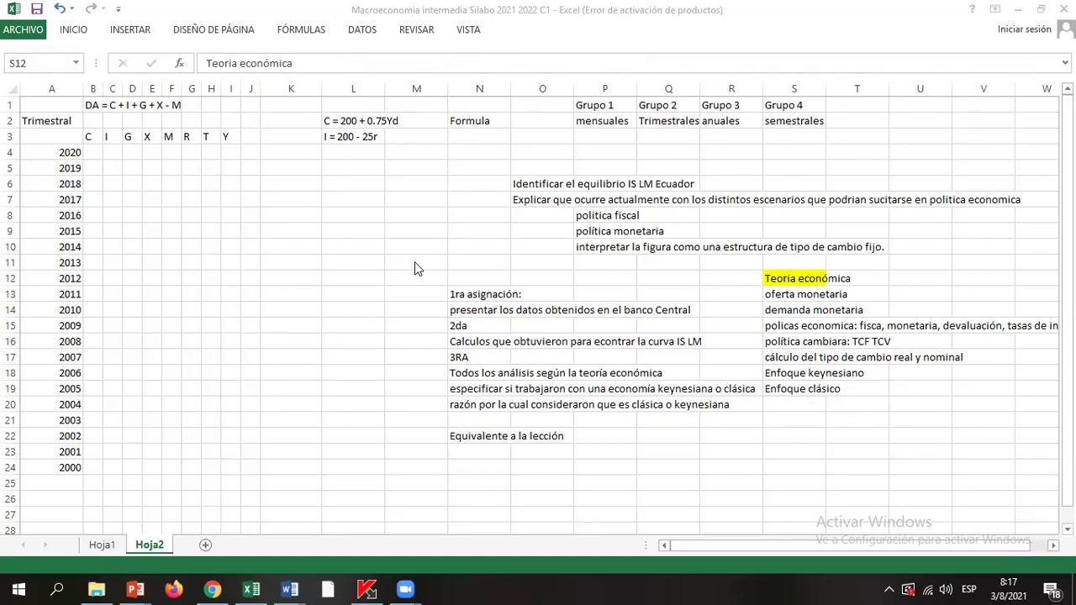
# Step: Review the economic theory list in S12:S19 together with the three assignments in N13:N20
pyautogui.click(789, 279)
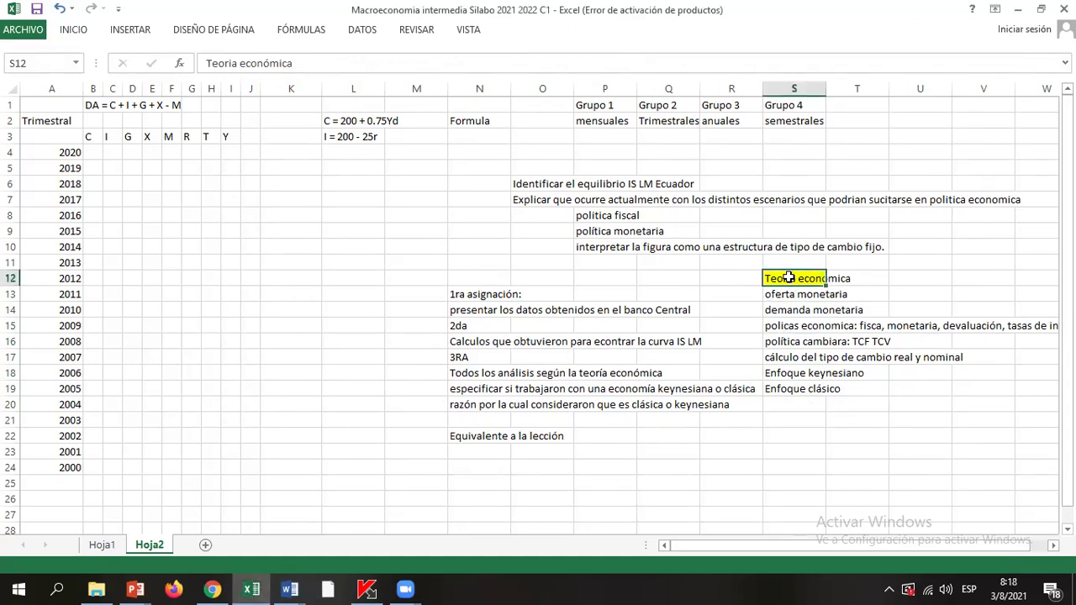
pyautogui.hotkey('ctrl', 'shift', 'Down')
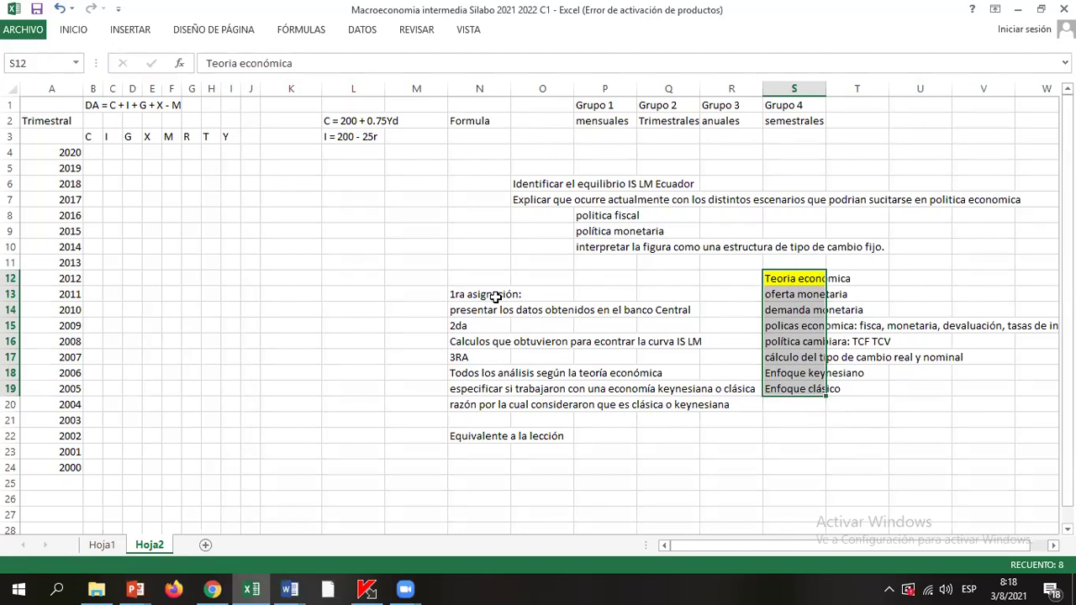
pyautogui.press('Left')
pyautogui.press('Left')
pyautogui.press('Left')
pyautogui.press('Left')
pyautogui.press('Left')
pyautogui.press('Left')
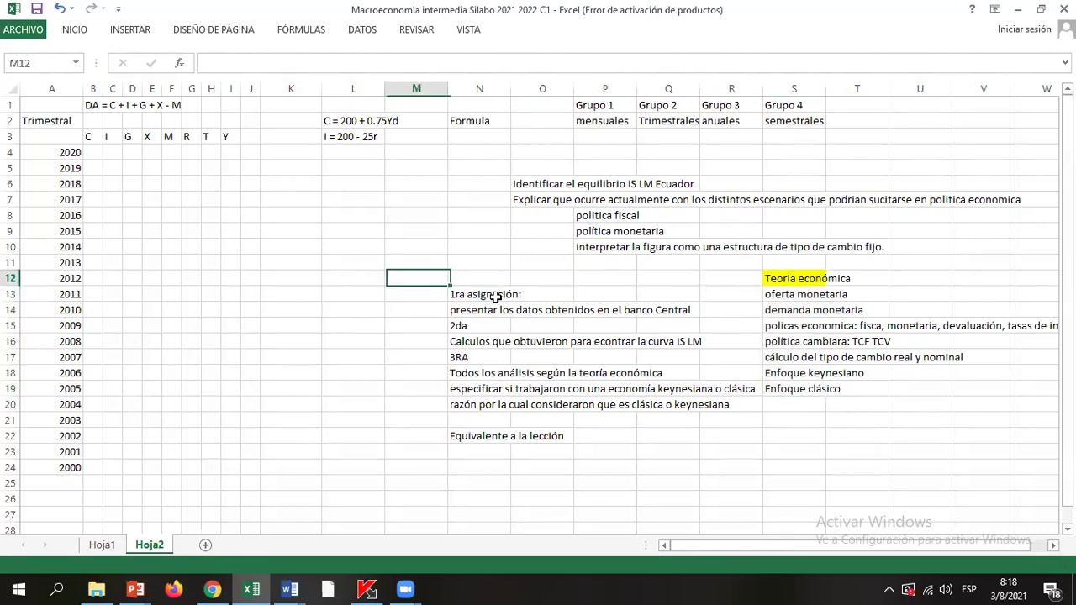
pyautogui.press('Down')
pyautogui.press('Right')
pyautogui.hotkey('shift', 'Down')
pyautogui.hotkey('shift', 'Down')
pyautogui.hotkey('shift', 'Down')
pyautogui.hotkey('shift', 'Down')
pyautogui.hotkey('shift', 'Down')
pyautogui.hotkey('shift', 'Down')
pyautogui.hotkey('shift', 'Down')
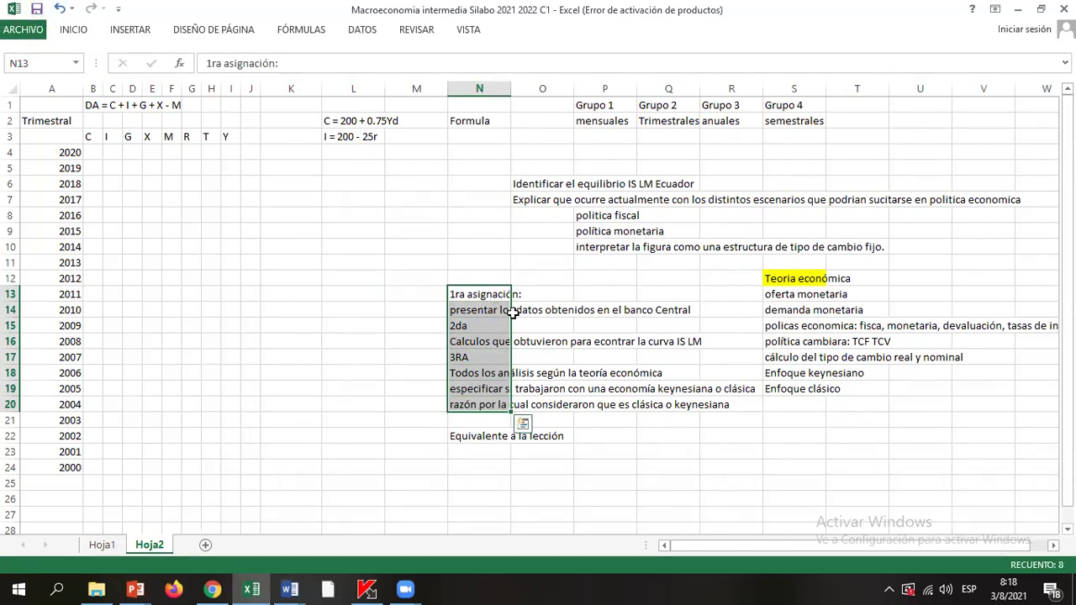
pyautogui.press('Escape')
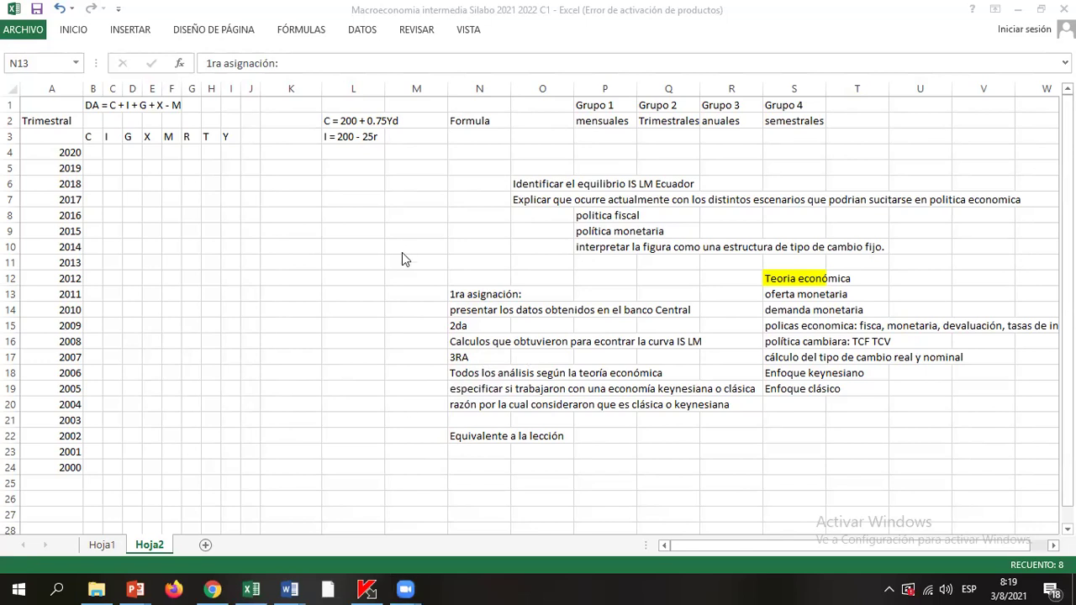
pyautogui.hotkey('alt', 'Tab')
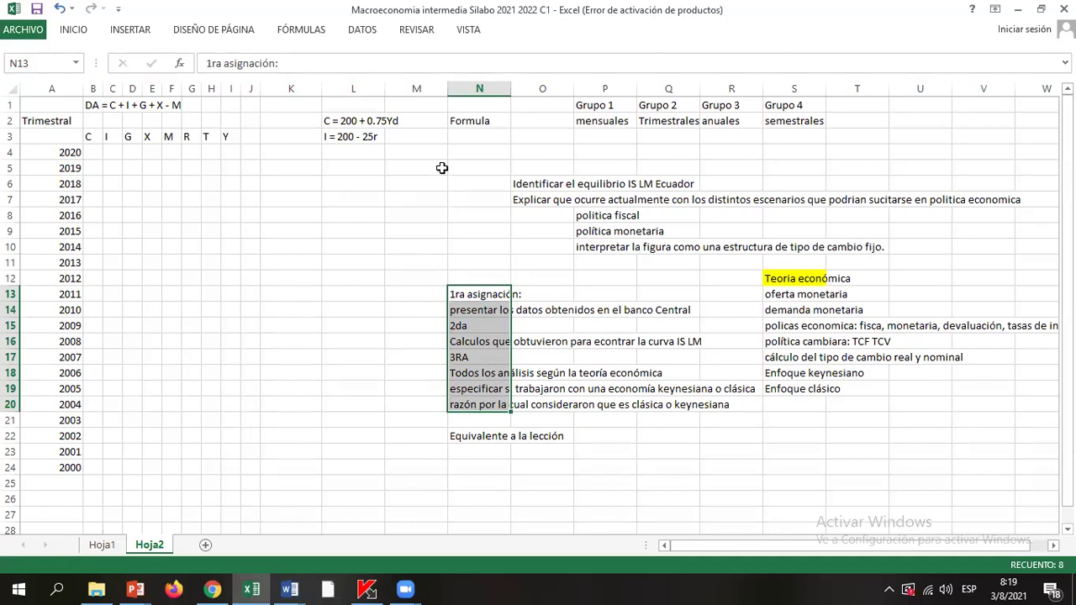
pyautogui.click(442, 167)
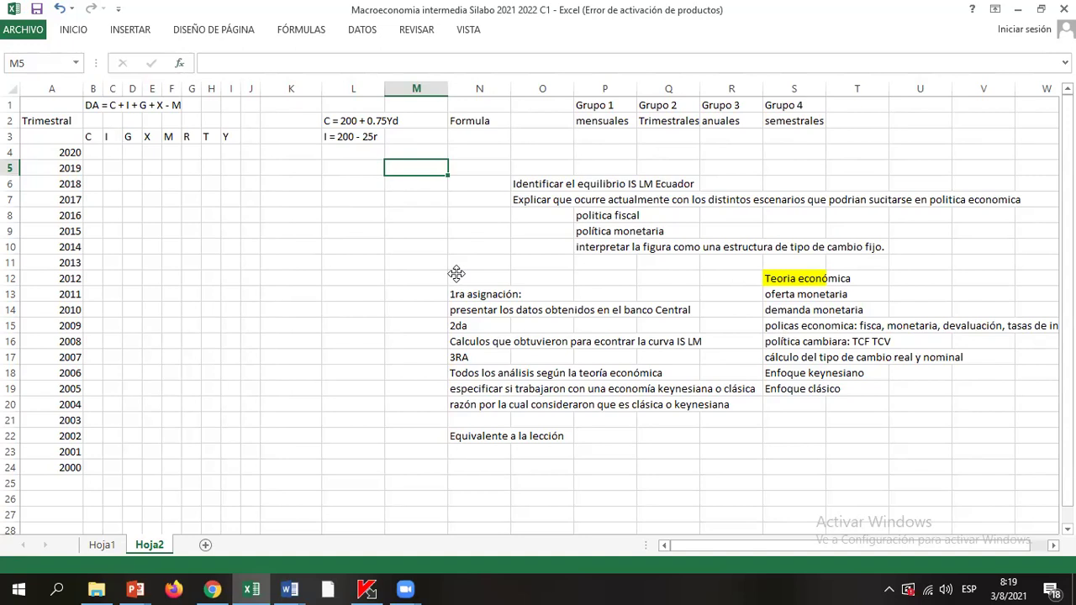
pyautogui.click(320, 466)
pyautogui.click(417, 436)
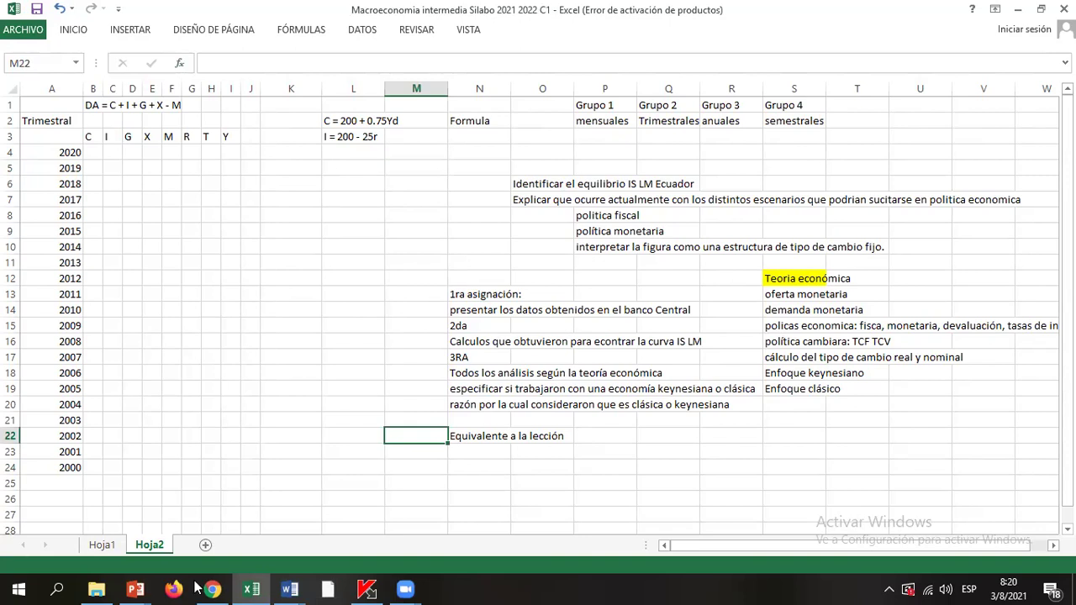
# Step: Select the entire template on Hoja2, covering the range A1:V27
pyautogui.moveTo(980, 500); pyautogui.dragTo(16, 90)
pyautogui.click(191, 212)
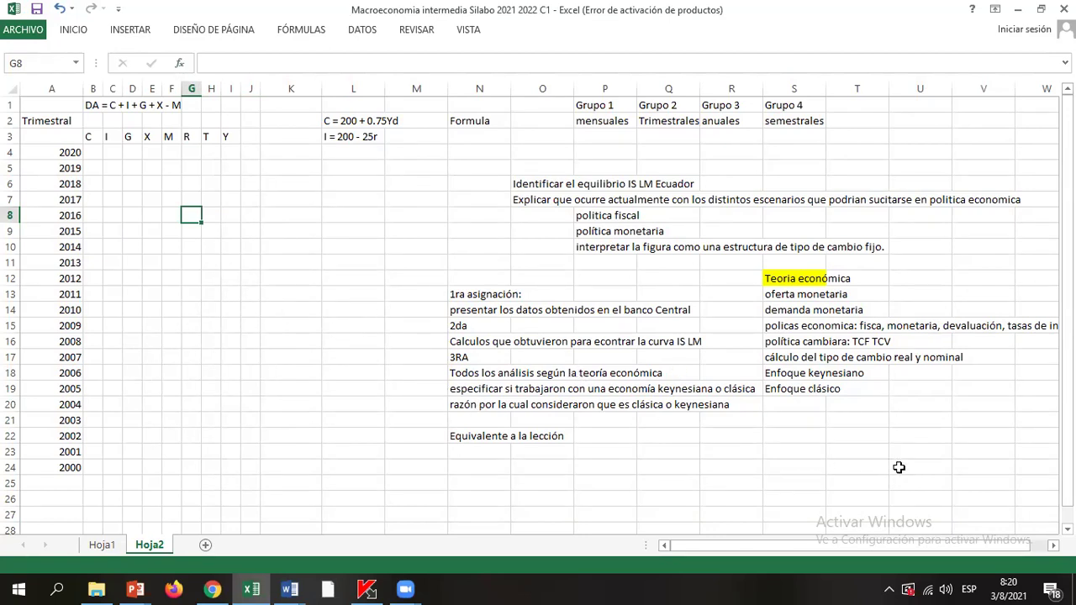
pyautogui.moveTo(993, 510); pyautogui.dragTo(916, 530)
pyautogui.moveTo(983, 484); pyautogui.dragTo(0, 81)
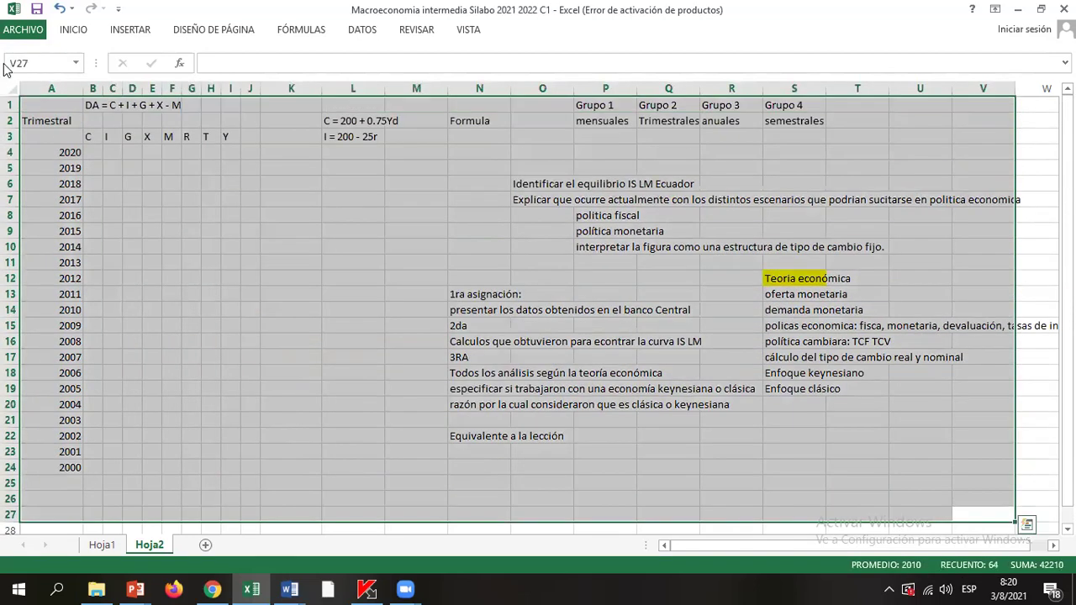
# Step: Review the empty data columns for 2020–2000 on Hoja2 and the three assignments in N13:N20
pyautogui.click(492, 227)
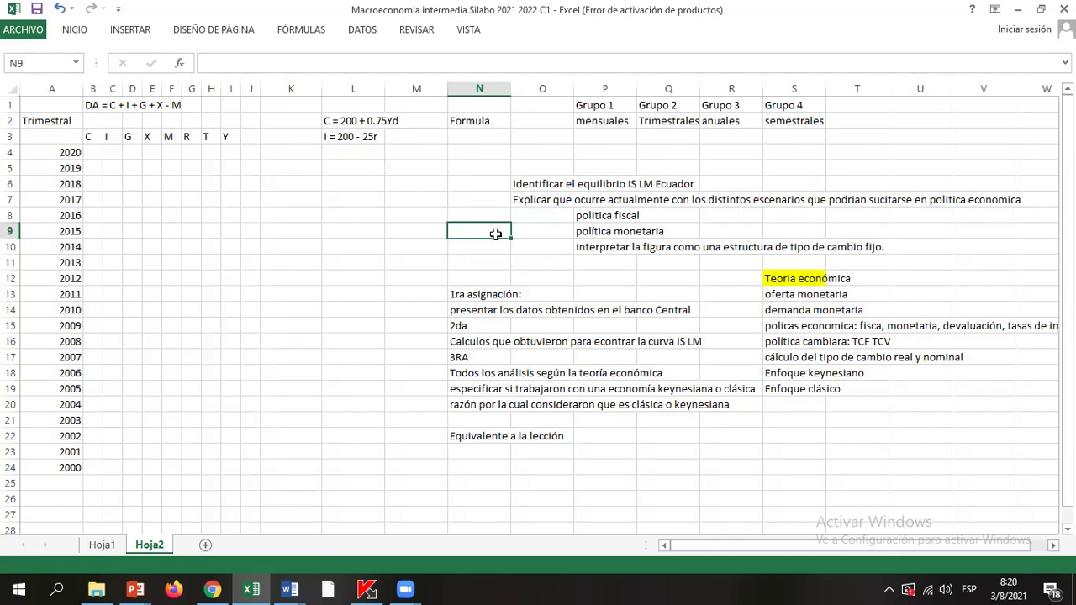
pyautogui.click(185, 200)
pyautogui.moveTo(229, 154); pyautogui.dragTo(237, 454)
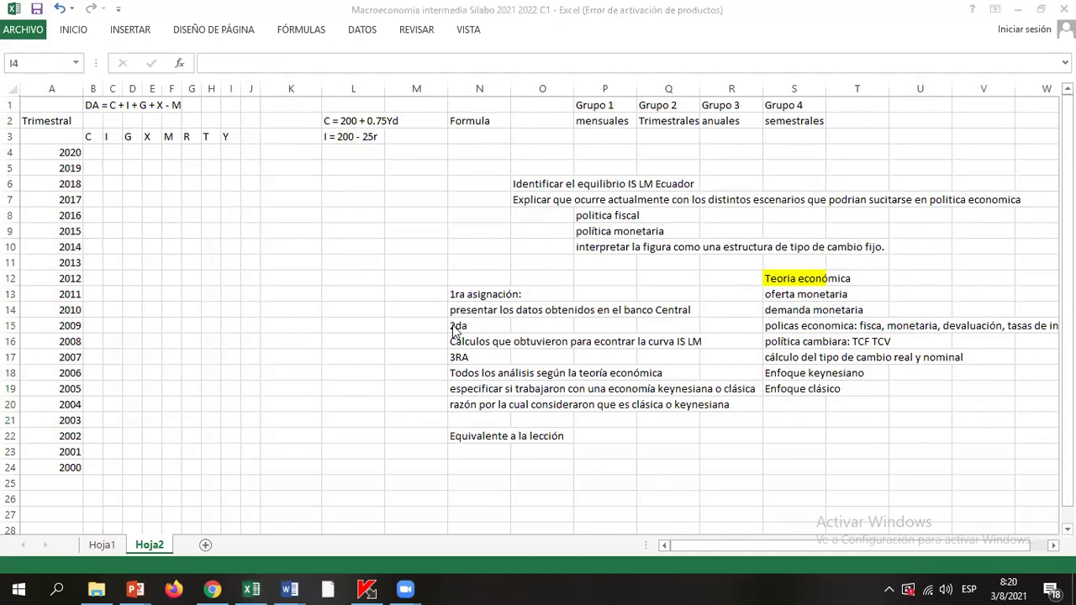
pyautogui.click(471, 387)
pyautogui.moveTo(466, 294); pyautogui.dragTo(464, 401)
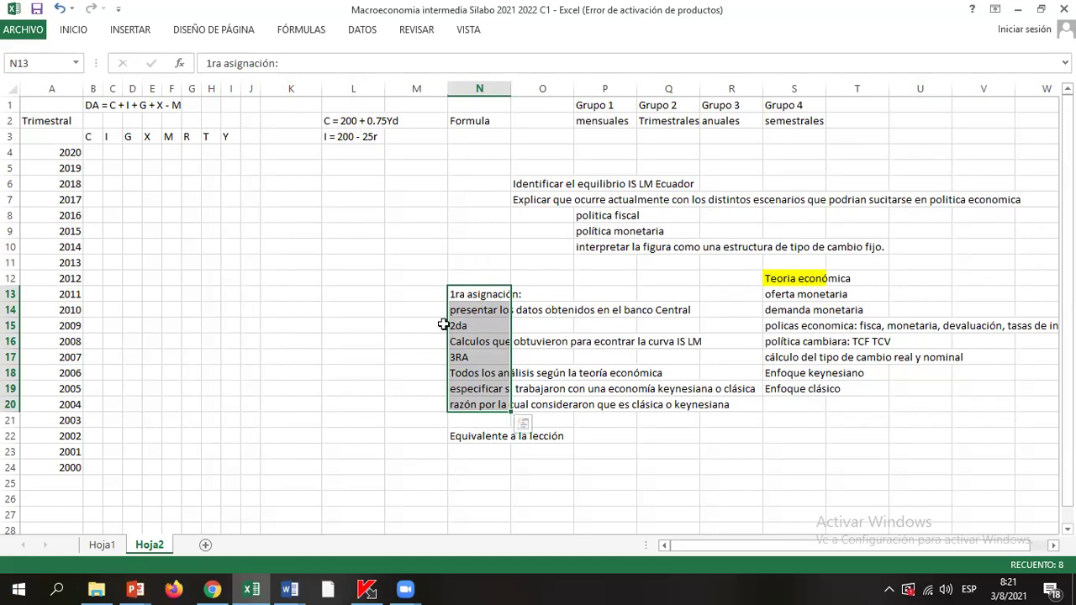
pyautogui.click(294, 354)
pyautogui.moveTo(457, 295); pyautogui.dragTo(468, 407)
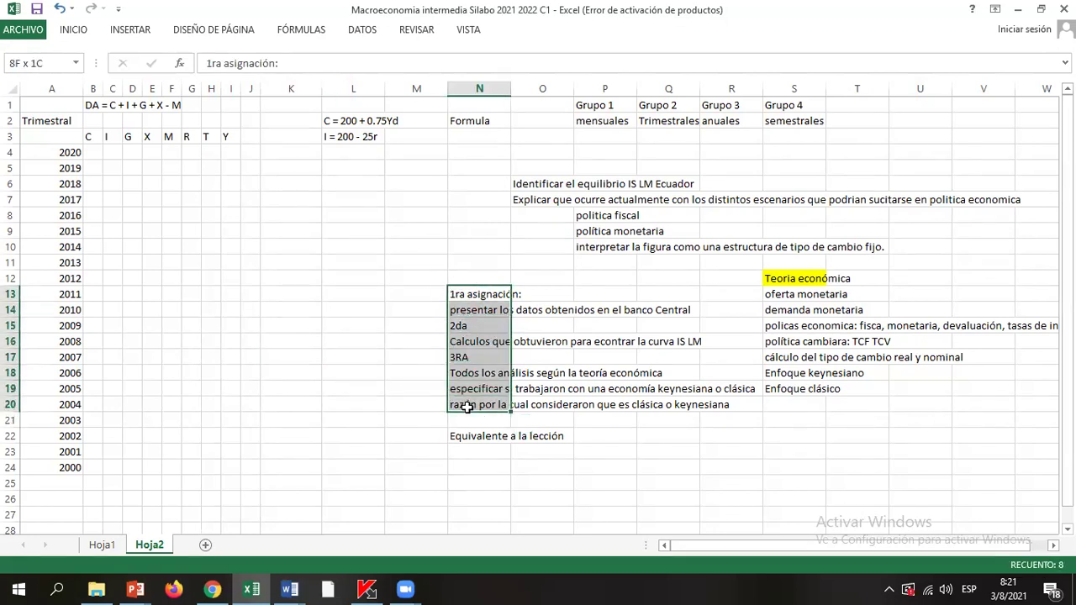
pyautogui.moveTo(467, 407); pyautogui.dragTo(467, 407)
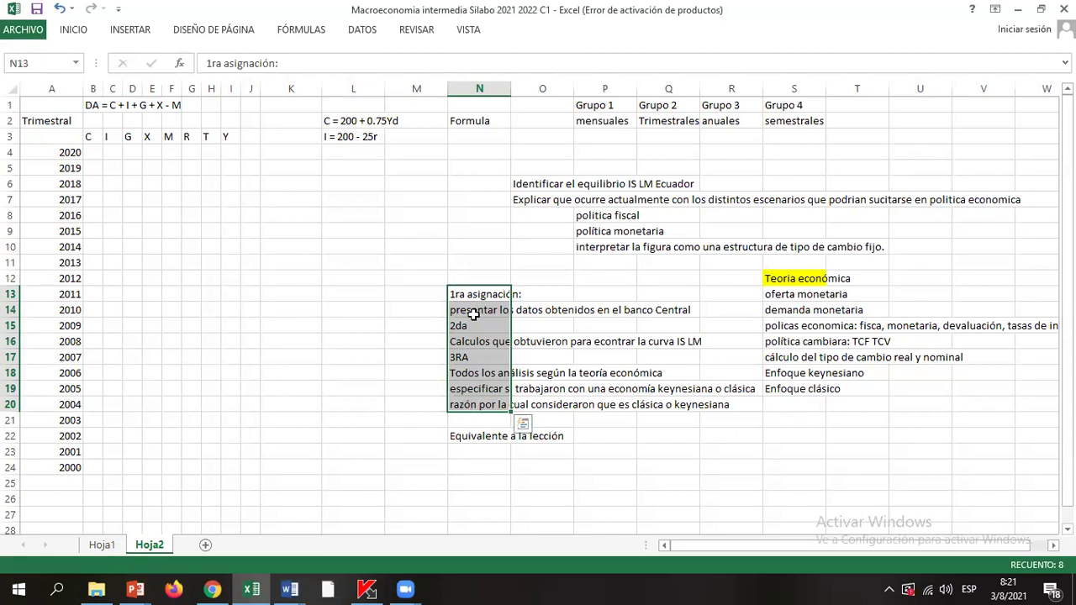
pyautogui.click(245, 291)
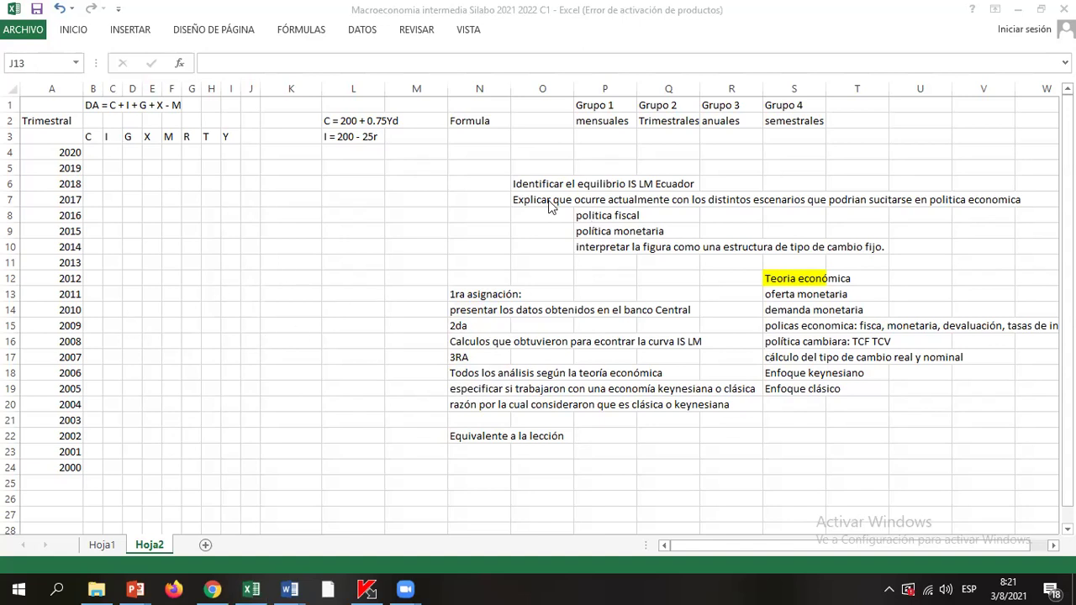
# Step: Add the note "Caratula los integrantes de cada grupo" in cell N24
pyautogui.click(471, 469)
pyautogui.write('Cara')
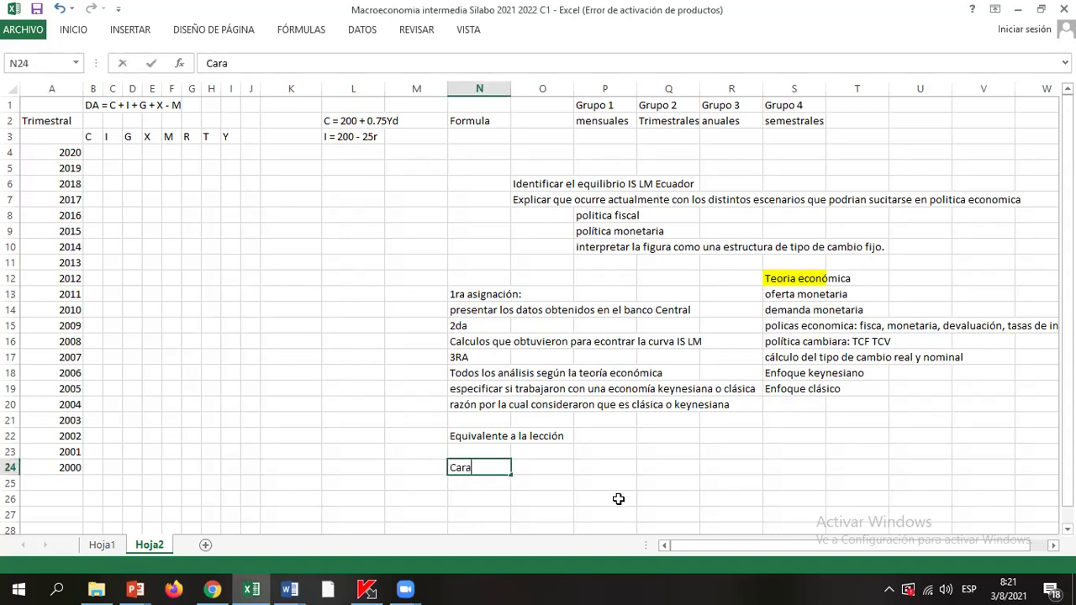
pyautogui.write('tula los integr')
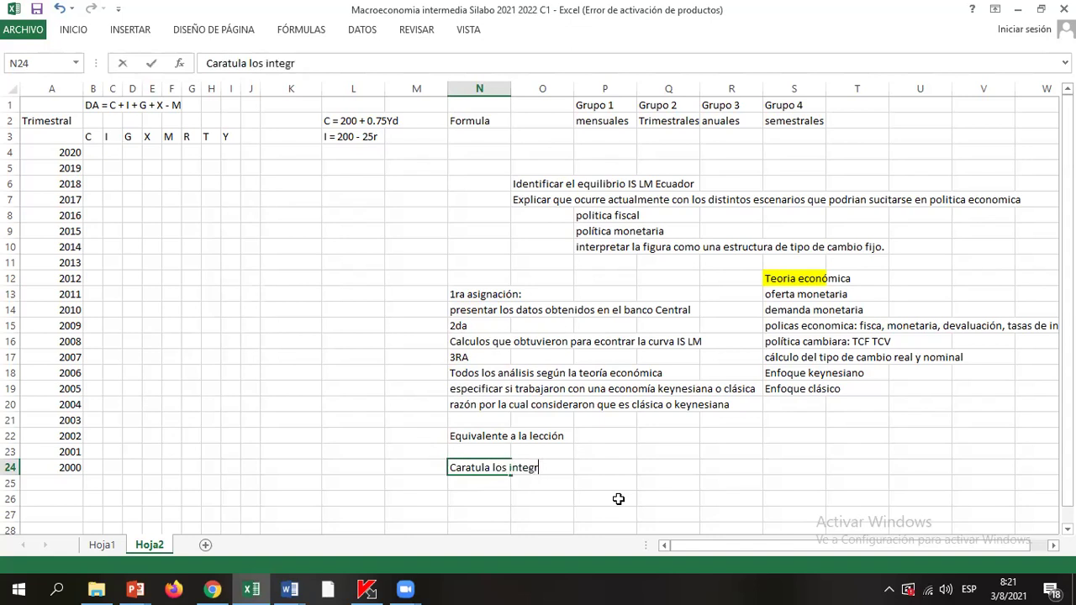
pyautogui.write('antes de cada ')
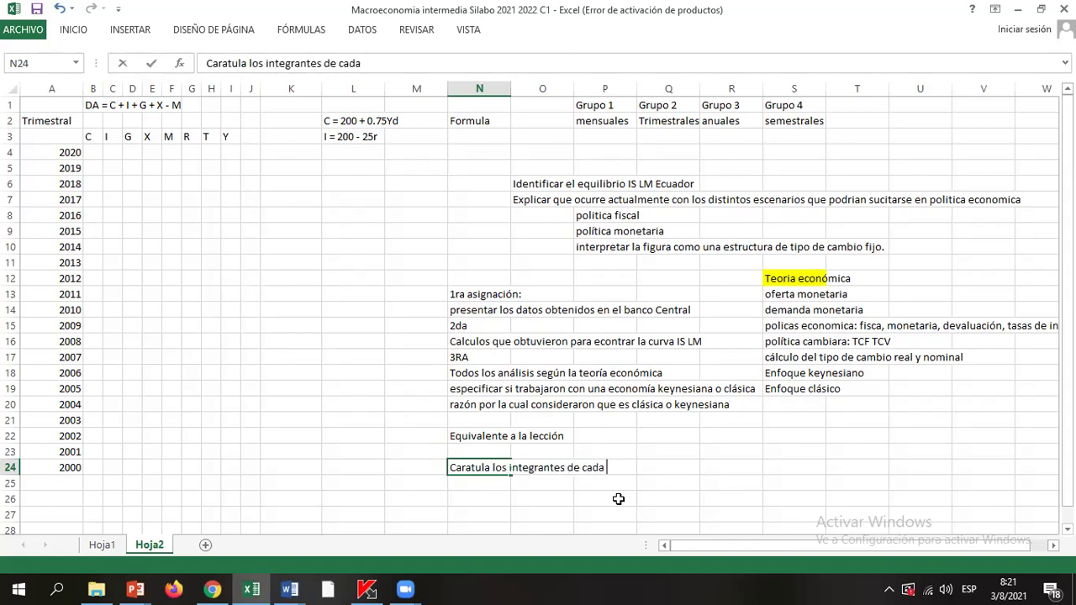
pyautogui.write('grupo')
pyautogui.press('Return')
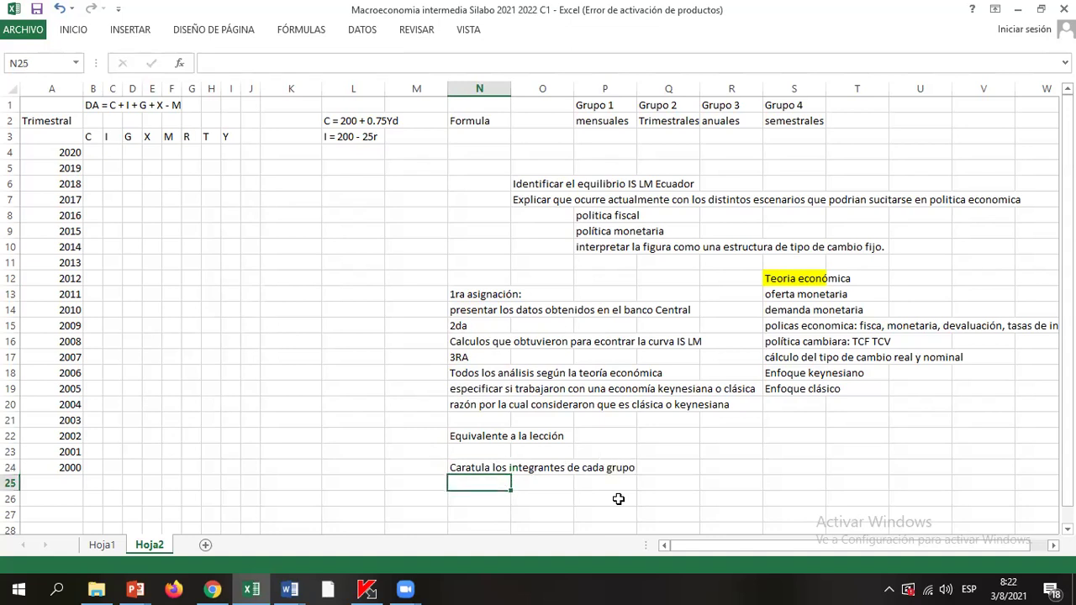
pyautogui.press('Up')
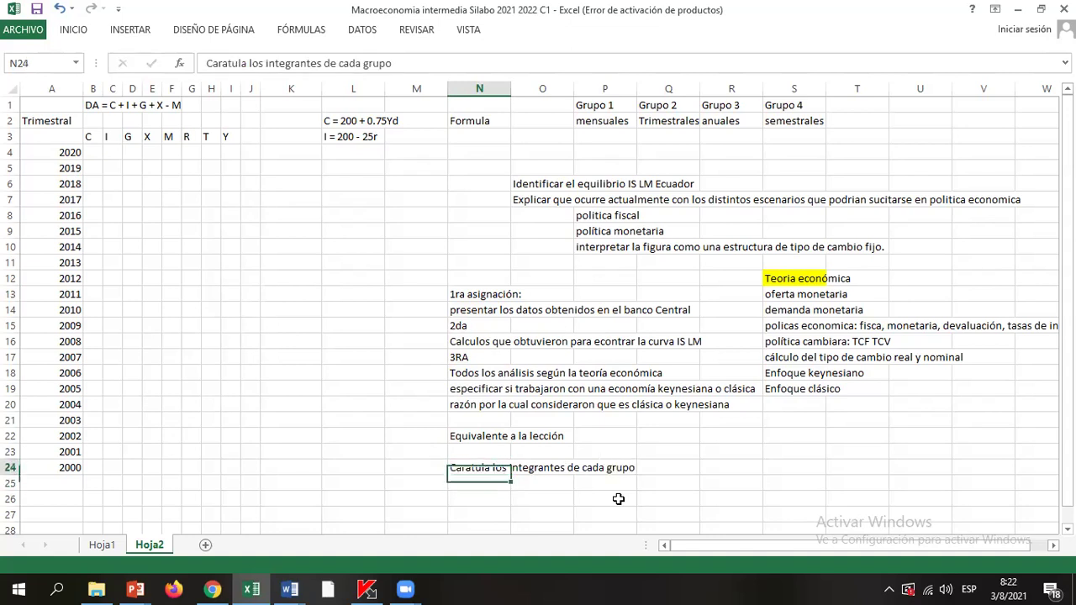
pyautogui.press('Down')
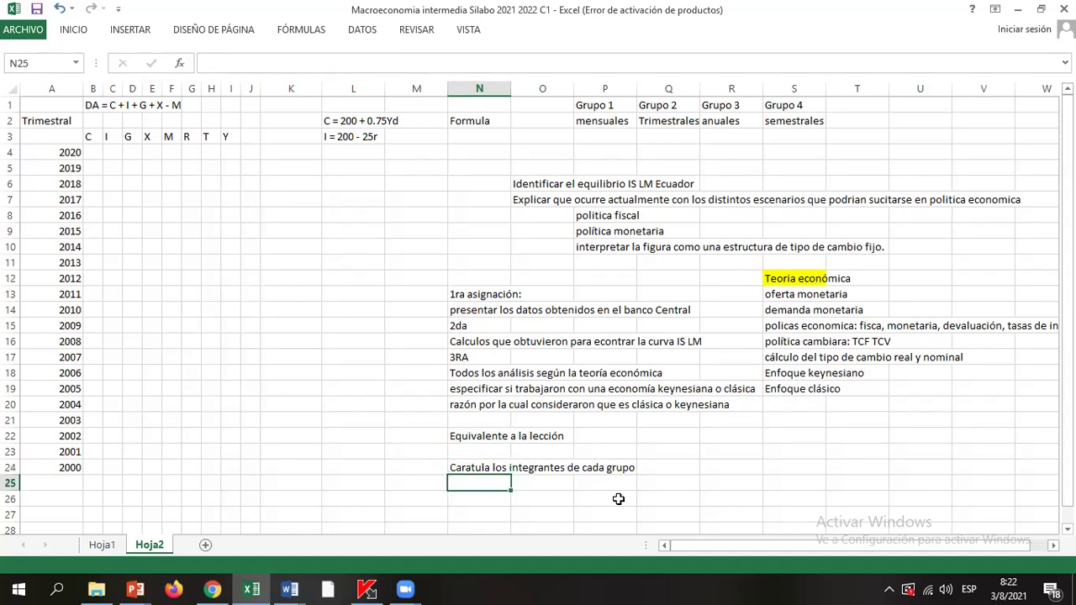
# Step: Add the note "Todos deben subir el archivo" in cell N25
pyautogui.write('Todos deben sur')
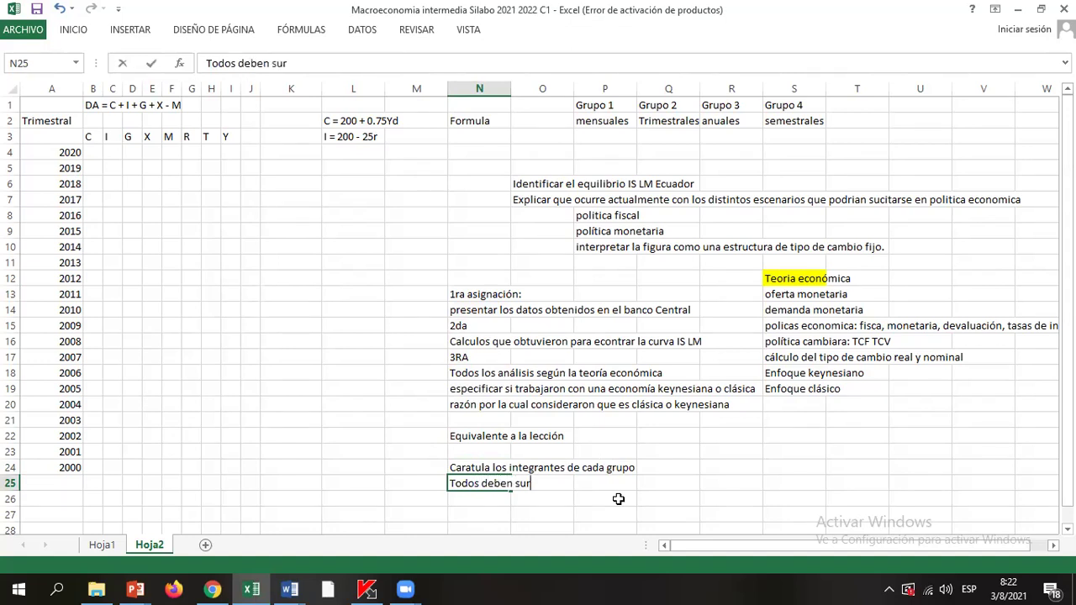
pyautogui.press('BackSpace')
pyautogui.write('bir el arv')
pyautogui.press('BackSpace')
pyautogui.write('chi')
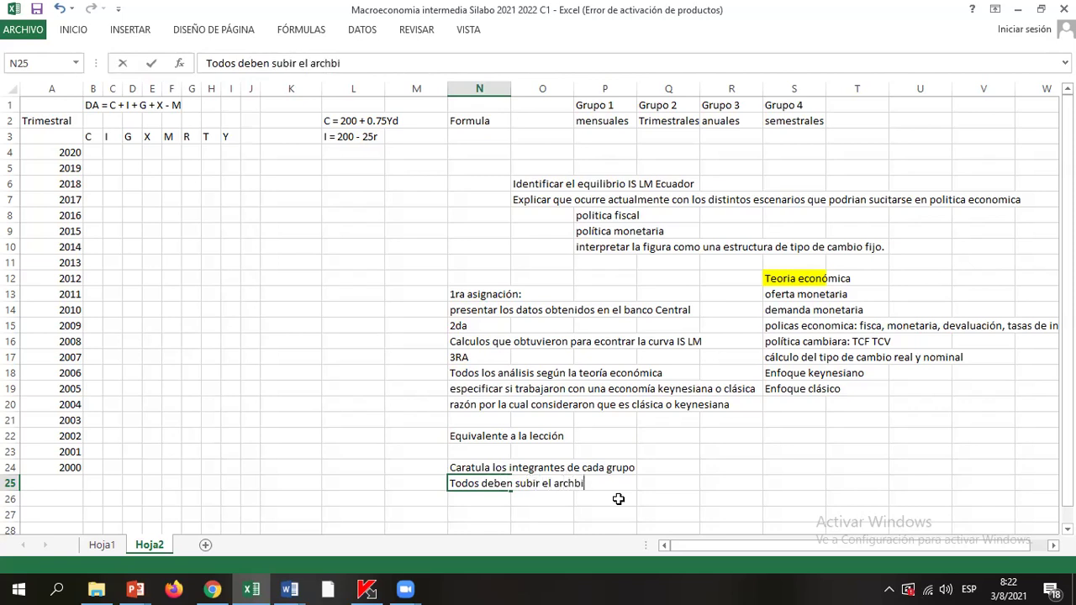
pyautogui.write('vo')
pyautogui.press('Return')
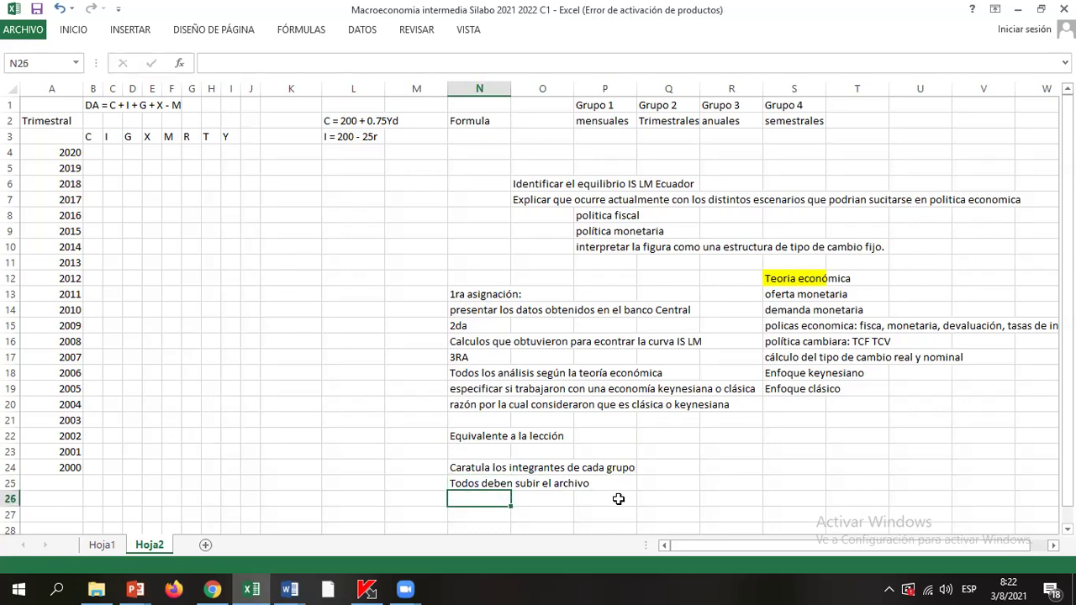
pyautogui.press('Up')
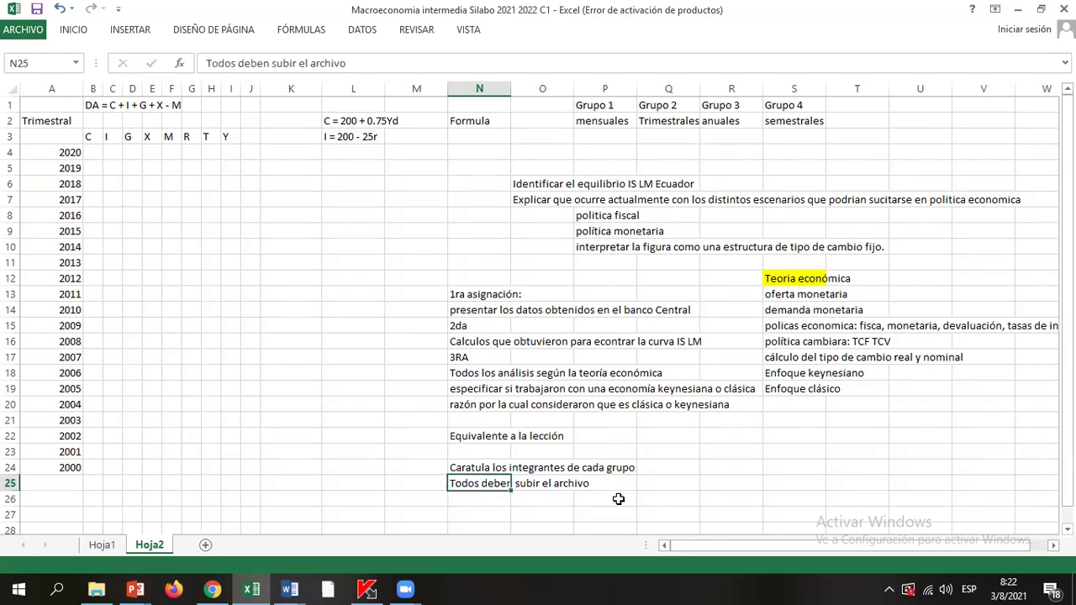
pyautogui.press('Up')
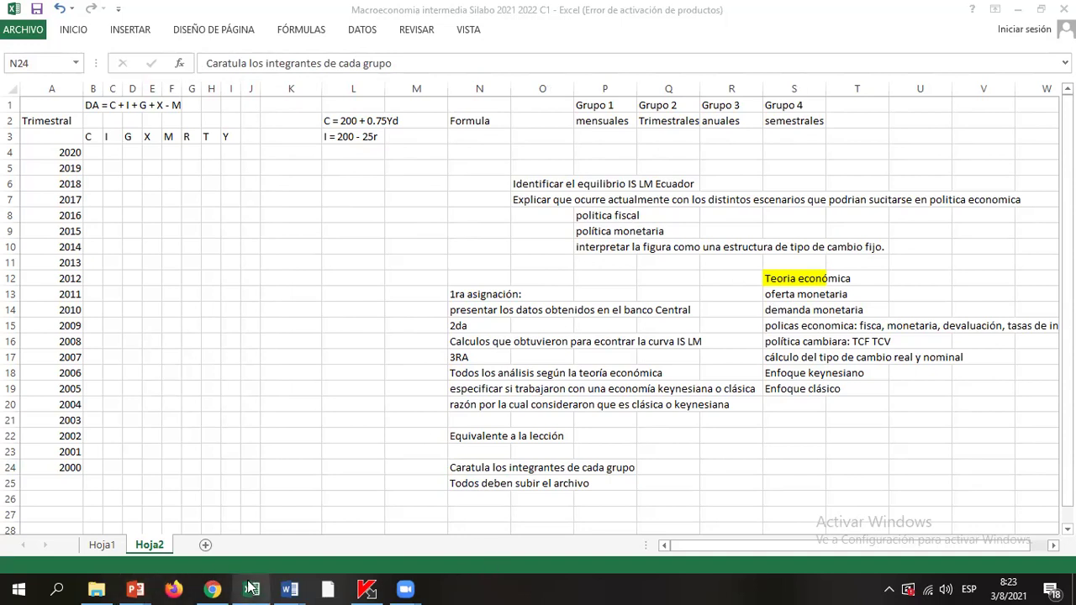
# Step: Switch to File Explorer and open the MI CUM A workbook from the uagraria > materias > lista estudiantes folder
pyautogui.click(96, 588)
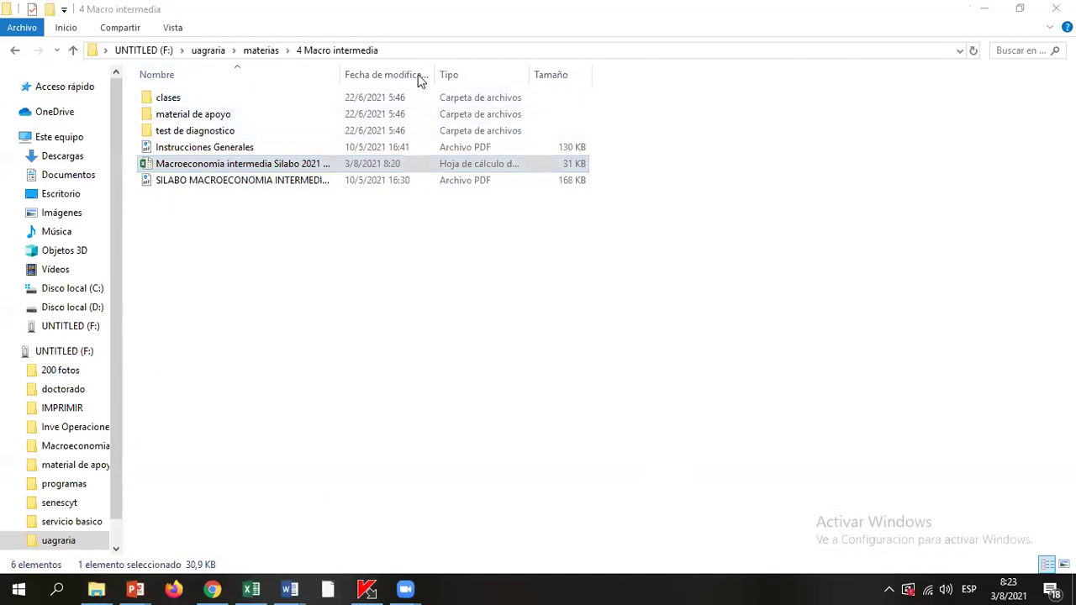
pyautogui.click(208, 51)
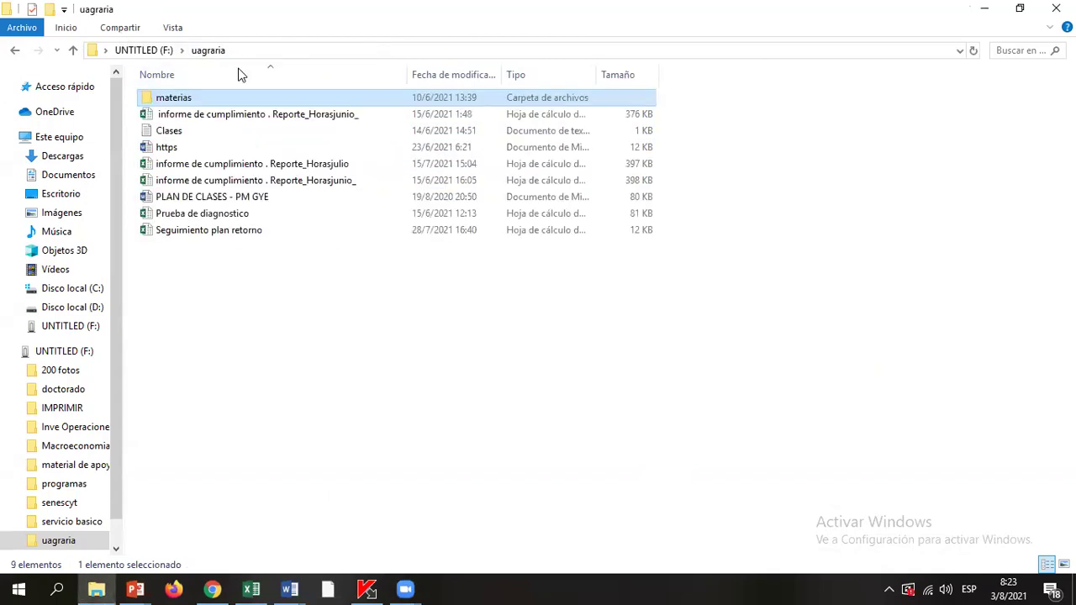
pyautogui.doubleClick(173, 97)
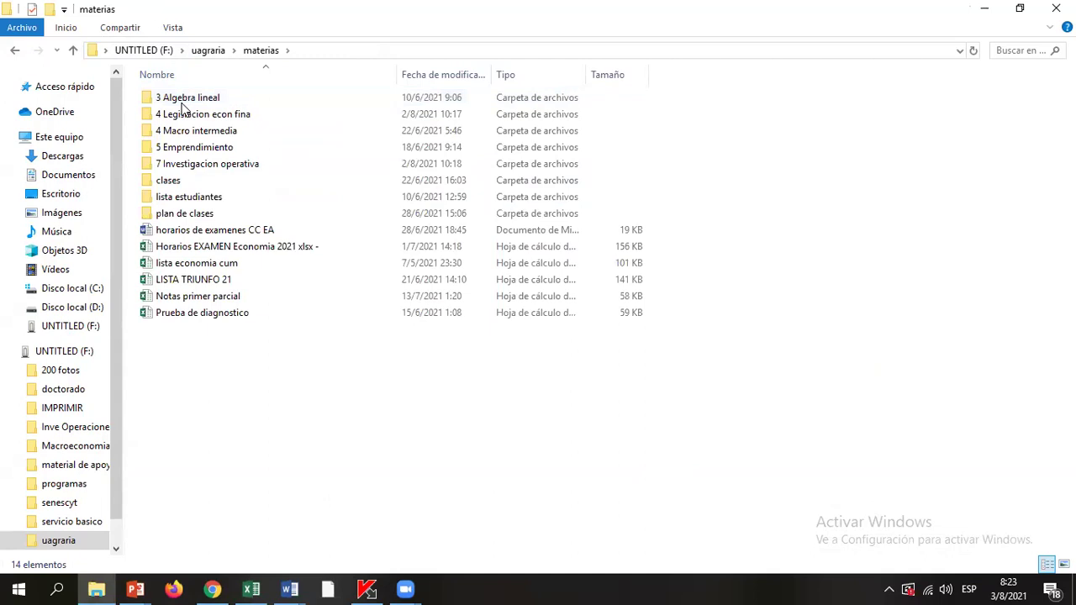
pyautogui.doubleClick(200, 200)
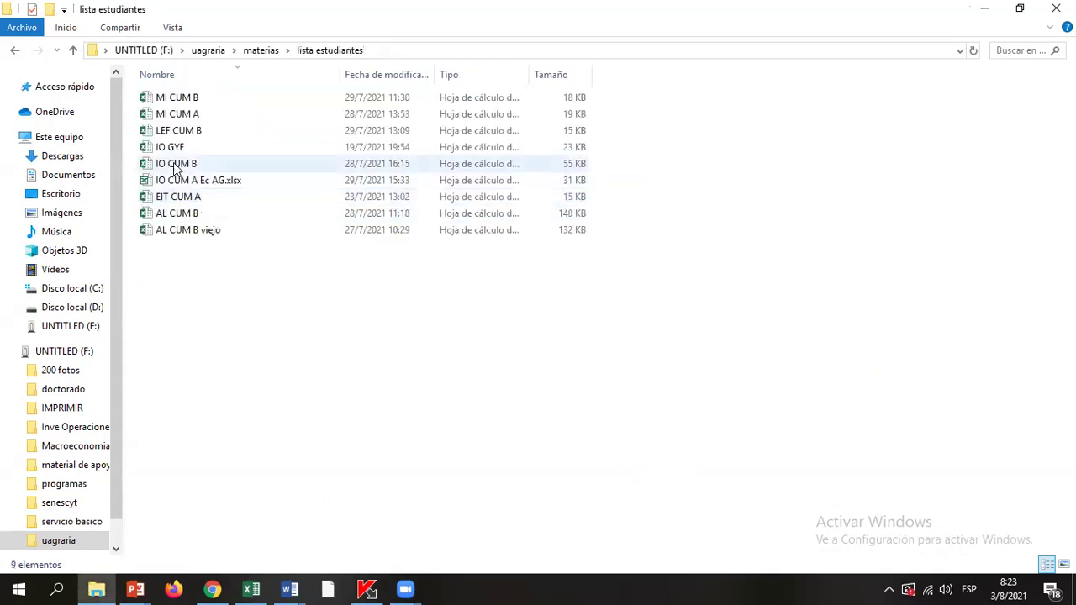
pyautogui.doubleClick(191, 116)
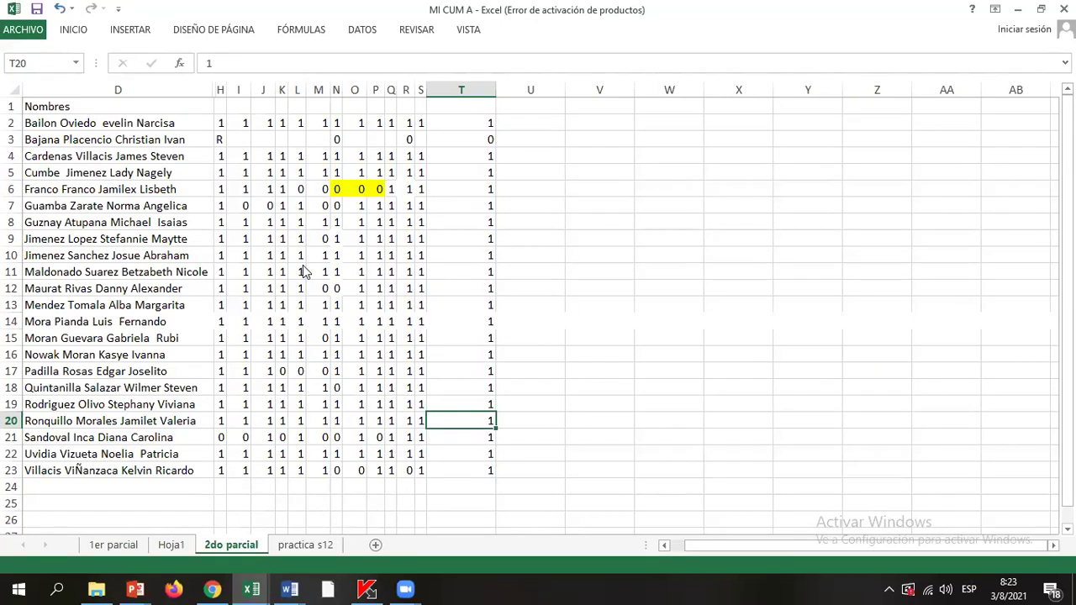
# Step: Fit the width of column T to its contents on the 2do parcial sheet and select cell U2
pyautogui.doubleClick(497, 89)
pyautogui.click(484, 124)
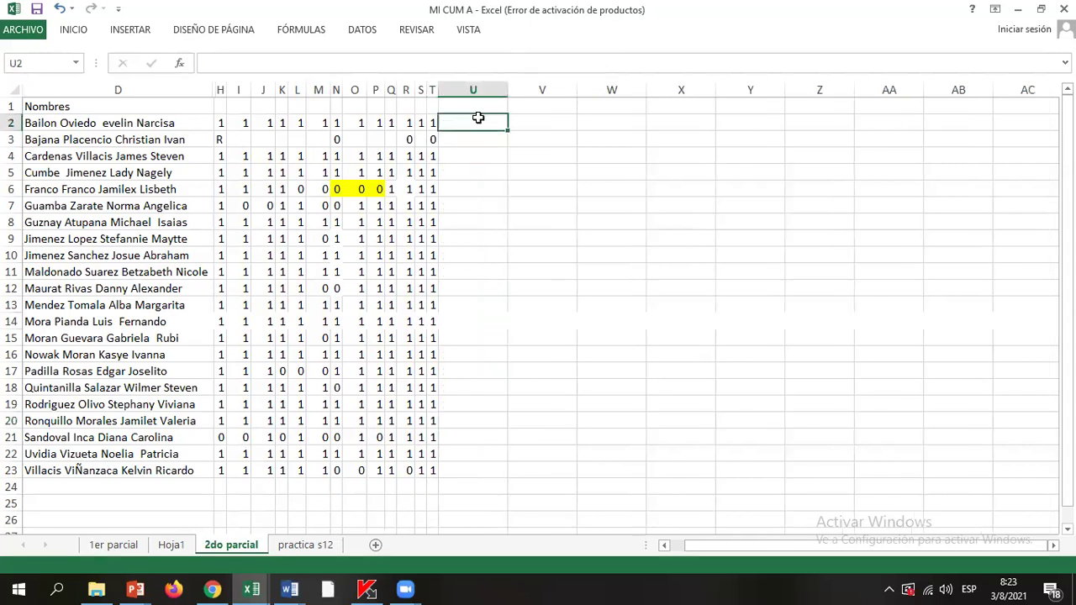
pyautogui.hotkey('shift', 'space')
pyautogui.click(497, 126)
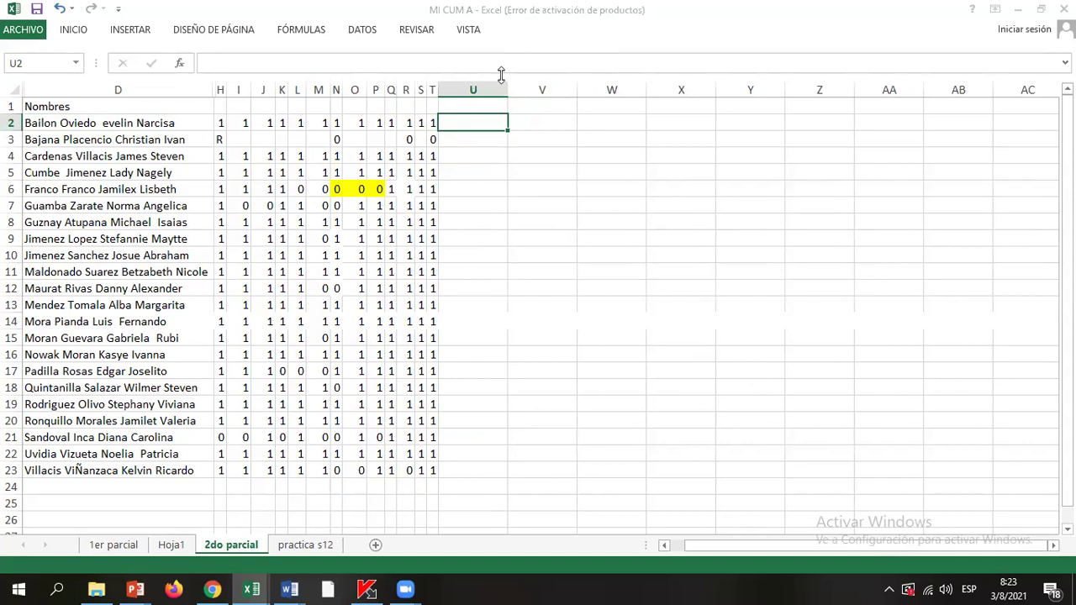
# Step: Enter 0 in cell U23 for the last student on the list and narrow column U to slightly wider than its contents
pyautogui.click(476, 470)
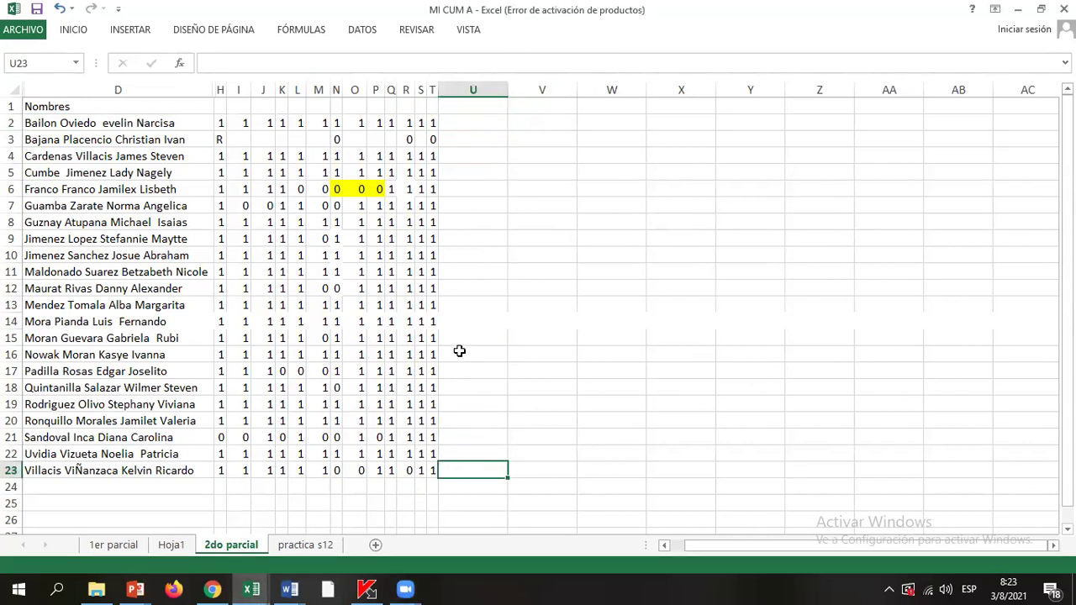
pyautogui.hotkey('shift', 'space')
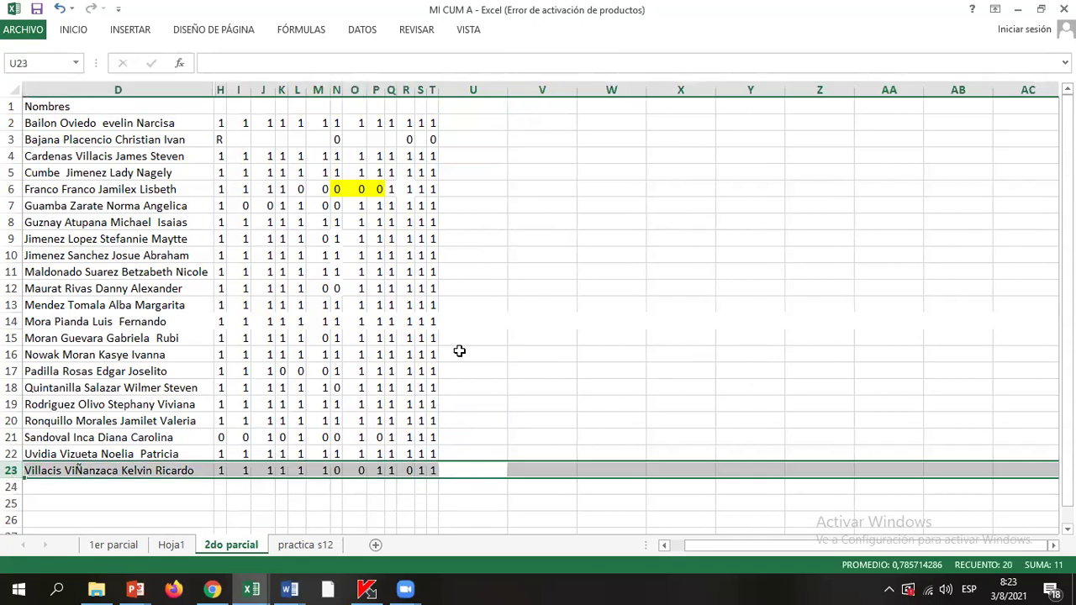
pyautogui.write('0')
pyautogui.click(509, 88)
pyautogui.doubleClick(508, 88)
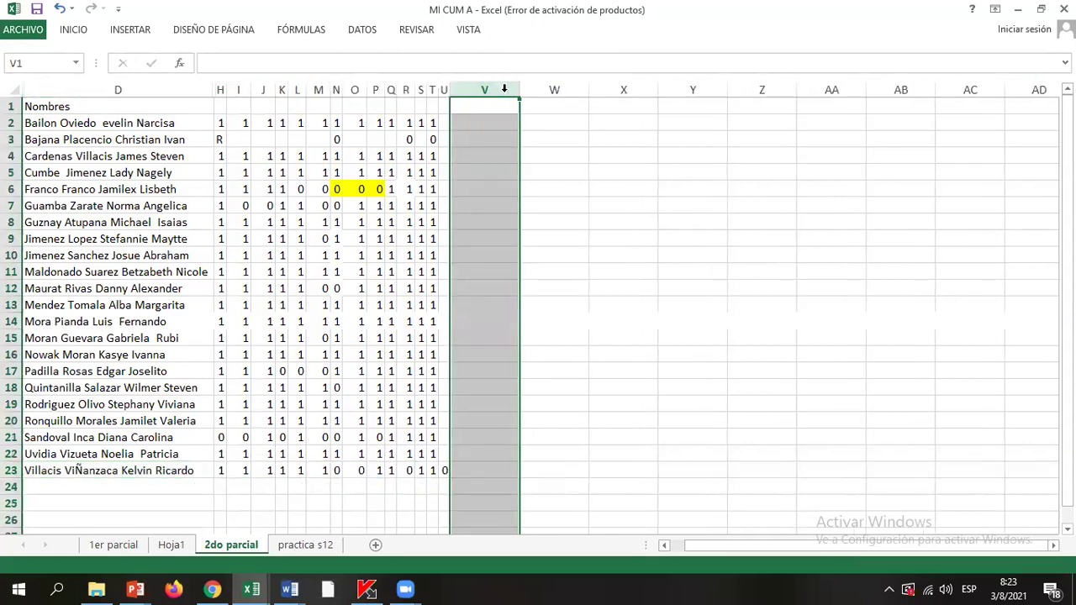
pyautogui.click(443, 468)
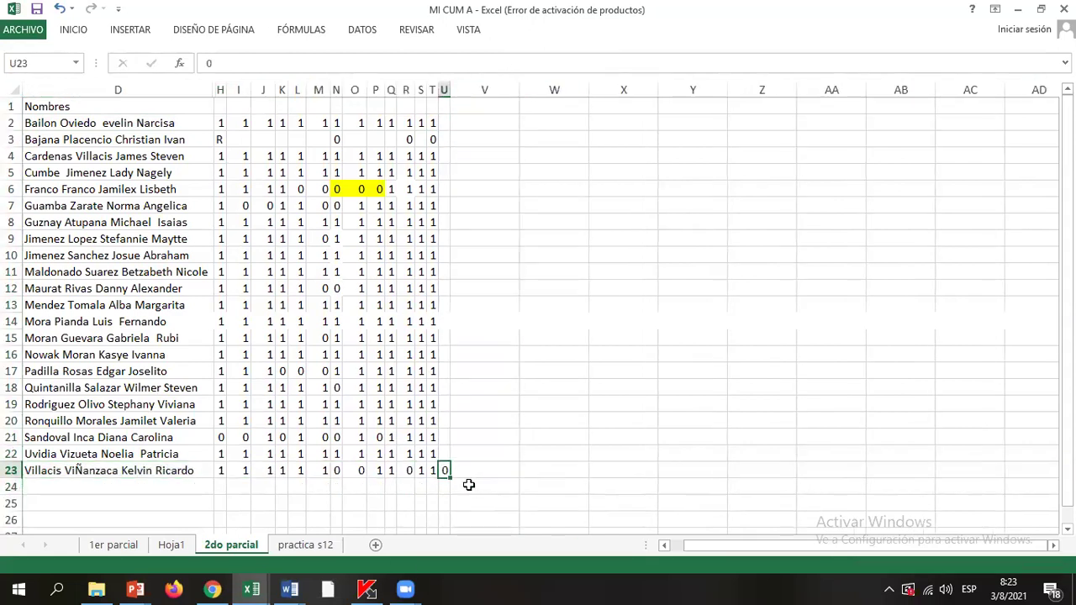
pyautogui.moveTo(451, 95); pyautogui.dragTo(455, 93)
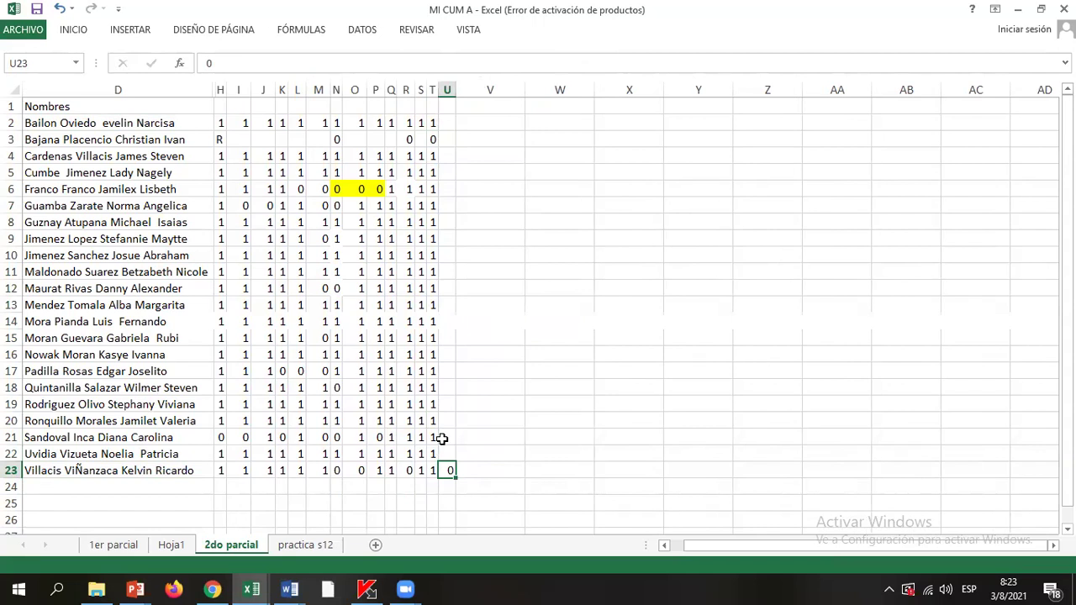
# Step: Enter 1 in cell U22 for the second-to-last student and move to U21
pyautogui.press('Up')
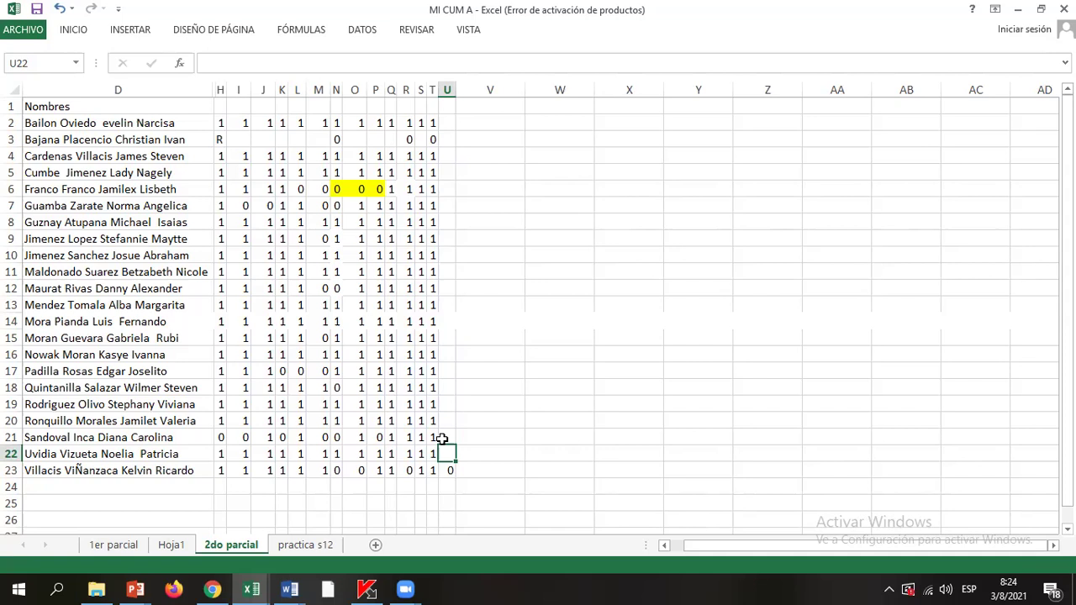
pyautogui.write('1')
pyautogui.click(441, 439)
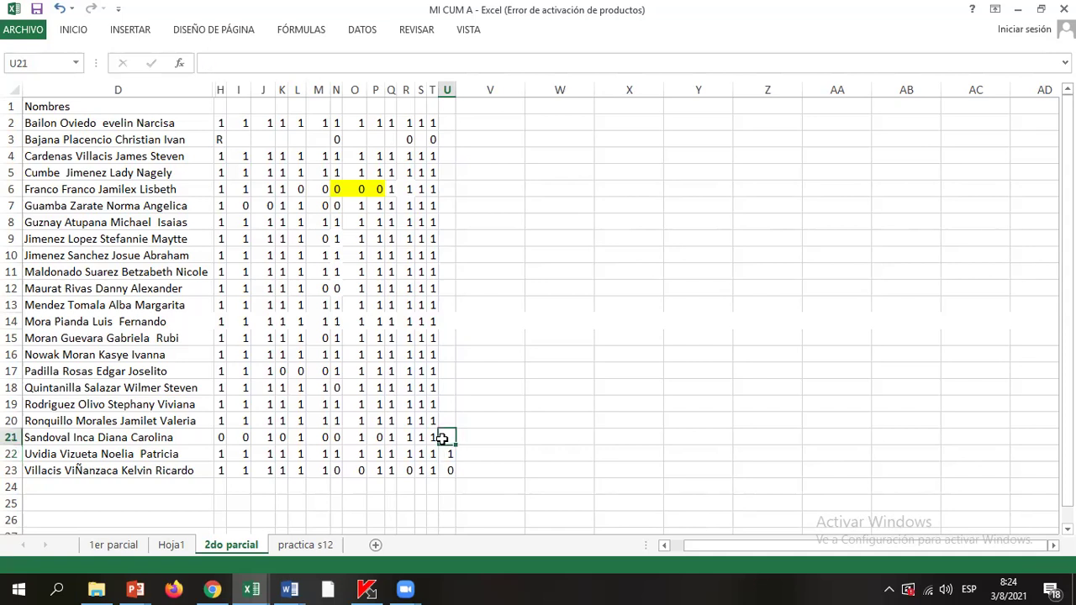
pyautogui.hotkey('shift', 'space')
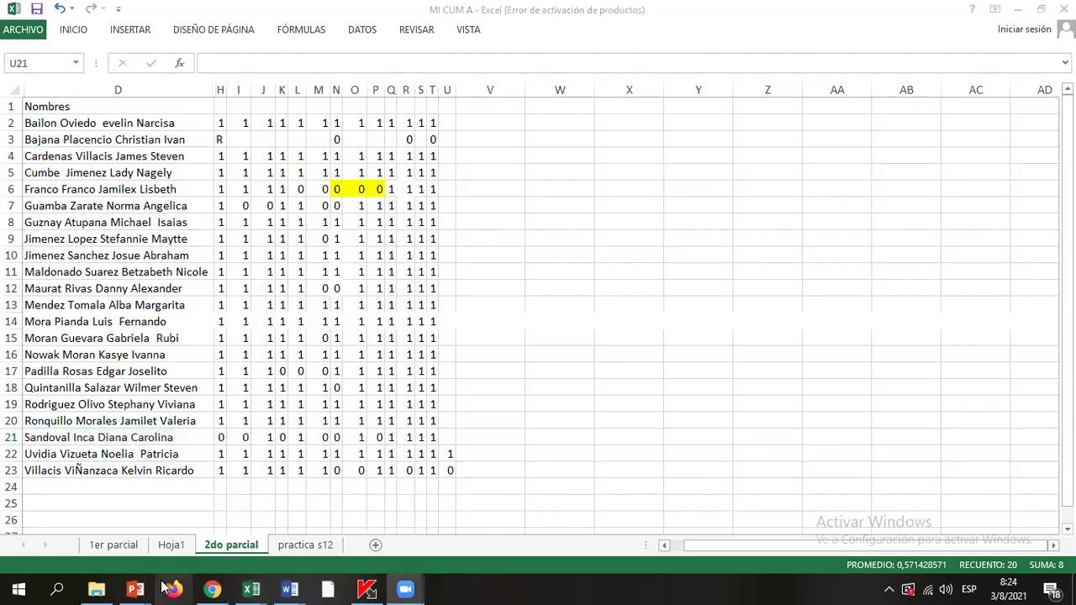
pyautogui.click(486, 437)
pyautogui.click(463, 451)
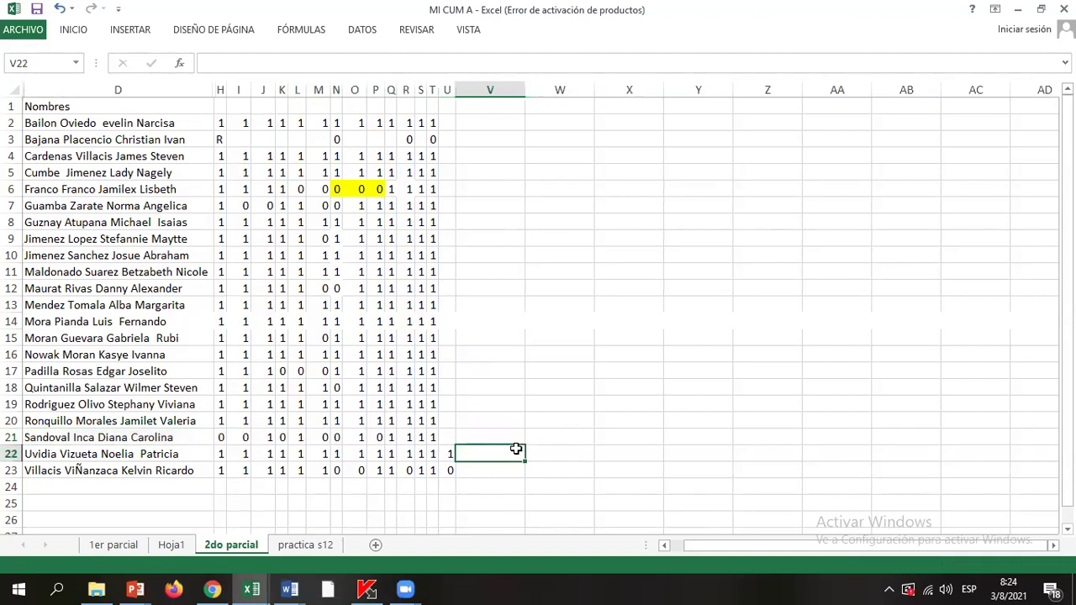
pyautogui.press('Right')
pyautogui.press('Right')
pyautogui.press('Left')
pyautogui.press('Down')
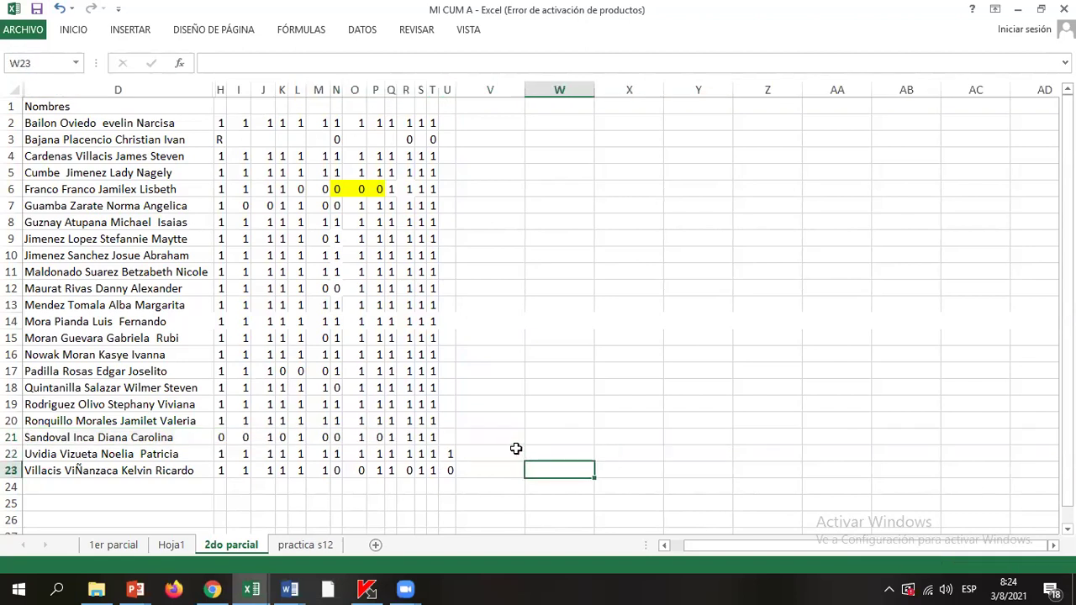
pyautogui.press('Right')
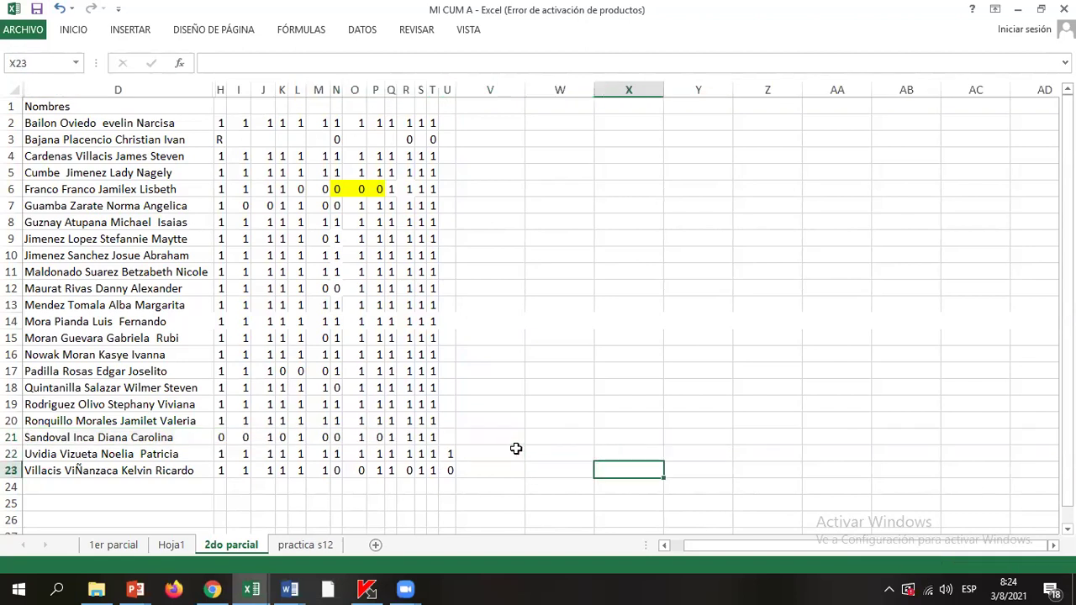
# Step: Start a formula in cell X23 that averages the last student's attendance, =Promedio(H23:W23)
pyautogui.write('=Promedio')
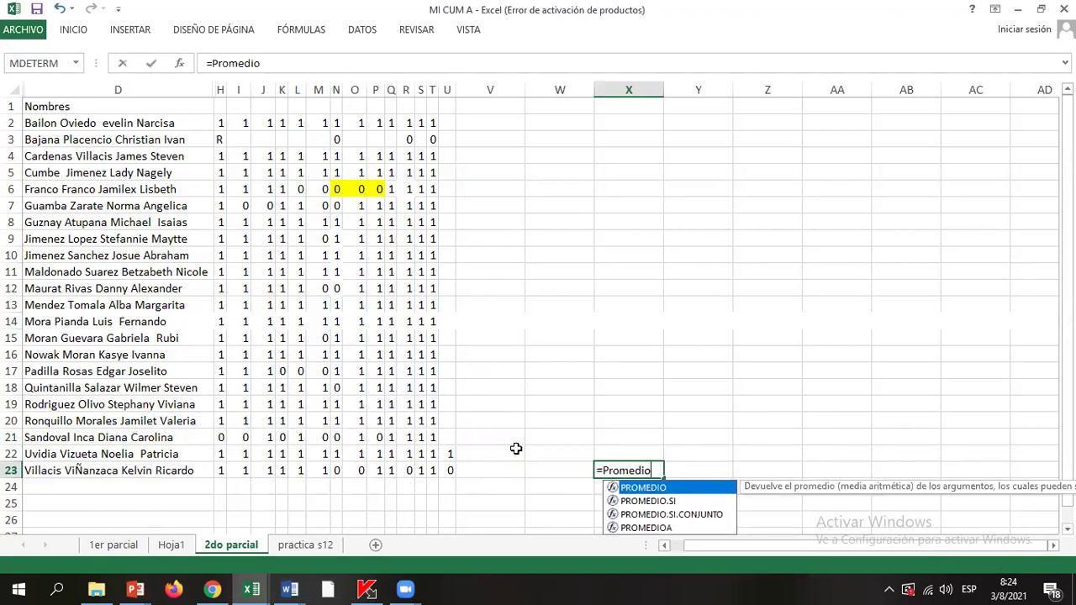
pyautogui.write('(')
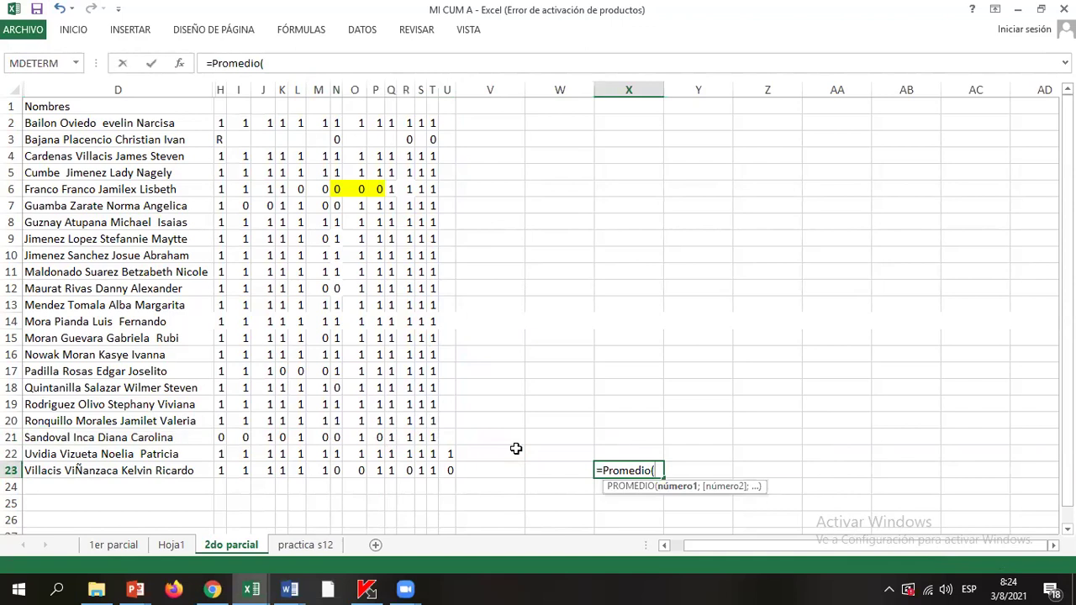
pyautogui.press('Left')
pyautogui.press('Left')
pyautogui.press('Left')
pyautogui.press('Left')
pyautogui.press('Left')
pyautogui.press('Left')
pyautogui.press('Left')
pyautogui.press('Left')
pyautogui.press('Left')
pyautogui.press('Left')
pyautogui.press('Left')
pyautogui.press('Left')
pyautogui.press('Left')
pyautogui.press('Left')
pyautogui.press('Left')
pyautogui.press('Left')
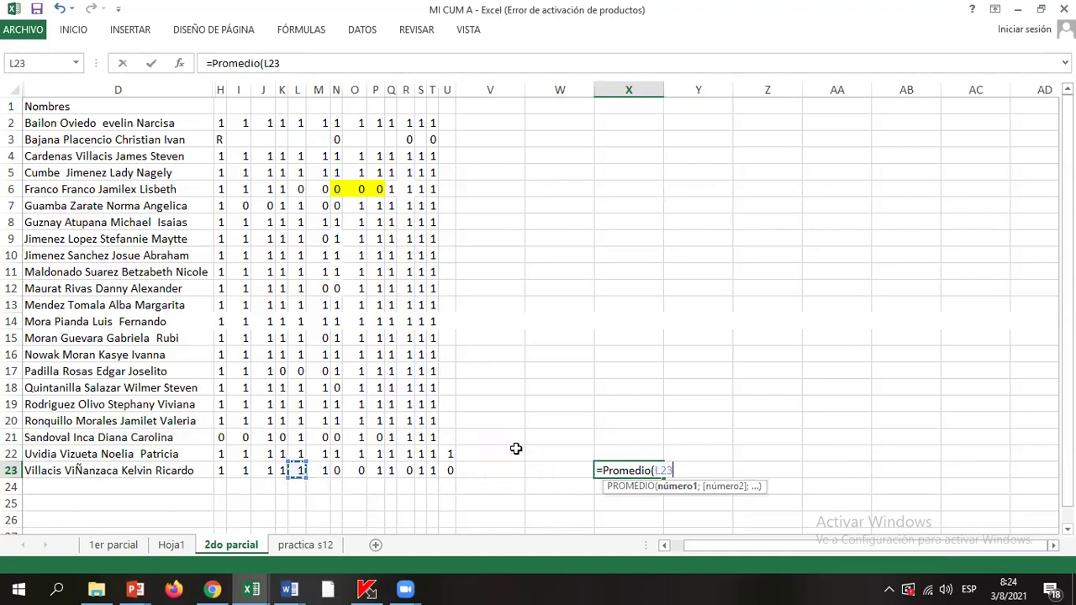
pyautogui.hotkey('shift', 'Right')
pyautogui.hotkey('shift', 'Right')
pyautogui.hotkey('shift', 'Right')
pyautogui.hotkey('shift', 'Right')
pyautogui.hotkey('shift', 'Right')
pyautogui.hotkey('shift', 'Right')
pyautogui.hotkey('shift', 'Right')
pyautogui.hotkey('shift', 'Right')
pyautogui.hotkey('shift', 'Right')
pyautogui.hotkey('shift', 'Right')
pyautogui.hotkey('shift', 'Right')
pyautogui.hotkey('shift', 'Right')
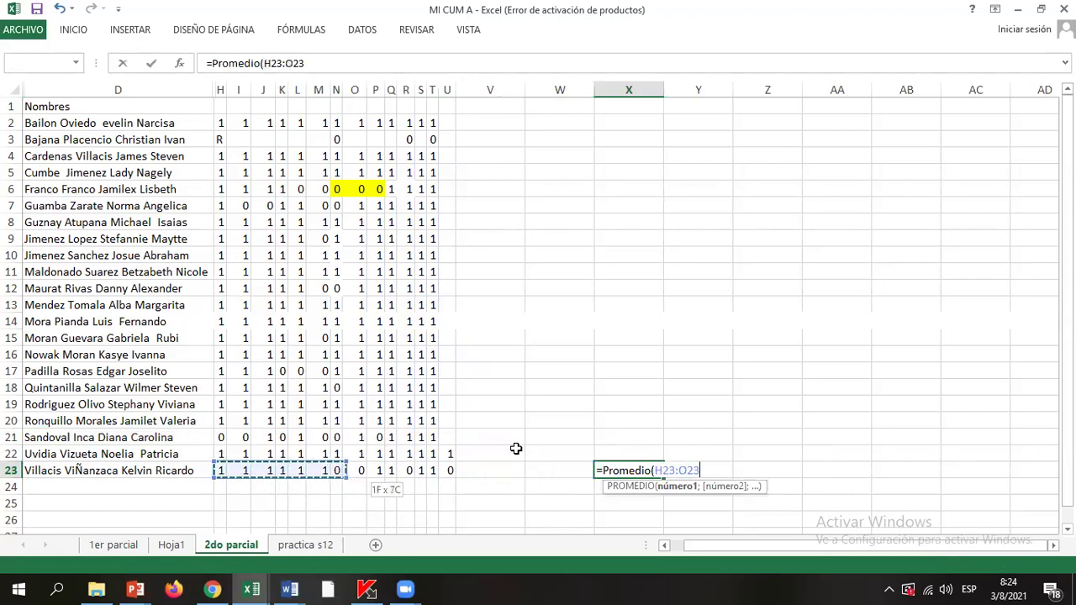
pyautogui.hotkey('shift', 'Right')
pyautogui.hotkey('shift', 'Right')
pyautogui.hotkey('shift', 'Right')
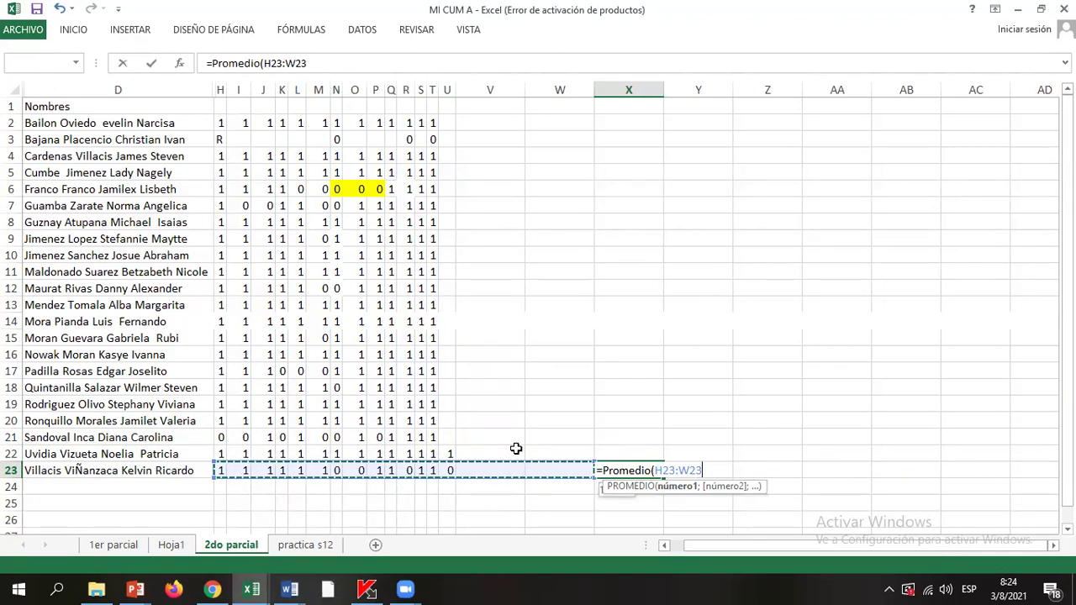
pyautogui.write(')')
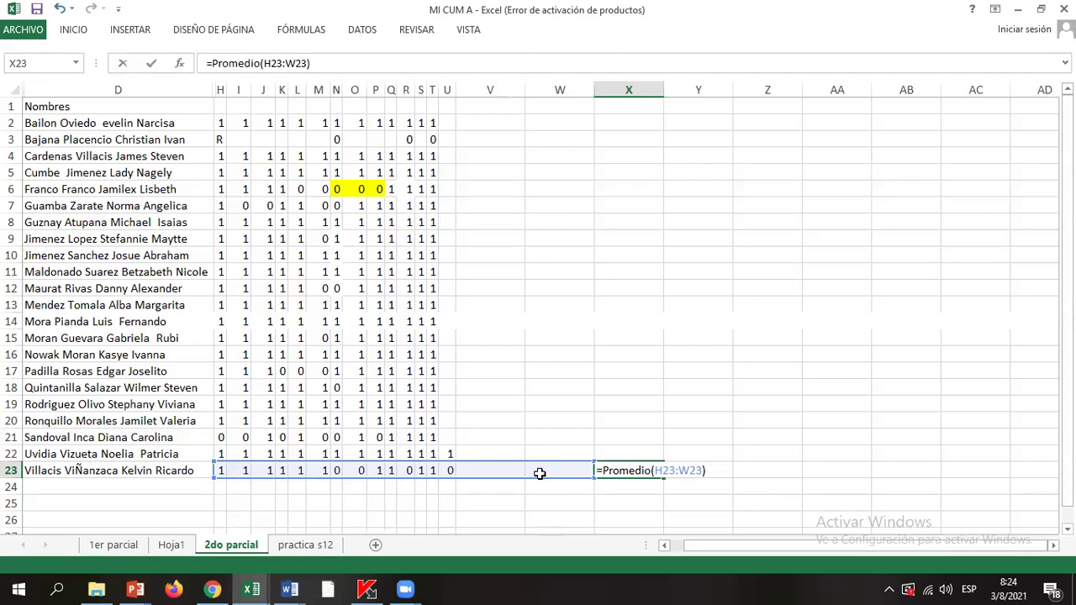
# Step: Wrap the average in X23 in a Si function testing <,7, with the outcome words reprobado and aprobado
pyautogui.write('Si')
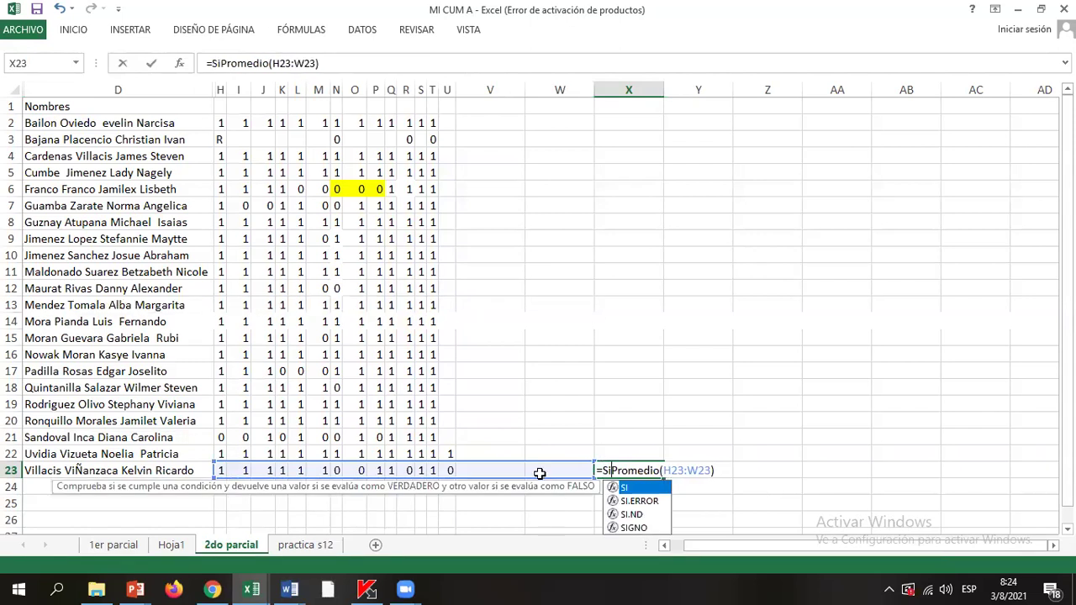
pyautogui.write('(')
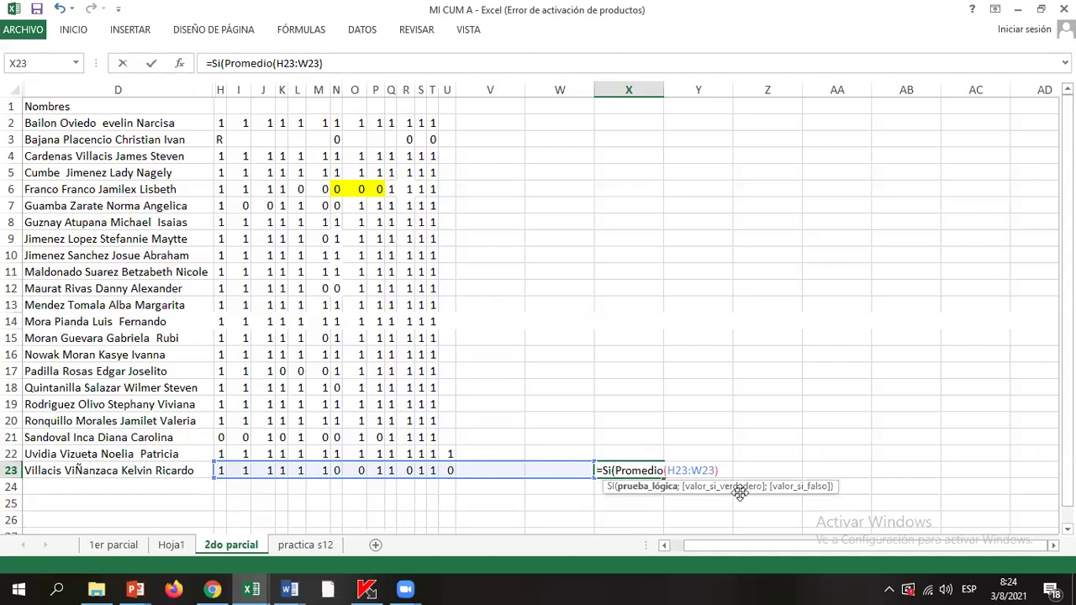
pyautogui.click(727, 471)
pyautogui.write('>')
pyautogui.press('BackSpace')
pyautogui.write('<,7;repro')
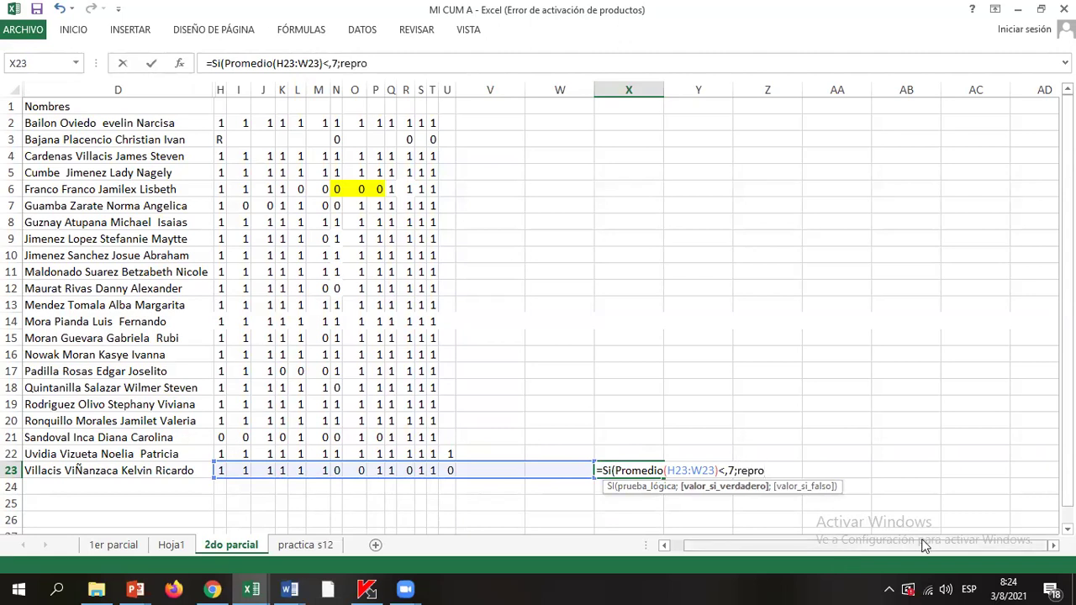
pyautogui.write('bado,aprobado')
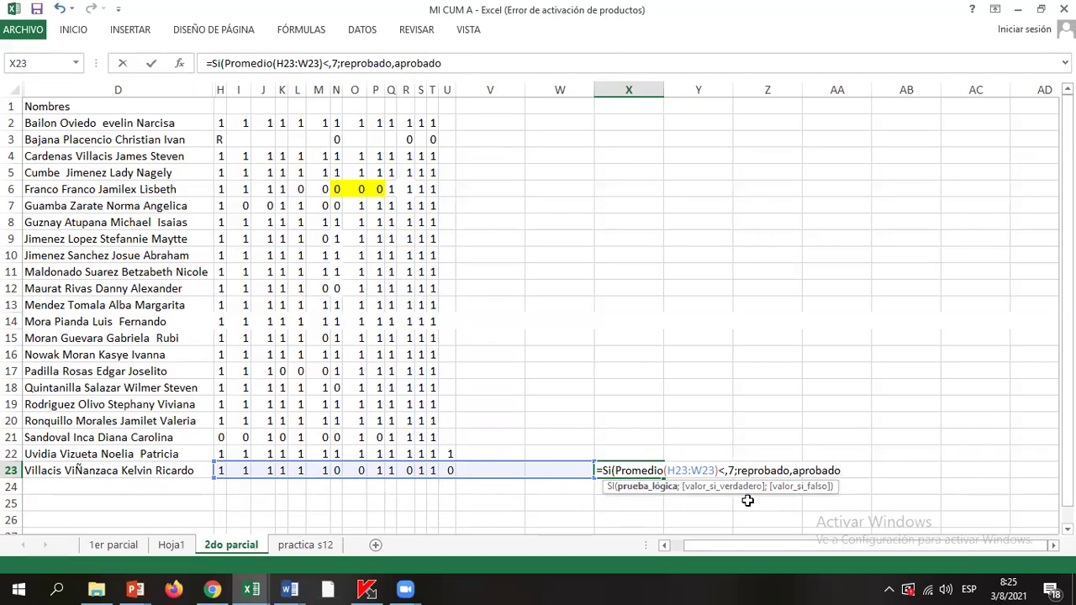
# Step: Replace reprobado in the X23 formula with the quoted text "inhabiilitado" as the value if true
pyautogui.write('"')
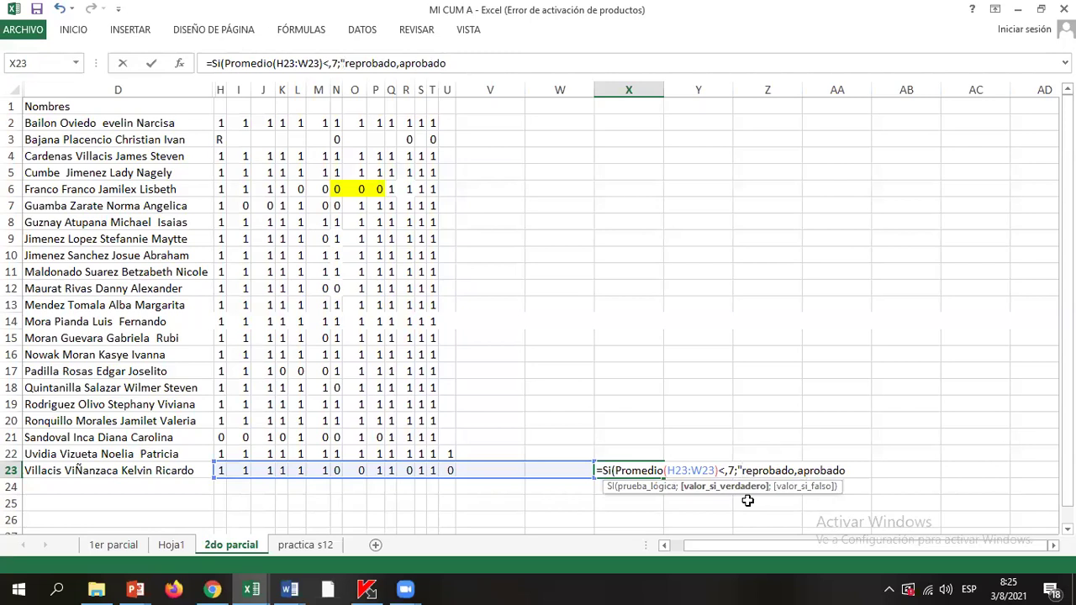
pyautogui.click(796, 472)
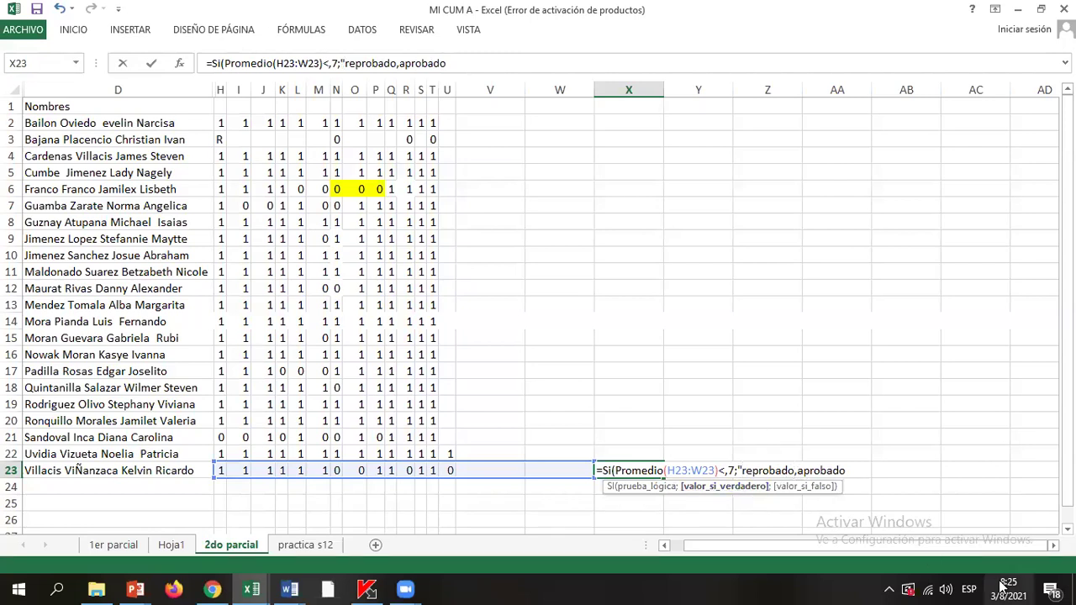
pyautogui.press('BackSpace')
pyautogui.press('BackSpace')
pyautogui.press('BackSpace')
pyautogui.press('BackSpace')
pyautogui.press('BackSpace')
pyautogui.press('BackSpace')
pyautogui.press('BackSpace')
pyautogui.press('BackSpace')
pyautogui.press('BackSpace')
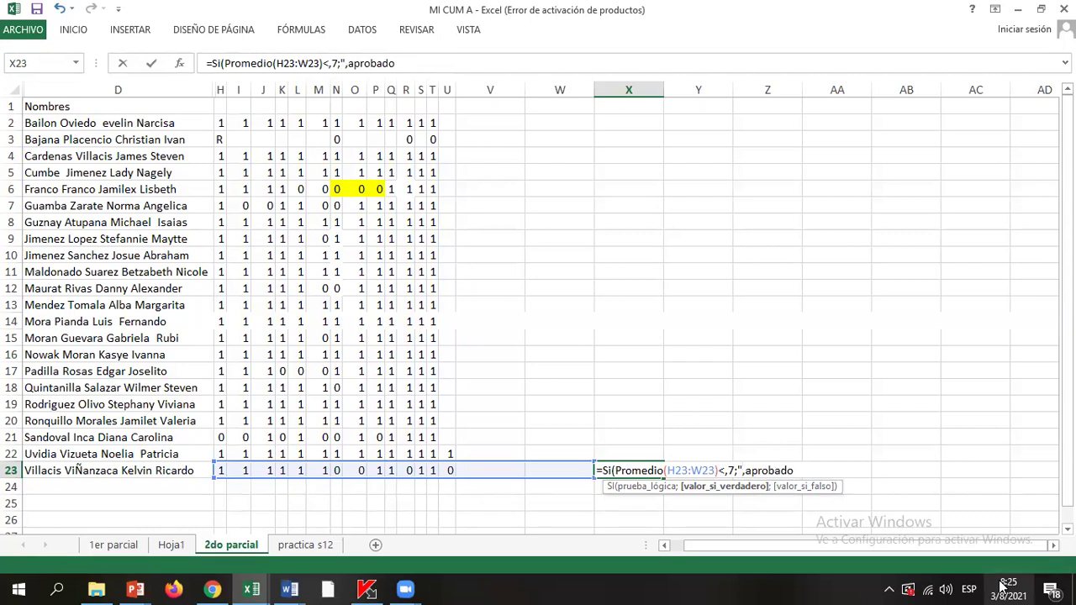
pyautogui.write('inabi')
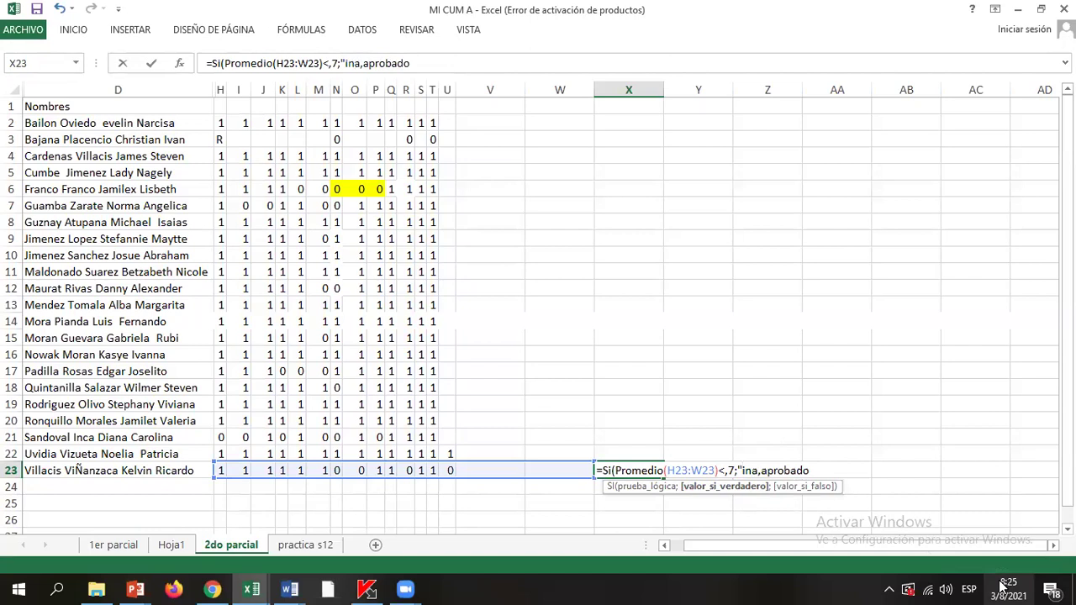
pyautogui.write('lil')
pyautogui.write('tado')
pyautogui.write('"')
pyautogui.press('Left')
pyautogui.press('Left')
pyautogui.press('Left')
pyautogui.press('Left')
pyautogui.press('Left')
pyautogui.press('Left')
pyautogui.press('Left')
pyautogui.press('Left')
pyautogui.press('Left')
pyautogui.press('Left')
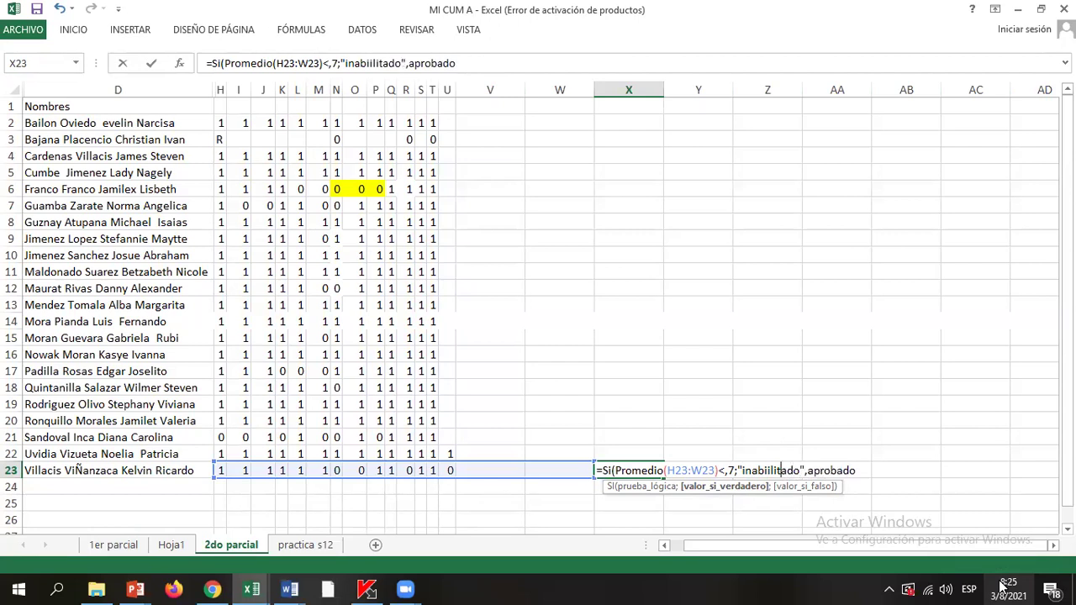
pyautogui.write('h')
pyautogui.press('Right')
pyautogui.press('Right')
pyautogui.press('Right')
pyautogui.press('Right')
pyautogui.press('Right')
pyautogui.press('Right')
pyautogui.press('Right')
pyautogui.press('Right')
pyautogui.press('Right')
pyautogui.press('Right')
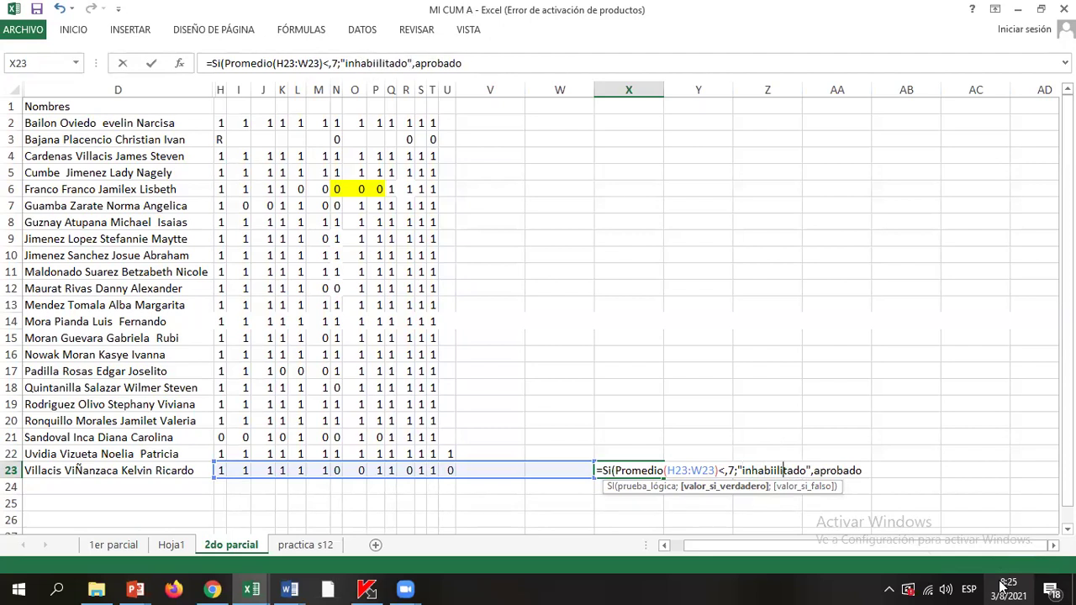
# Step: Replace aprobado in the X23 formula with the quoted text "habilitado", close the parenthesis and try to confirm the formula
pyautogui.write('"hab8ilid')
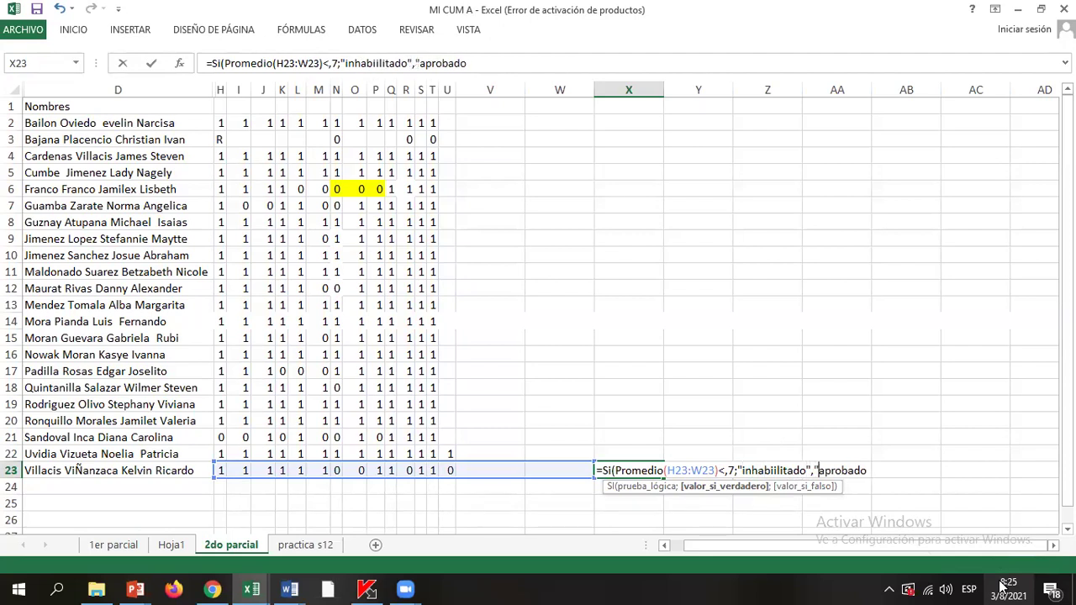
pyautogui.press('BackSpace')
pyautogui.press('BackSpace')
pyautogui.press('BackSpace')
pyautogui.press('BackSpace')
pyautogui.press('BackSpace')
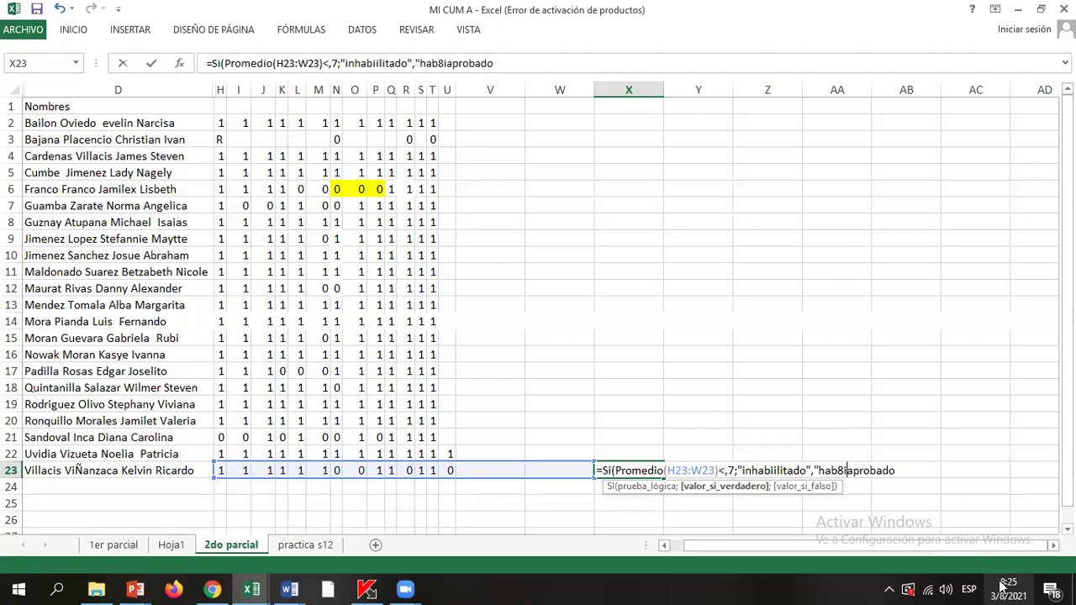
pyautogui.write('ilitado')
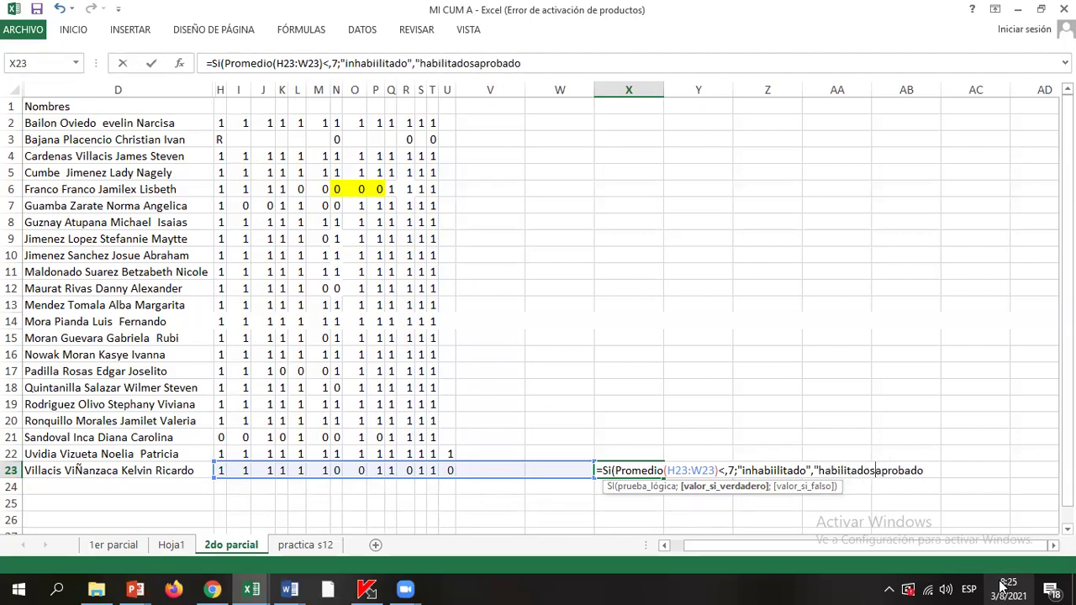
pyautogui.write('"')
pyautogui.hotkey('shift', 'End')
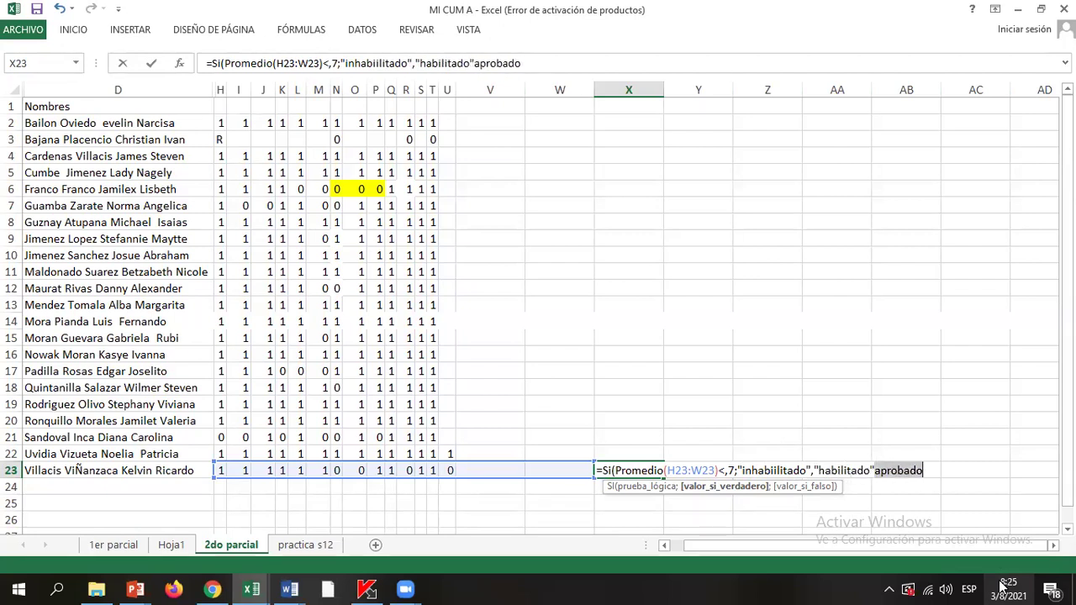
pyautogui.press('Delete')
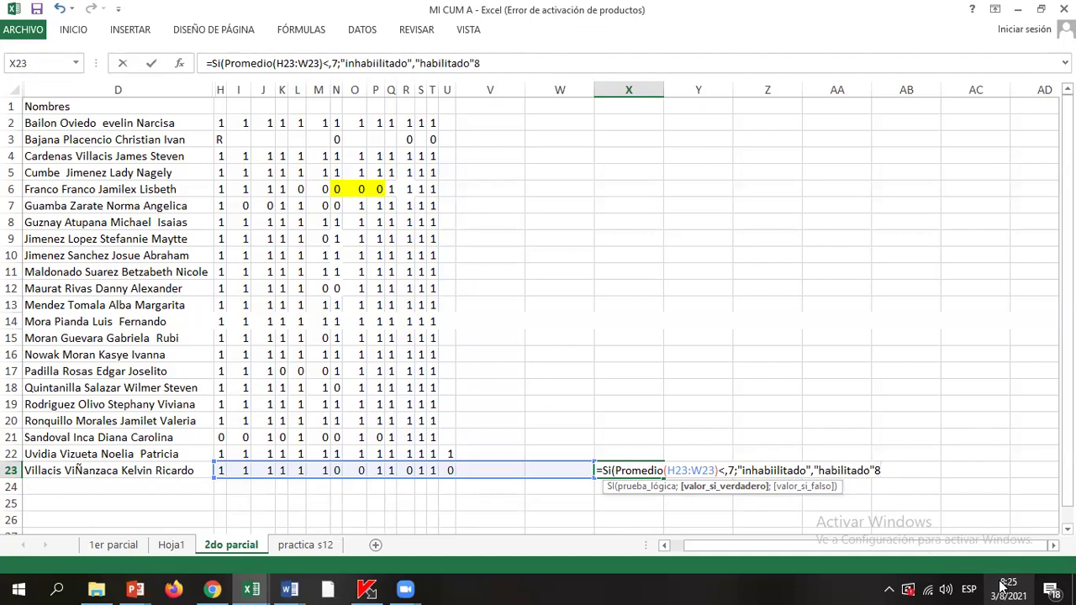
pyautogui.write(')')
pyautogui.press('Return')
pyautogui.press('Return')
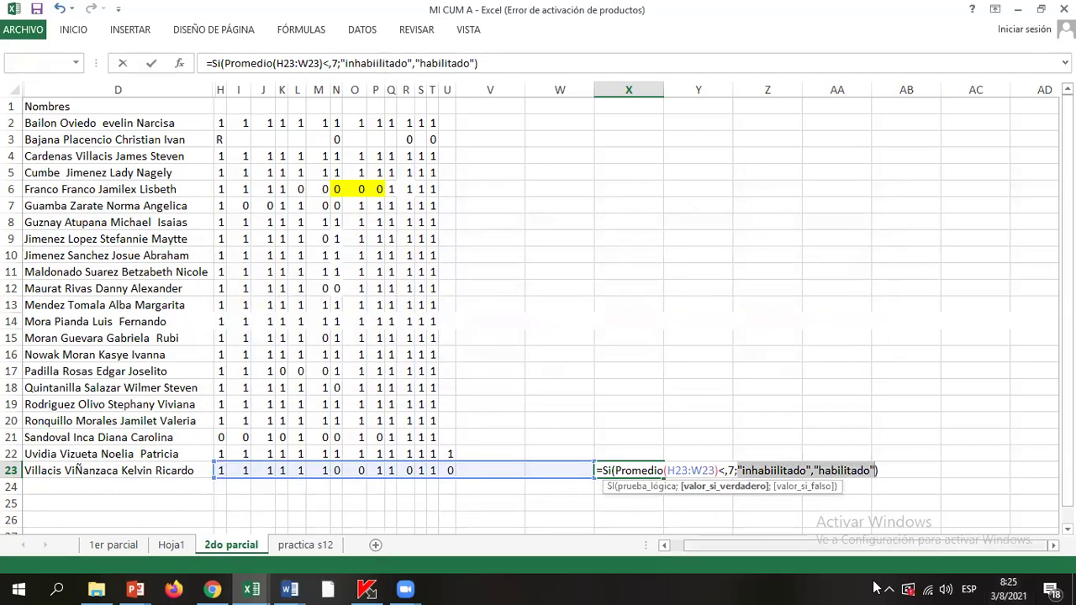
# Step: Change the comma between the two result texts in the X23 formula to a semicolon and accept the formula
pyautogui.click(809, 471)
pyautogui.press('Delete')
pyautogui.write(';')
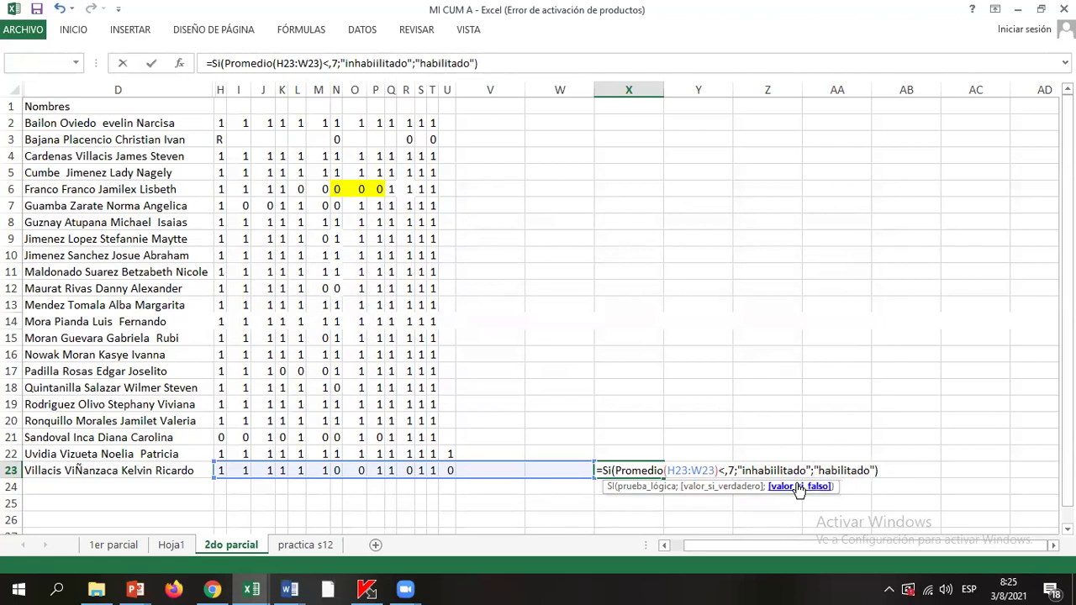
pyautogui.press('Return')
pyautogui.press('Up')
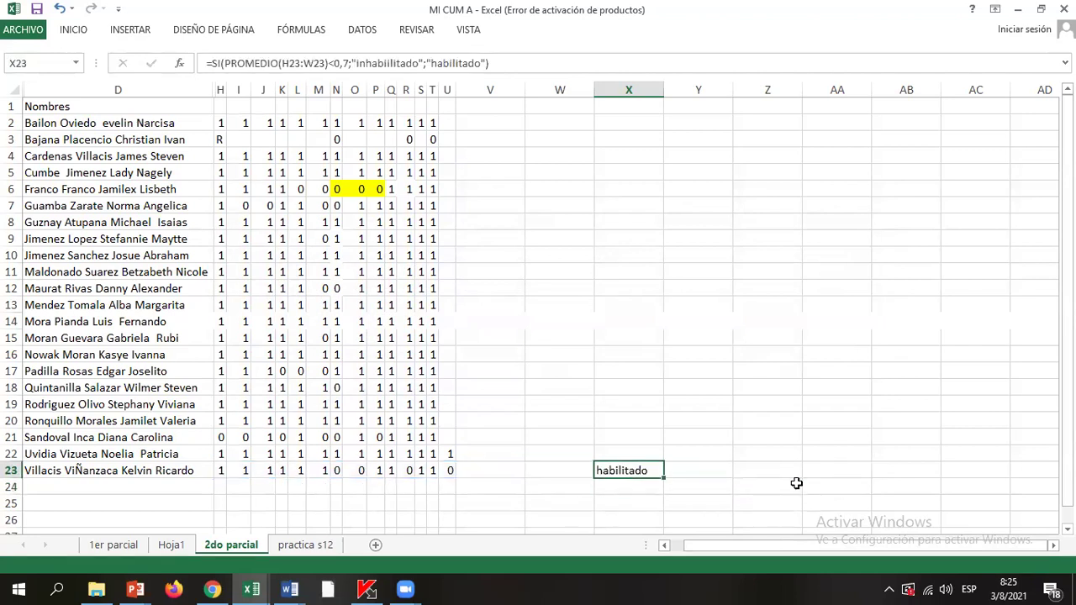
pyautogui.press('Left')
pyautogui.press('Left')
pyautogui.press('Left')
pyautogui.press('Right')
pyautogui.press('Left')
pyautogui.press('Up')
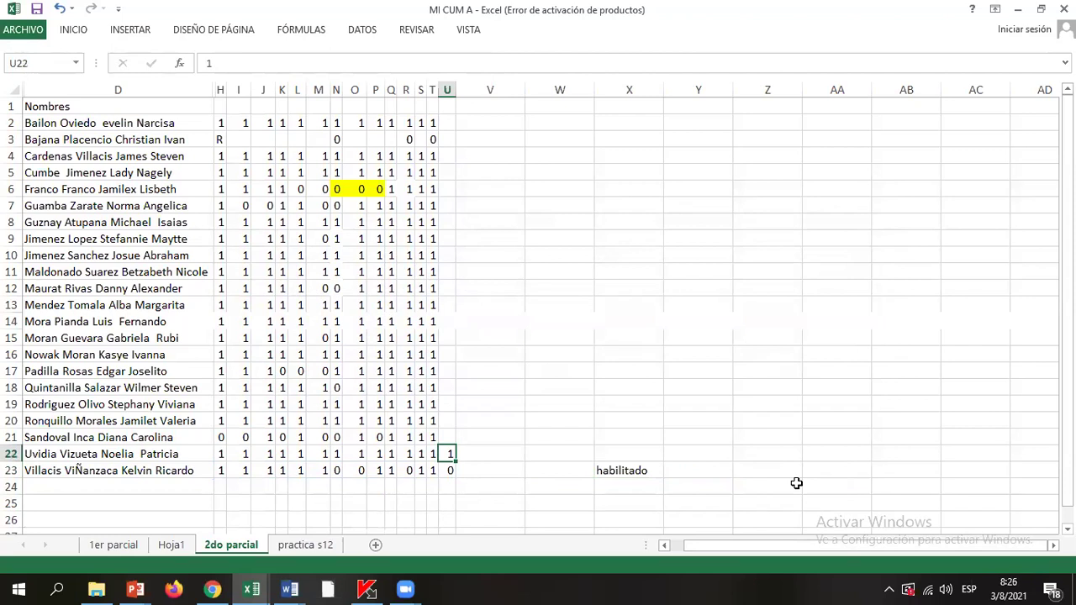
pyautogui.press('Right')
pyautogui.press('Right')
pyautogui.press('Right')
pyautogui.press('Down')
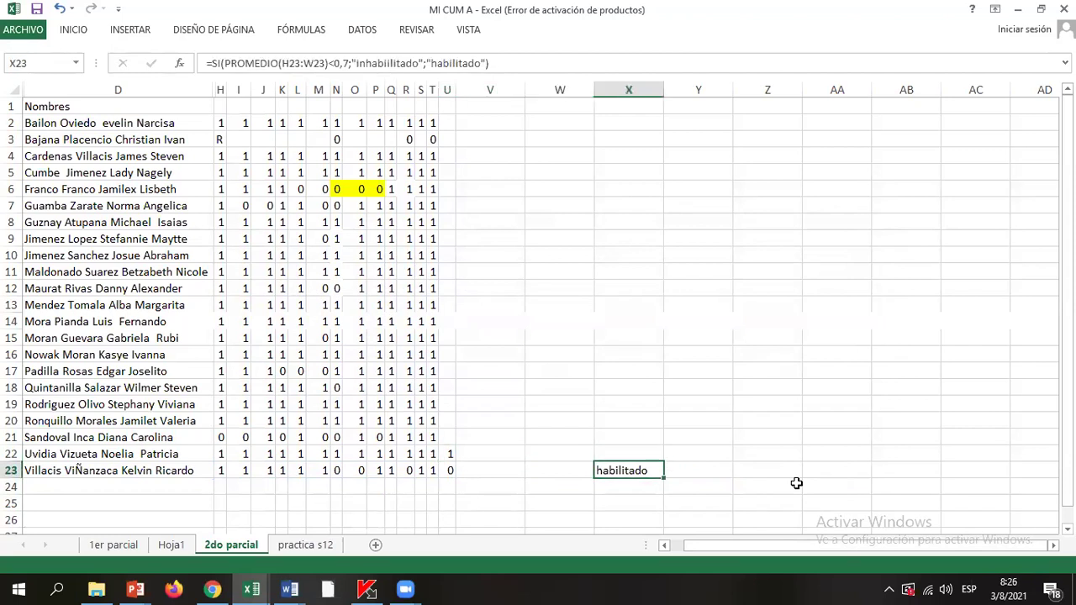
# Step: Copy the status formula from X23 to the whole student list, range X2:X23
pyautogui.hotkey('ctrl', 'c')
pyautogui.hotkey('shift', 'Up')
pyautogui.hotkey('shift', 'Up')
pyautogui.hotkey('shift', 'Up')
pyautogui.hotkey('shift', 'Up')
pyautogui.hotkey('shift', 'Up')
pyautogui.hotkey('shift', 'Up')
pyautogui.hotkey('shift', 'Up')
pyautogui.hotkey('shift', 'Up')
pyautogui.hotkey('shift', 'Up')
pyautogui.hotkey('shift', 'Up')
pyautogui.hotkey('shift', 'Up')
pyautogui.hotkey('shift', 'Up')
pyautogui.hotkey('shift', 'Up')
pyautogui.hotkey('shift', 'Up')
pyautogui.hotkey('shift', 'Up')
pyautogui.hotkey('shift', 'Up')
pyautogui.hotkey('shift', 'Up')
pyautogui.hotkey('shift', 'Up')
pyautogui.hotkey('shift', 'Up')
pyautogui.hotkey('shift', 'Up')
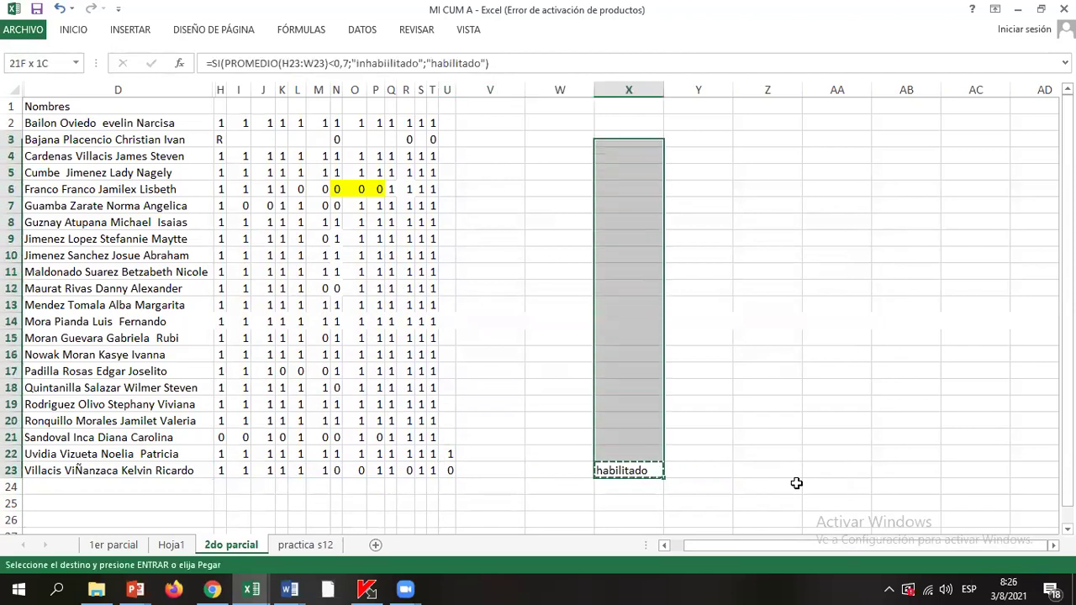
pyautogui.hotkey('shift', 'Down')
pyautogui.hotkey('ctrl', 'v')
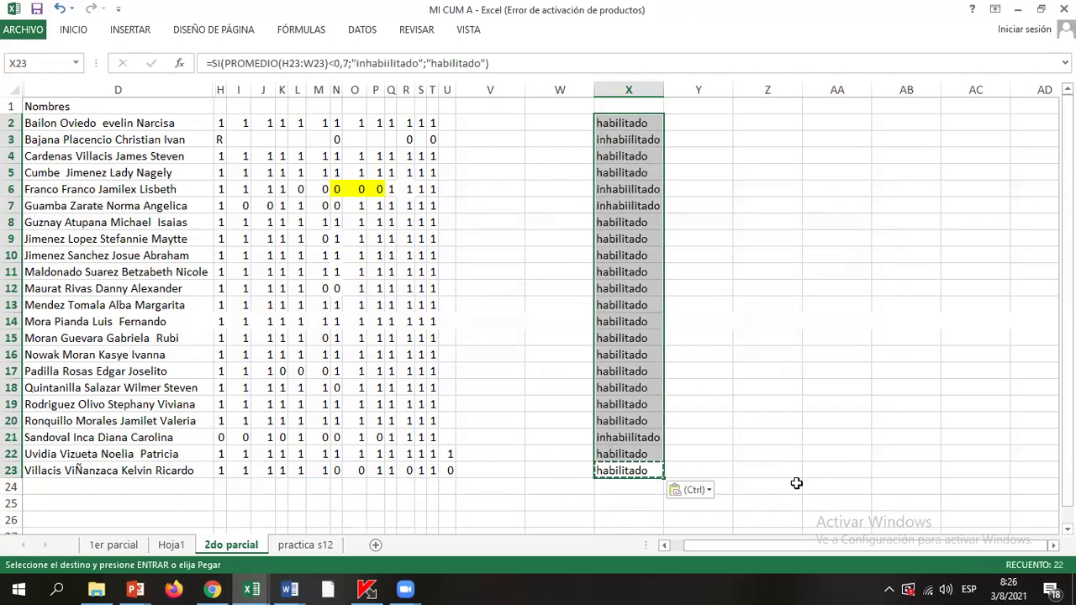
# Step: Go to cell U21 and enter 1 as that student's attendance
pyautogui.press('Down')
pyautogui.press('Up')
pyautogui.press('Left')
pyautogui.press('Up')
pyautogui.press('Up')
pyautogui.press('Right')
pyautogui.press('Right')
pyautogui.press('Left')
pyautogui.press('Left')
pyautogui.press('Left')
pyautogui.press('Left')
pyautogui.press('Right')
pyautogui.press('Right')
pyautogui.press('Right')
pyautogui.press('Left')
pyautogui.press('Left')
pyautogui.press('Left')
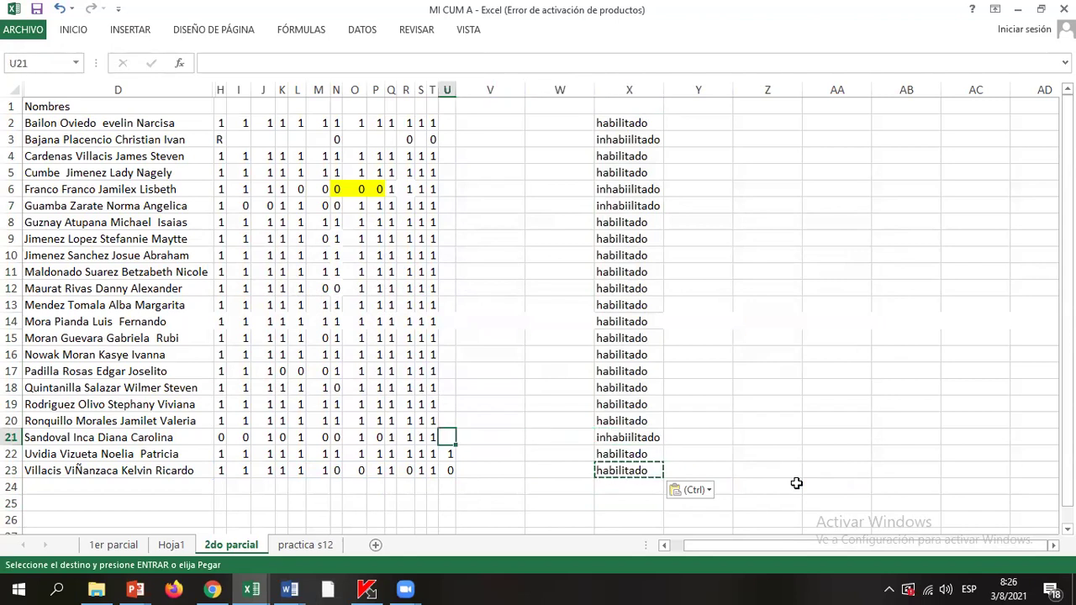
pyautogui.hotkey('shift', 'space')
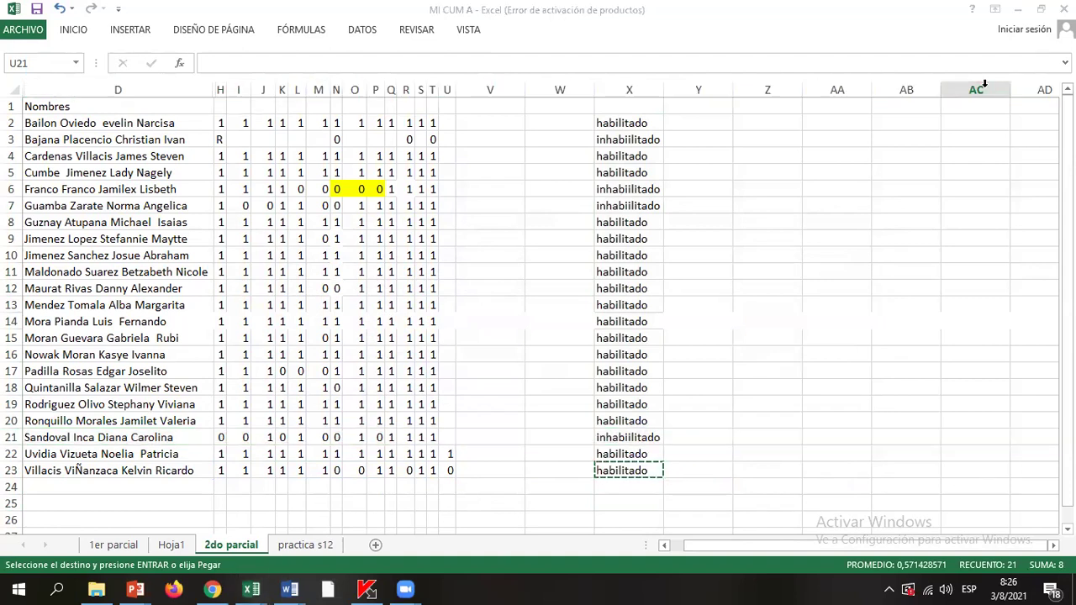
pyautogui.click(451, 437)
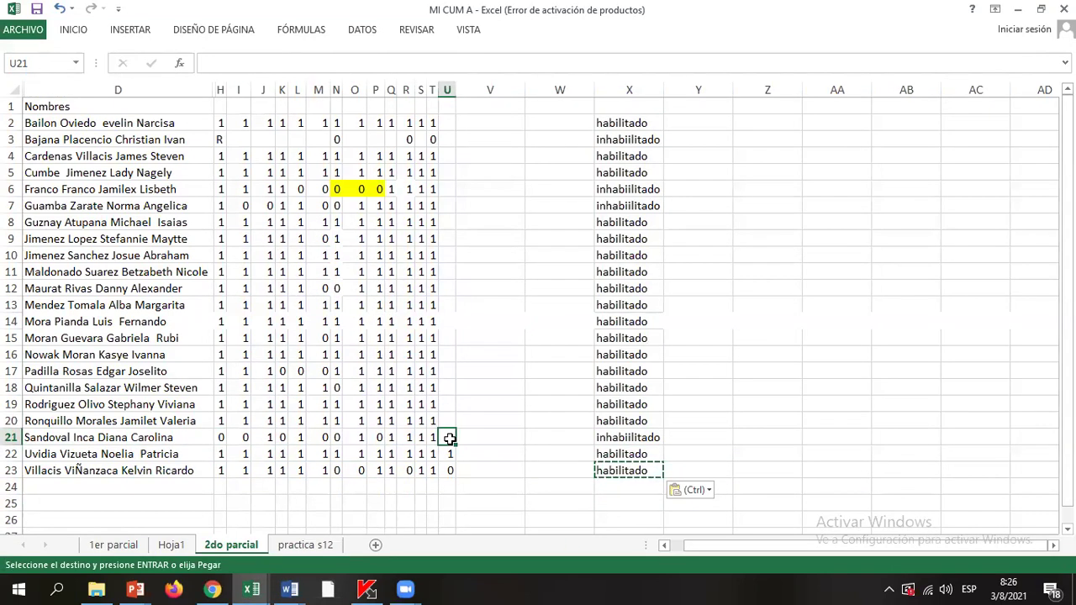
pyautogui.write('1')
pyautogui.press('Up')
# Step: Enter attendance 1 in U20 and 0 in U19, highlighting each student's row first, and highlight row 18
pyautogui.hotkey('shift', 'space')
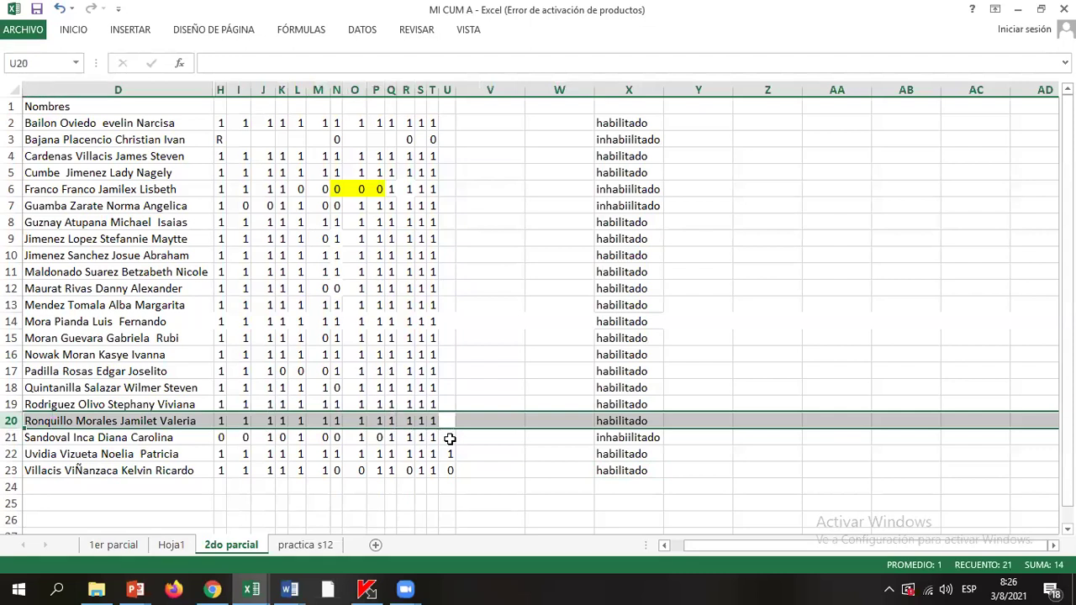
pyautogui.write('1')
pyautogui.press('Up')
pyautogui.hotkey('shift', 'space')
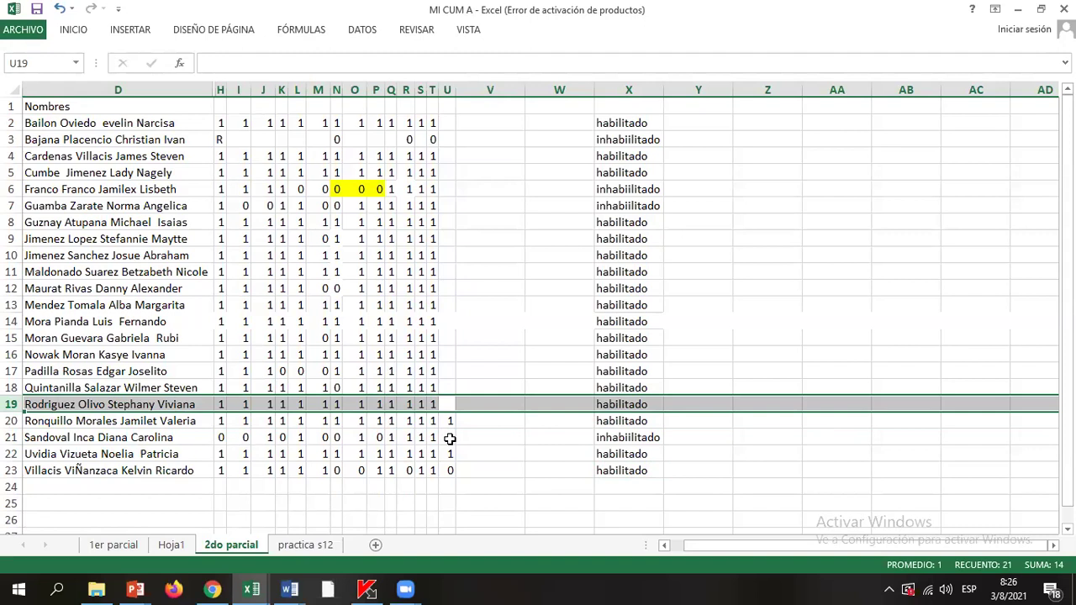
pyautogui.write('0')
pyautogui.press('Up')
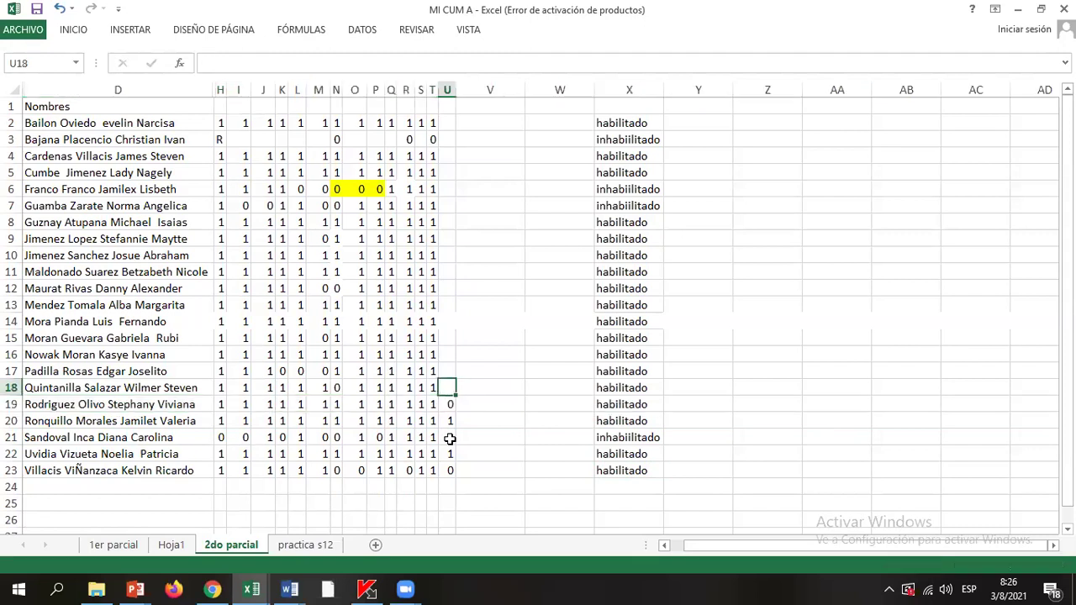
pyautogui.hotkey('shift', 'space')
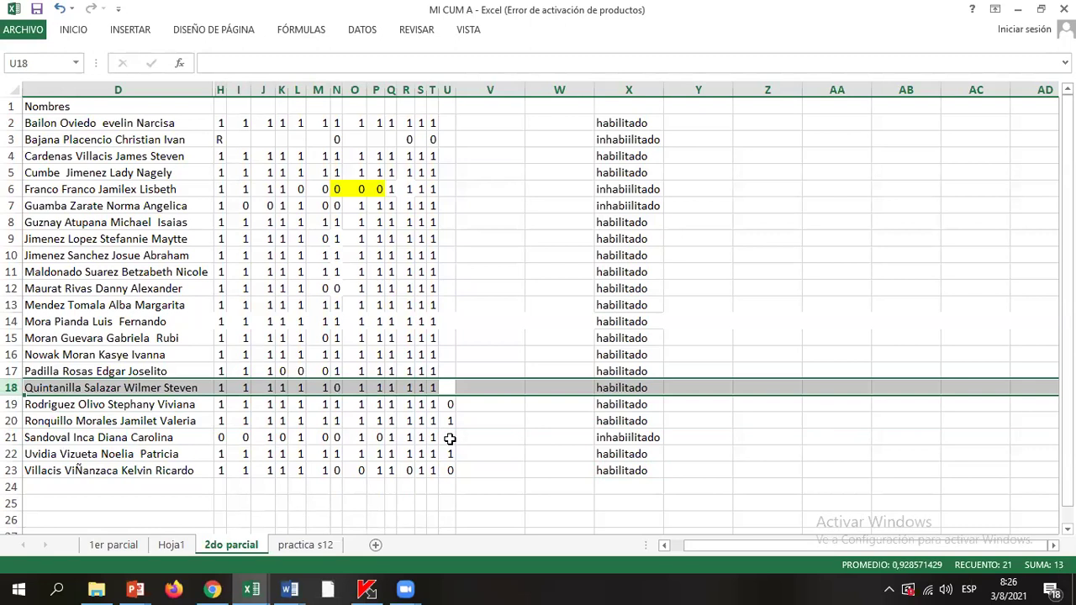
# Step: Change the attendance in U19 to 1 and highlight the student's row 18
pyautogui.press('Down')
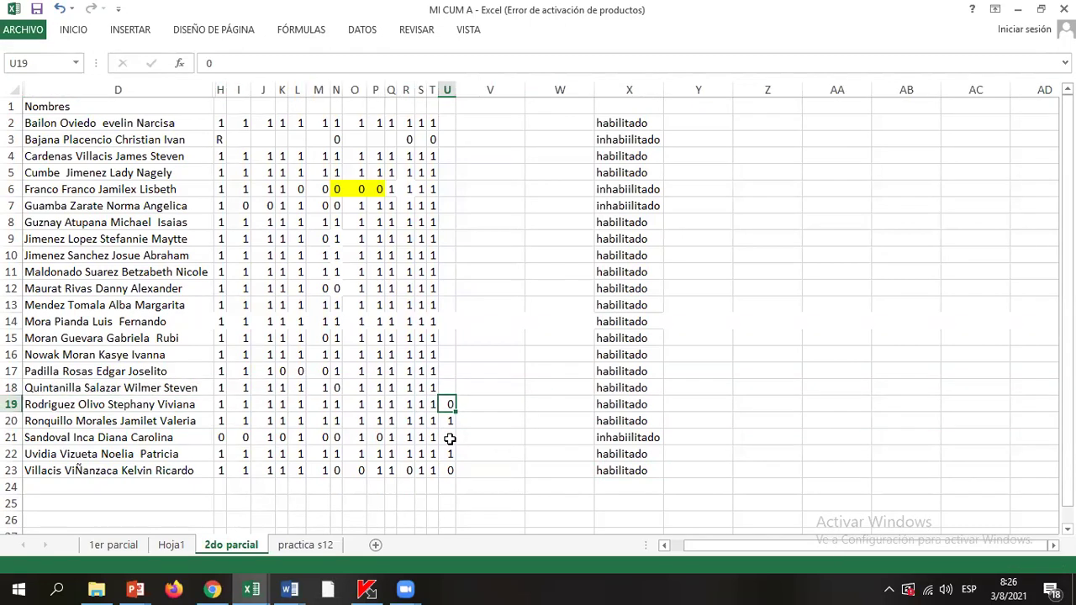
pyautogui.write('1')
pyautogui.press('Up')
pyautogui.hotkey('shift', 'space')
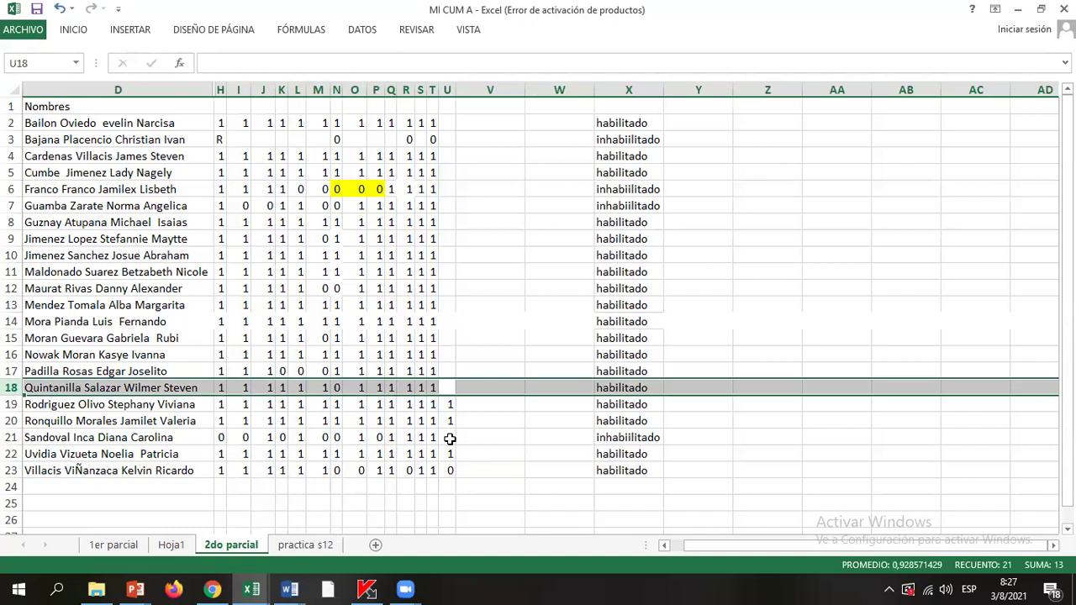
# Step: Enter attendance 0 in U18 and highlight the student's row 17
pyautogui.write('0')
pyautogui.press('Up')
pyautogui.hotkey('shift', 'space')
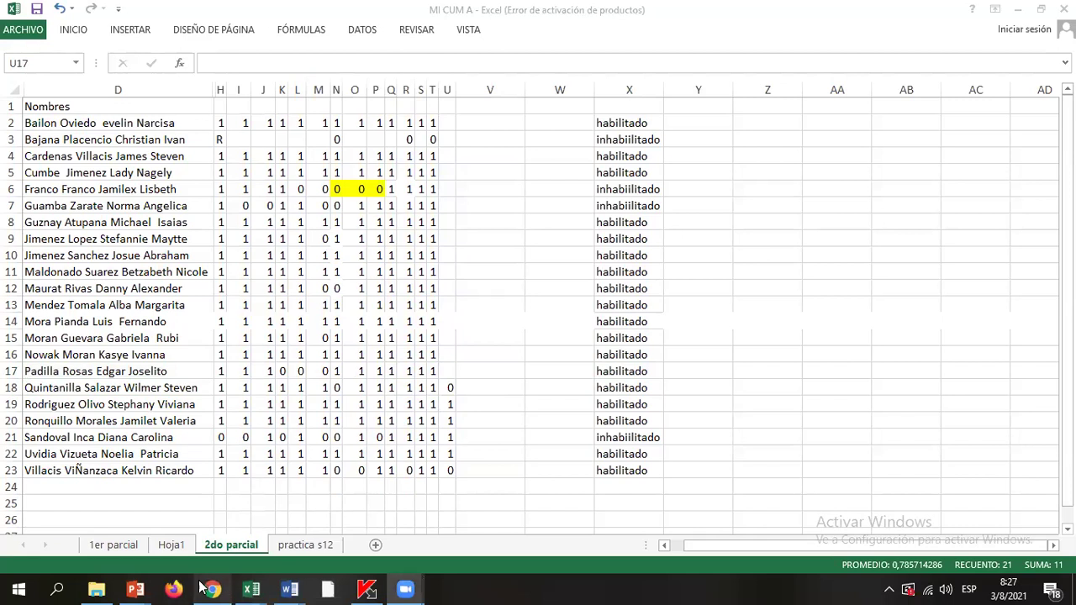
# Step: Enter attendance 0 in U17 for that row's student and go to cell U16
pyautogui.moveTo(407, 586)
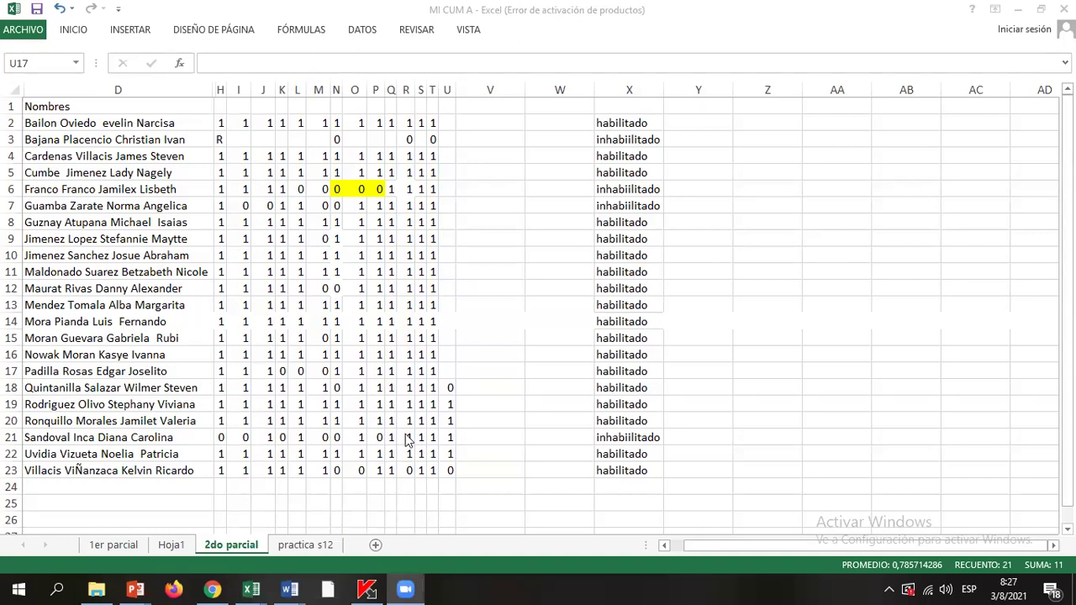
pyautogui.click(447, 371)
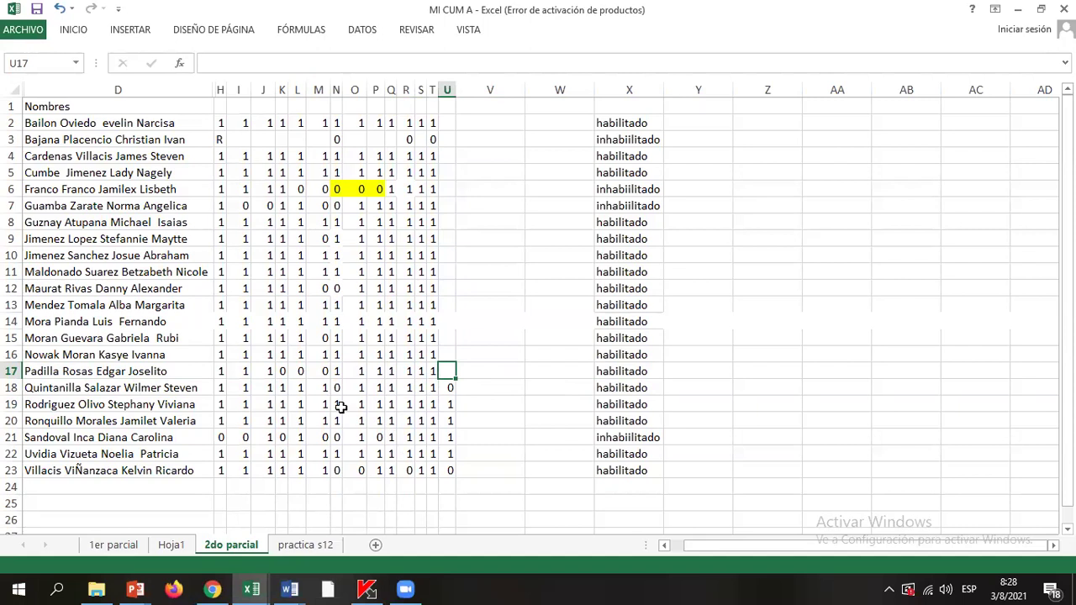
pyautogui.write('0')
pyautogui.press('Up')
pyautogui.press('Down')
pyautogui.press('Right')
pyautogui.press('Left')
pyautogui.press('Up')
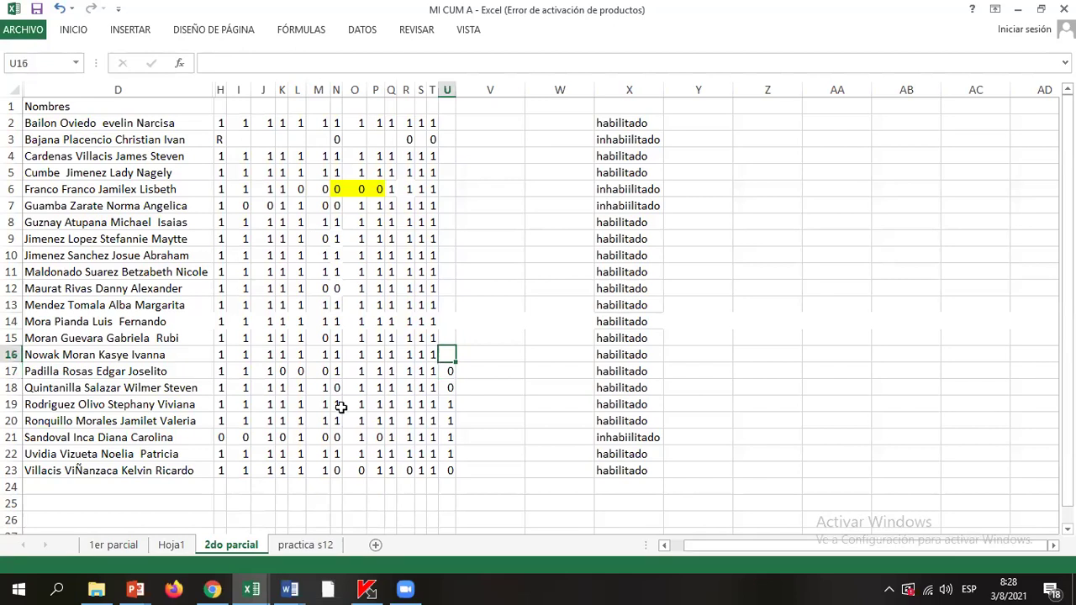
# Step: Highlight row 16, enter attendance 1 in U16, and highlight the same row again
pyautogui.hotkey('shift', 'space')
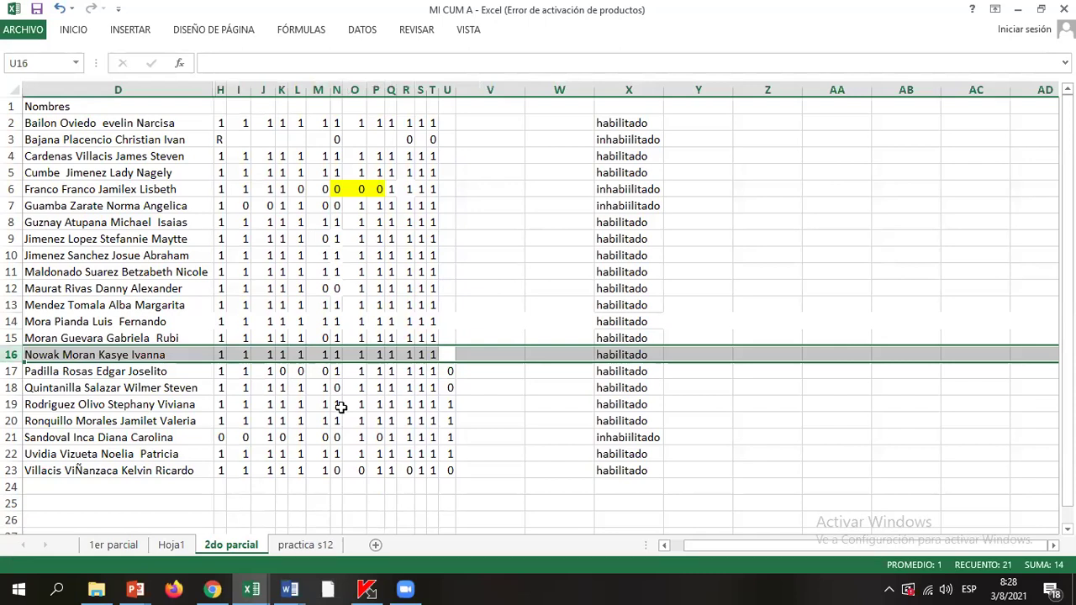
pyautogui.write('1')
pyautogui.press('Up')
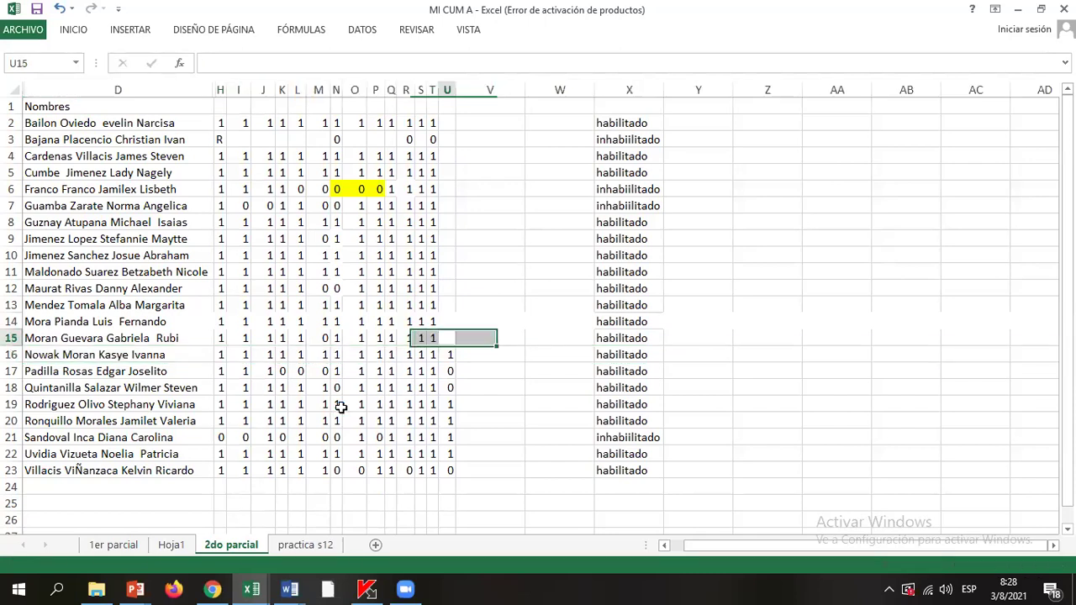
pyautogui.press('Down')
pyautogui.hotkey('shift', 'space')
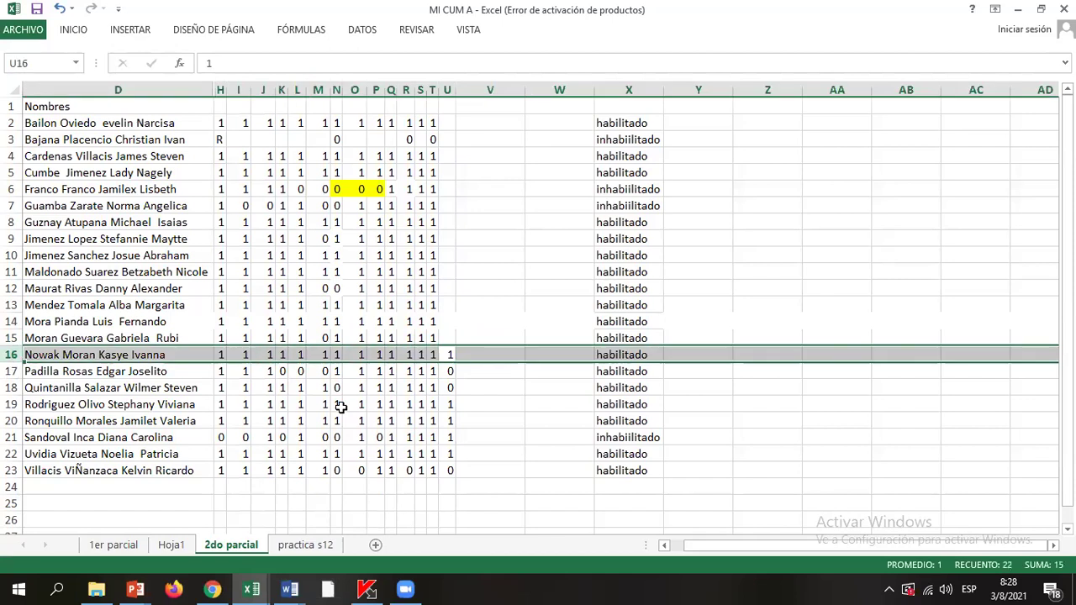